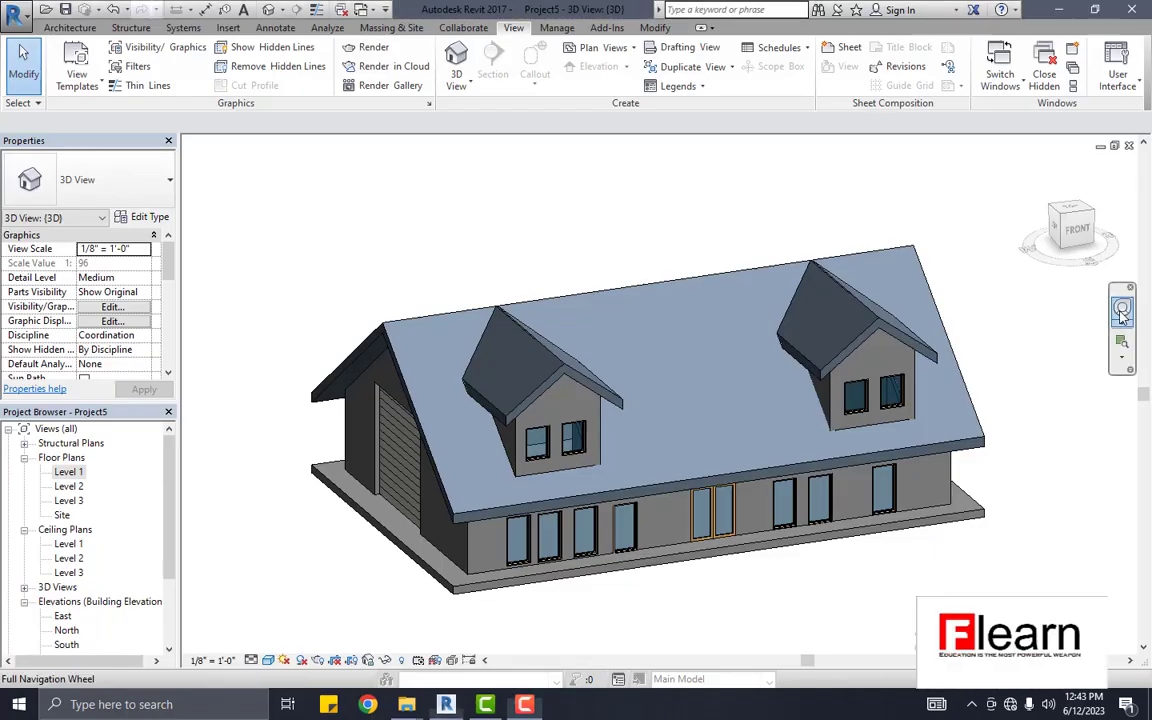
Step: Orbit the finished house with the Full Navigation Wheel to view it from several angles
left_click(1124, 318)
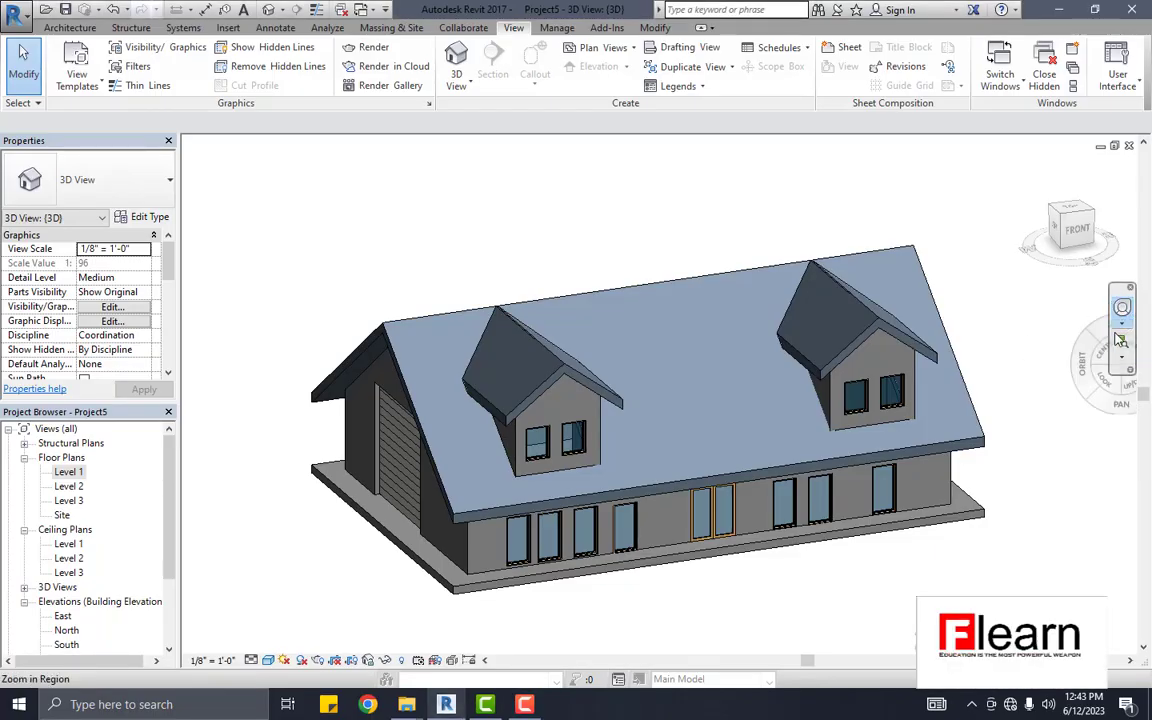
mouse_move(975, 330)
left_mouse_down()
mouse_move(948, 370)
mouse_move(982, 342)
mouse_move(1121, 324)
mouse_move(197, 342)
mouse_move(188, 391)
mouse_move(1088, 411)
mouse_move(1077, 396)
mouse_move(1002, 373)
mouse_move(990, 342)
mouse_move(1028, 334)
mouse_move(1023, 303)
mouse_move(972, 352)
mouse_move(1098, 352)
mouse_move(210, 365)
mouse_move(321, 393)
left_mouse_up()
key("shift+w")
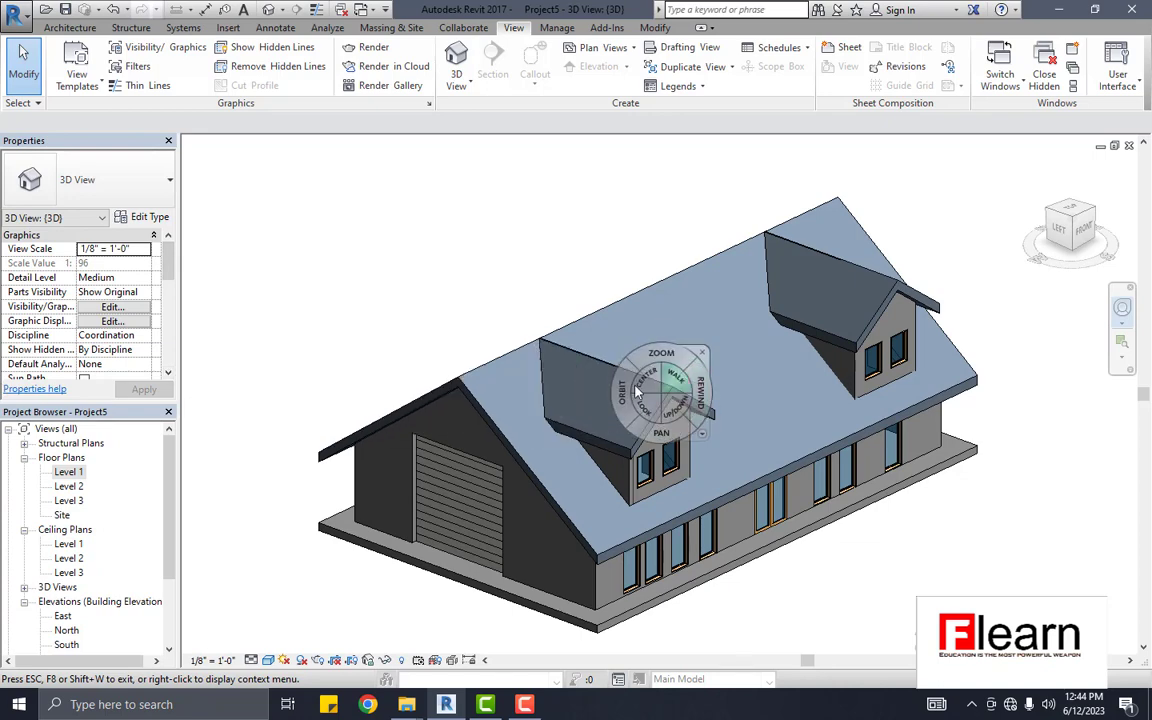
mouse_move(620, 390)
left_mouse_down()
mouse_move(655, 392)
mouse_move(540, 385)
mouse_move(585, 392)
left_mouse_up()
scroll(660, 390, "up", 3)
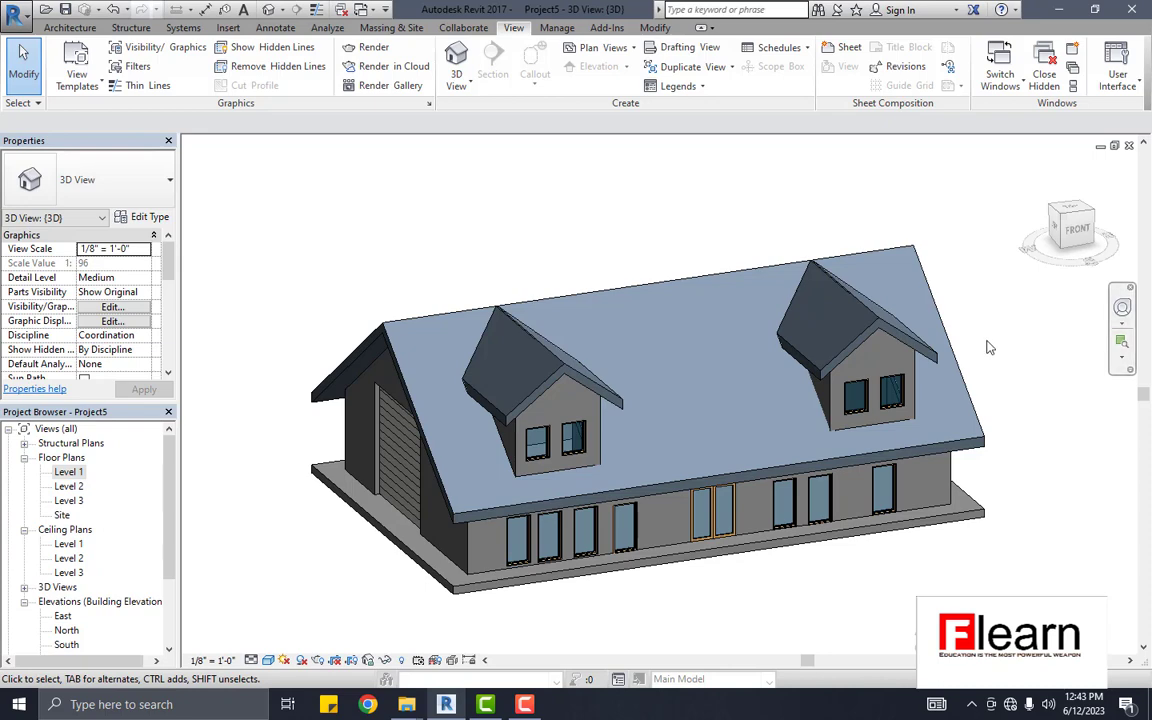
left_click(1121, 311)
mouse_move(972, 332)
left_mouse_down()
mouse_move(968, 349)
mouse_move(197, 371)
mouse_move(991, 355)
mouse_move(1023, 334)
mouse_move(1023, 303)
mouse_move(1013, 324)
mouse_move(956, 355)
mouse_move(1080, 355)
mouse_move(200, 360)
mouse_move(211, 368)
left_mouse_up()
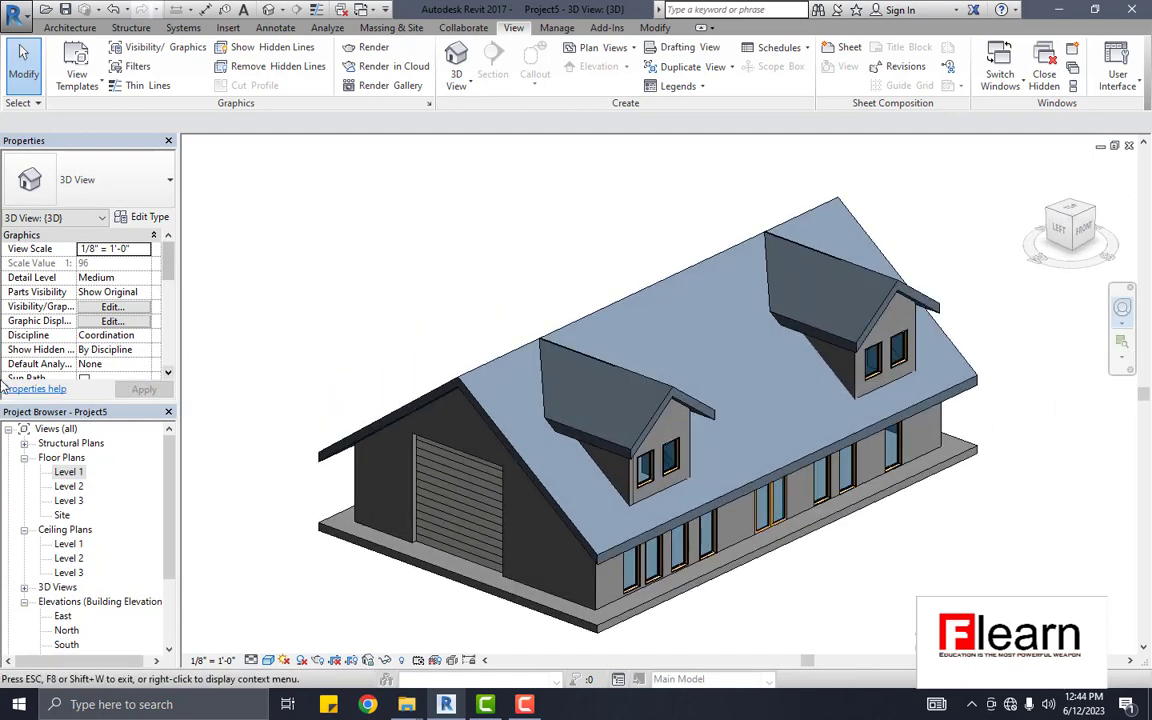
mouse_move(617, 391)
left_mouse_down()
mouse_move(662, 388)
mouse_move(550, 395)
mouse_move(527, 380)
mouse_move(609, 395)
left_mouse_up()
scroll(640, 392, "up", 3)
scroll(645, 398, "up", 2)
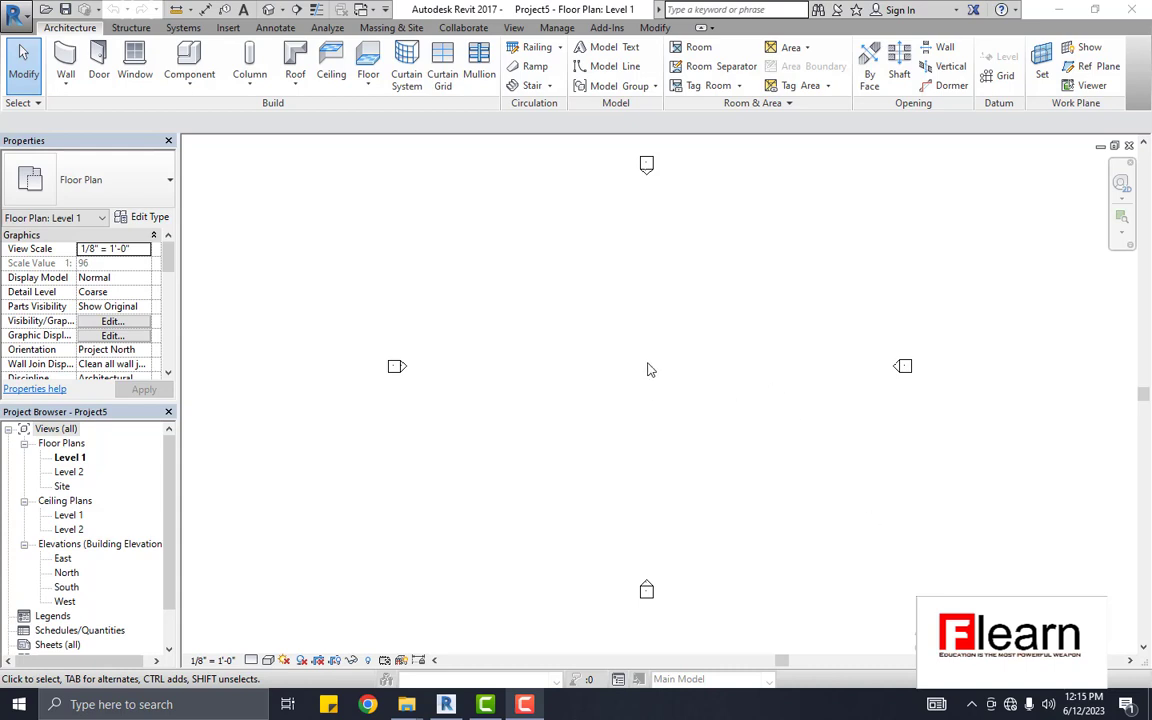
Step: Draw a 60' by 36'6" rectangle of 10'-high Generic 8" walls on Level 1
scroll(708, 345, "up", 1)
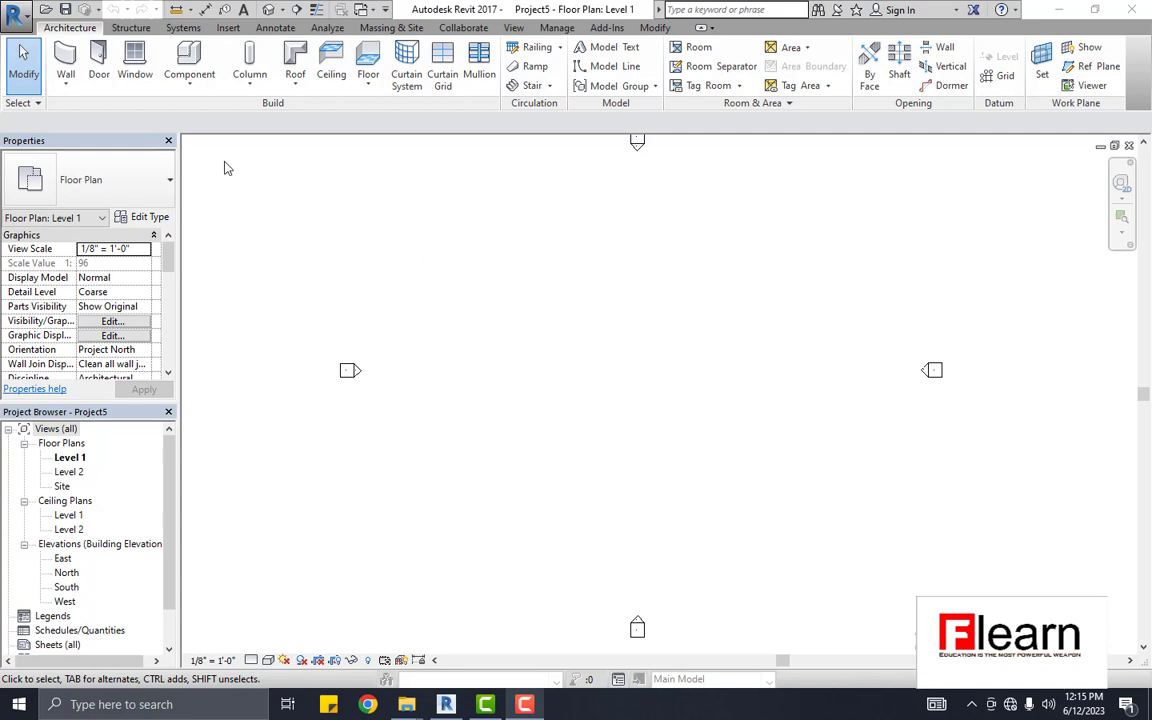
left_click(66, 86)
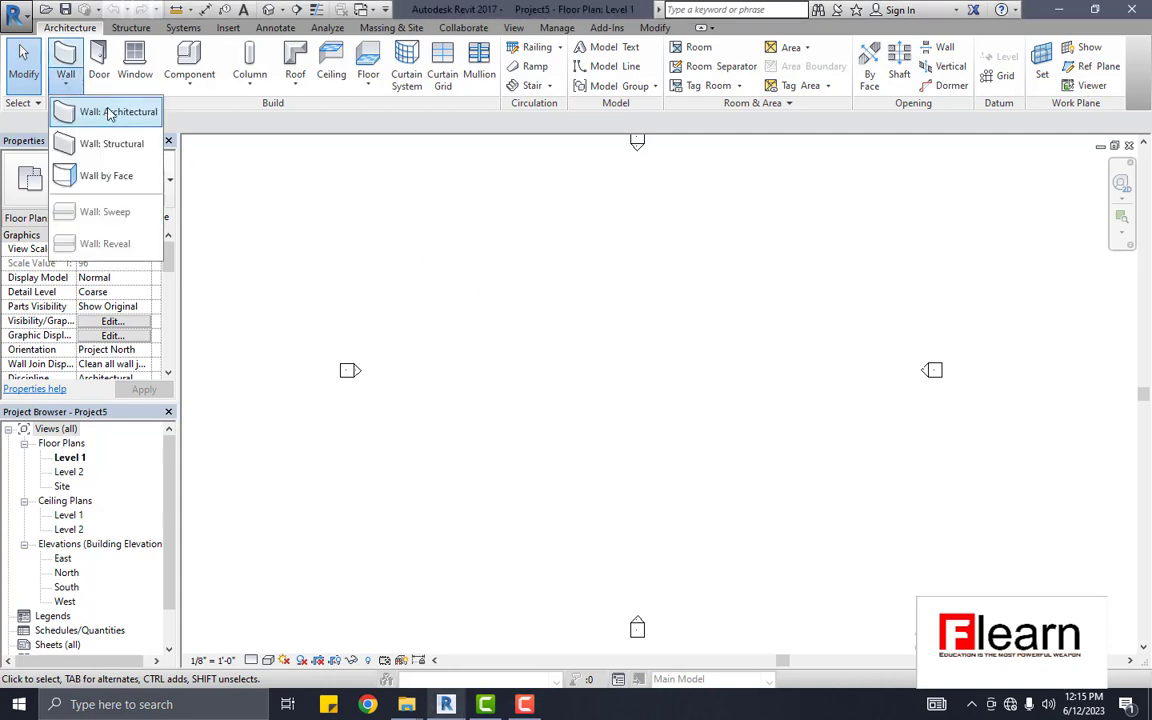
left_click(95, 183)
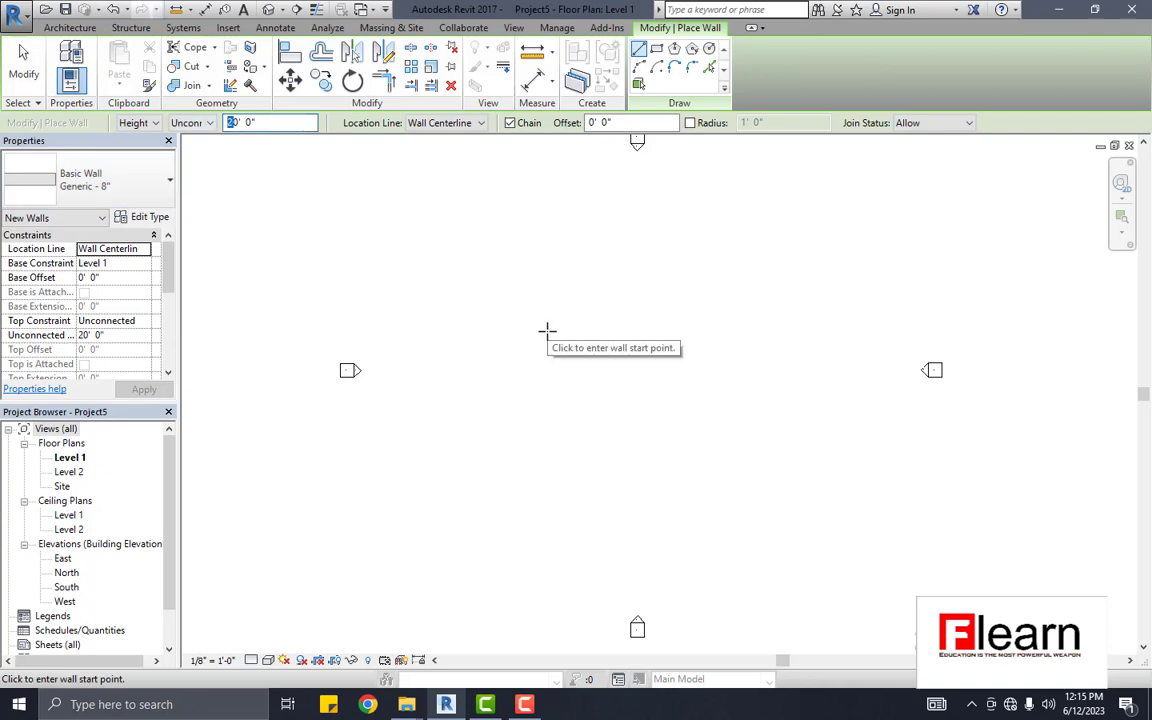
type("0")
key("Return")
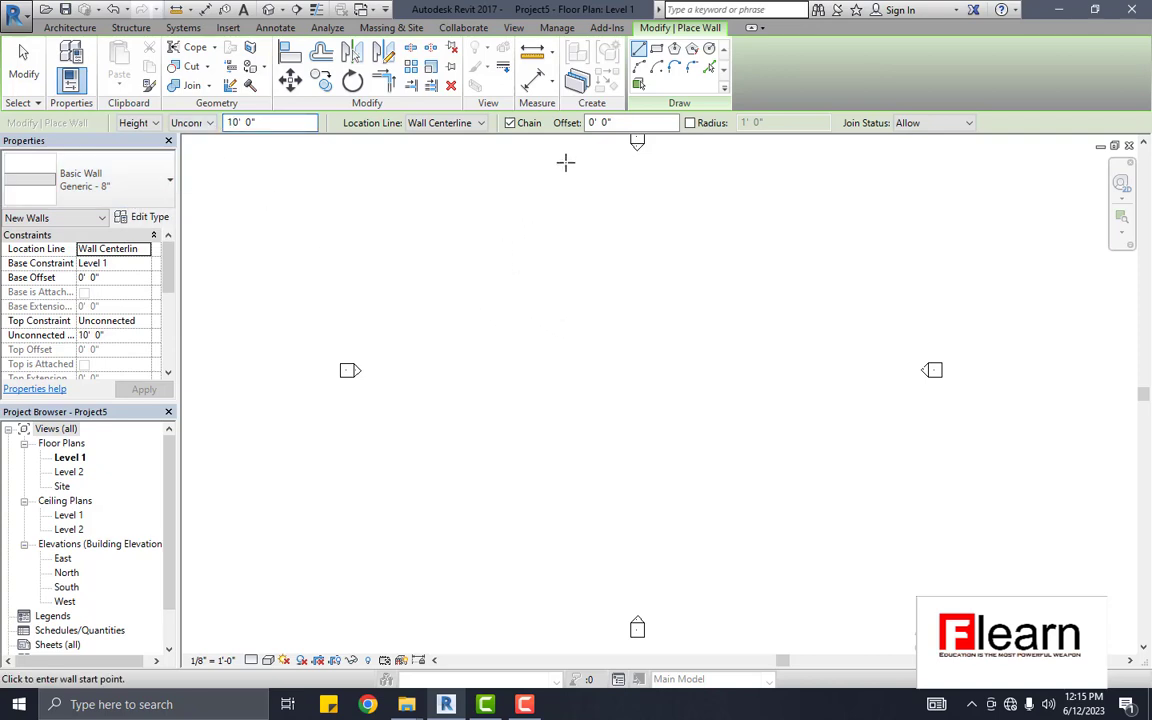
left_click(656, 48)
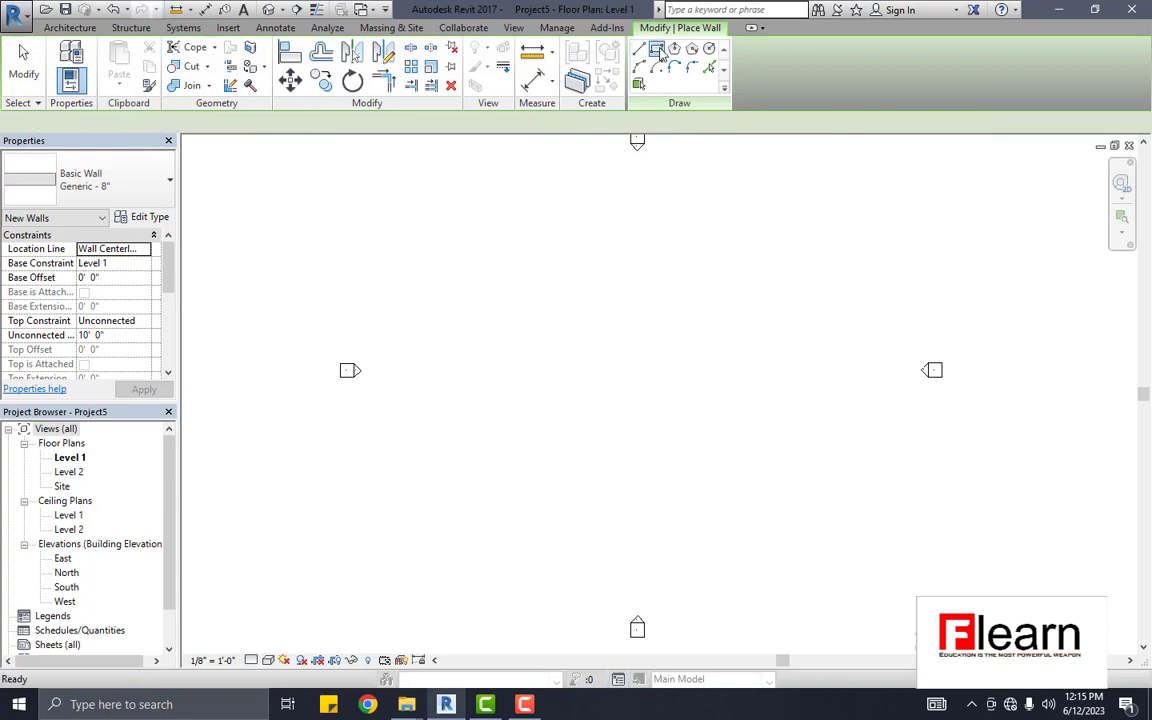
left_click(494, 303)
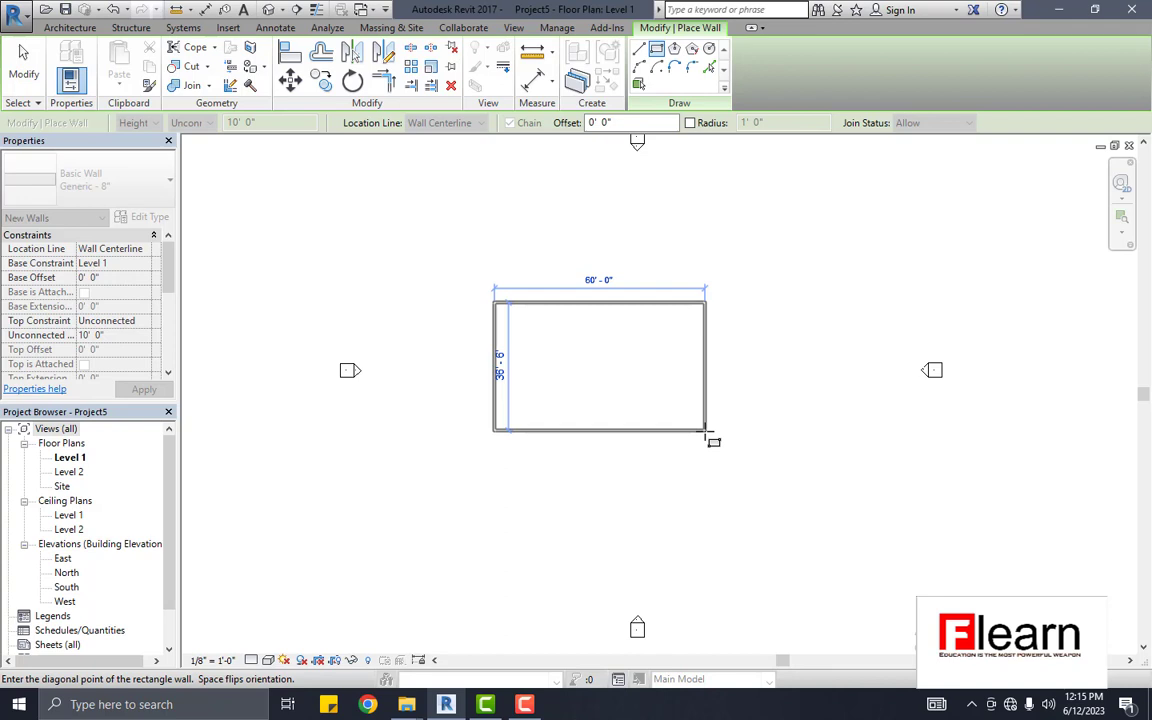
left_click(705, 431)
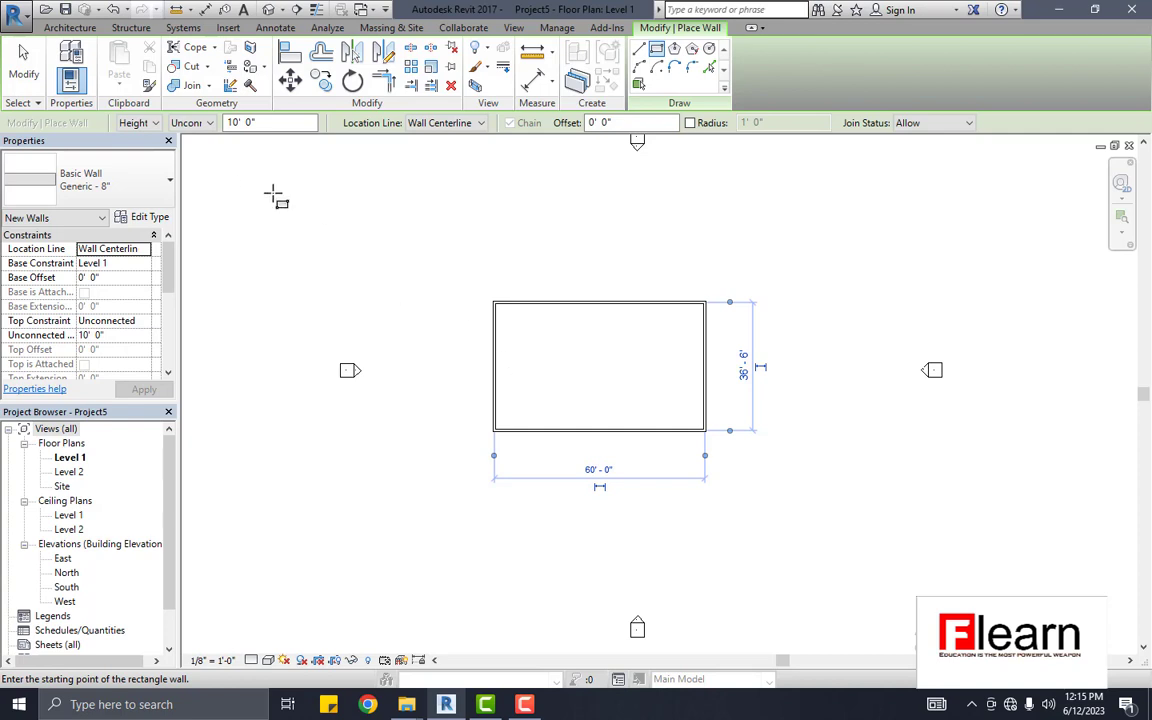
left_click(23, 62)
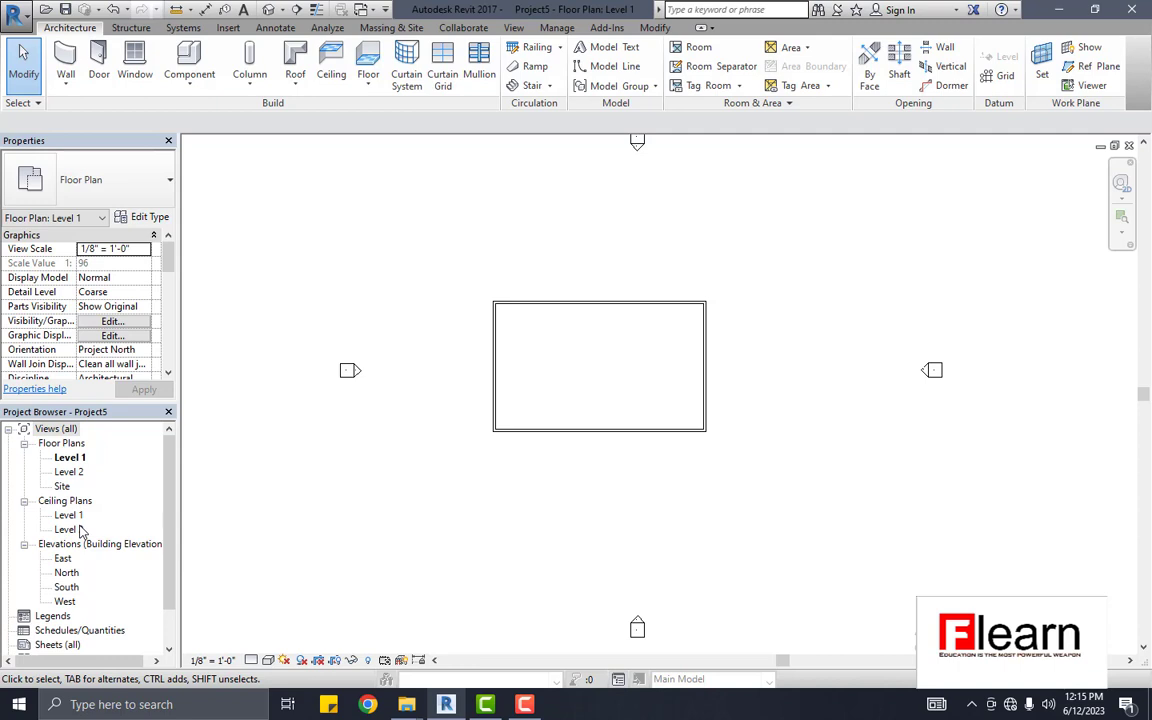
Step: In the North elevation, add Level 3 10' above Level 2, then return to the Level 1 plan
left_click(80, 530)
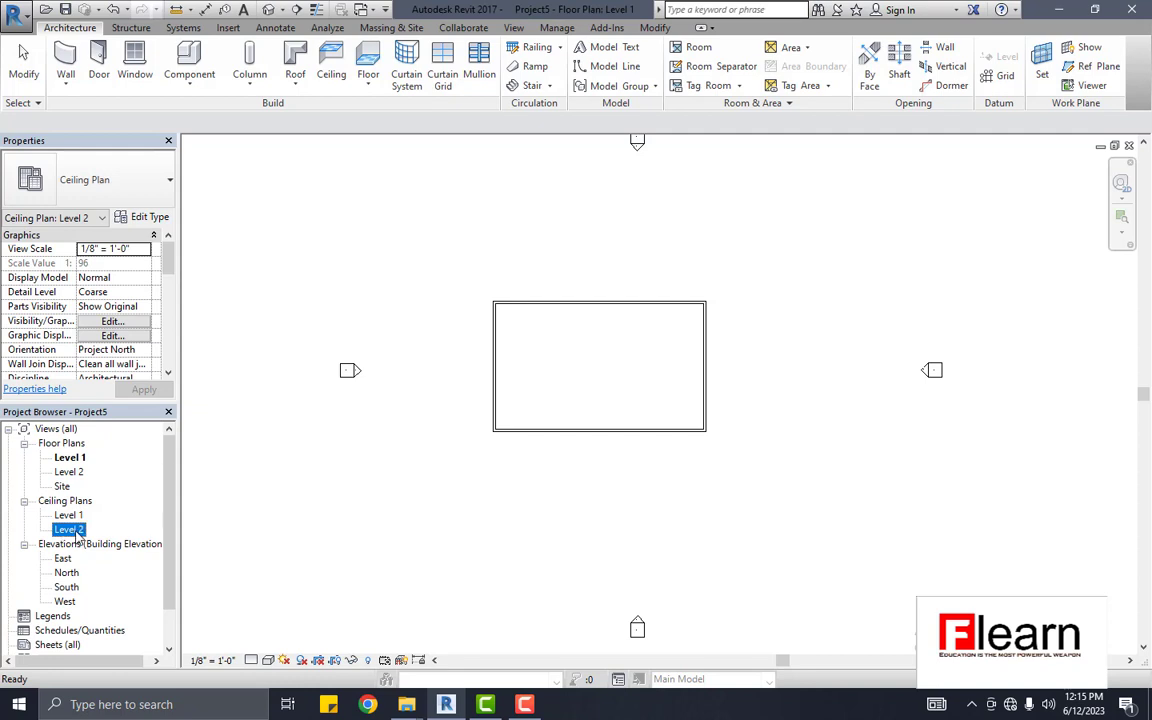
double_click(68, 573)
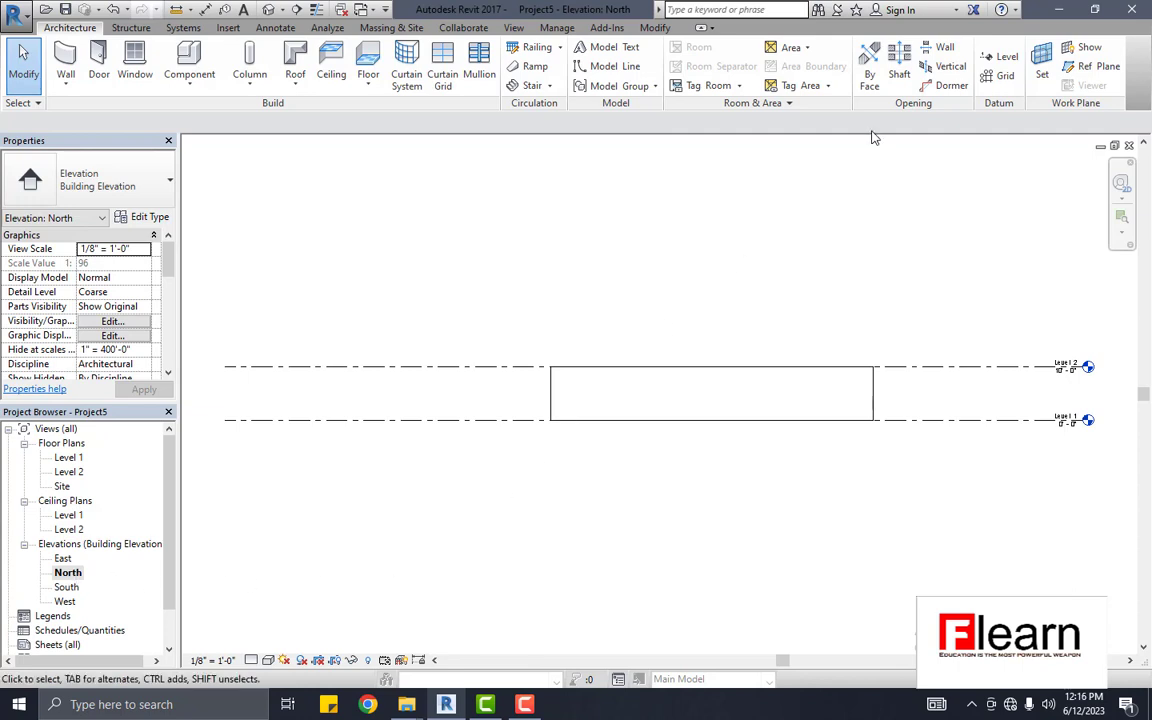
left_click(1003, 58)
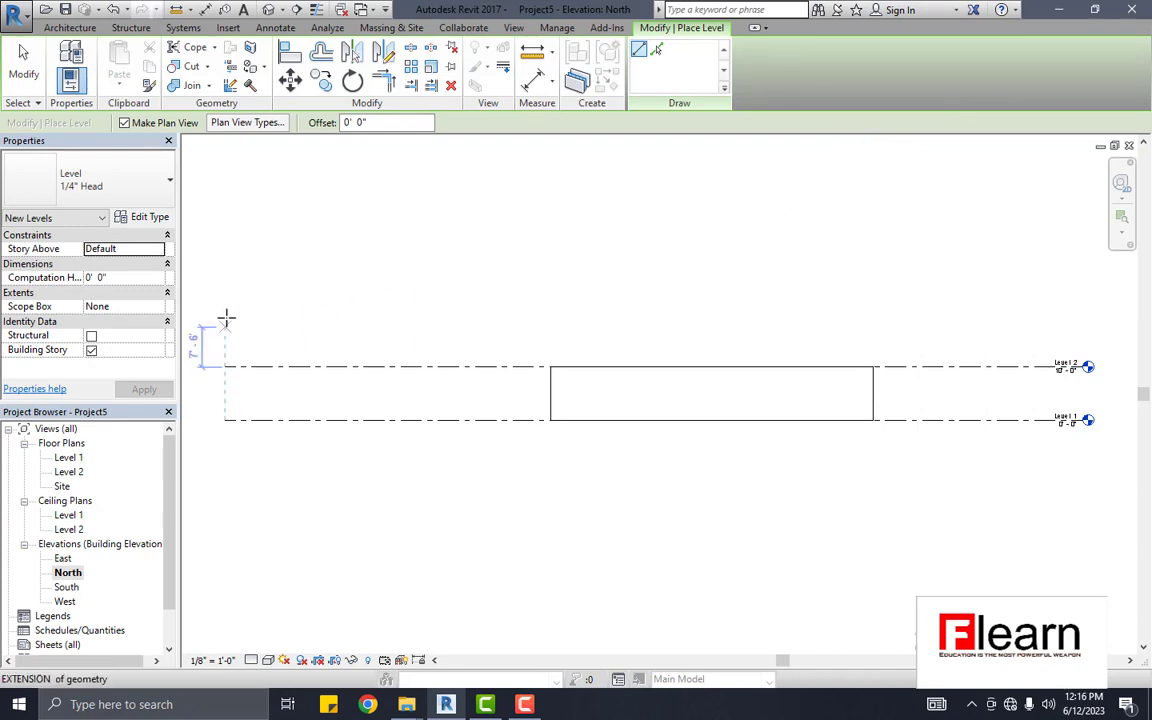
type("1")
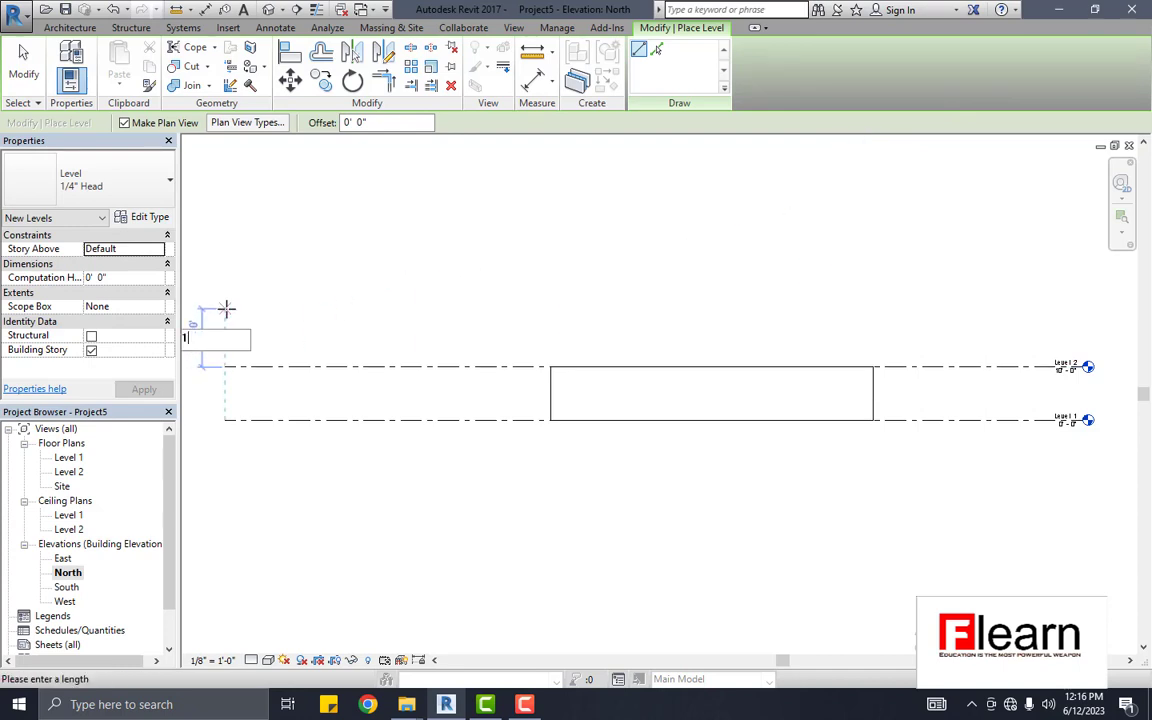
type("0")
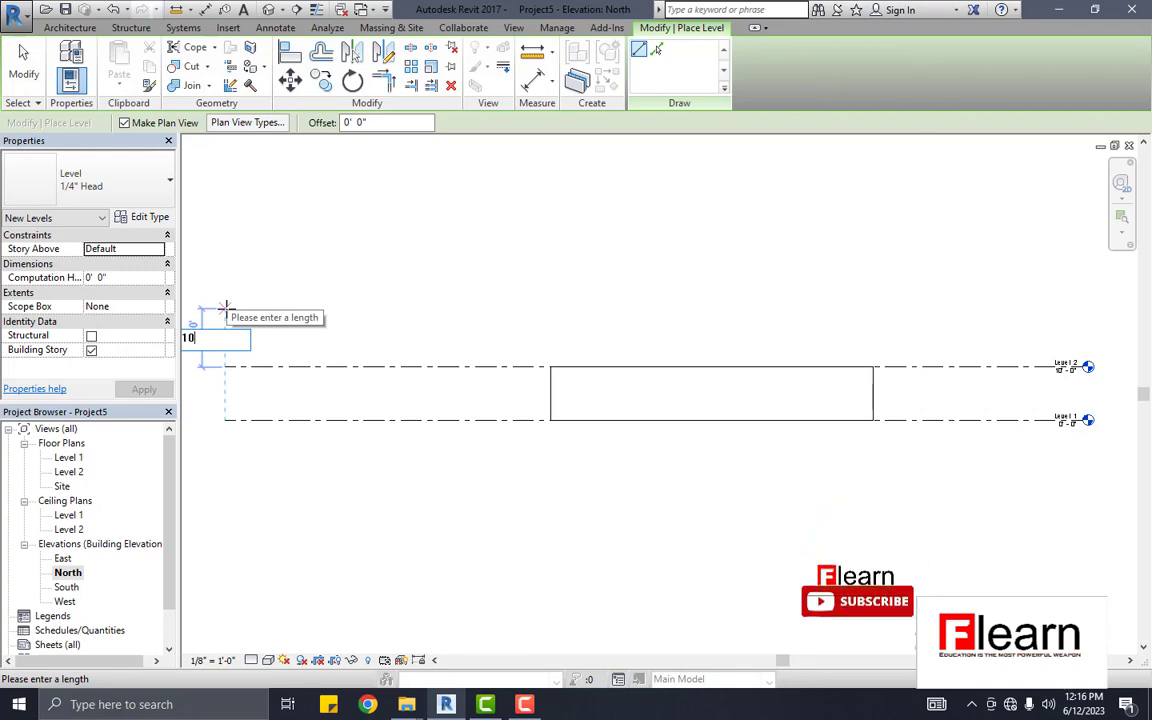
key("Return")
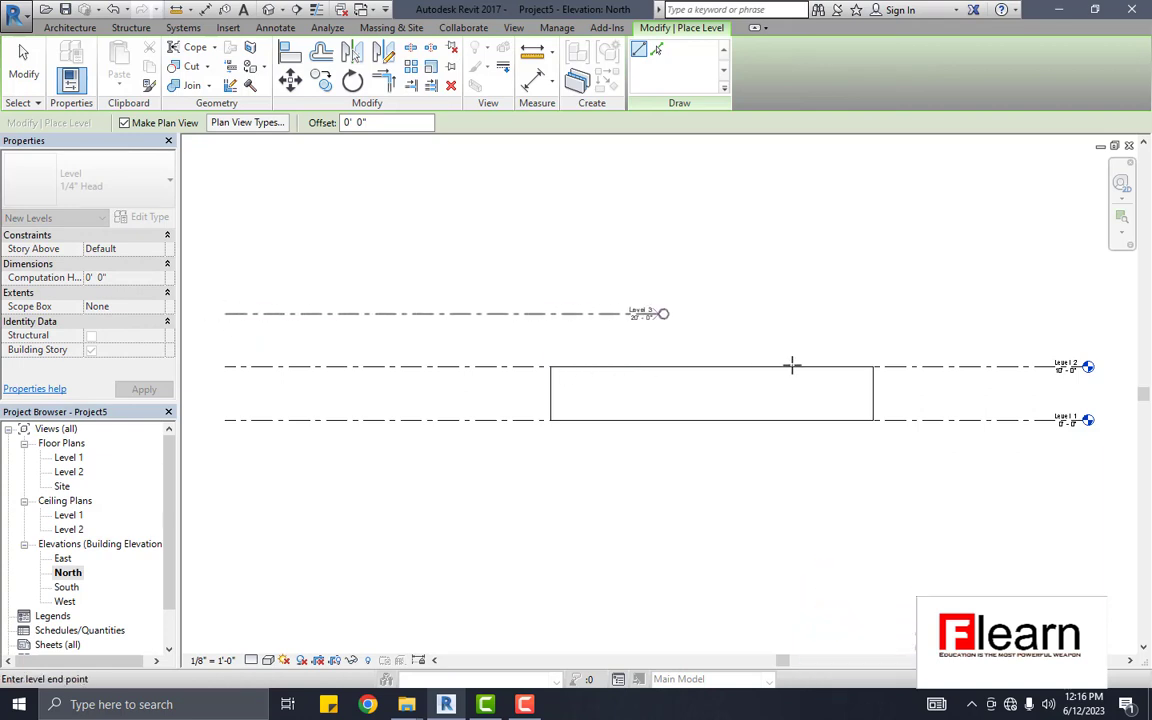
left_click(1087, 318)
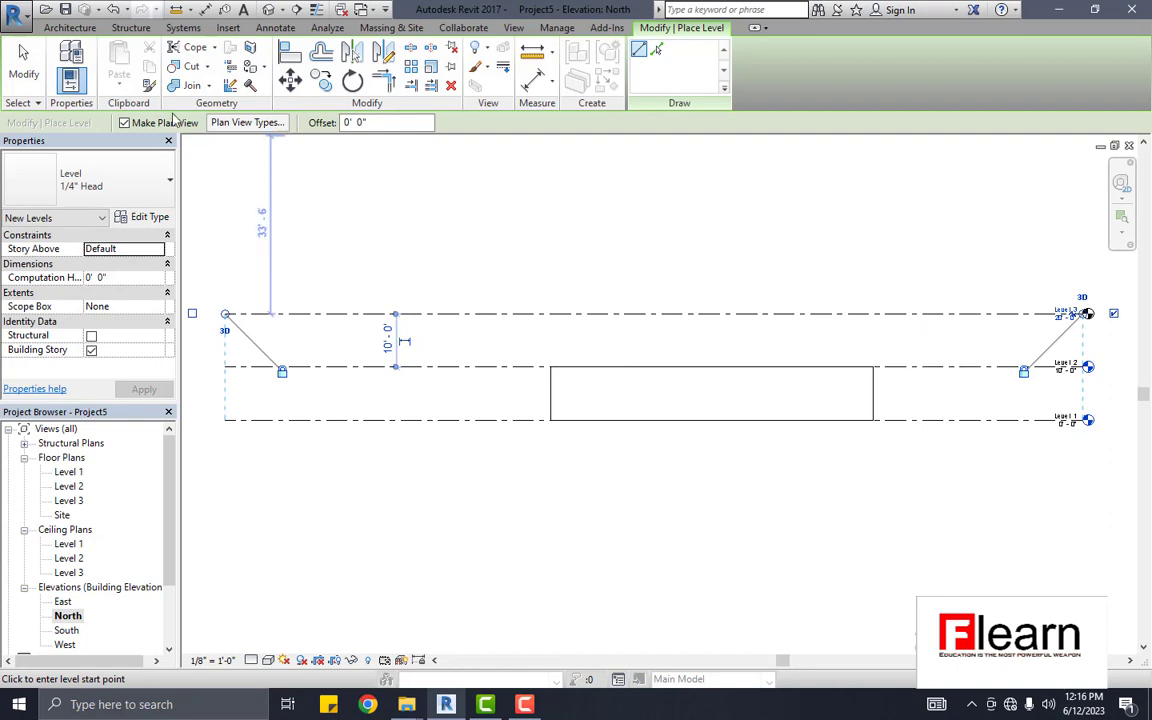
left_click(68, 472)
double_click(69, 473)
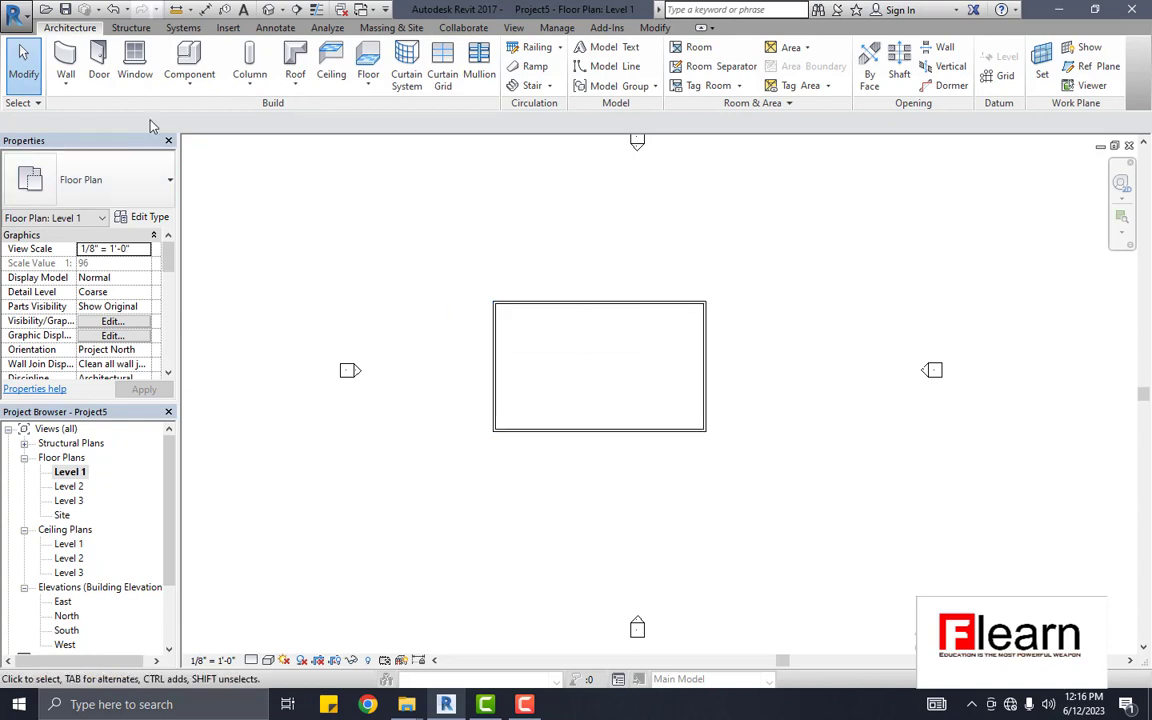
Step: Start a footprint roof on Level 2, tracing all four walls with a 3' overhang
left_click(287, 86)
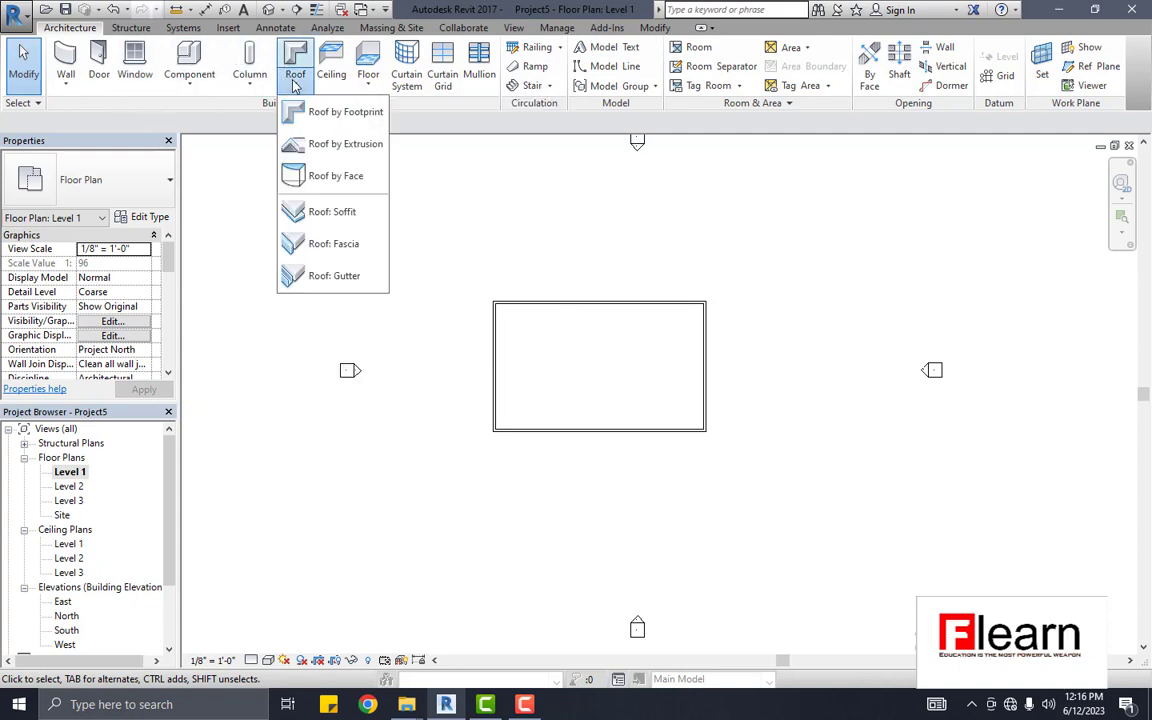
left_click(345, 114)
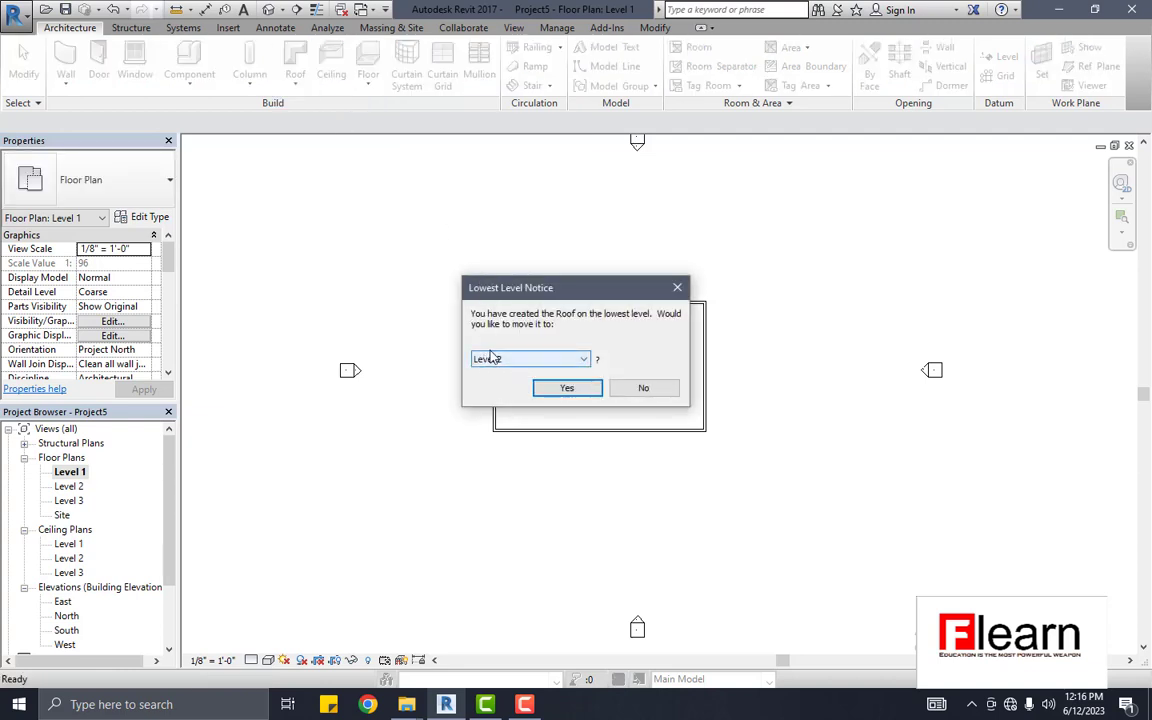
left_click(568, 389)
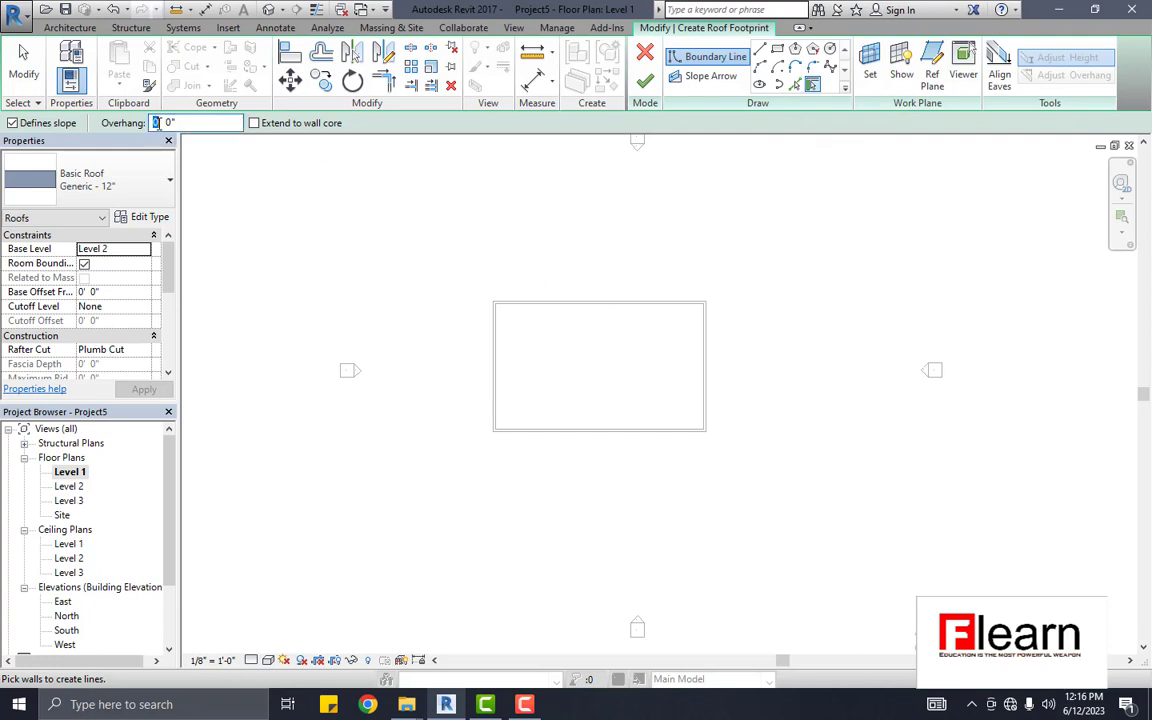
type("3")
left_click(529, 306)
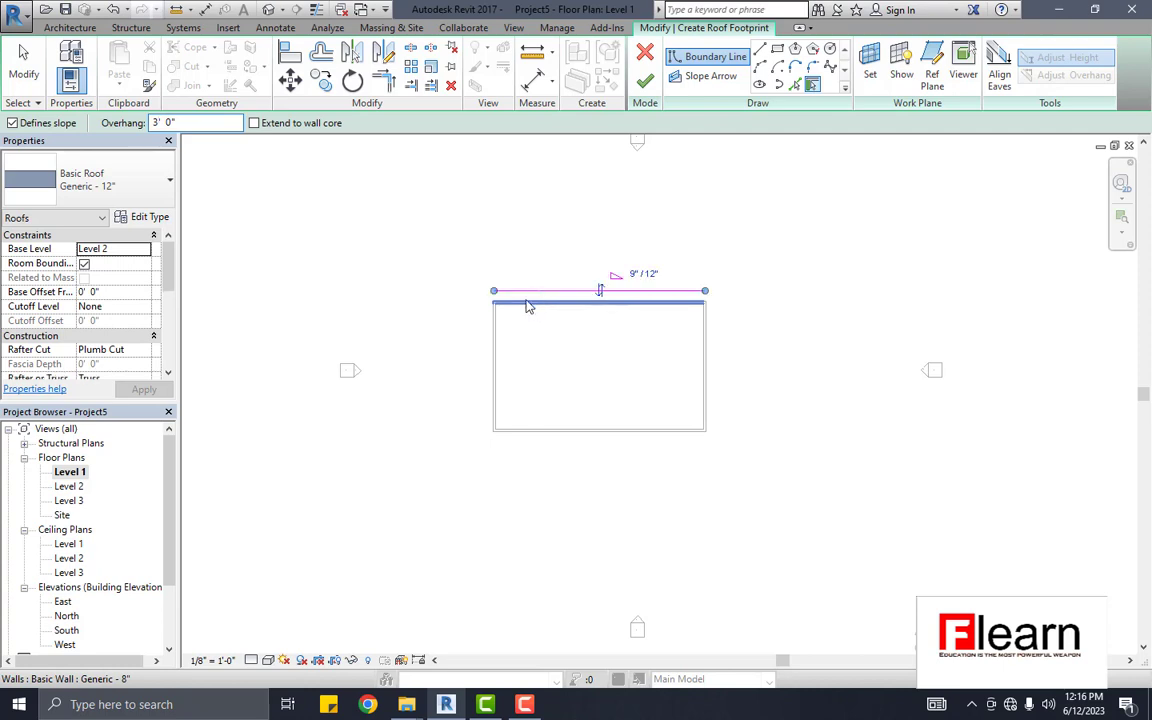
left_click(495, 355)
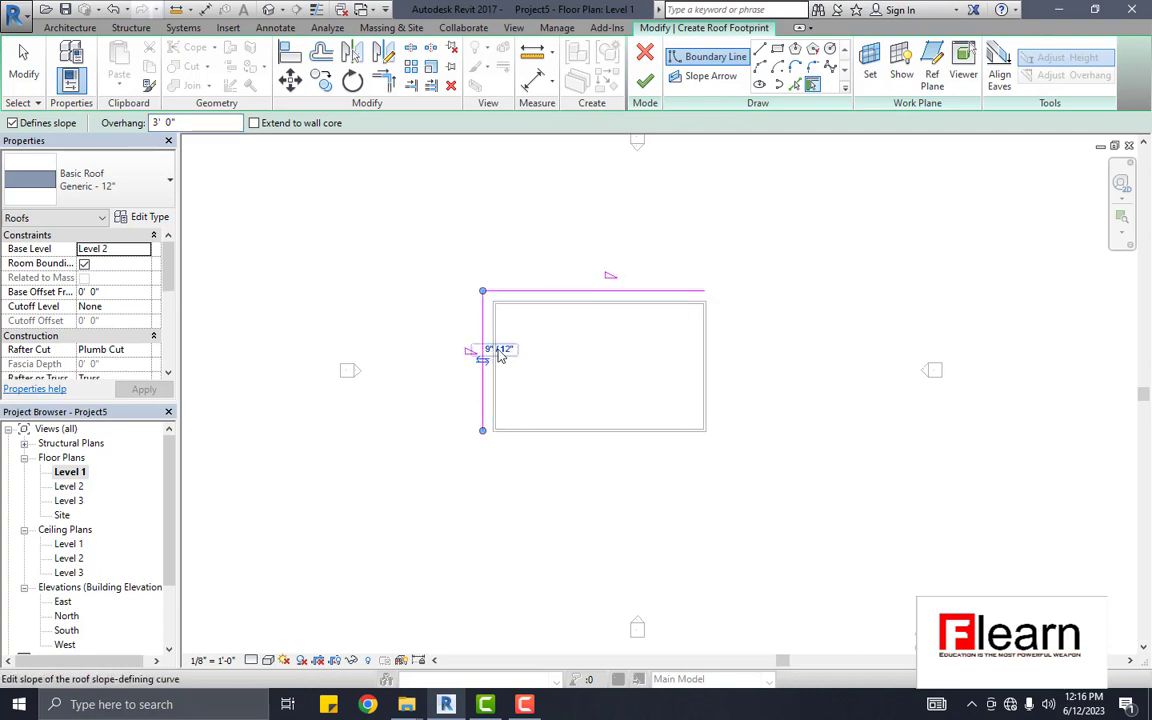
left_click(558, 447)
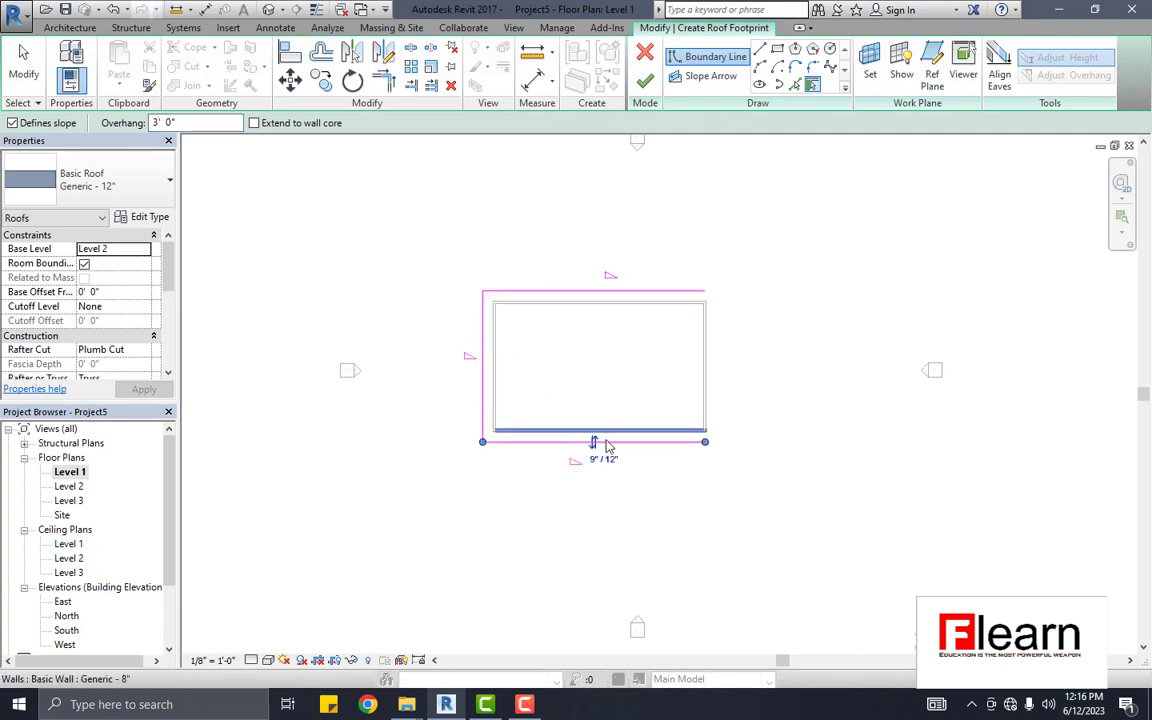
left_click(712, 417)
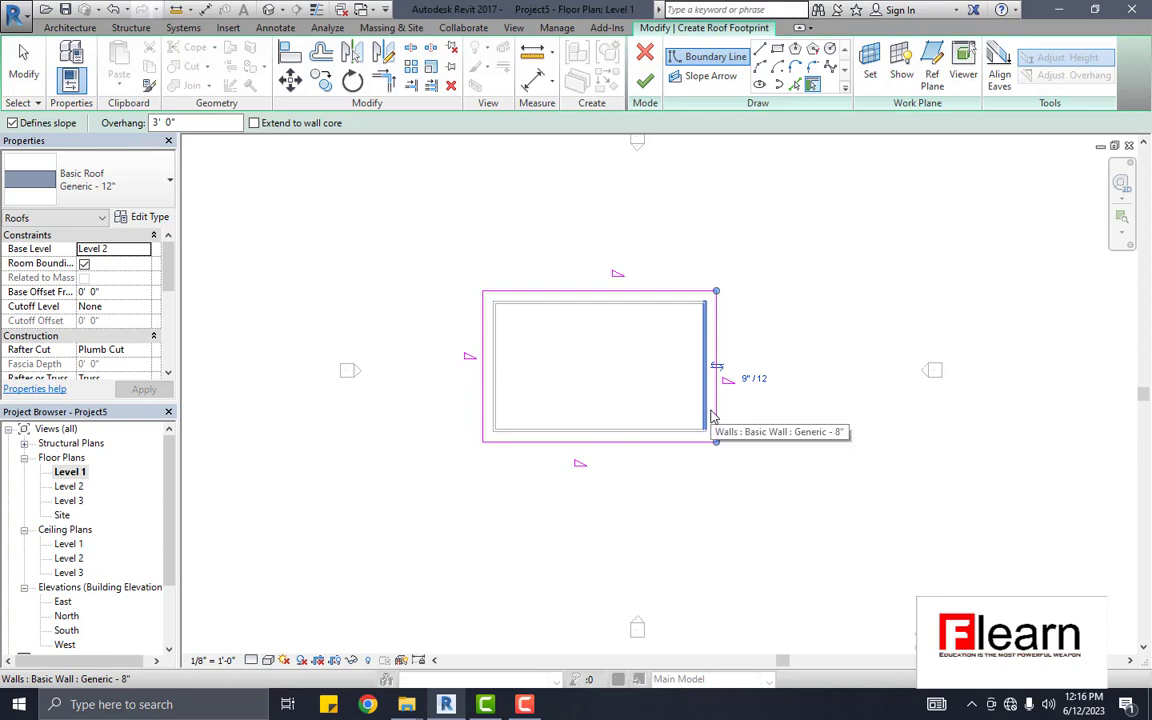
key("Escape")
key("Escape")
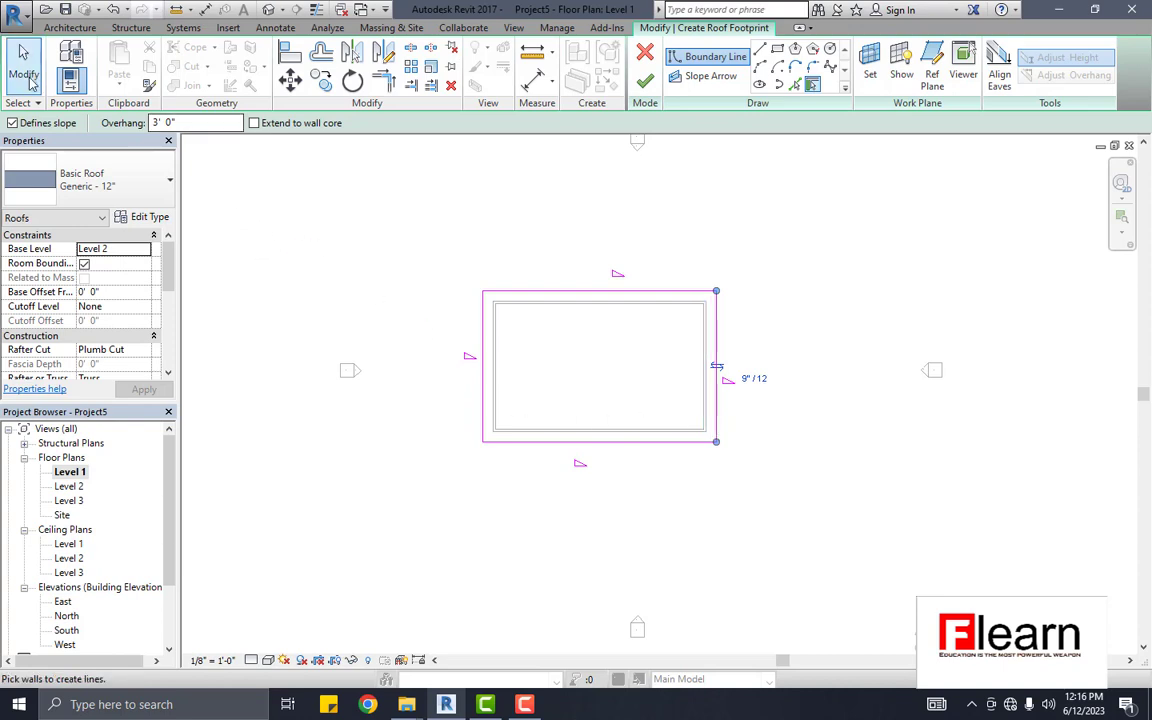
Step: Make the left and right roof edges non-sloping gables, finish the roof and attach the walls
left_click_drag(720, 399, 427, 343)
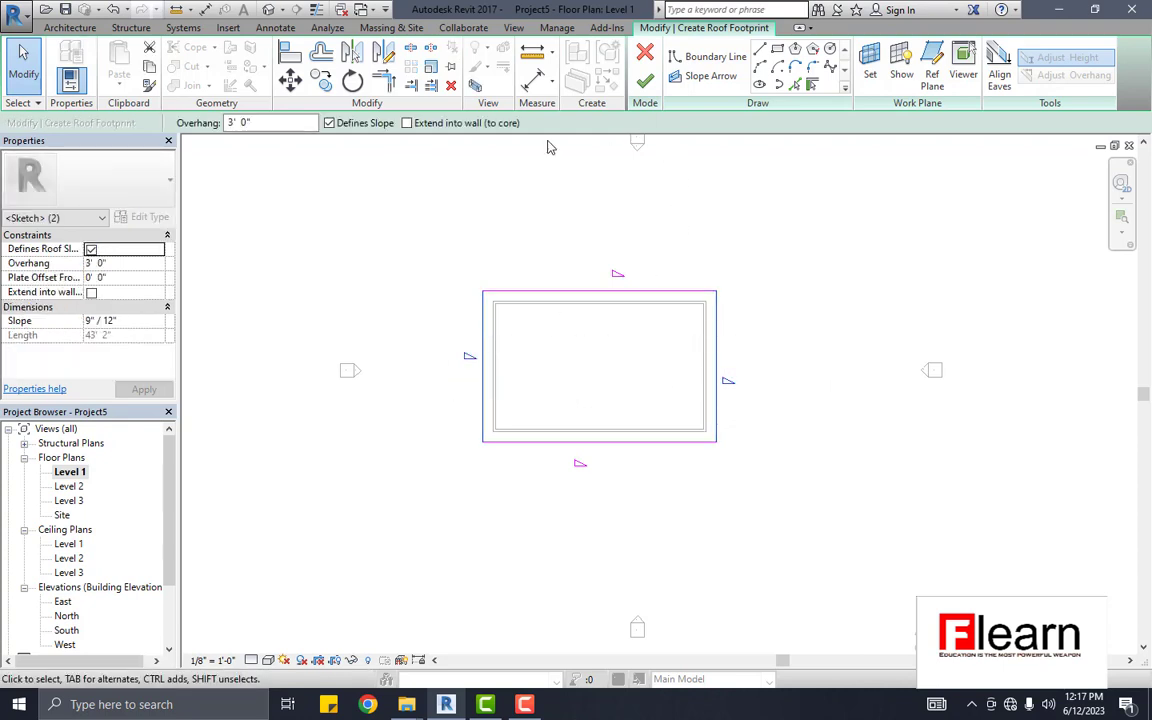
left_click(329, 123)
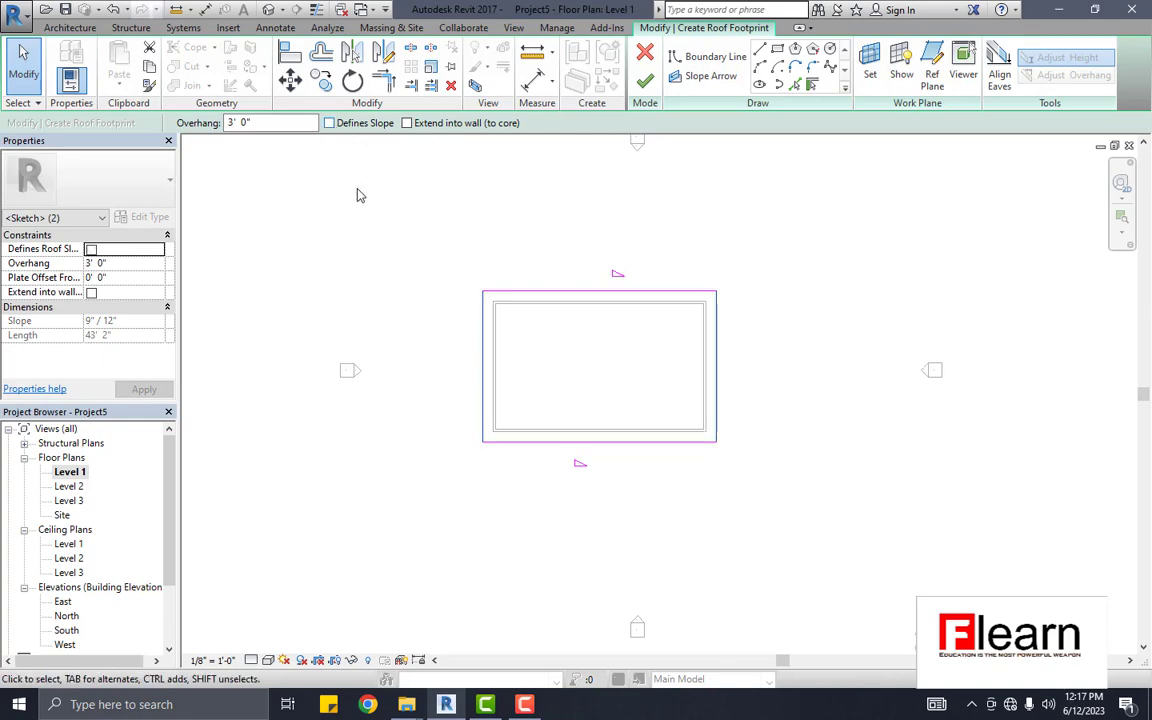
left_click(645, 80)
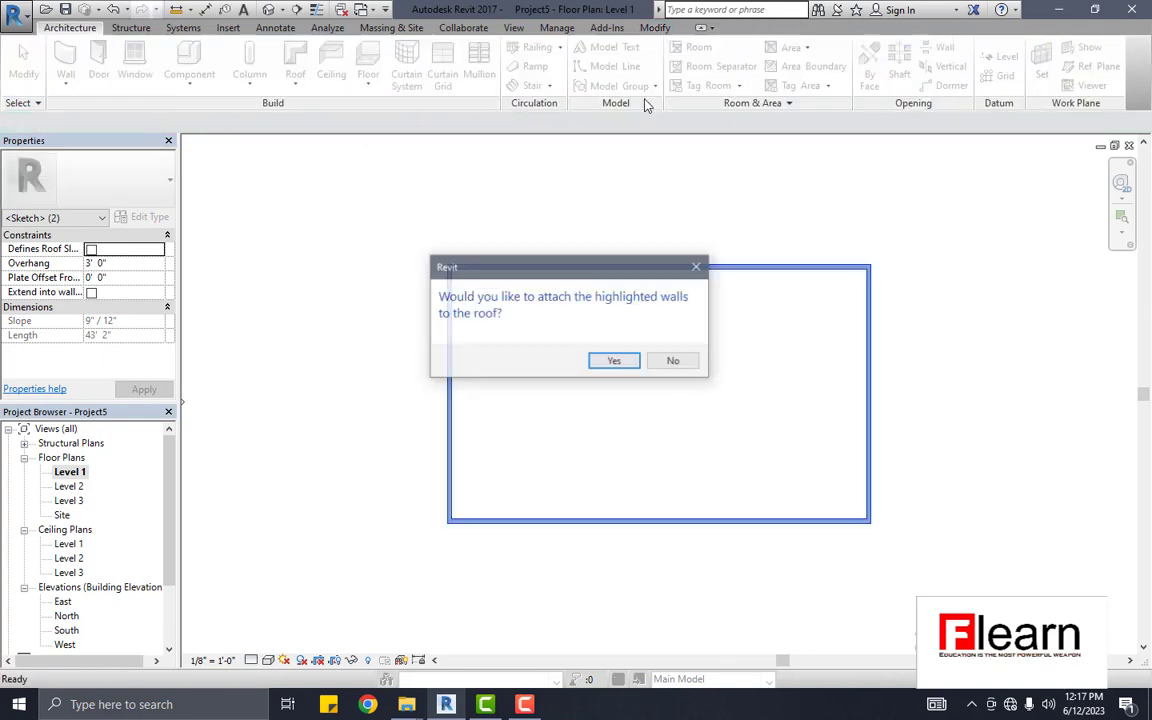
left_click(616, 364)
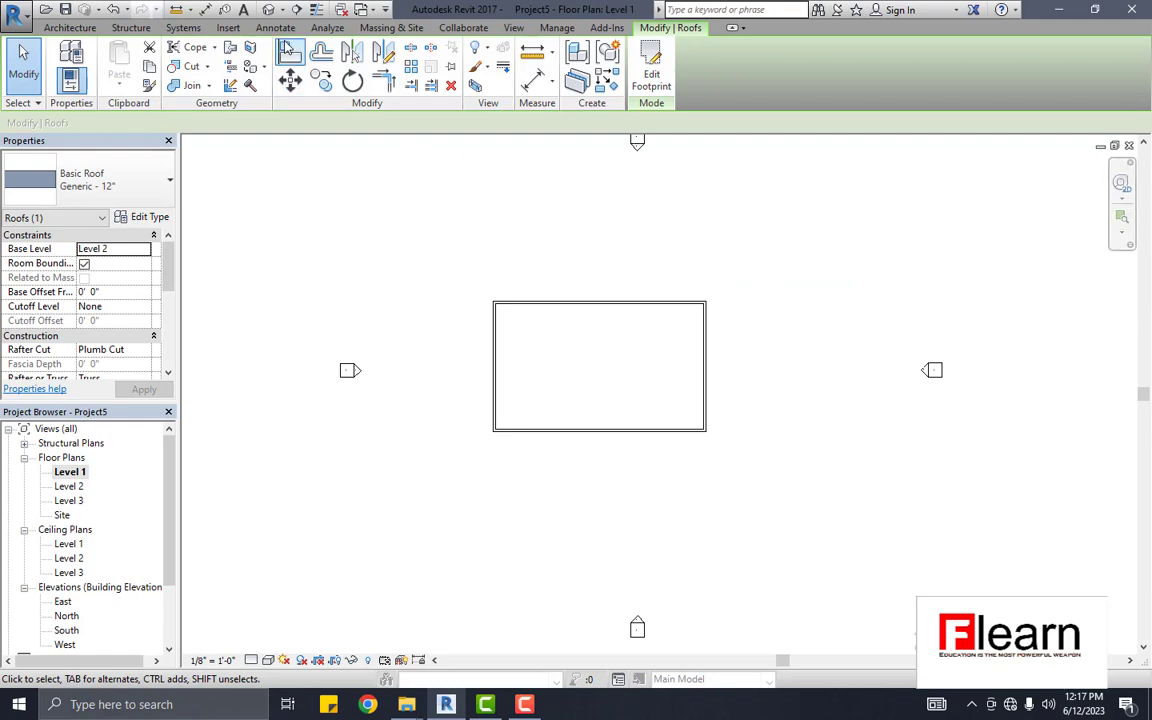
left_click(269, 9)
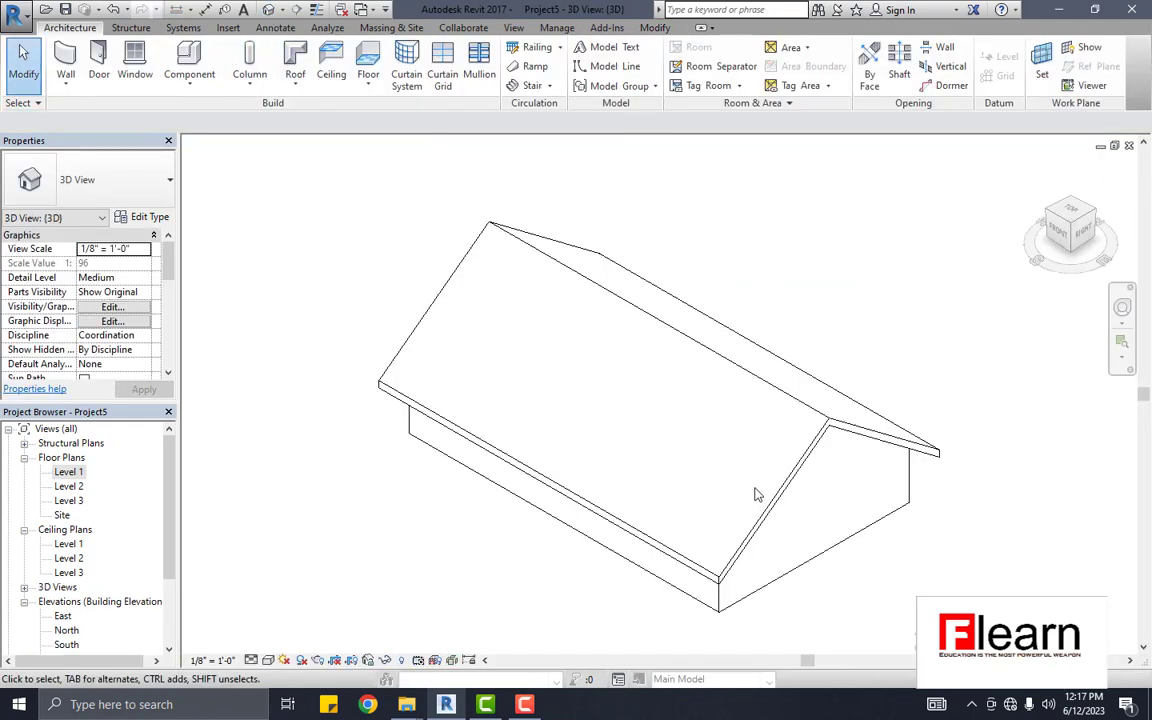
Step: Change the roof slope to 6"/12" in Properties
scroll(808, 457, "up", 2)
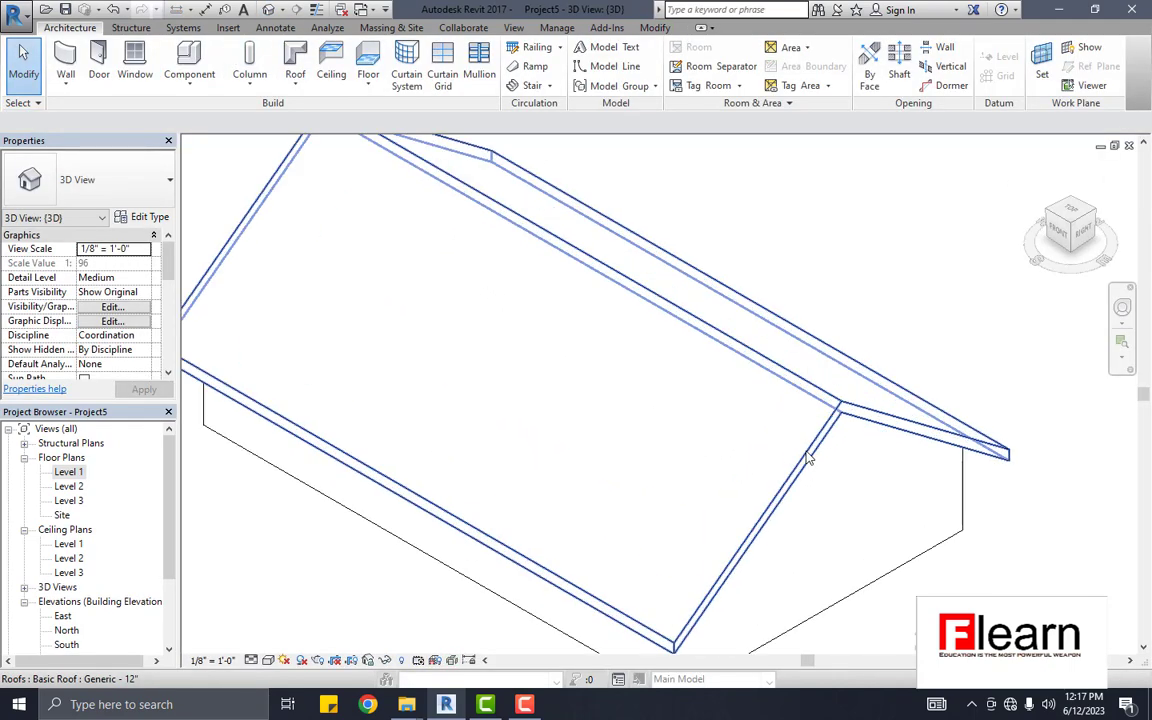
left_click(808, 457)
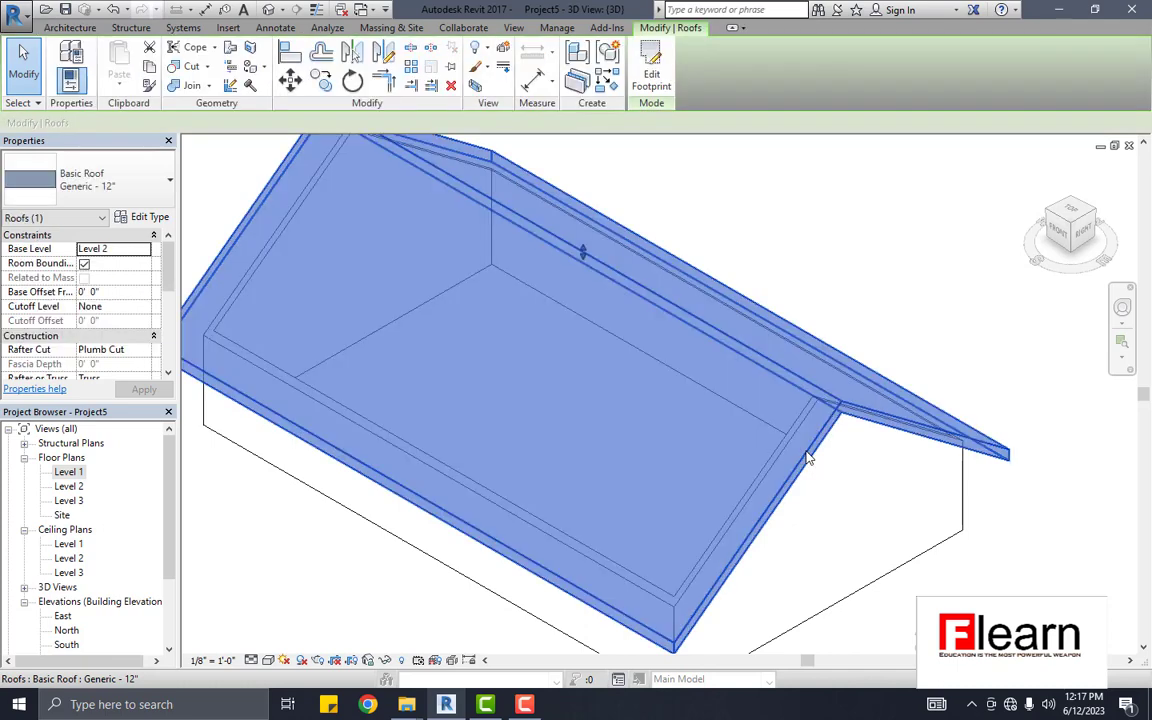
scroll(121, 328, "down", 2)
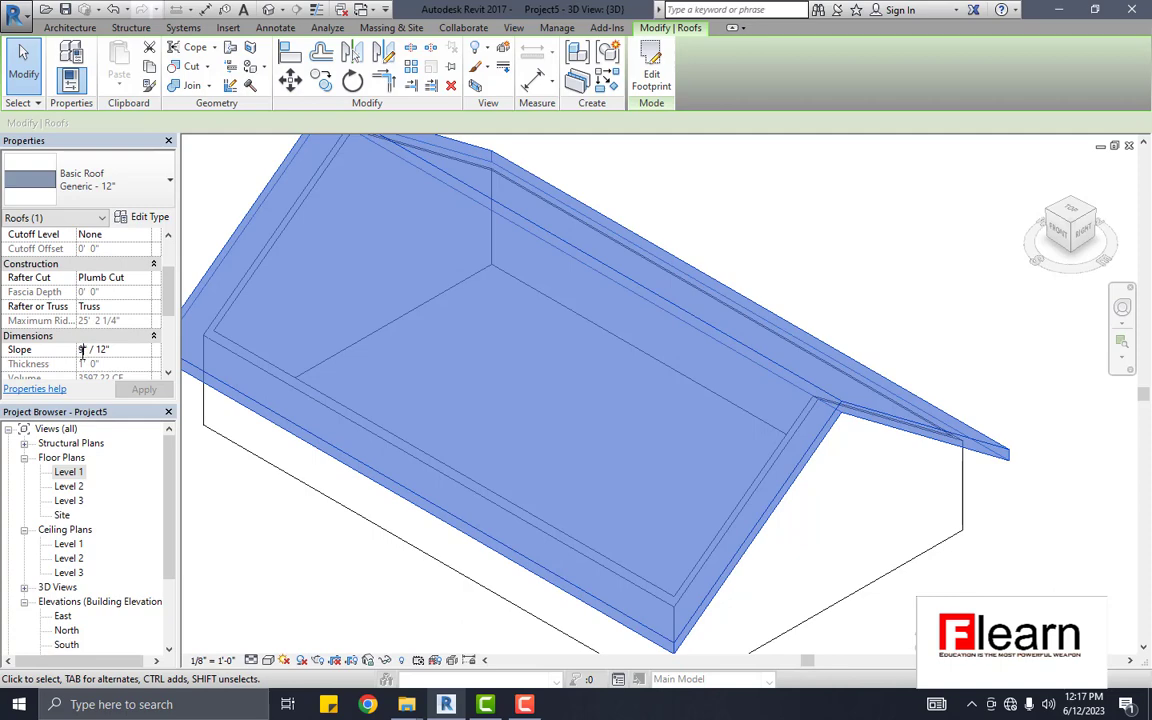
type("6")
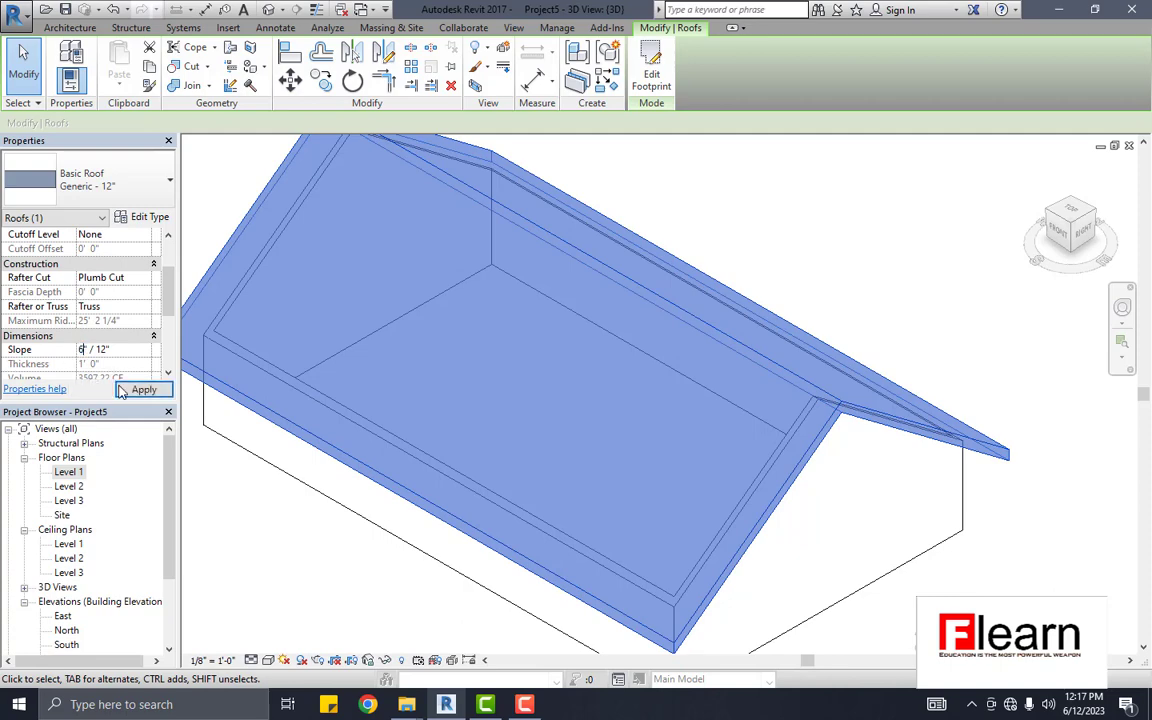
left_click(144, 389)
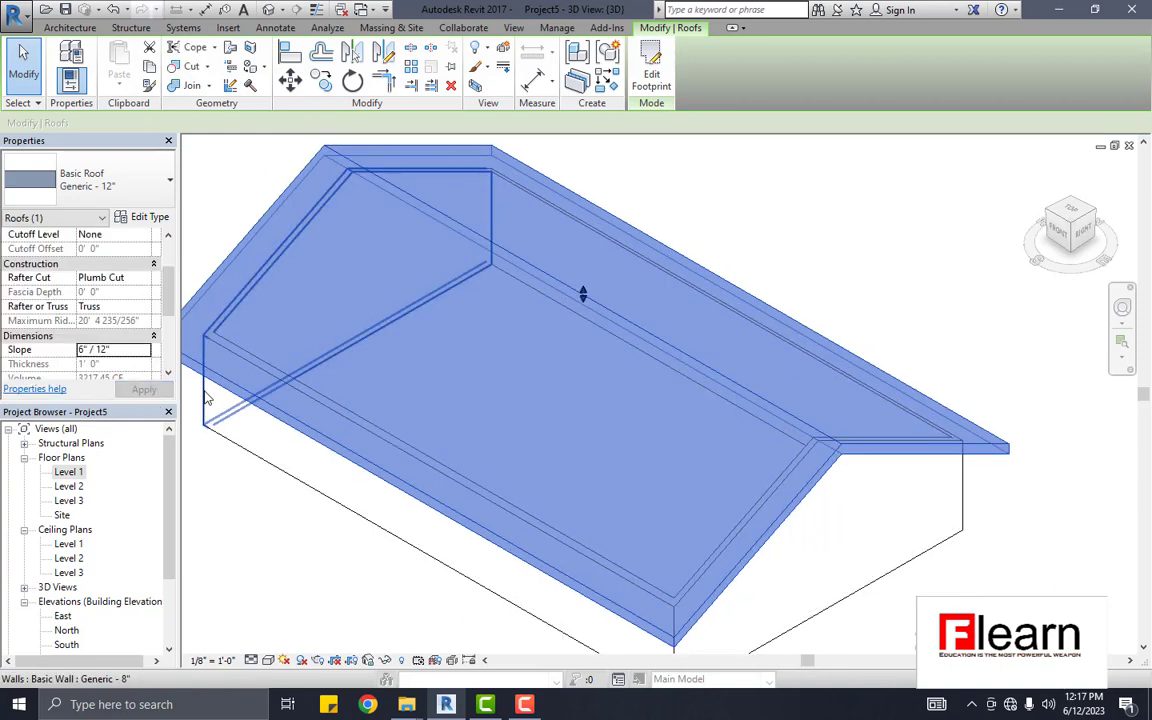
left_click(812, 210)
Step: Switch the 3D view to Shaded, then return to the Level 1 plan
scroll(692, 350, "down", 2)
scroll(700, 410, "down", 2)
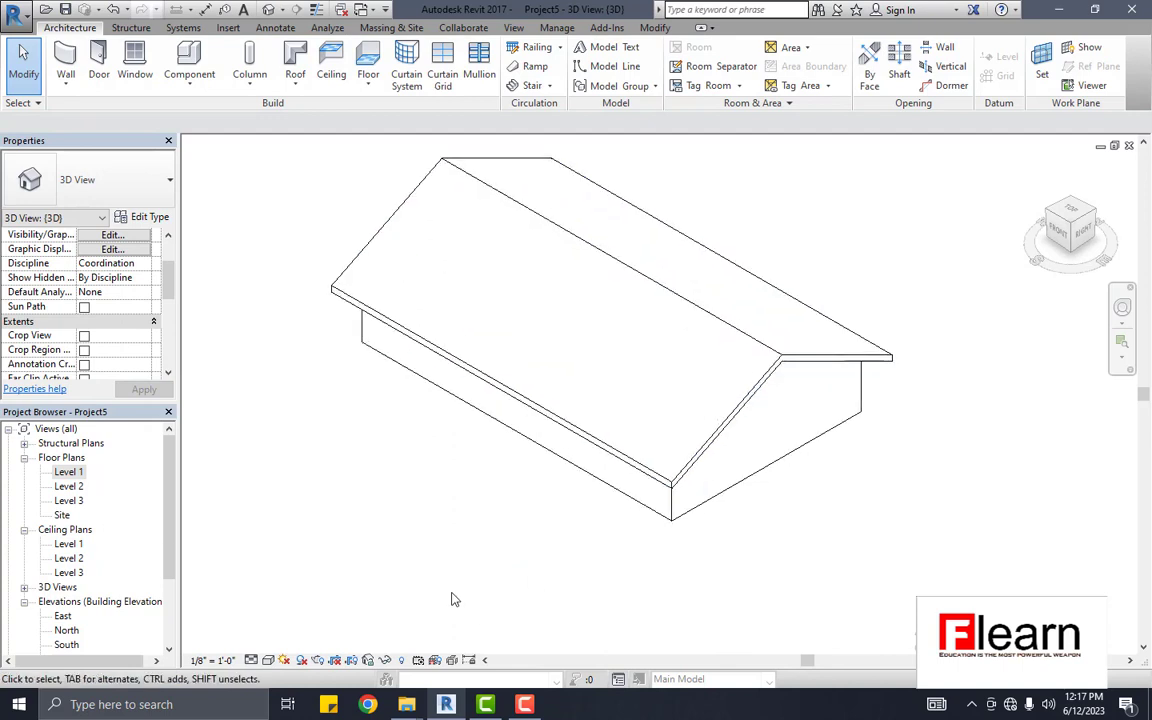
left_click(268, 660)
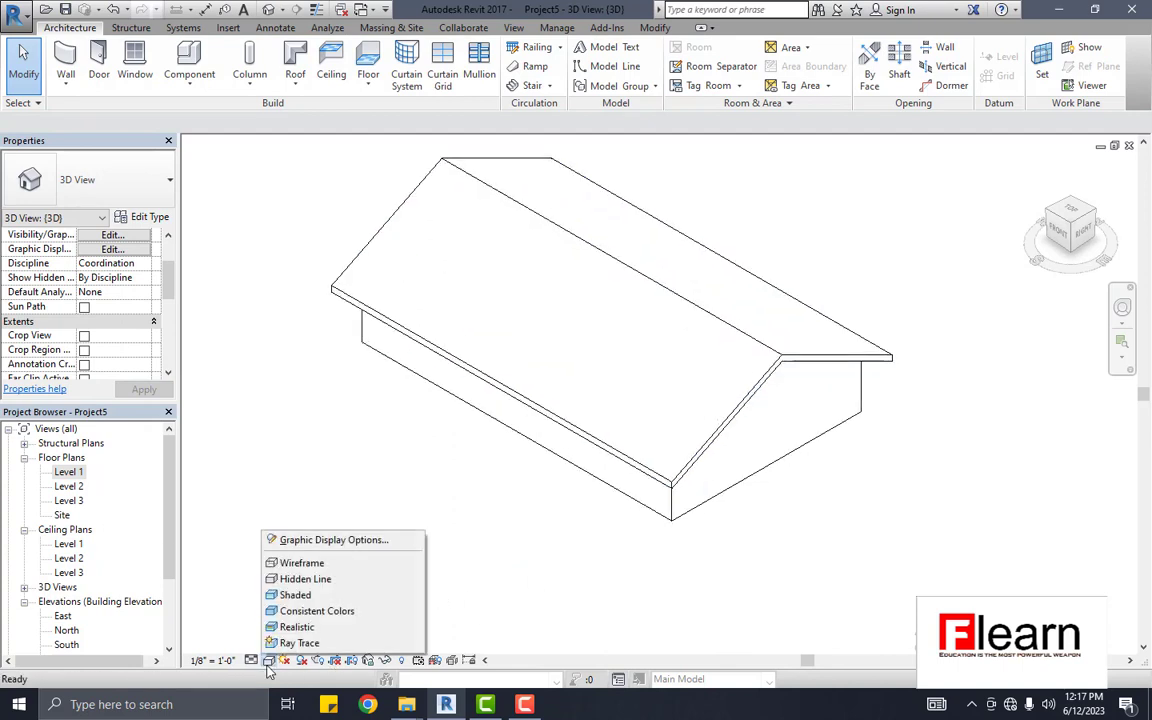
left_click(300, 597)
scroll(620, 305, "up", 1)
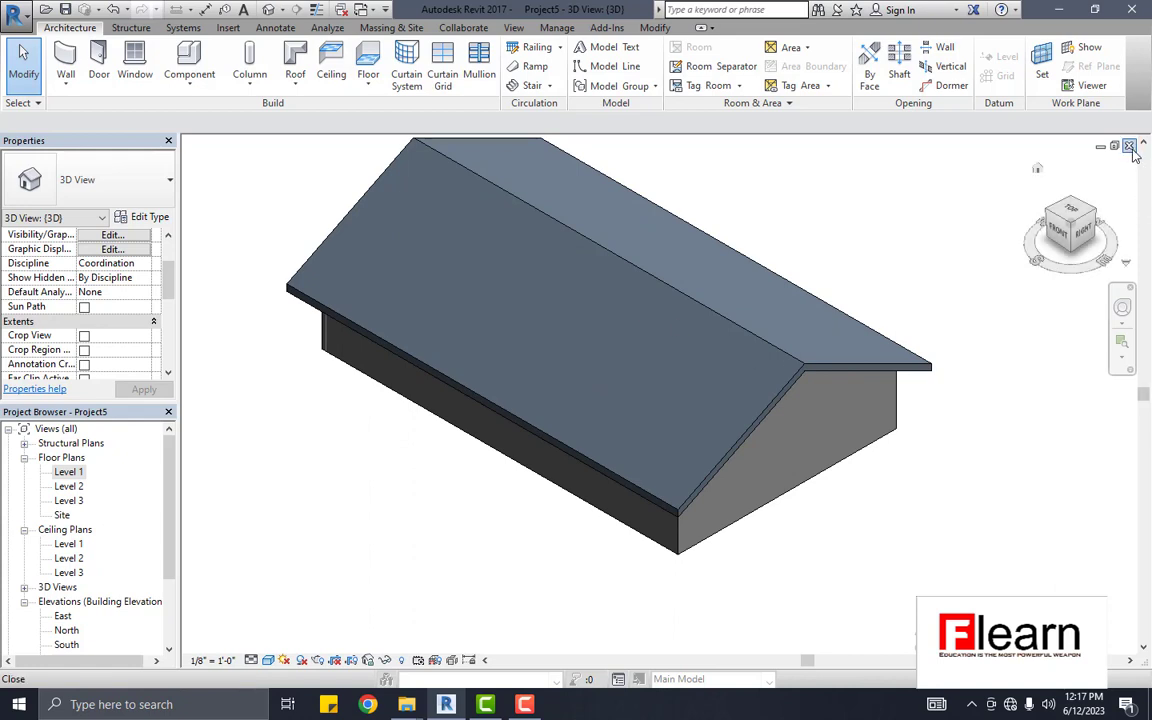
key("ctrl+Tab")
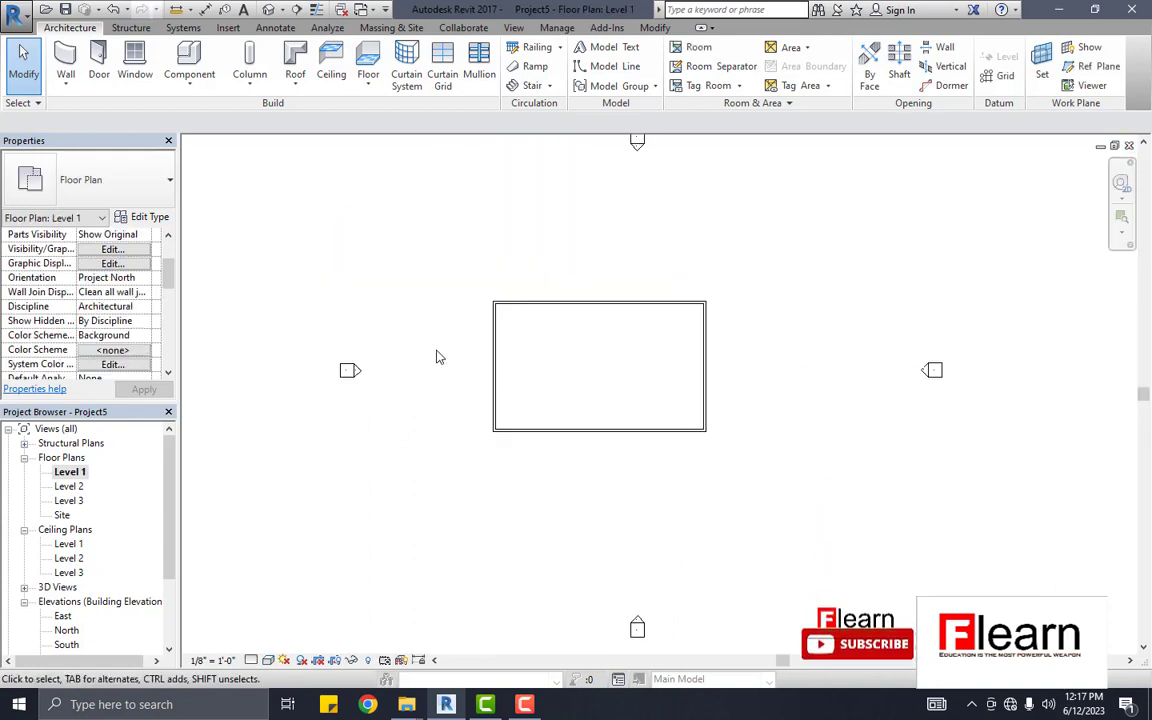
Step: Set the Level 1 plan underlay to range Level 1–Level 2, oriented Look up
scroll(577, 376, "up", 1)
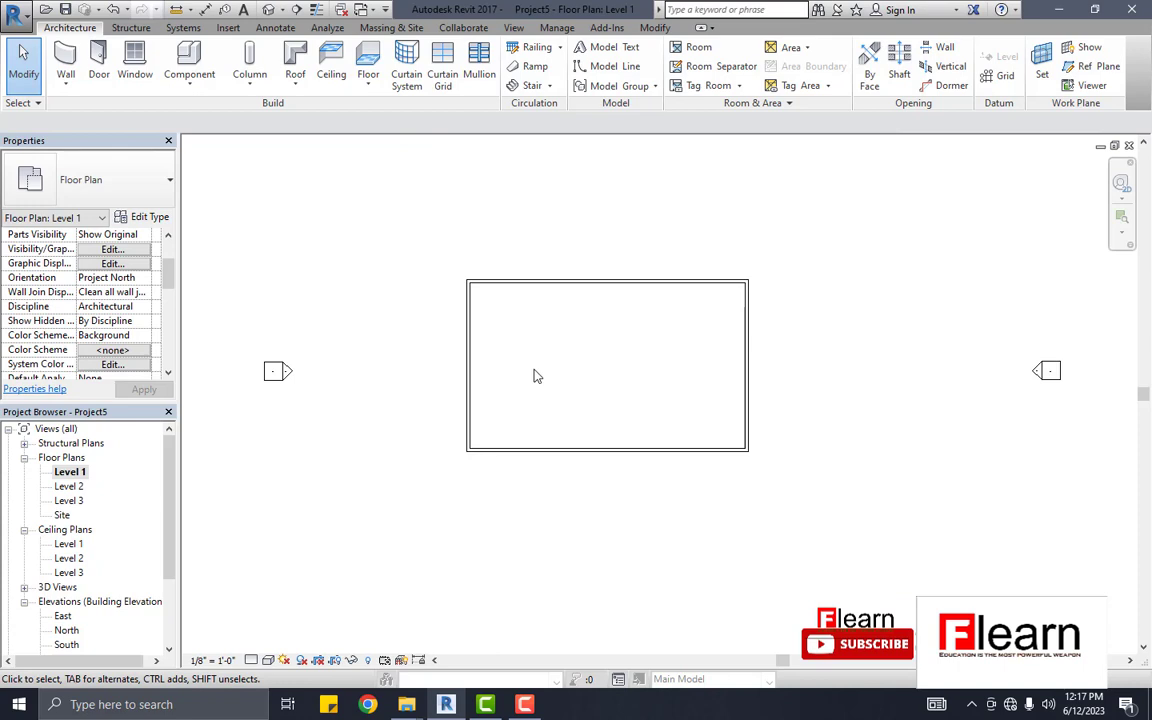
scroll(166, 260, "up", 2)
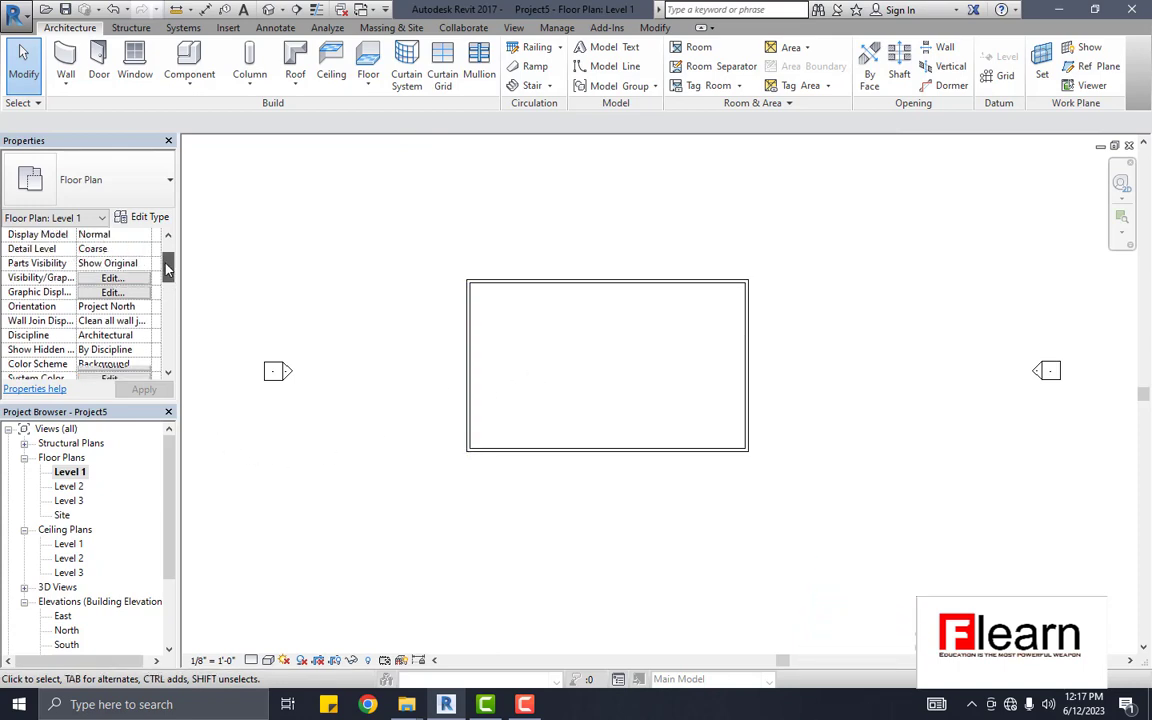
scroll(168, 258, "up", 1)
left_click_drag(168, 258, 162, 310)
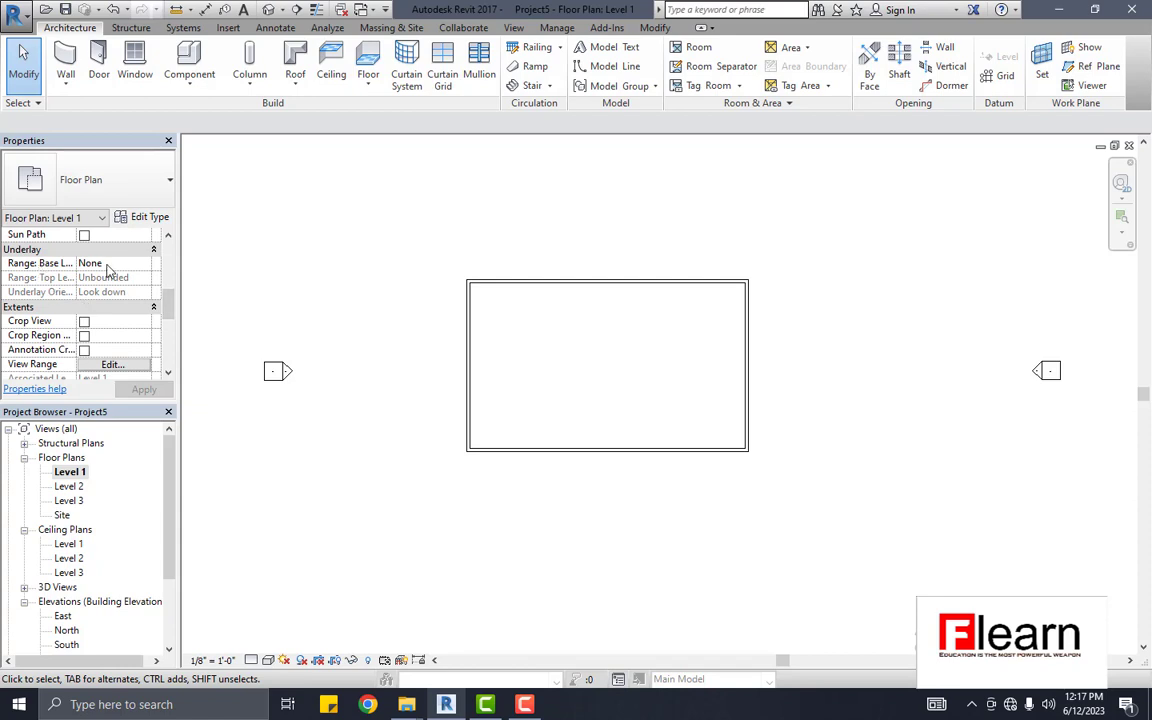
left_click(133, 264)
left_click(145, 264)
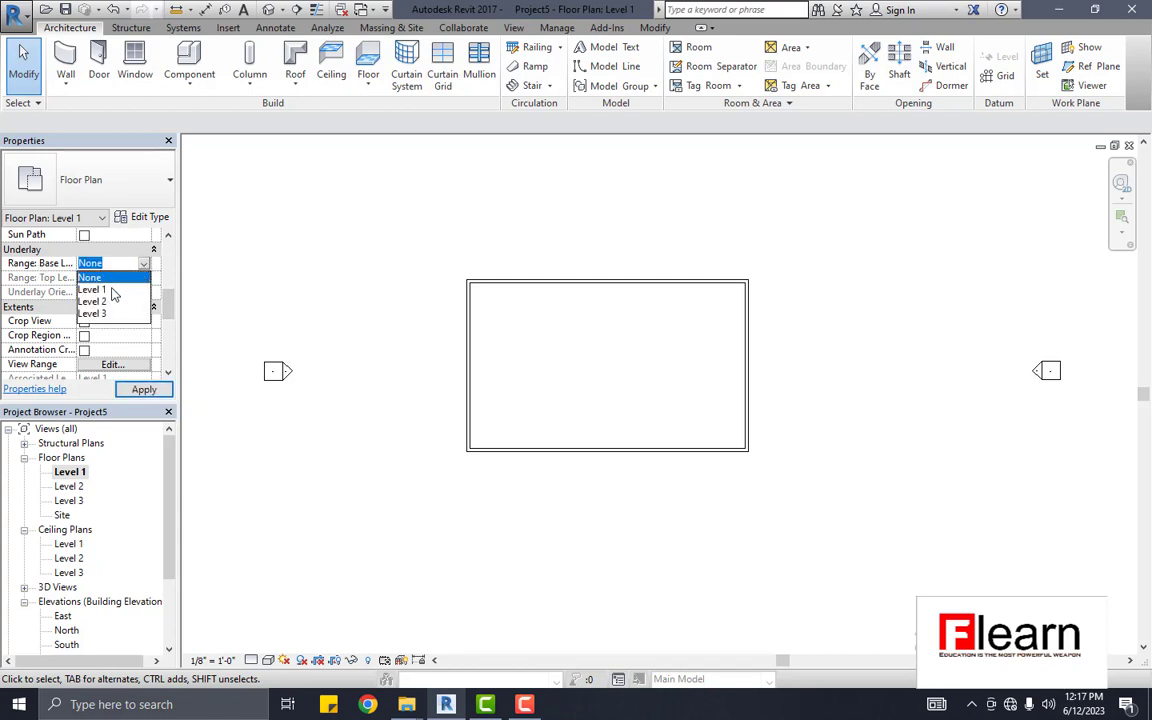
left_click(106, 291)
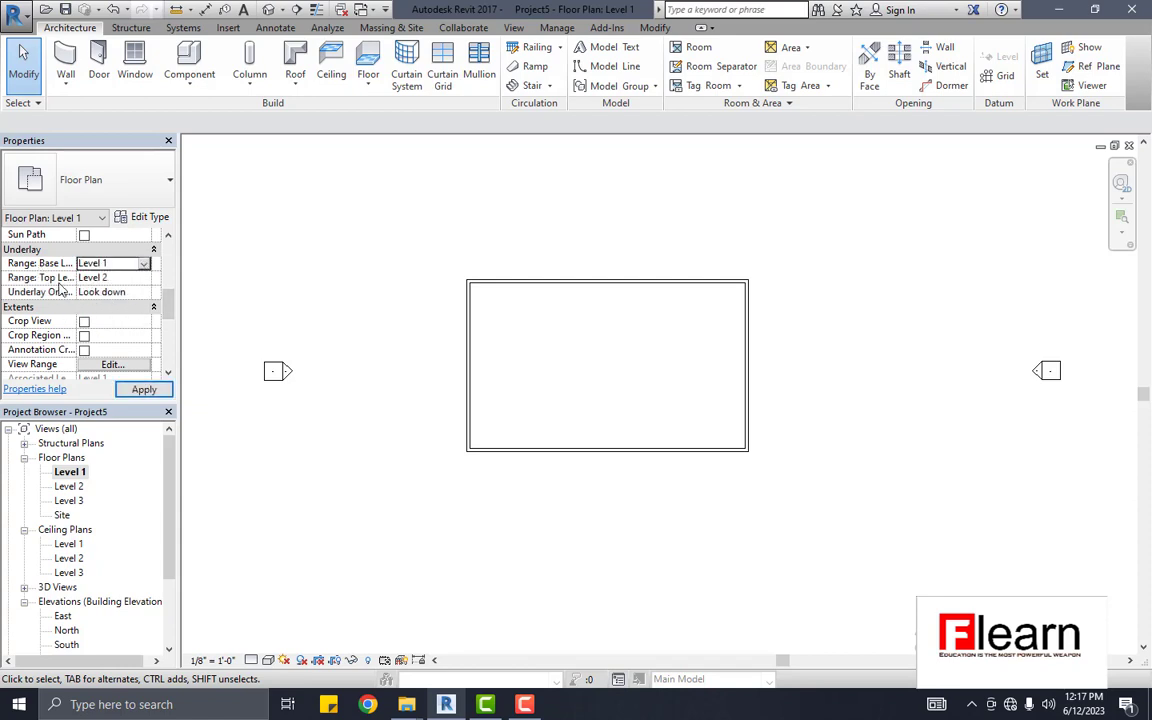
left_click(142, 280)
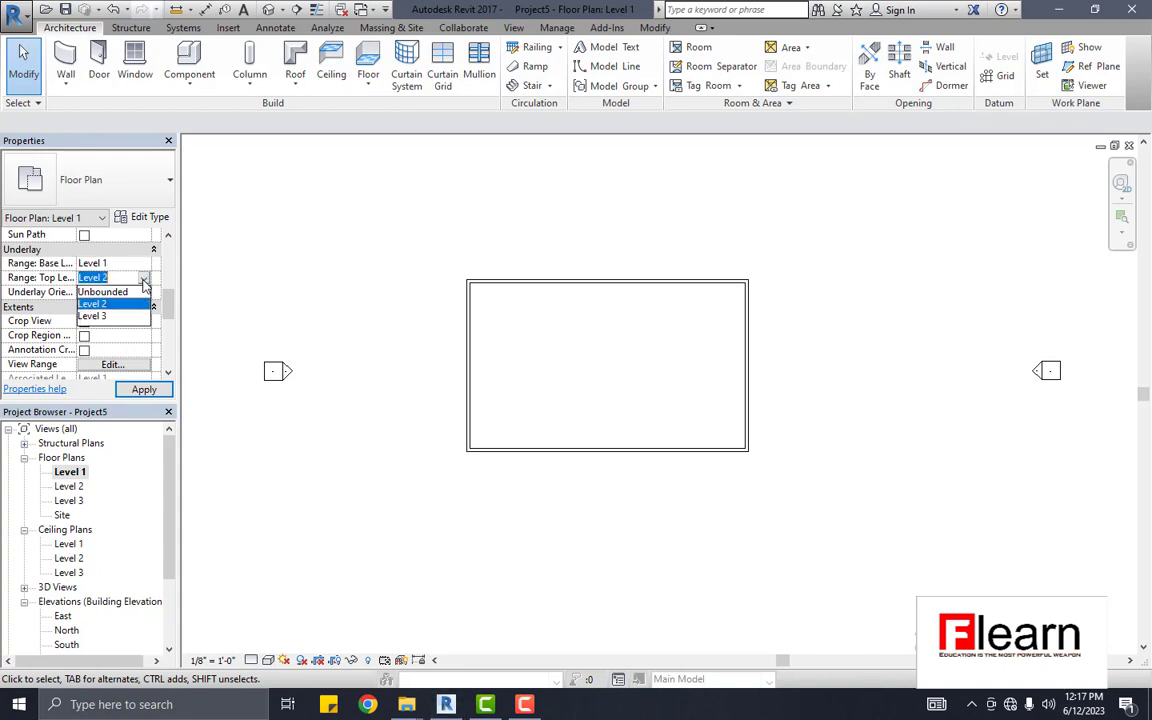
left_click(118, 305)
left_click(143, 292)
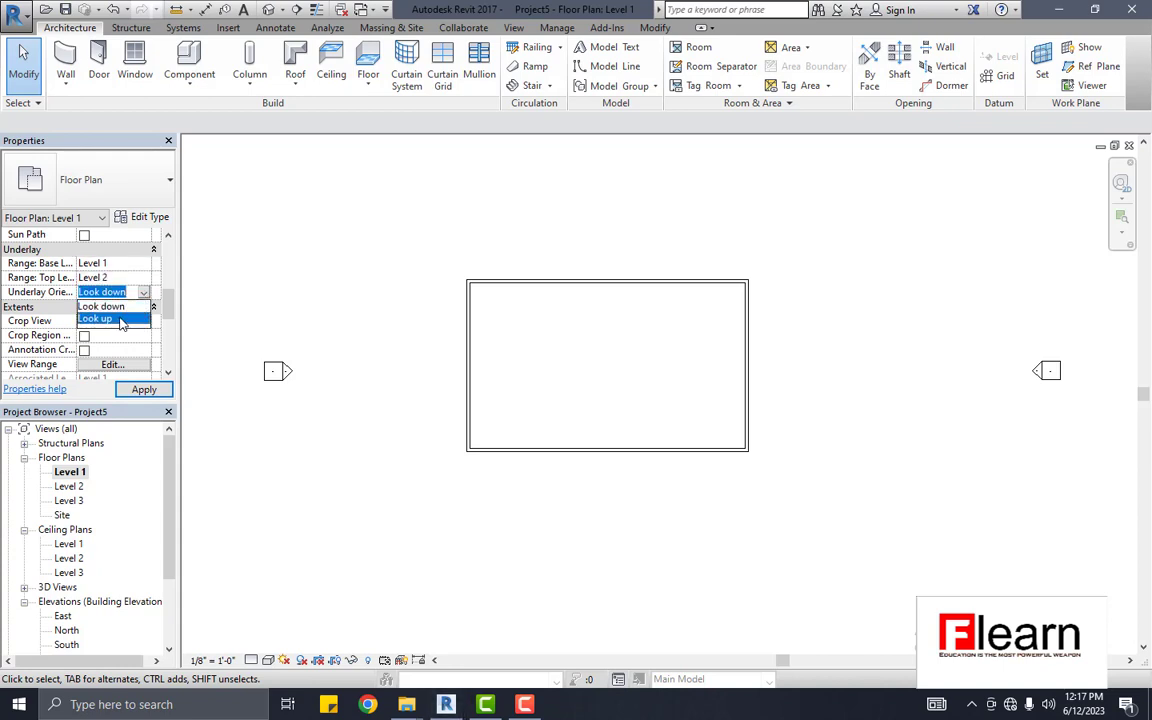
left_click(118, 319)
left_click(145, 389)
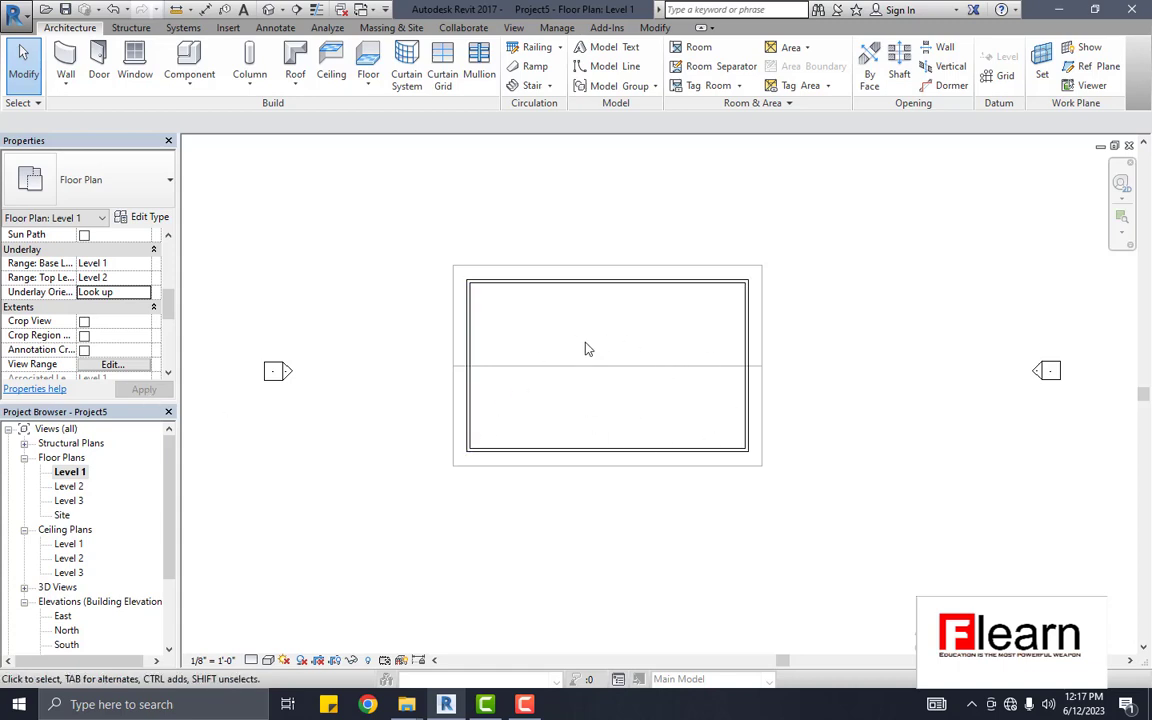
scroll(730, 376, "up", 1)
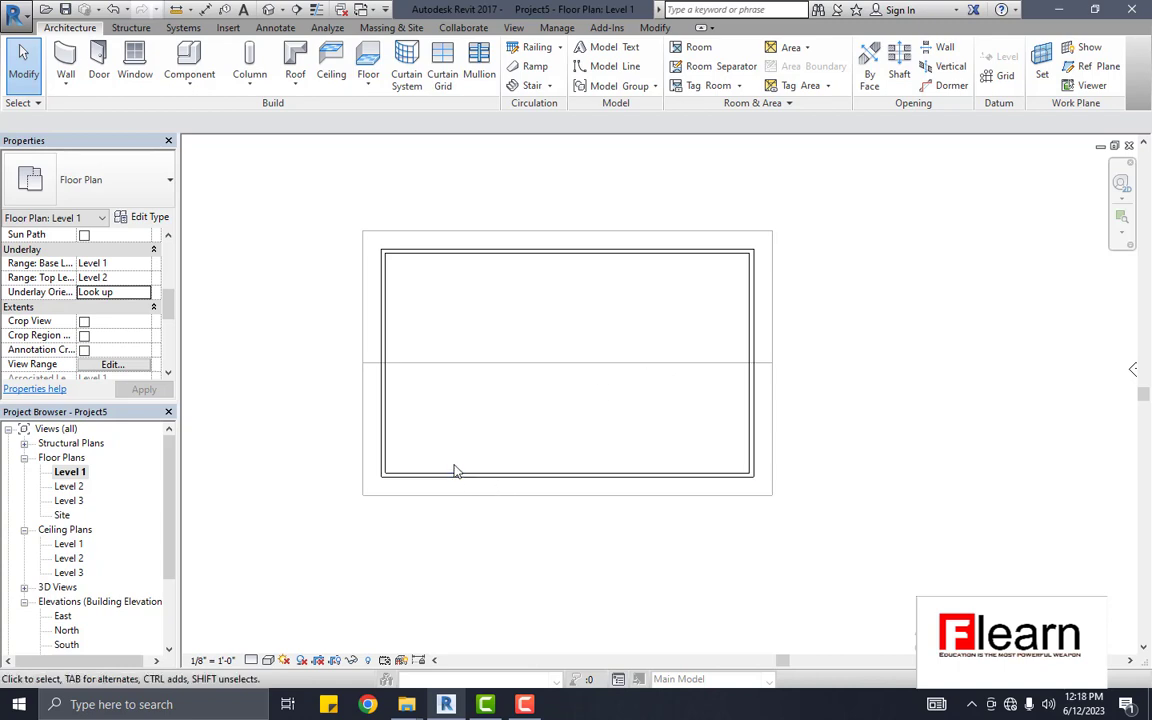
scroll(448, 465, "up", 1)
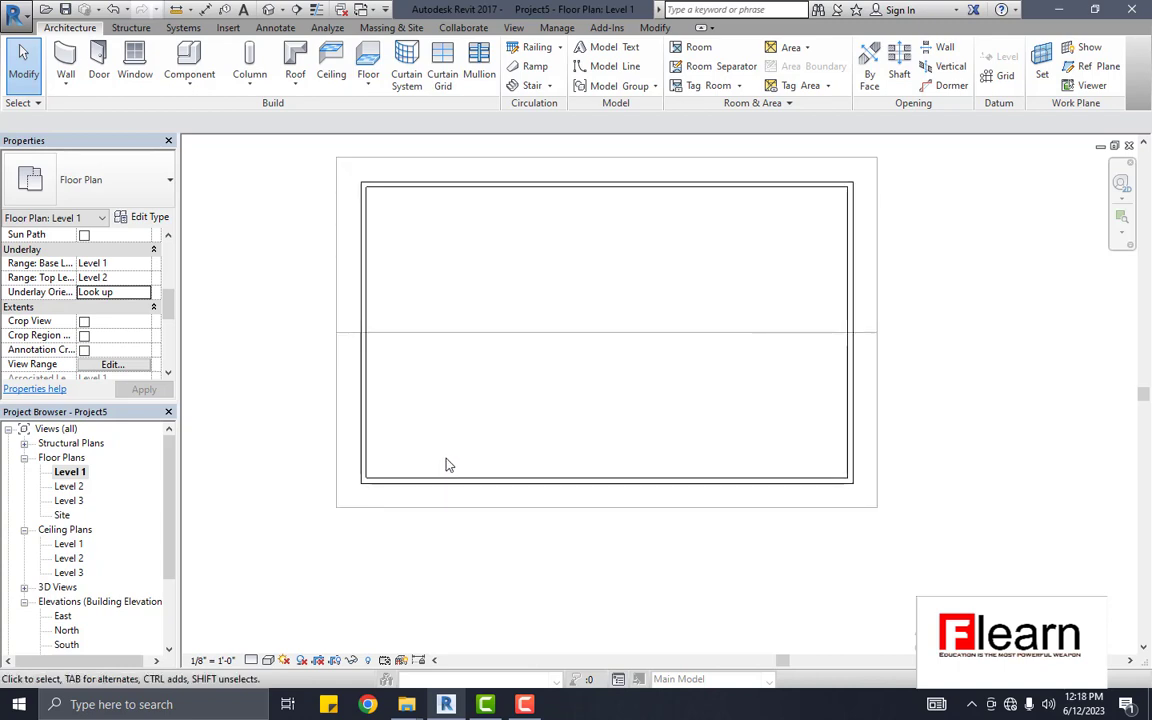
Step: Open the Level 2 floor plan and display it in Wireframe
double_click(72, 487)
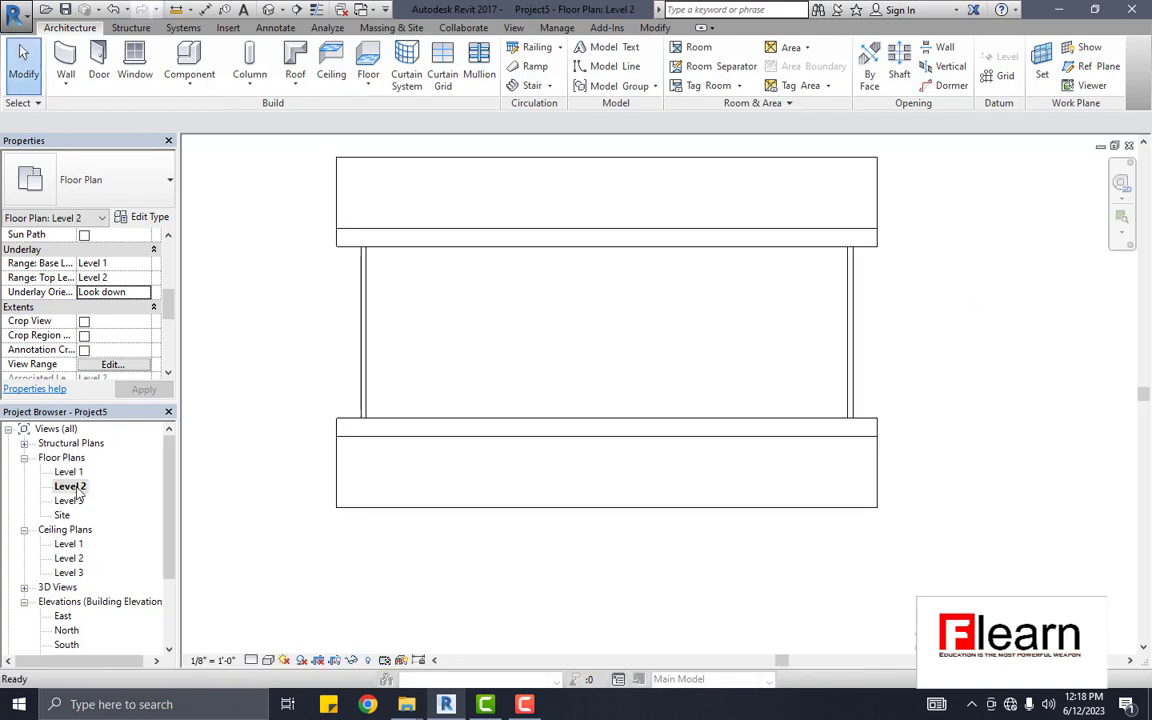
left_click(268, 660)
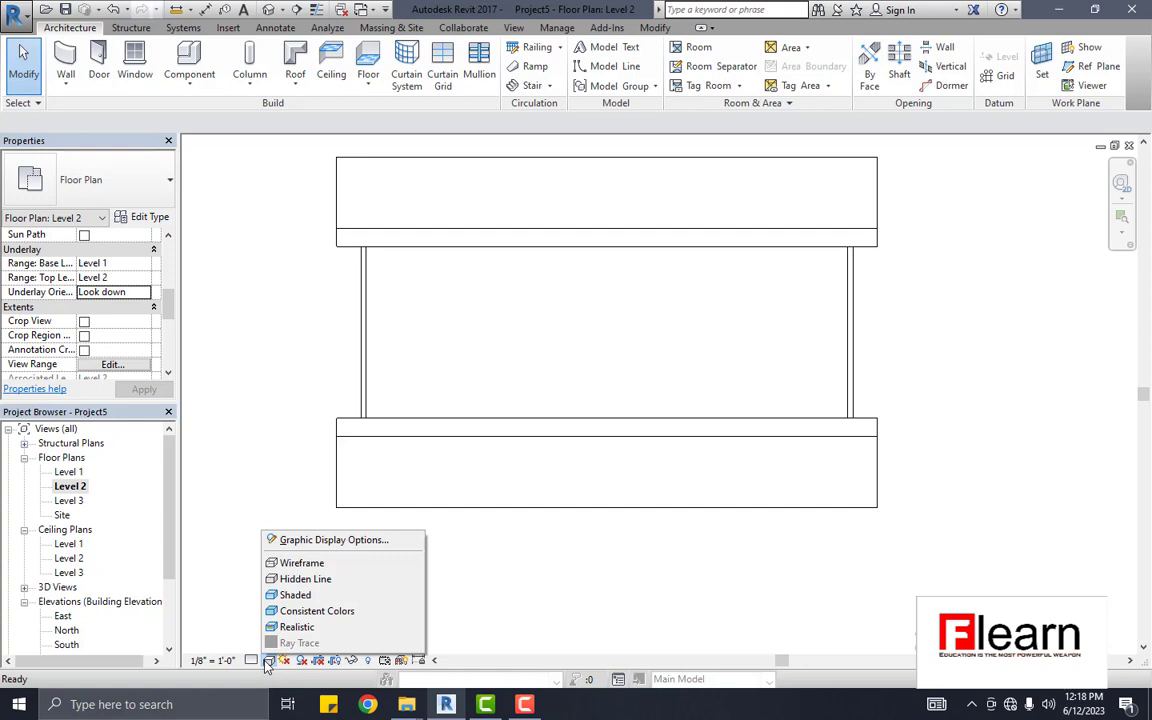
left_click(303, 566)
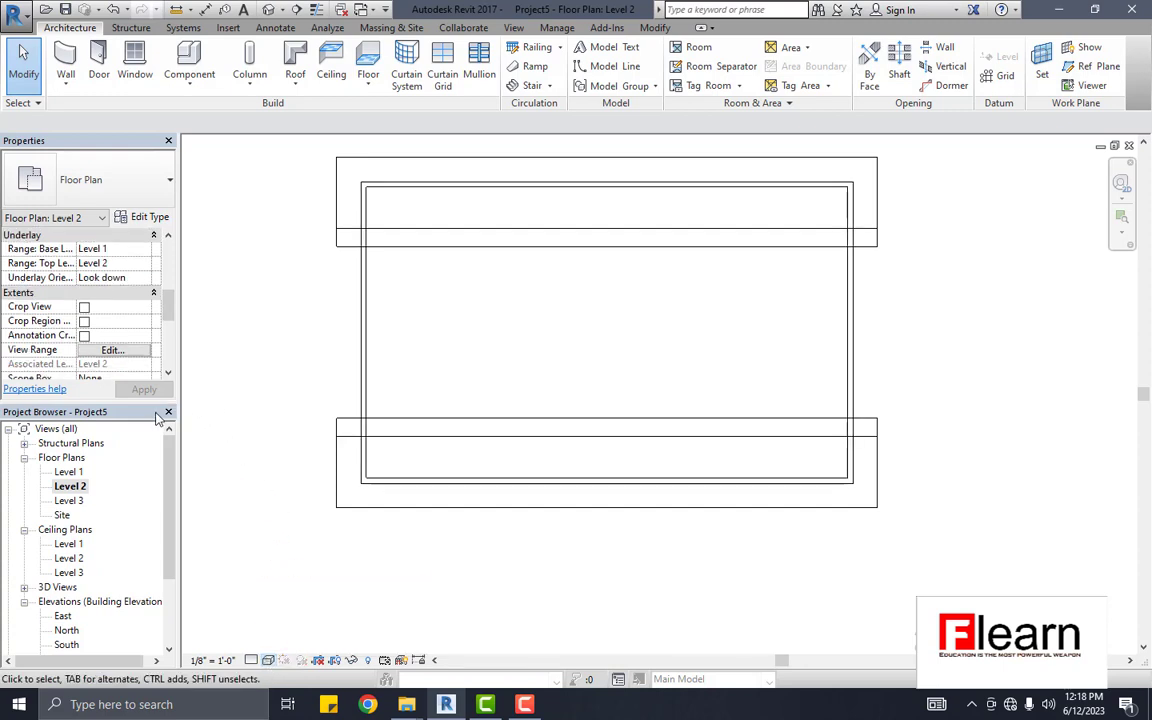
mouse_move(167, 312)
left_mouse_down()
mouse_move(167, 322)
mouse_move(167, 306)
left_mouse_up()
Step: Draw a short vertical dormer wall up from the bottom exterior wall
left_click(65, 60)
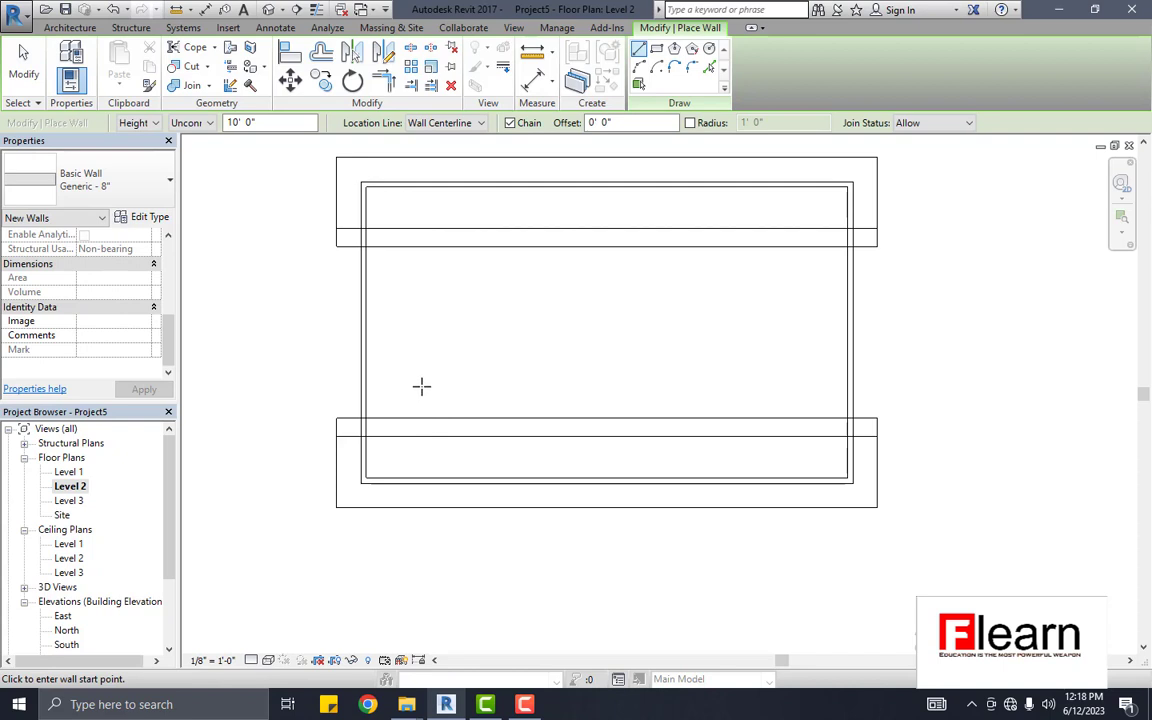
scroll(417, 473, "up", 2)
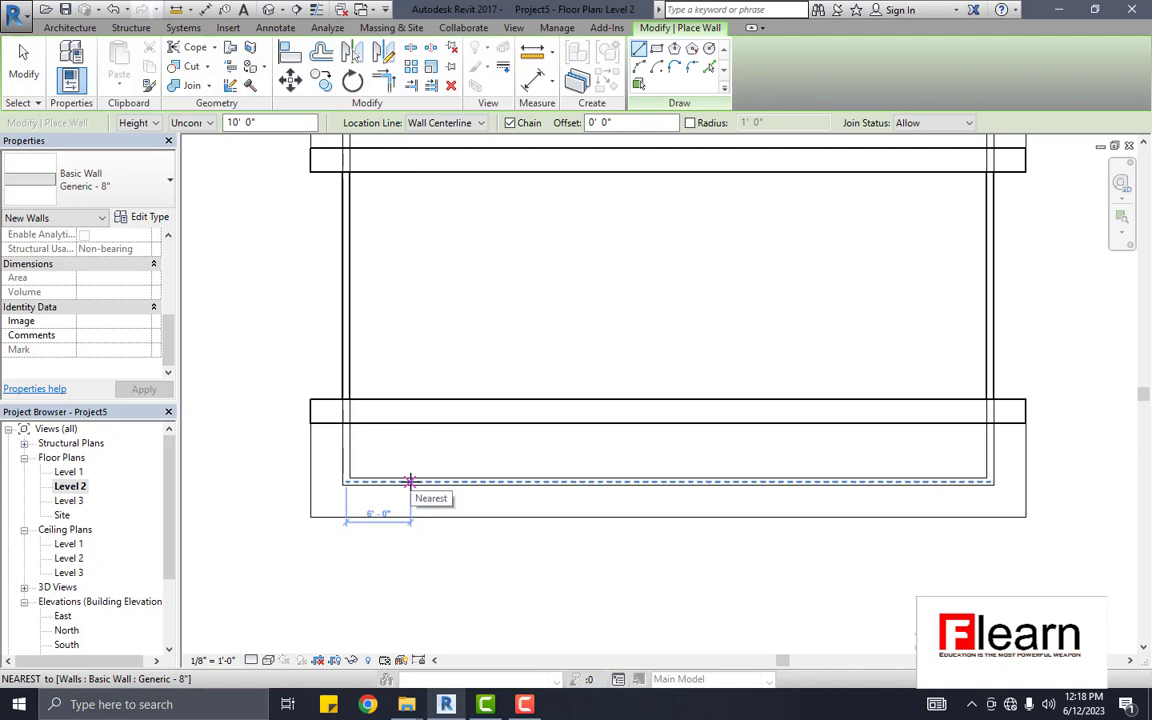
left_click(410, 481)
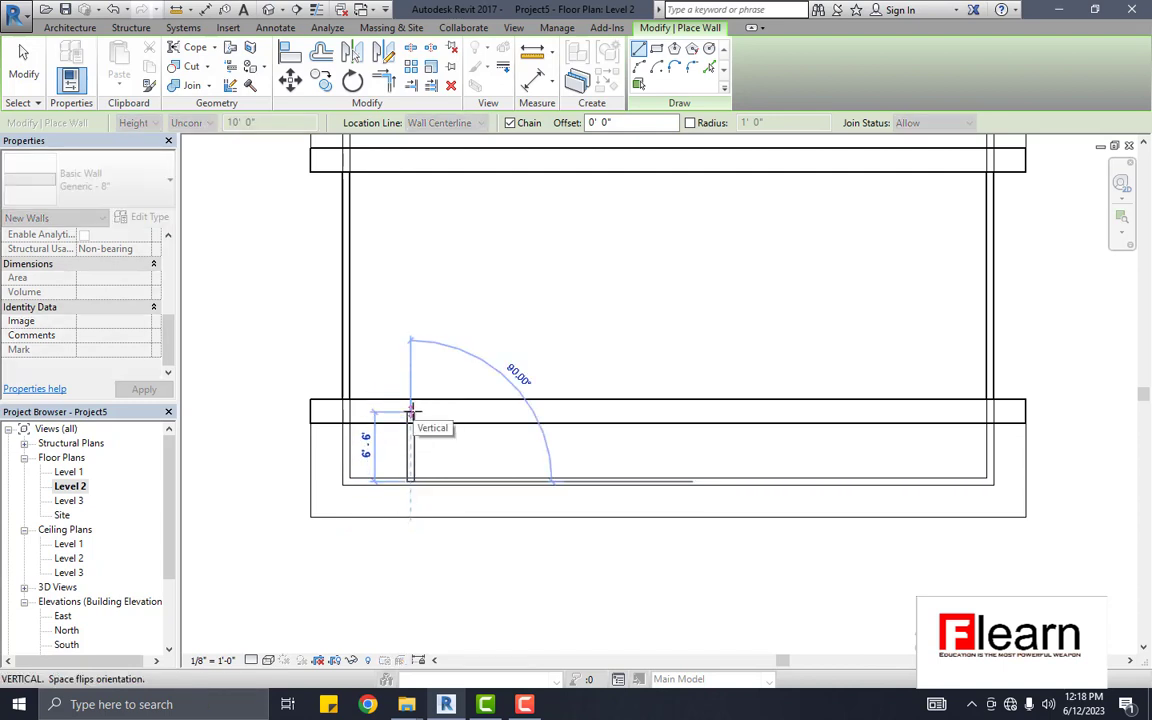
left_click(410, 411)
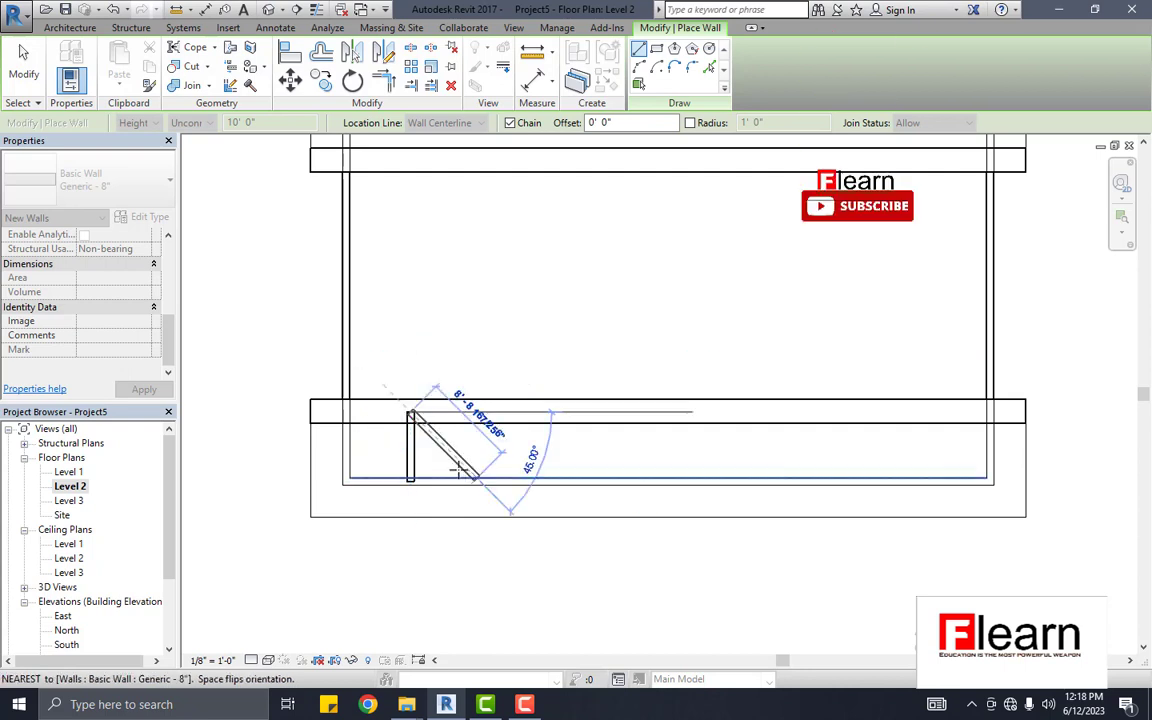
key("Escape")
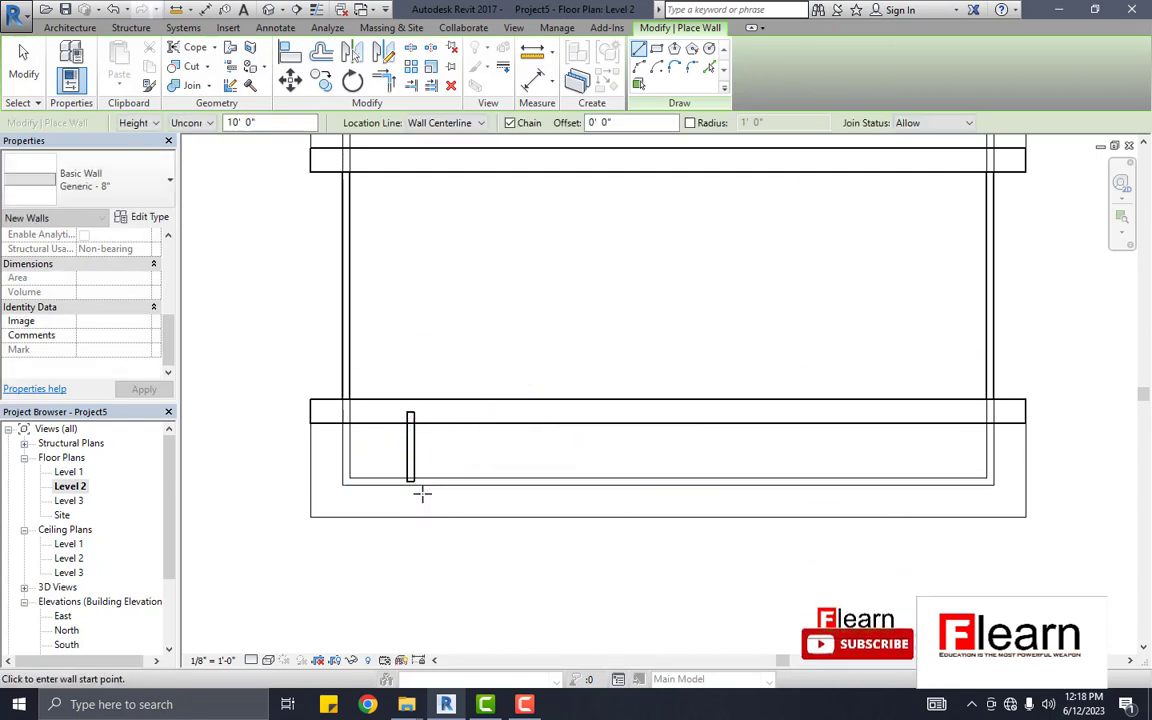
Step: Add a 10'-long dormer side wall ending at the roof edge, completing the left dormer
scroll(413, 487, "up", 4)
left_click(407, 477)
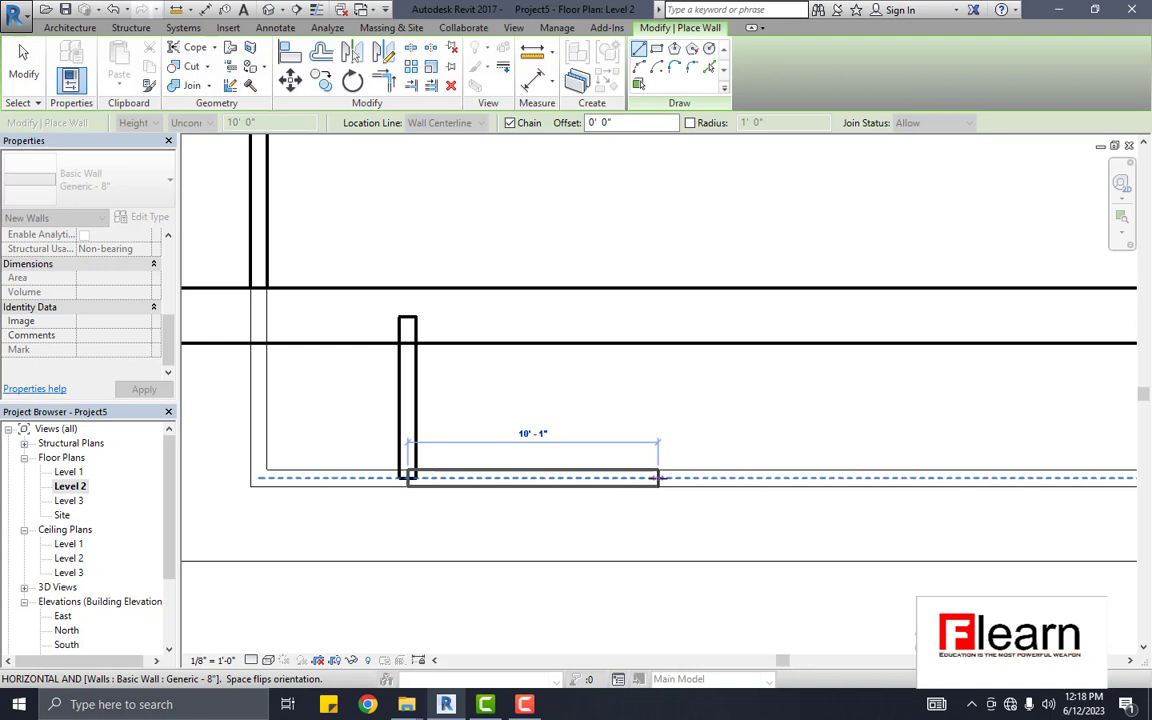
type("10")
key("Return")
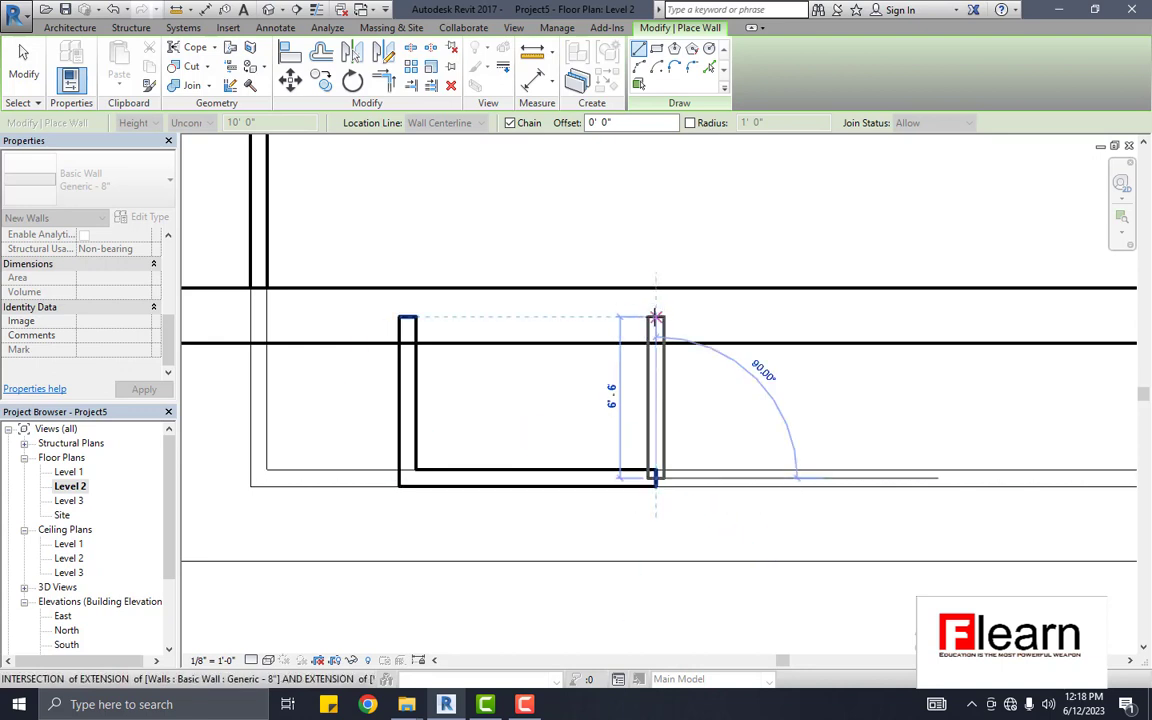
left_click(655, 318)
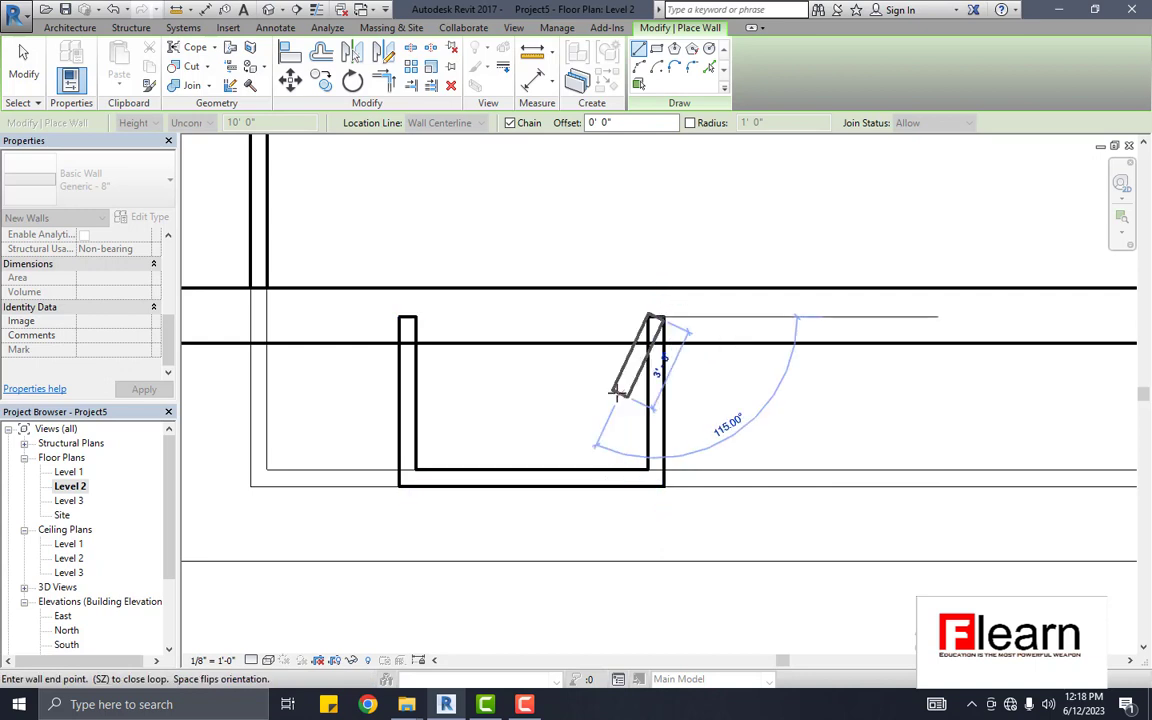
key("Escape")
scroll(527, 365, "down", 4)
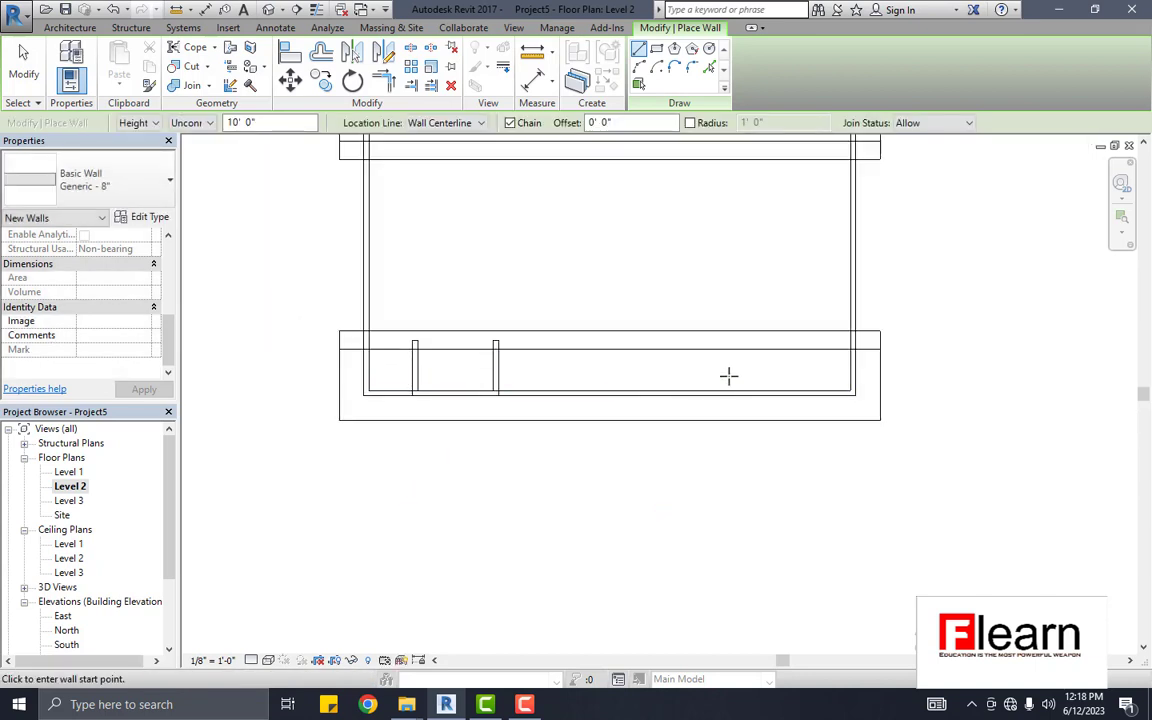
scroll(691, 371, "up", 1)
scroll(760, 365, "down", 1)
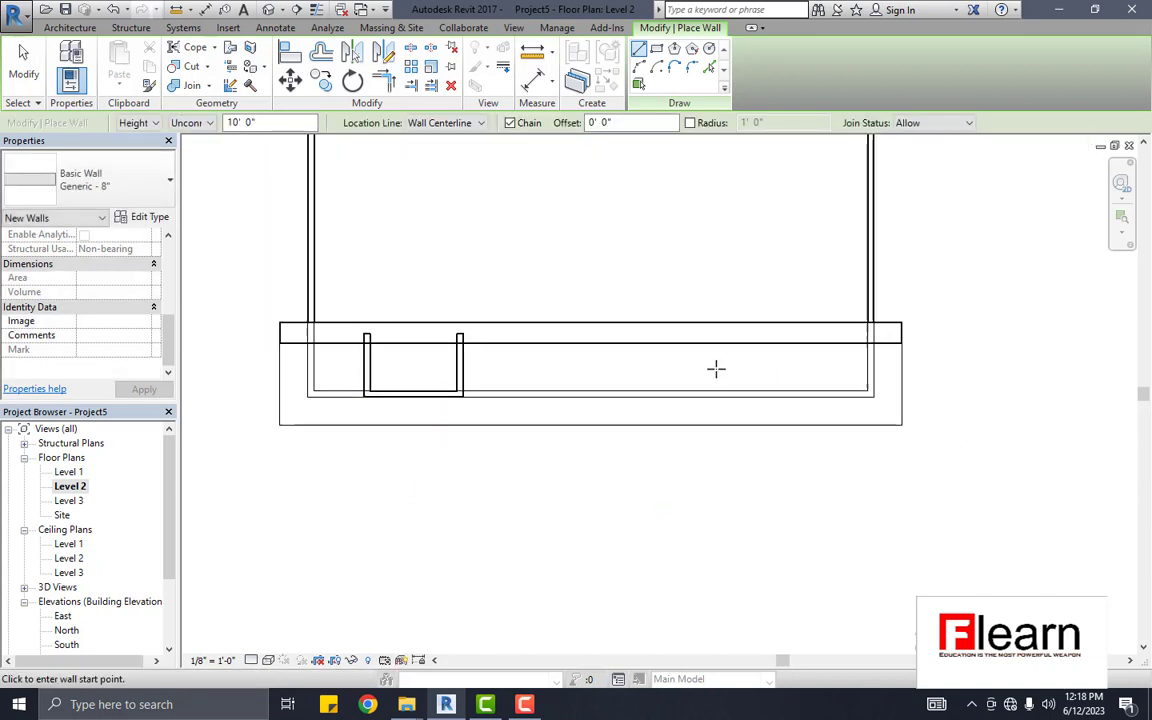
scroll(404, 380, "up", 1)
scroll(380, 390, "up", 2)
left_click(335, 398)
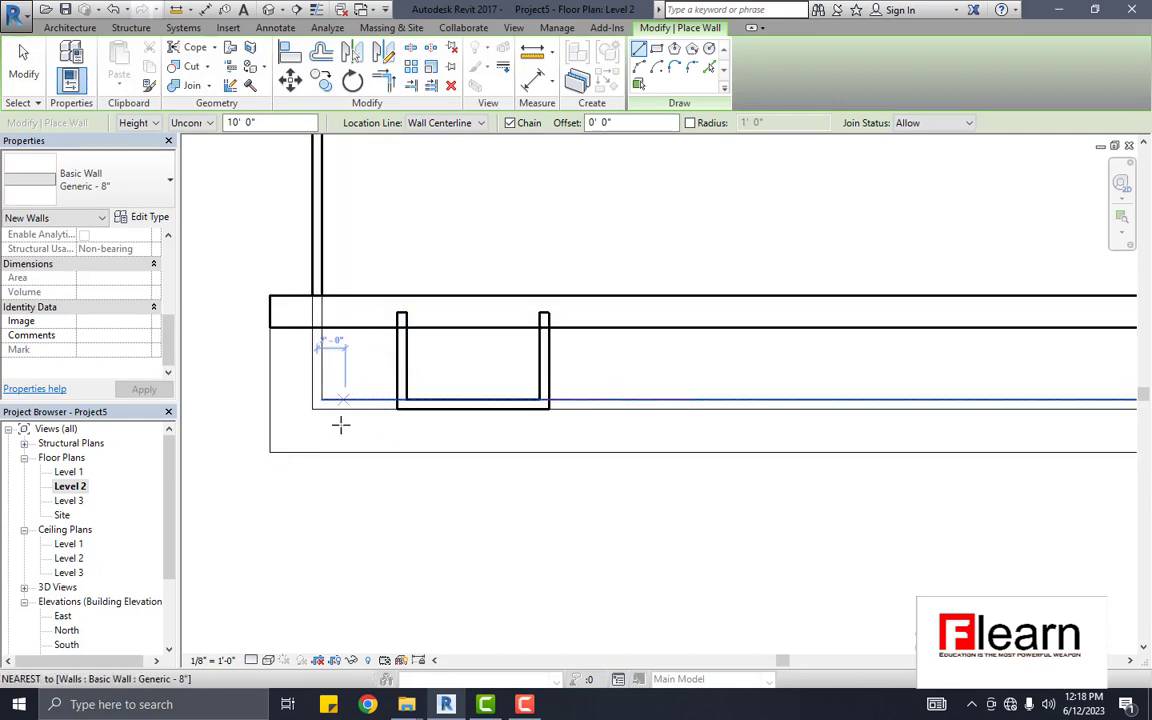
key("Escape")
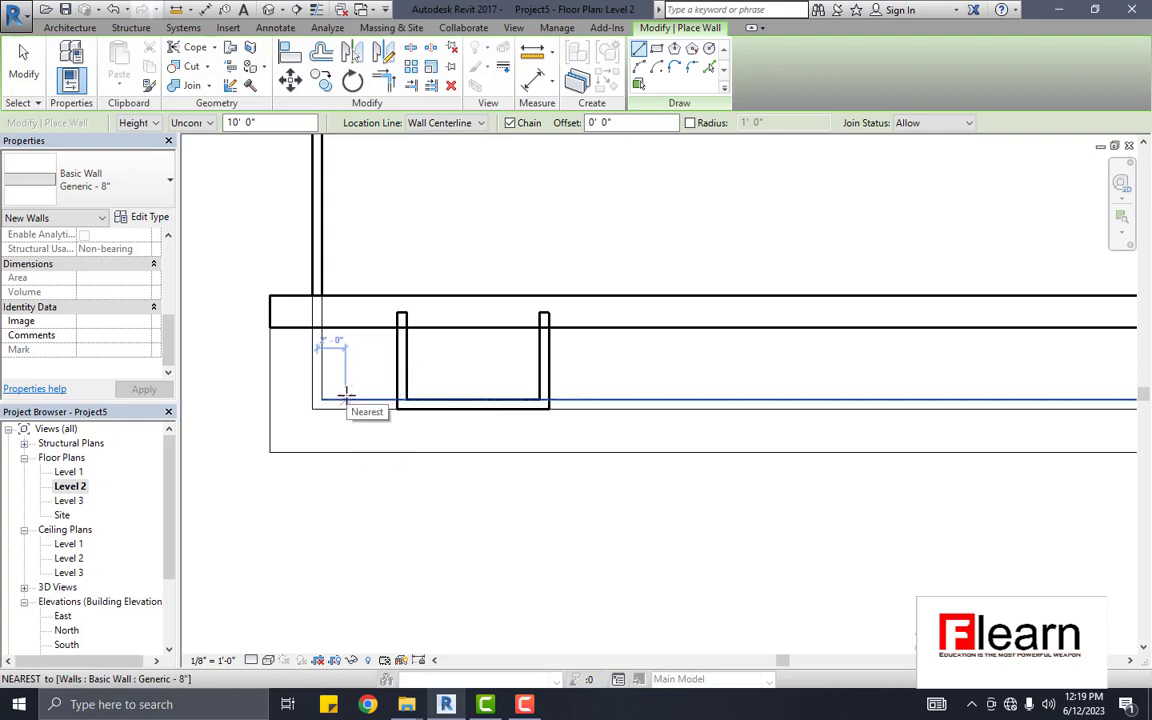
Step: Draw a 10' wall segment along the front wall near the right corner
scroll(540, 398, "down", 3)
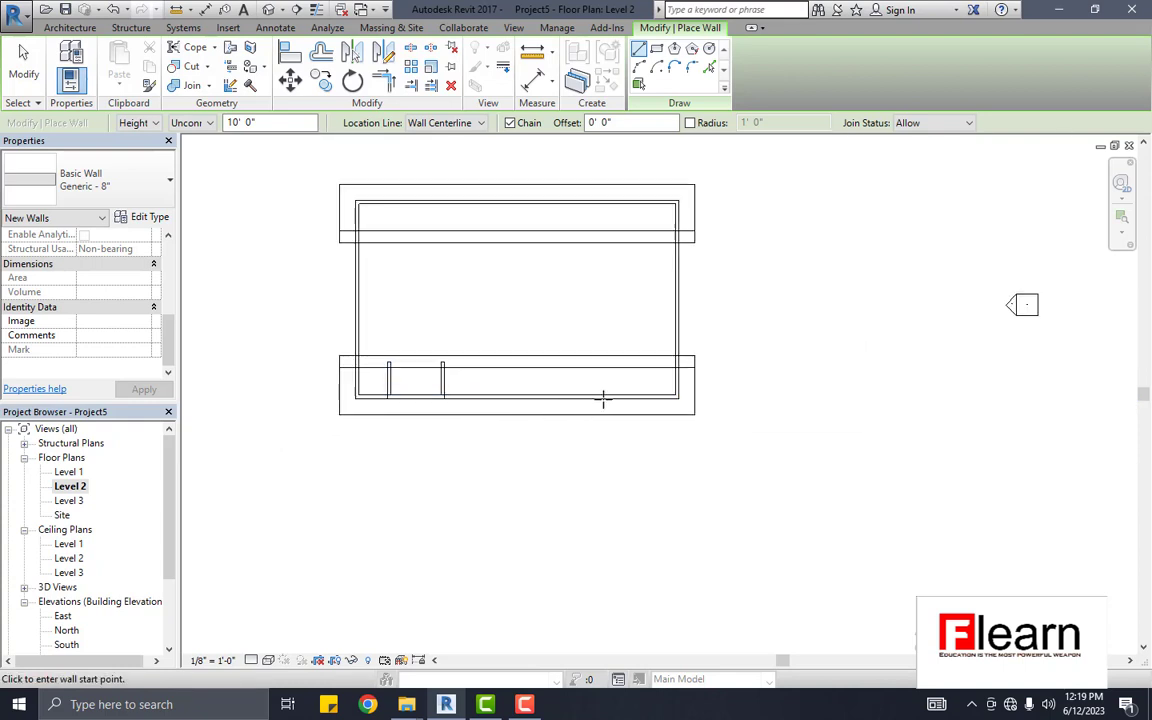
scroll(743, 401, "up", 3)
scroll(768, 403, "up", 2)
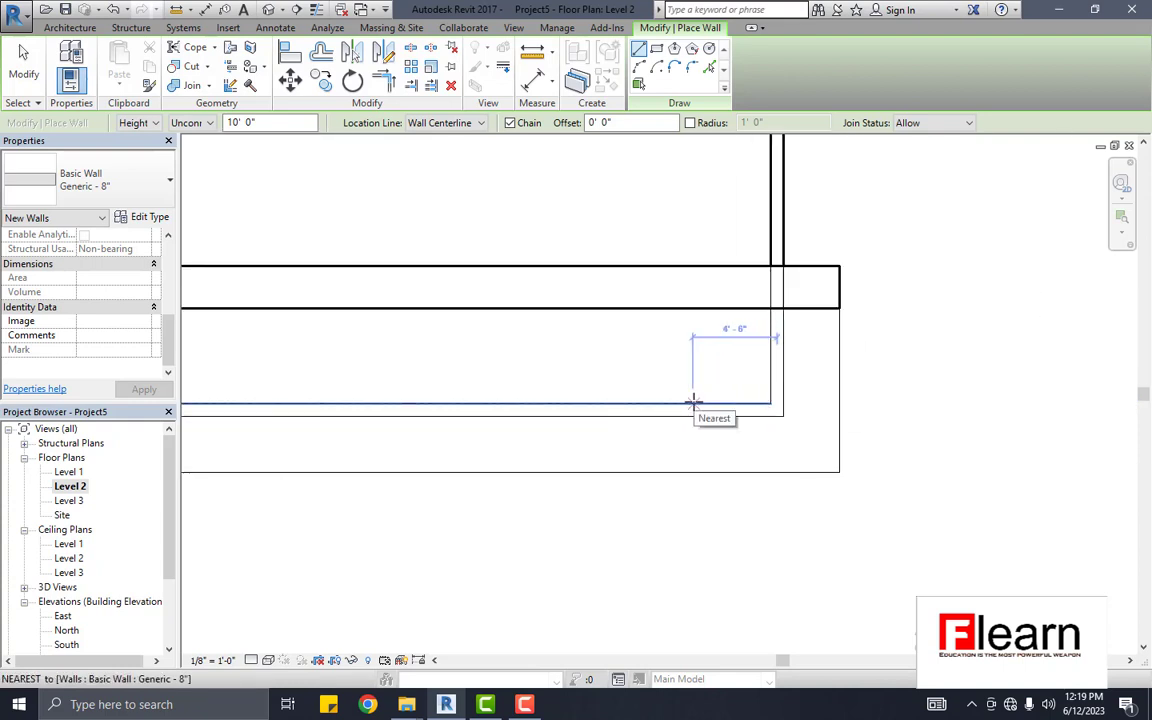
left_click(692, 409)
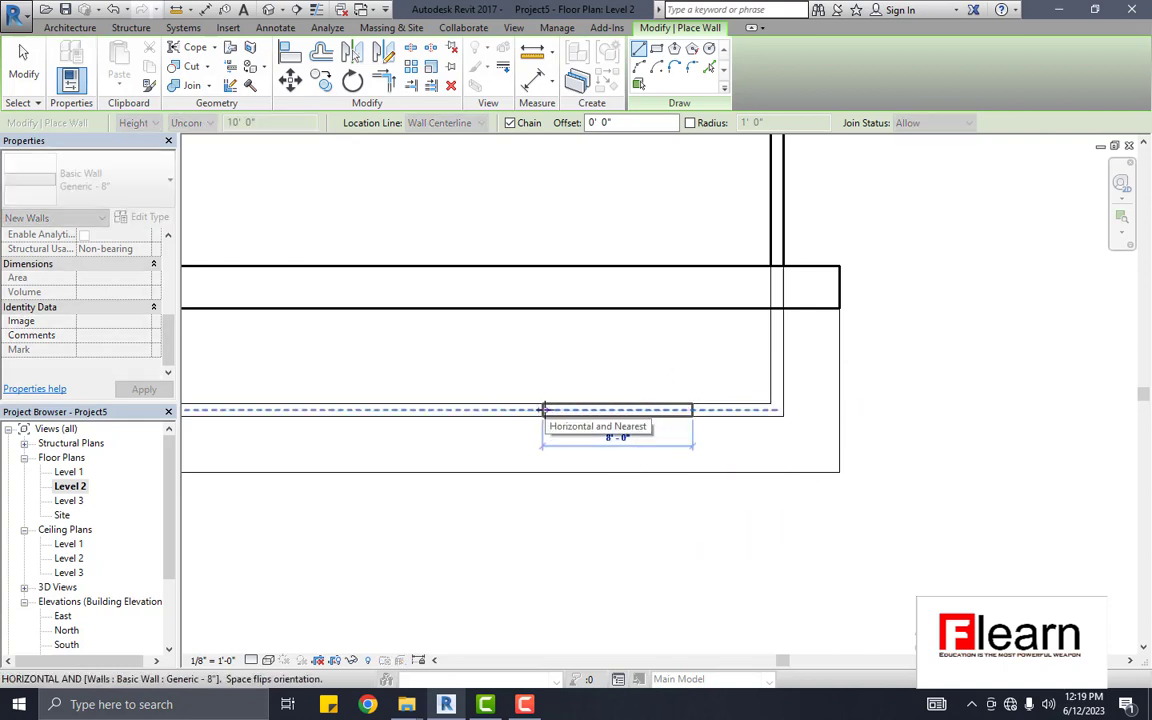
type("10")
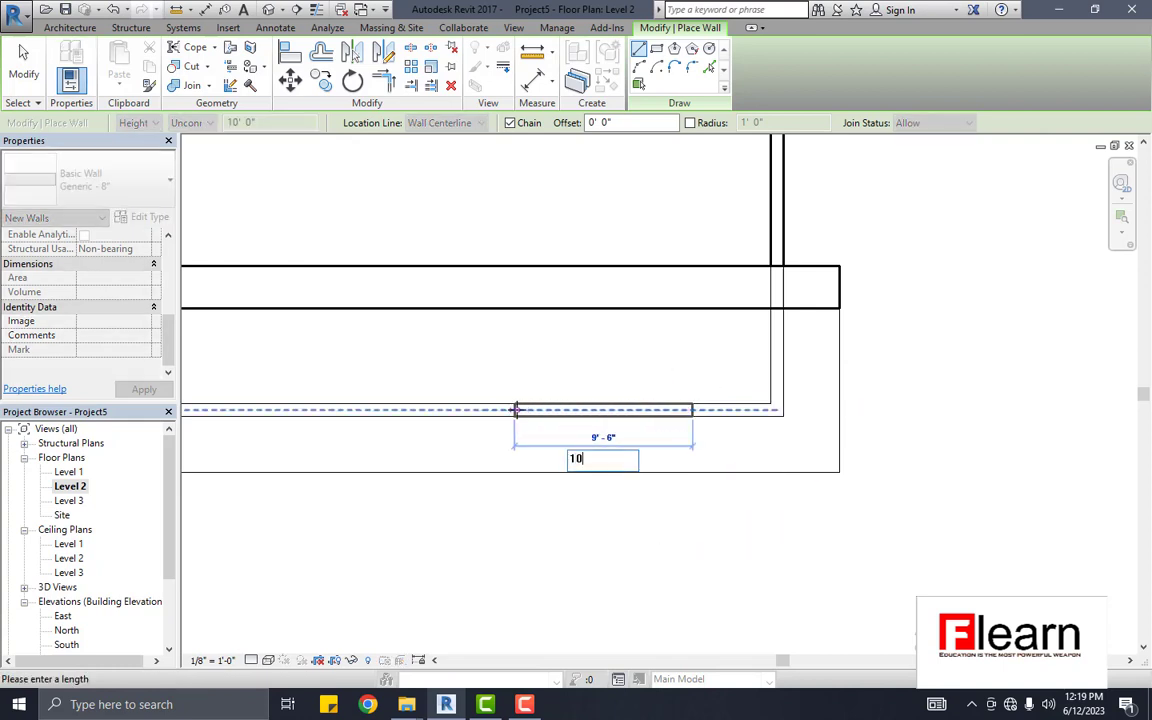
key("Return")
key("Escape")
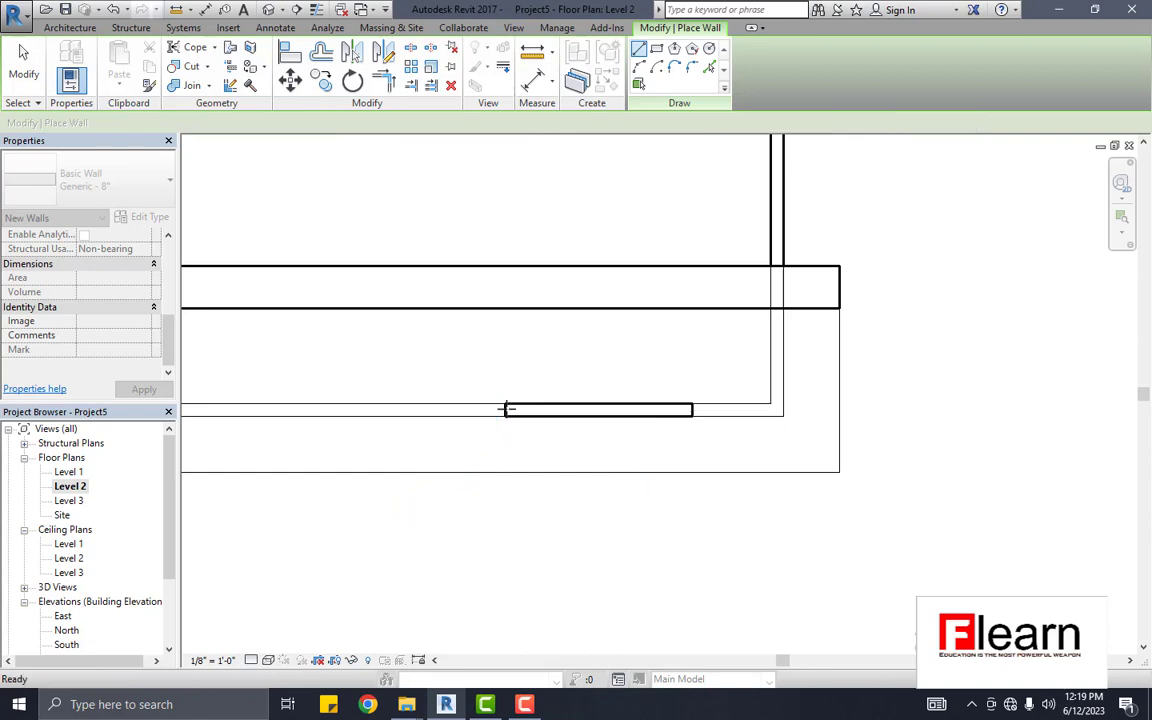
key("Escape")
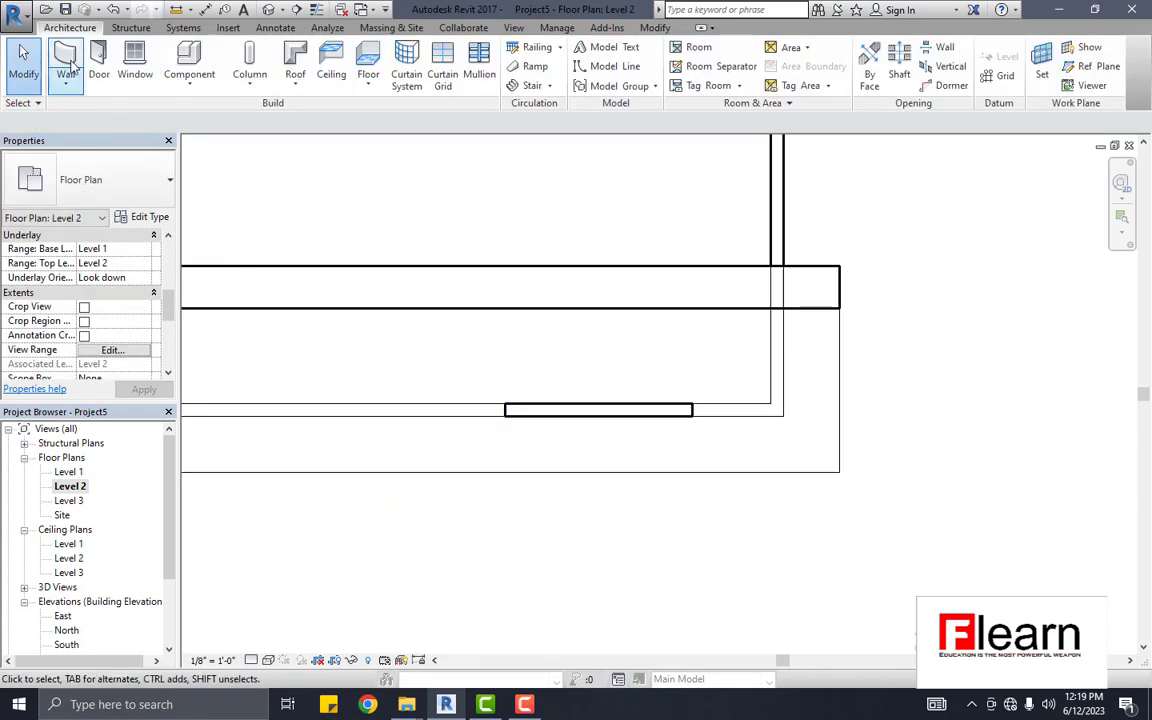
Step: Draw a 6'6" vertical dormer wall up from the new segment's left end
left_click(72, 66)
left_click(505, 409)
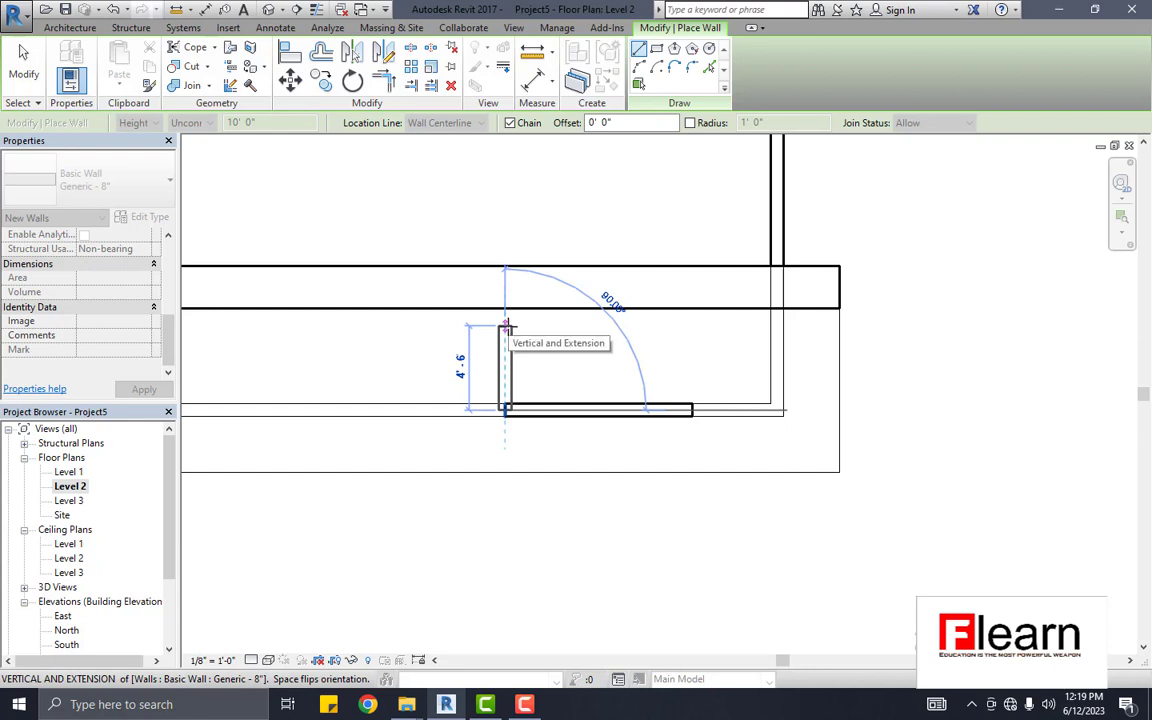
type("6'6\"")
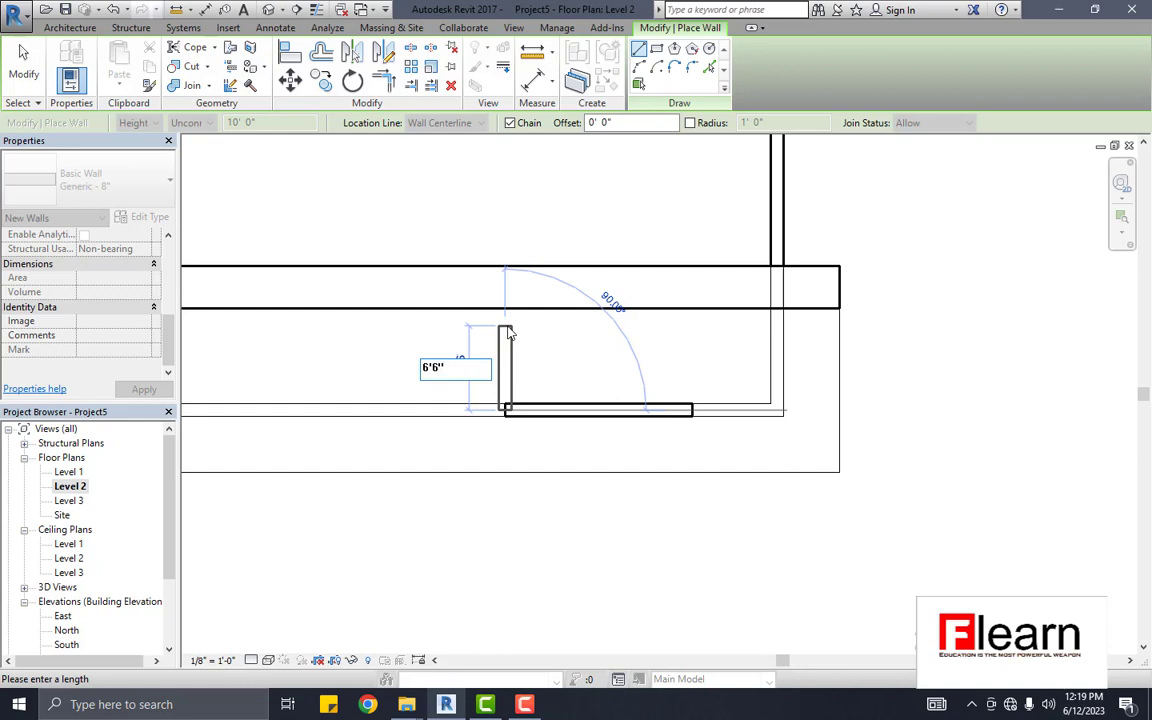
key("Return")
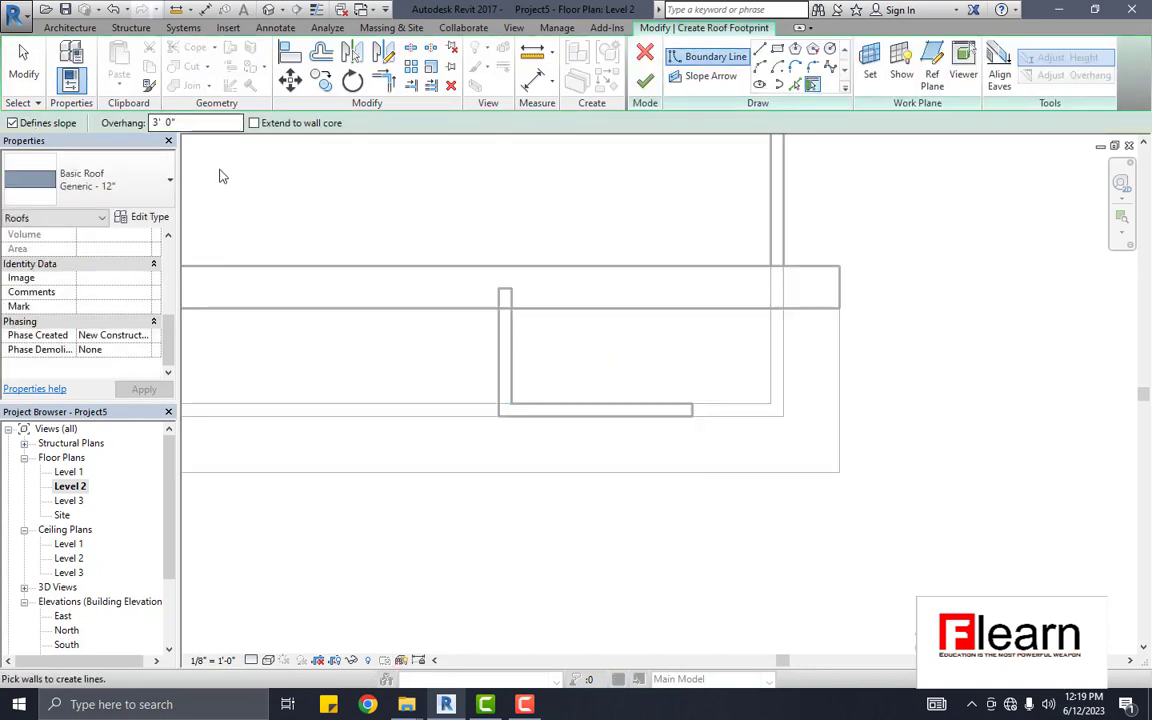
Step: Draw the matching vertical wall from the segment's right end up to the roof edge
key("w")
key("a")
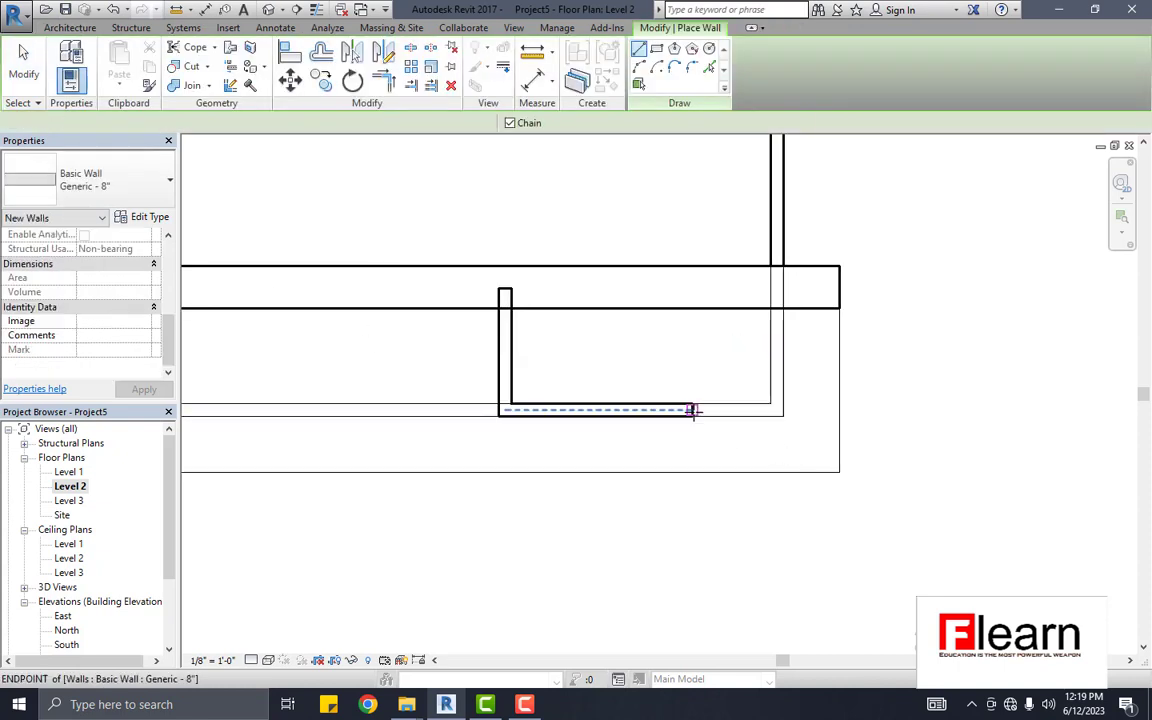
left_click(690, 408)
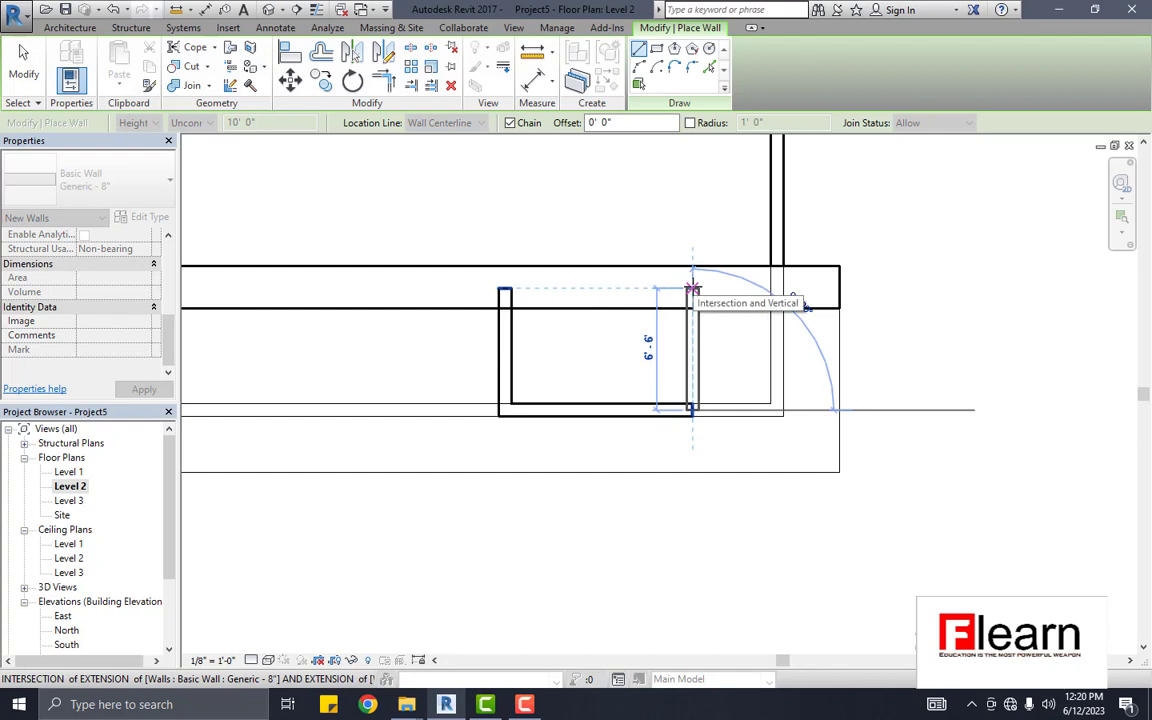
left_click(692, 289)
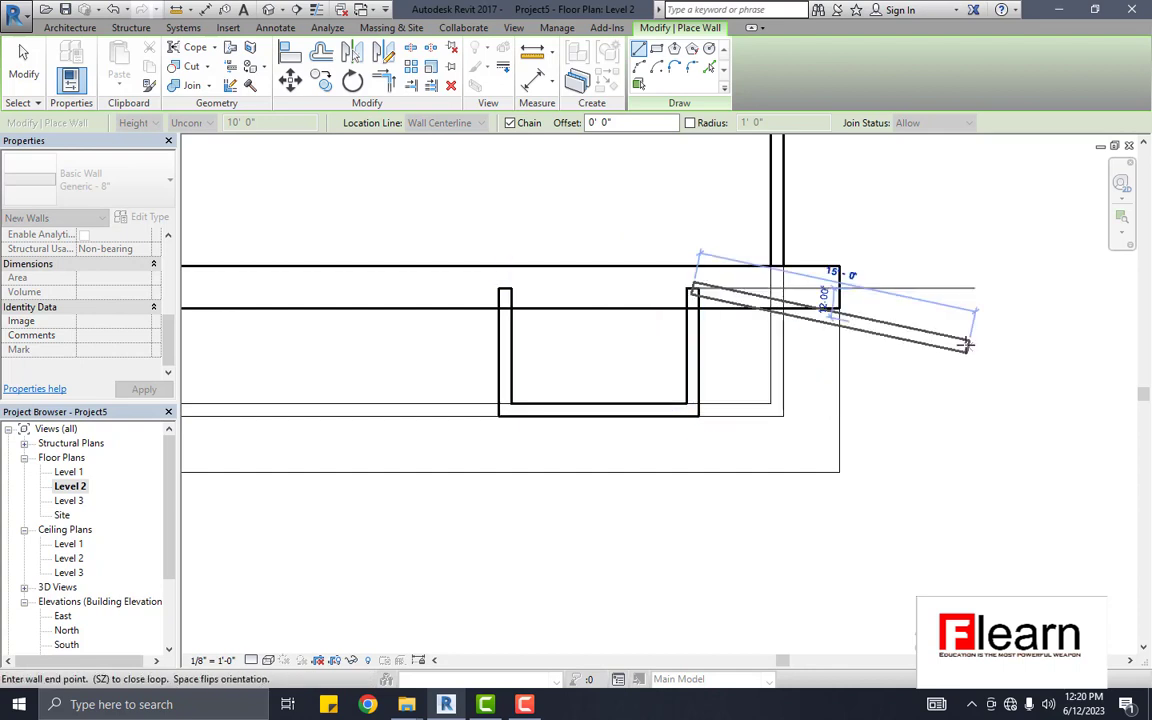
key("Escape")
scroll(968, 371, "down", 3)
scroll(681, 391, "up", 2)
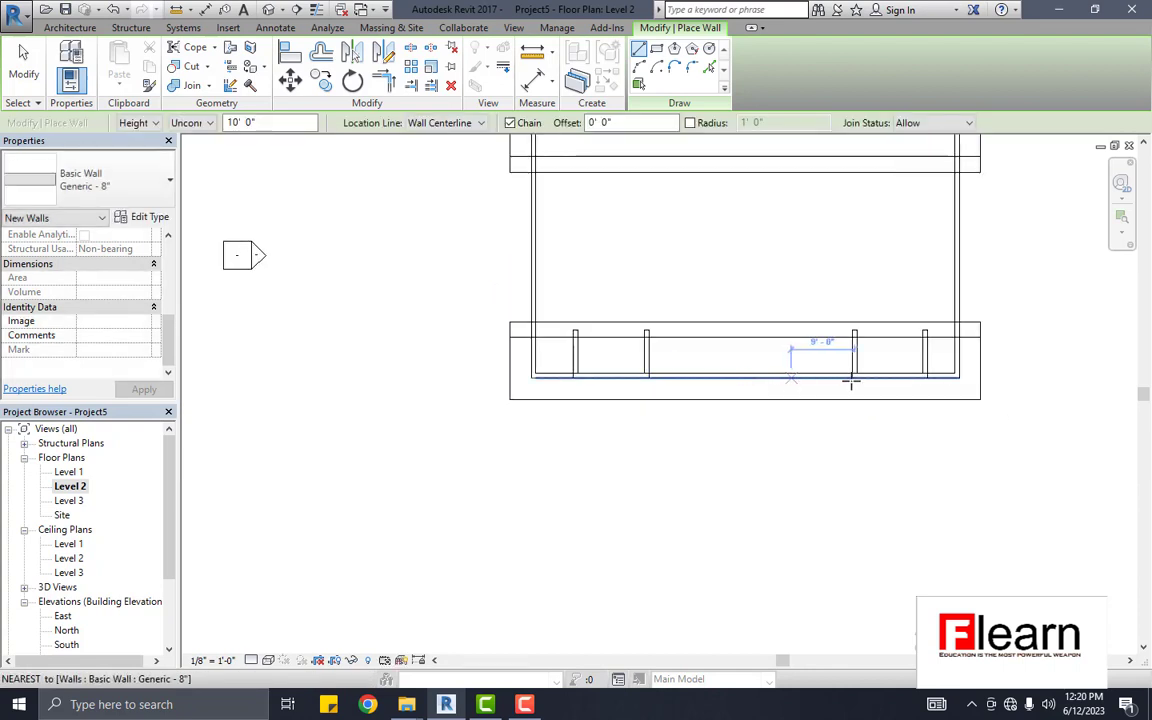
scroll(970, 378, "up", 2)
scroll(970, 378, "up", 1)
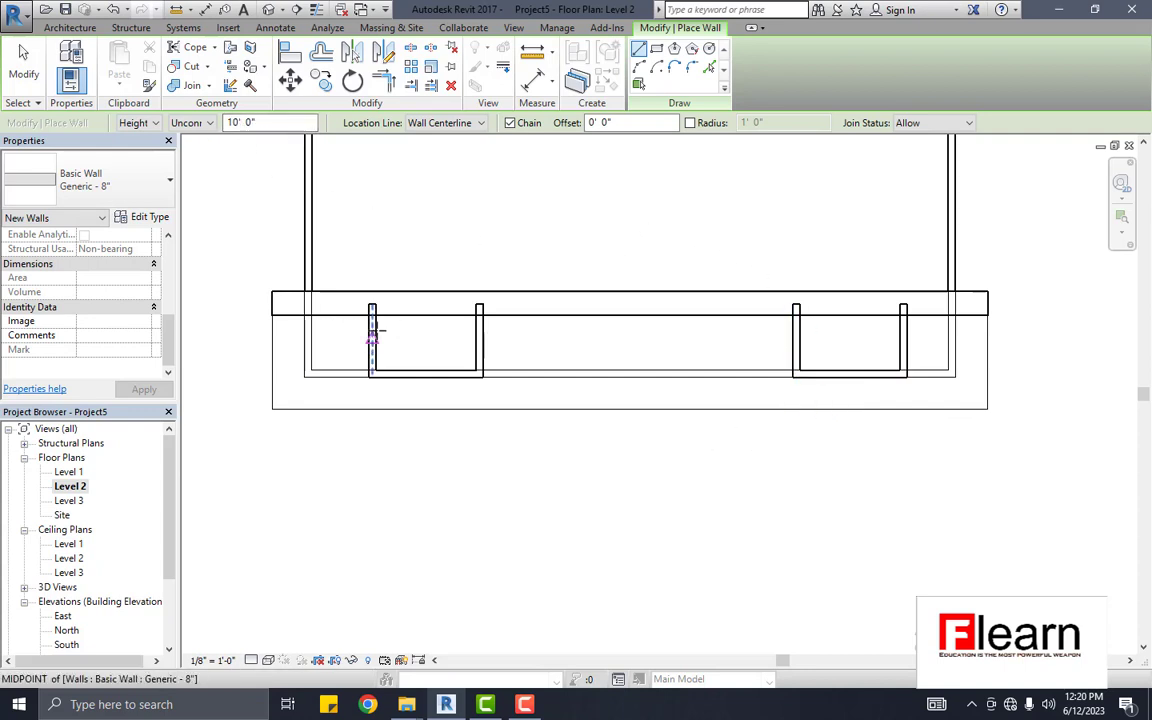
left_click(22, 58)
left_click(243, 9)
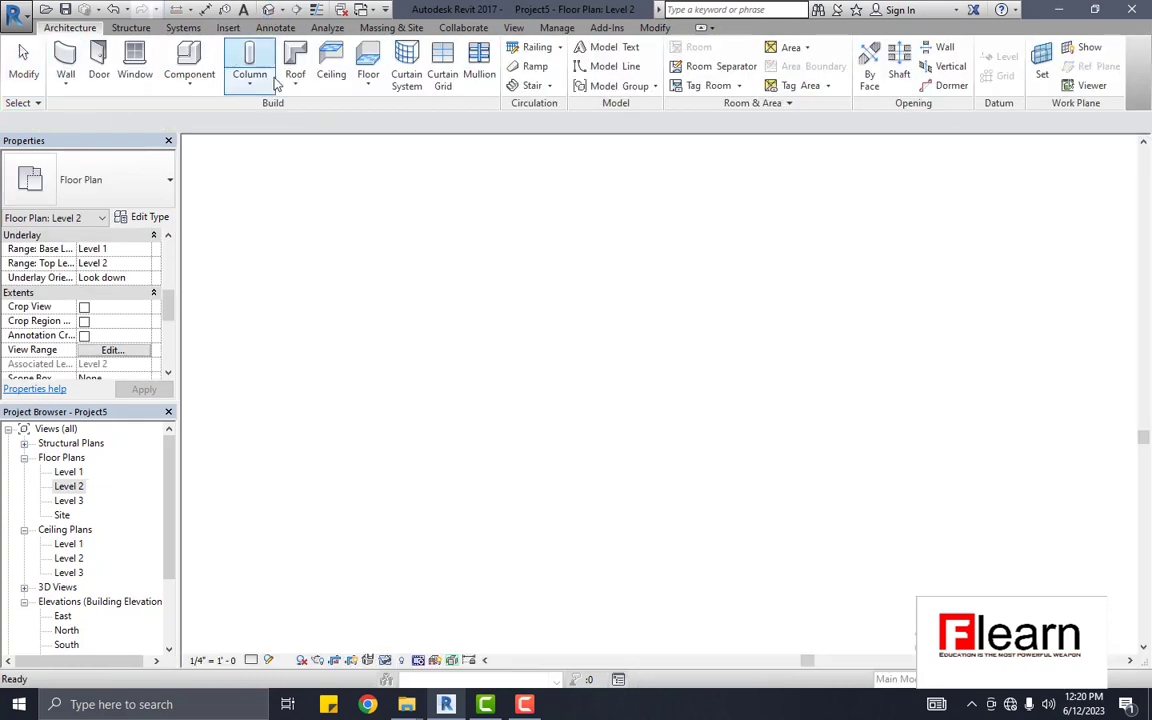
scroll(553, 394, "down", 2)
scroll(640, 440, "up", 2)
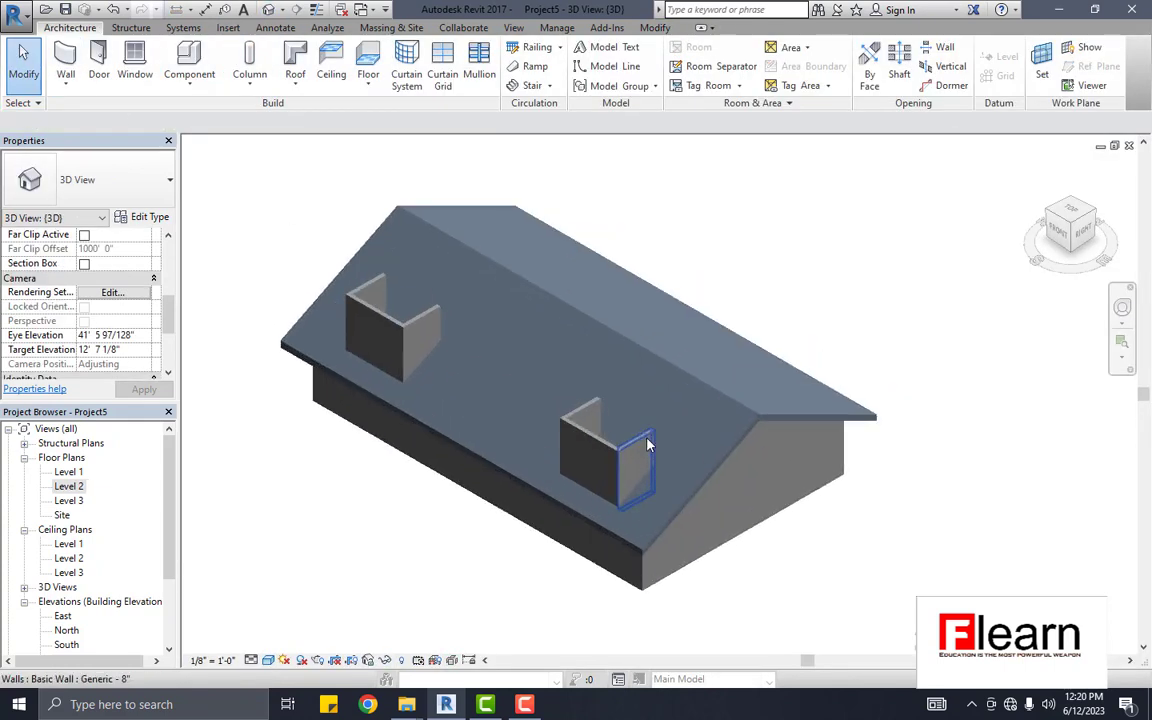
scroll(347, 286, "up", 2)
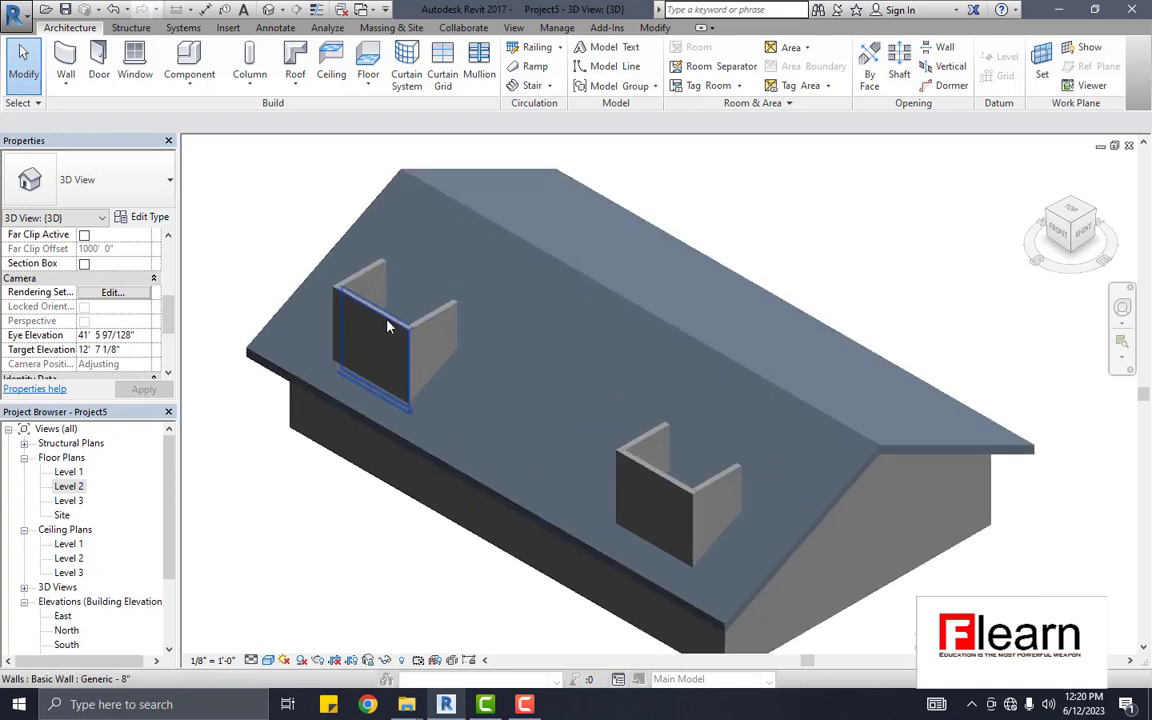
scroll(347, 286, "up", 1)
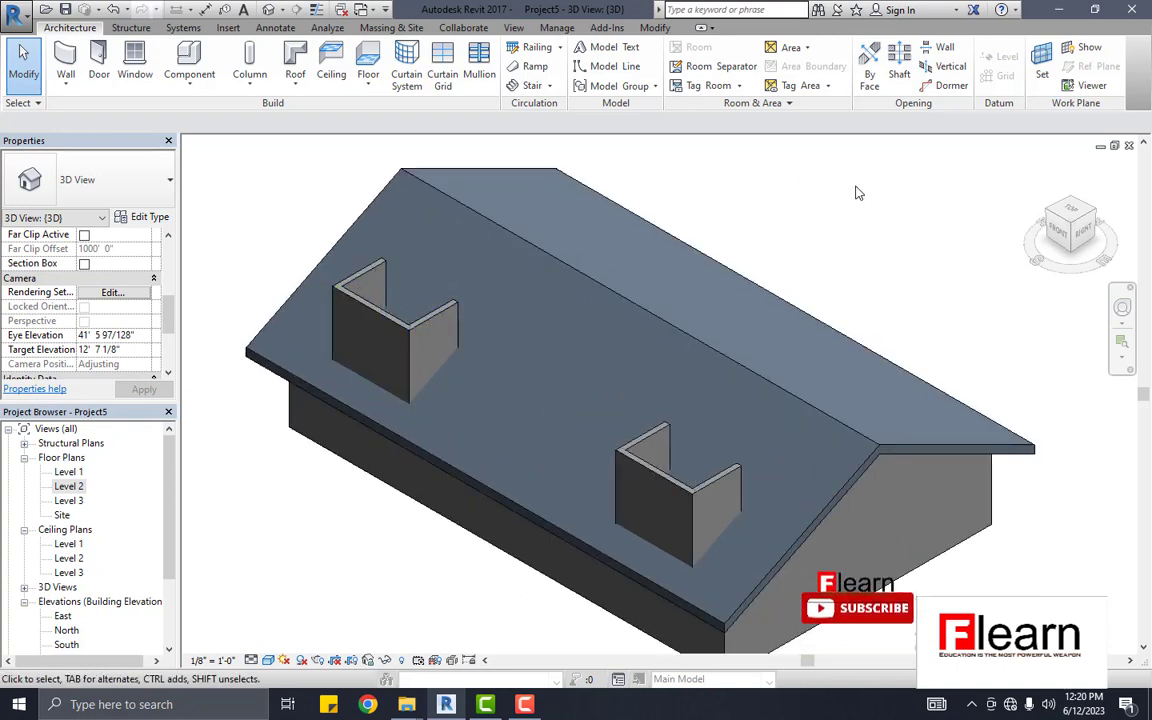
left_click(1130, 147)
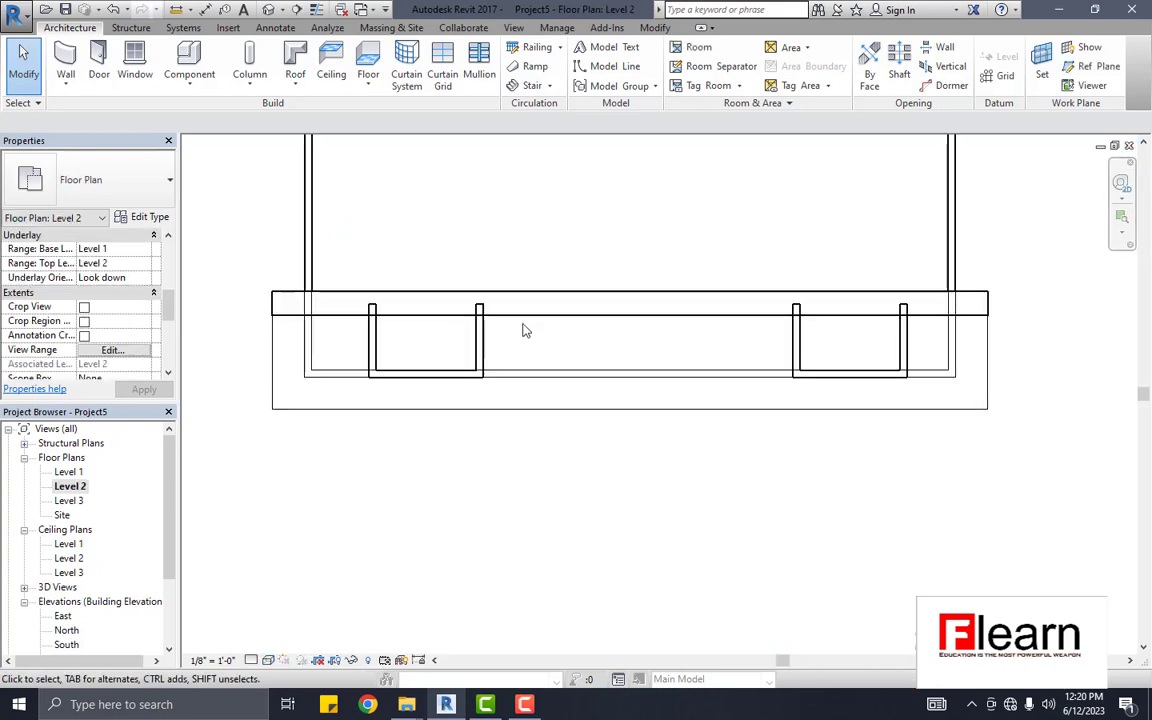
scroll(443, 344, "up", 1)
scroll(406, 352, "up", 1)
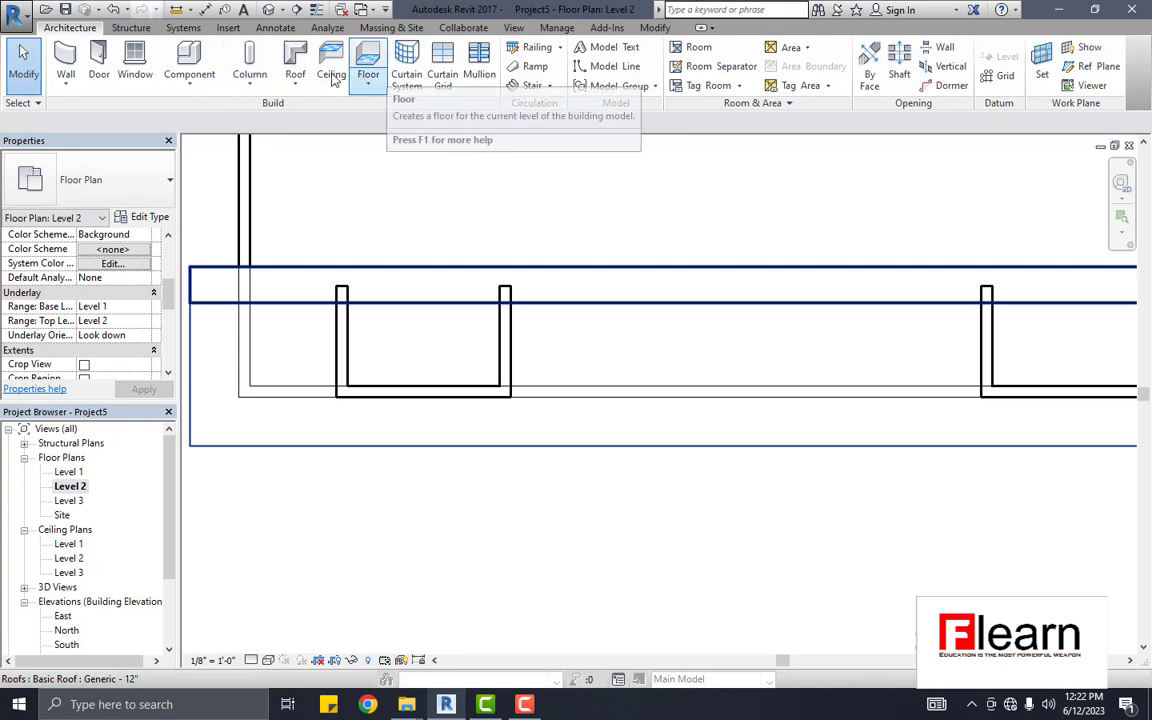
Step: Open the Level 3 floor plan
left_click(69, 501)
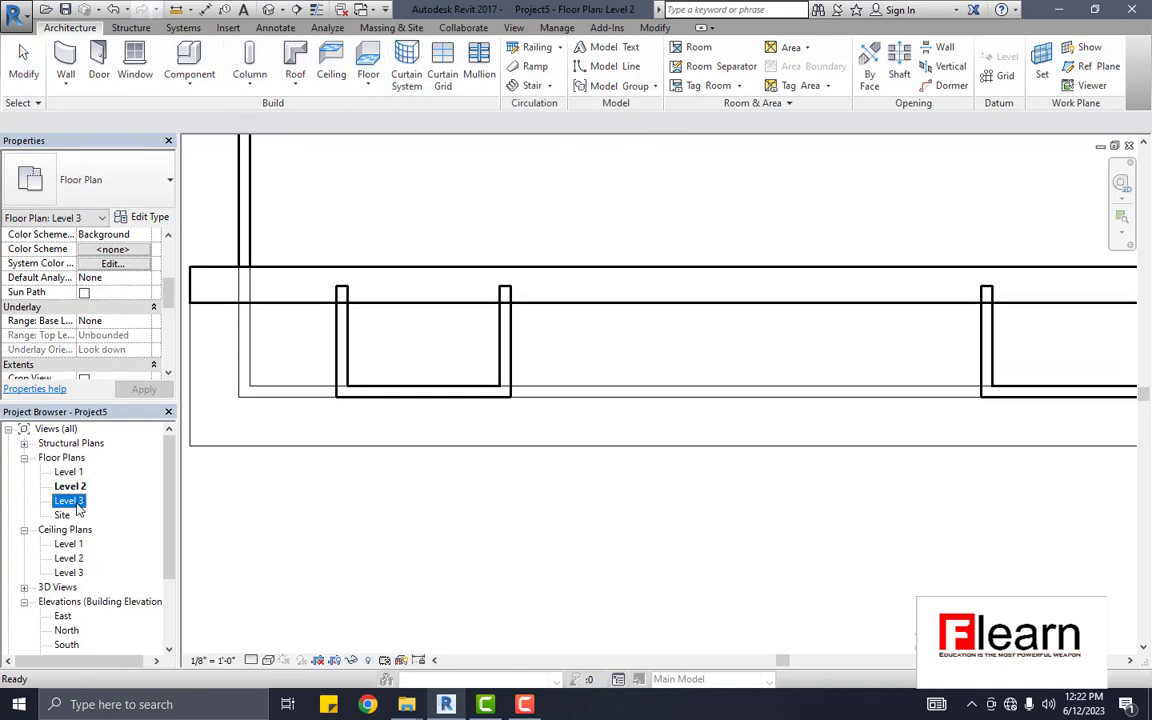
double_click(72, 505)
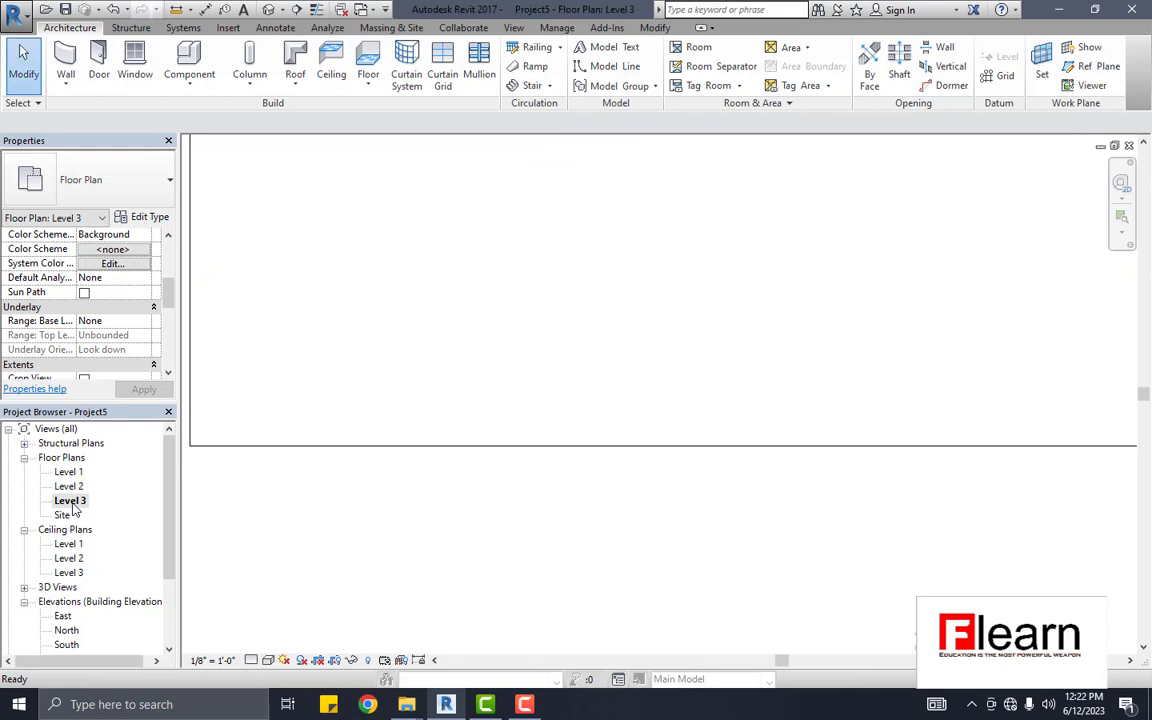
scroll(250, 480, "down", 1)
scroll(330, 430, "down", 1)
scroll(365, 390, "down", 3)
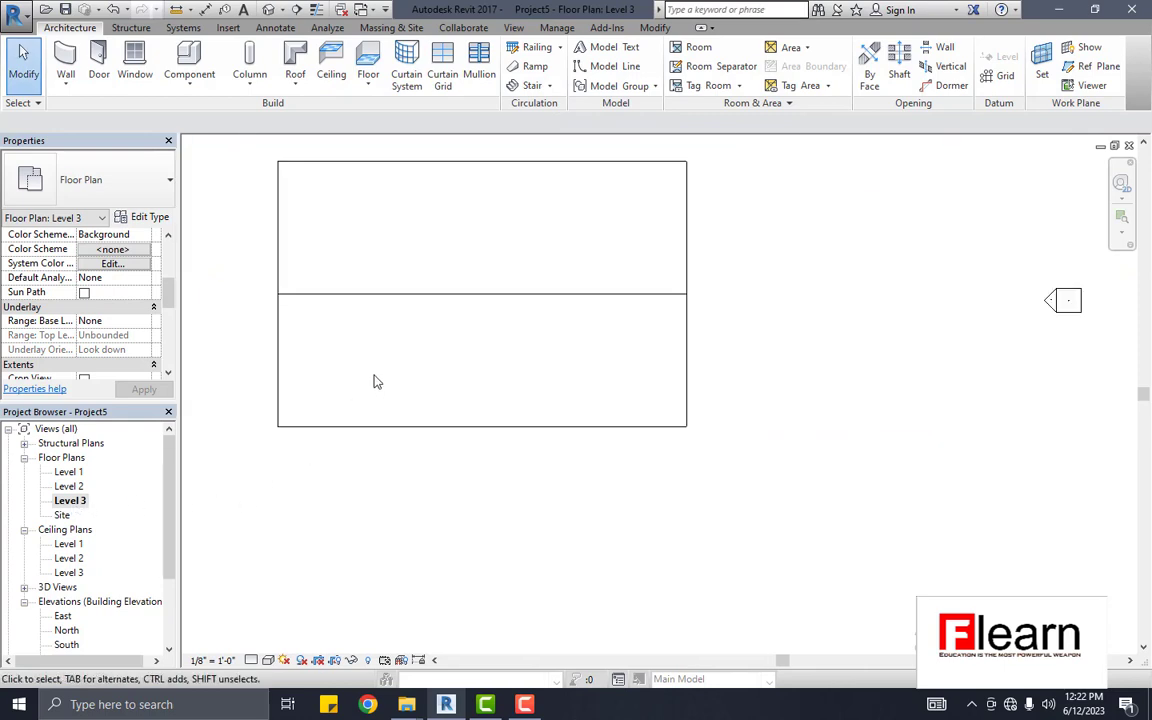
scroll(375, 370, "up", 1)
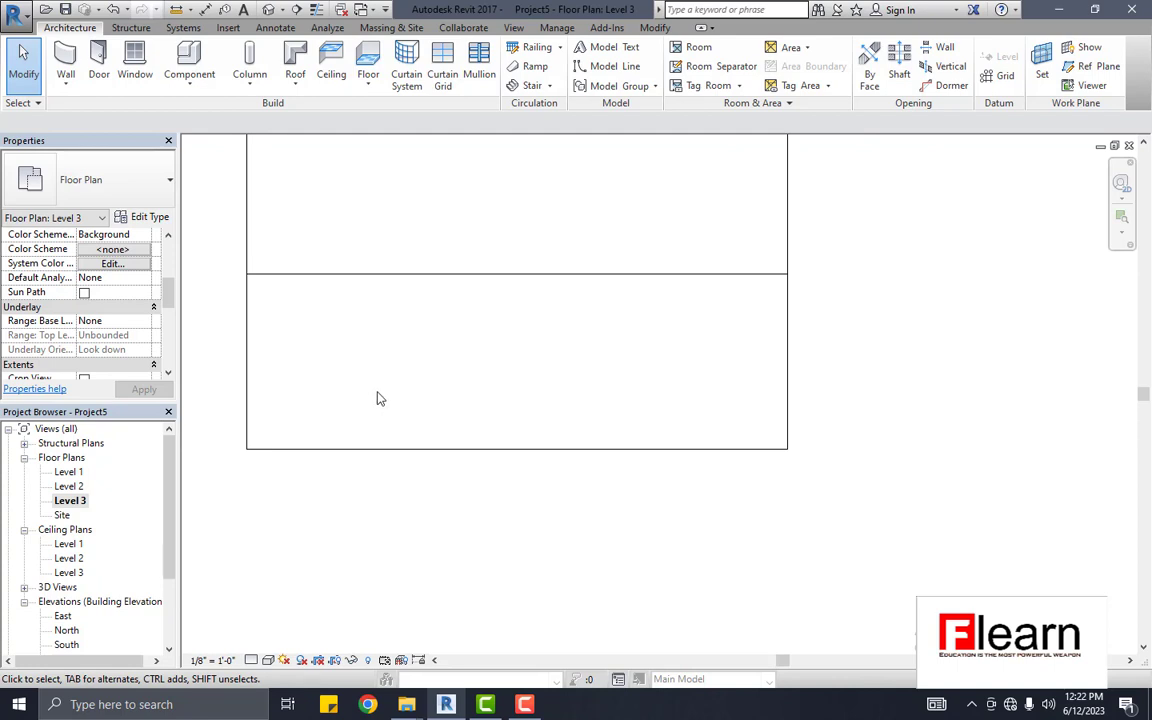
scroll(98, 306, "down", 1)
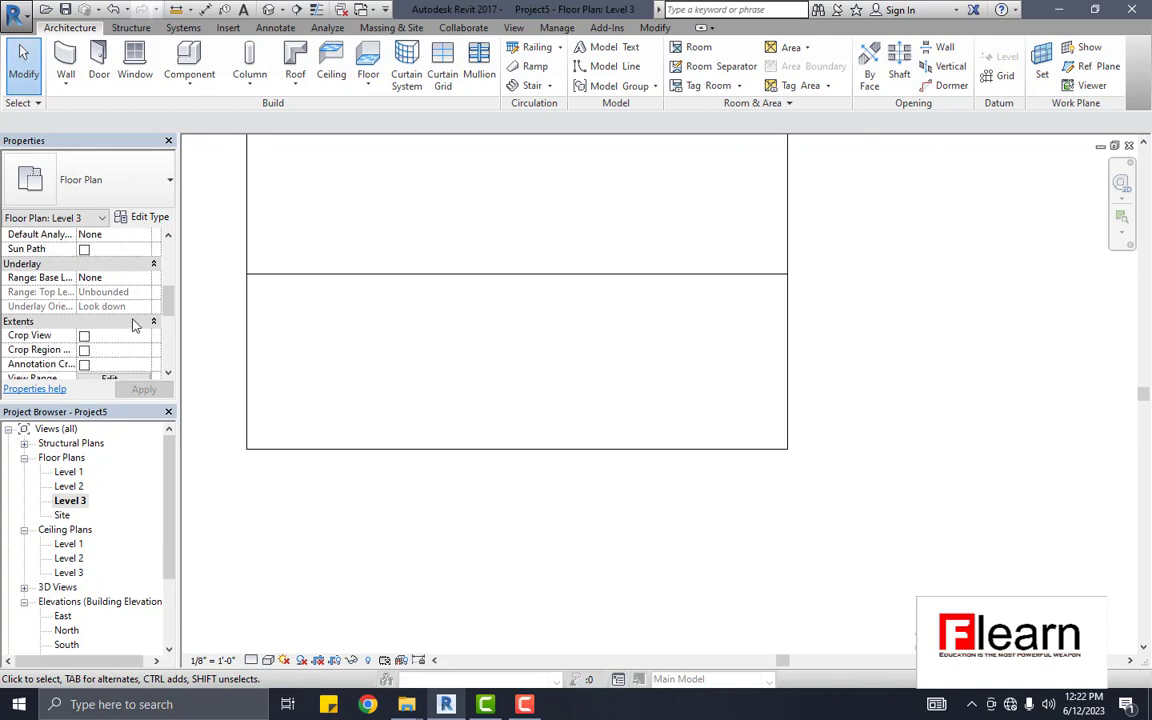
Step: Set the Level 3 underlay range to Level 2–Level 3, oriented Look up
left_click(121, 278)
left_click(144, 280)
left_click(105, 291)
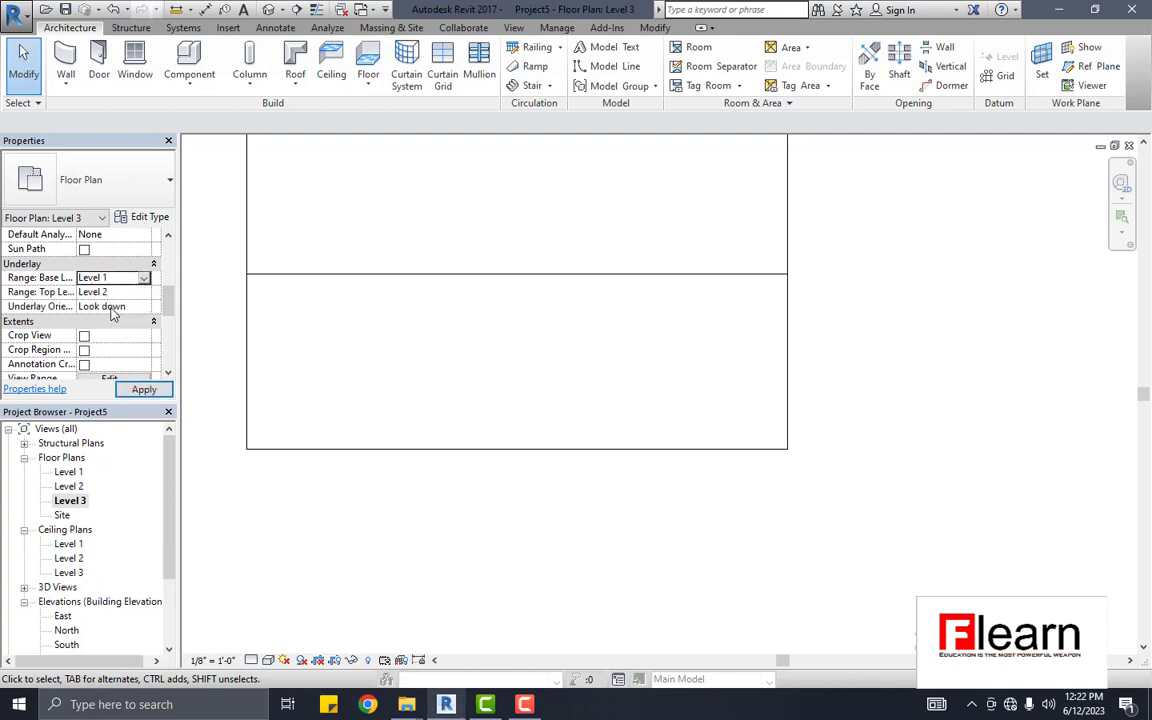
left_click(137, 306)
left_click(144, 307)
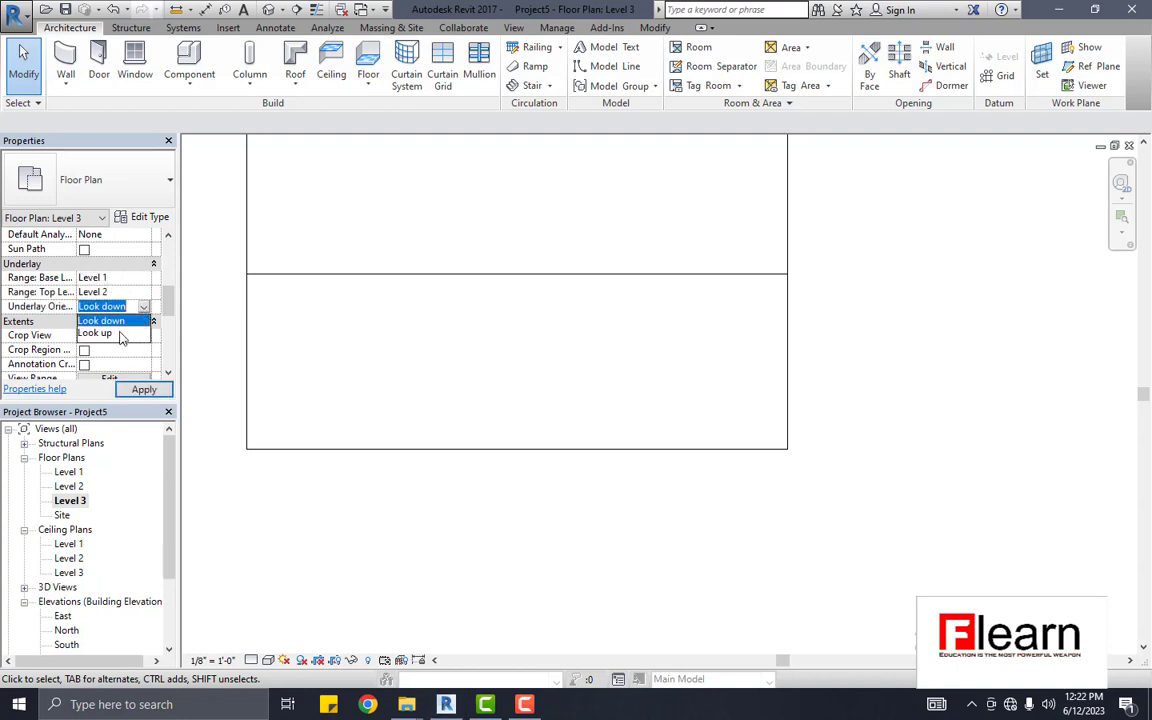
left_click(119, 333)
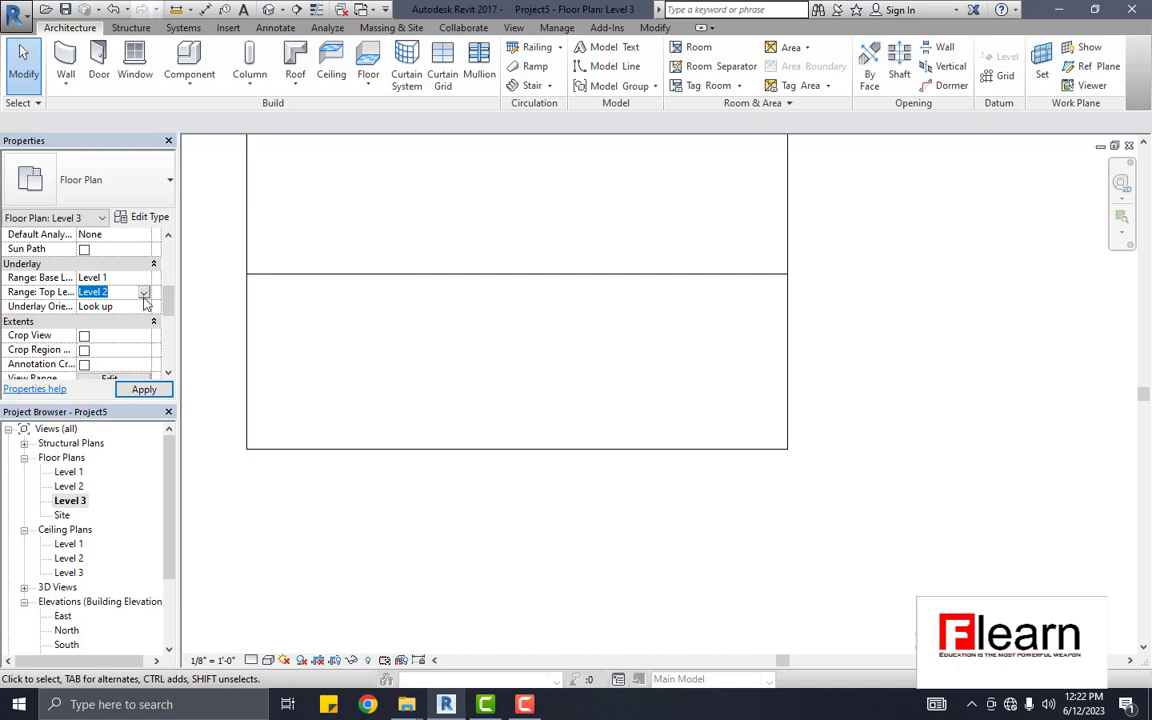
left_click(143, 295)
left_click(105, 330)
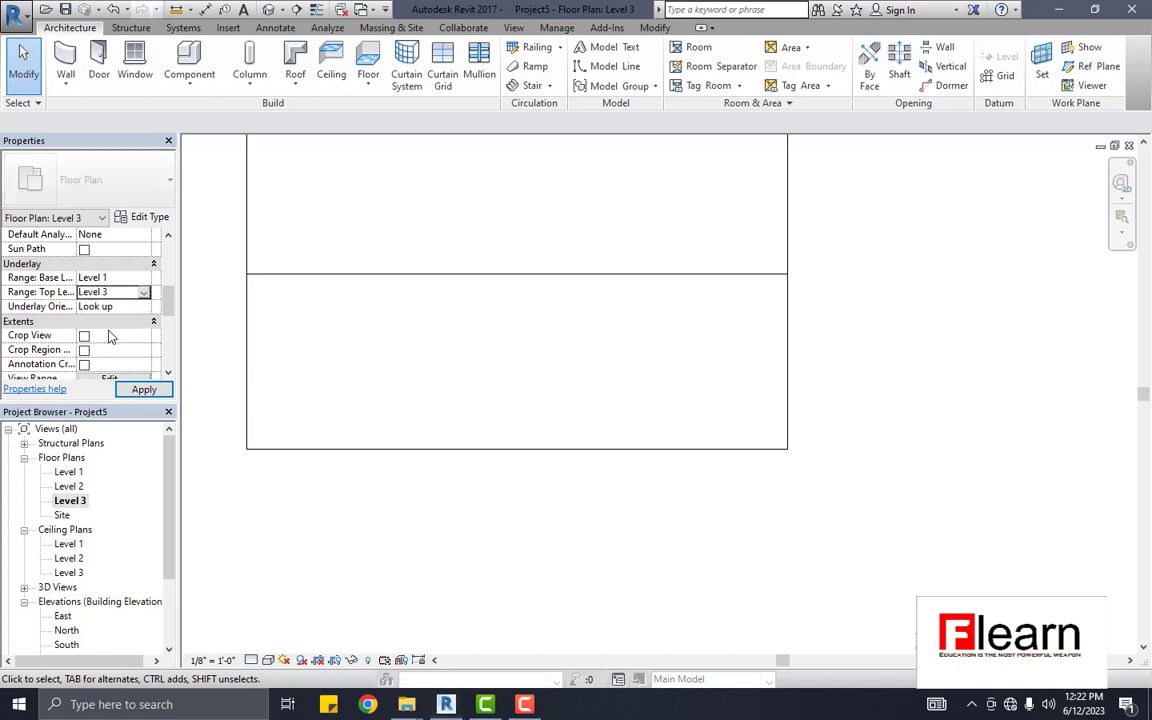
left_click(145, 279)
left_click(92, 316)
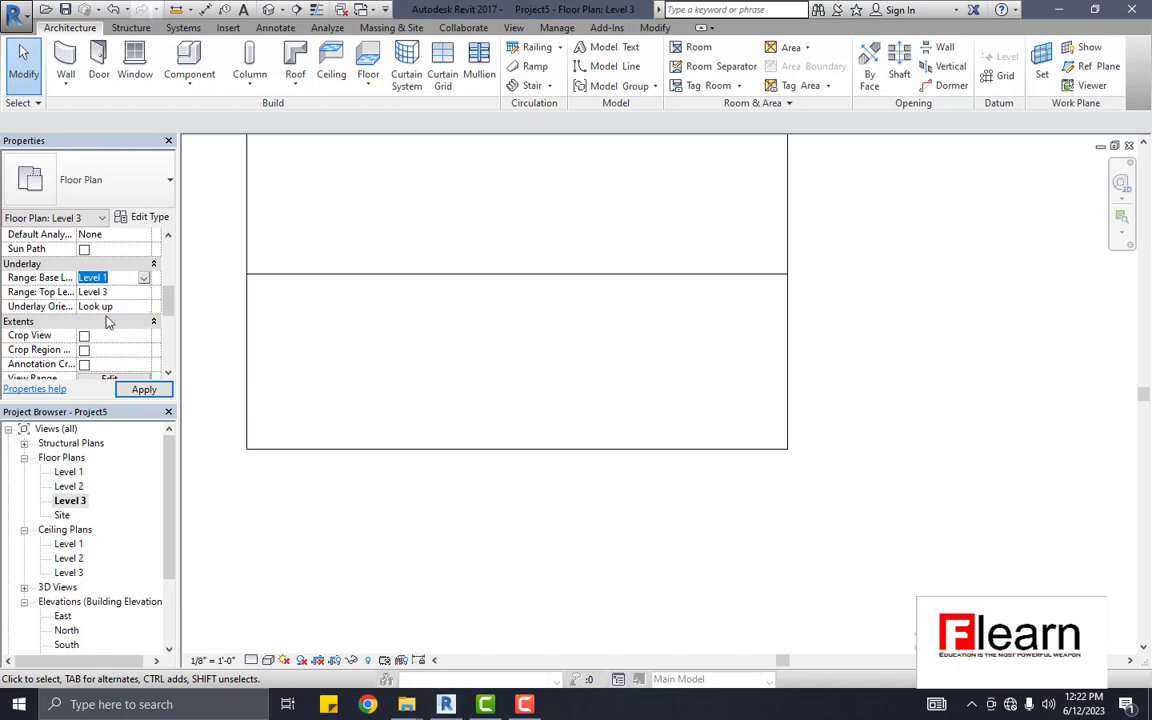
left_click(155, 394)
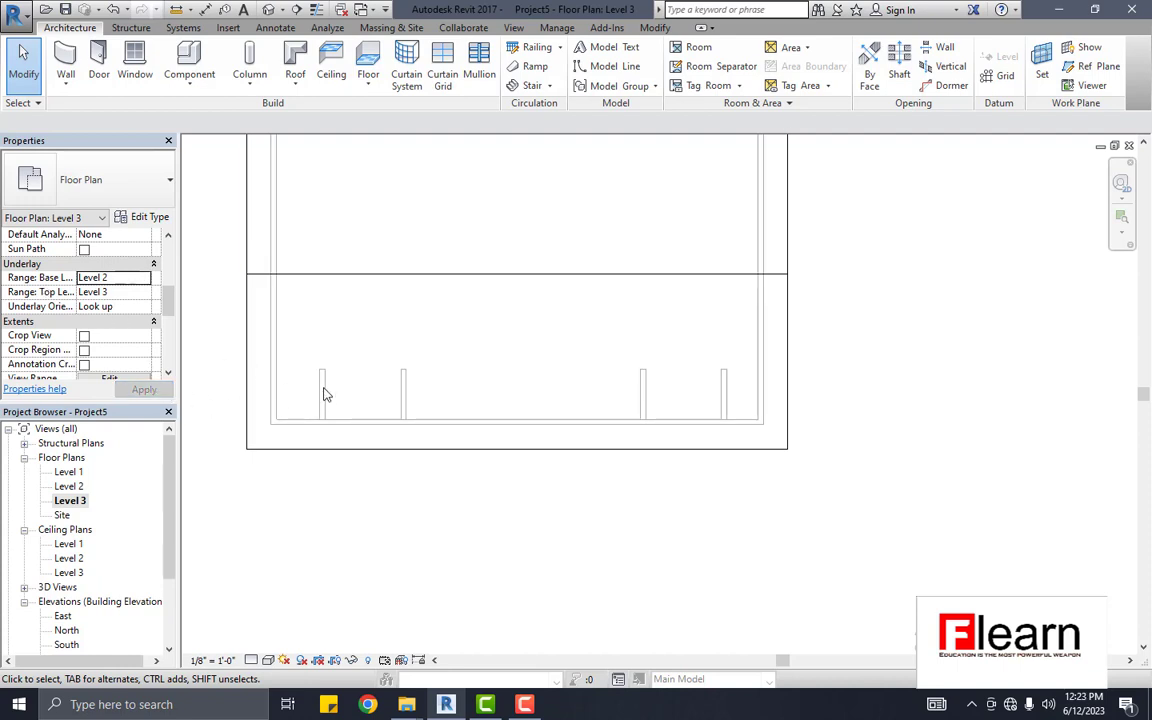
scroll(322, 393, "up", 2)
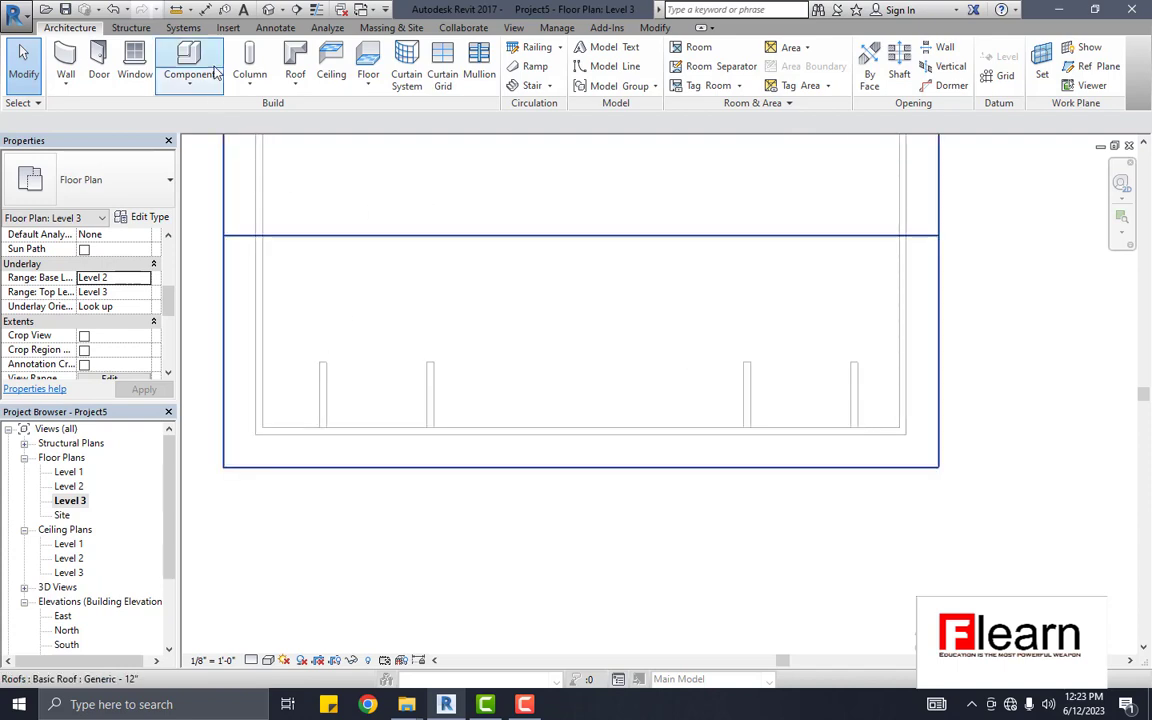
Step: Start a roof by footprint, picking the left dormer's left, right and front walls
left_click(295, 82)
left_click(312, 111)
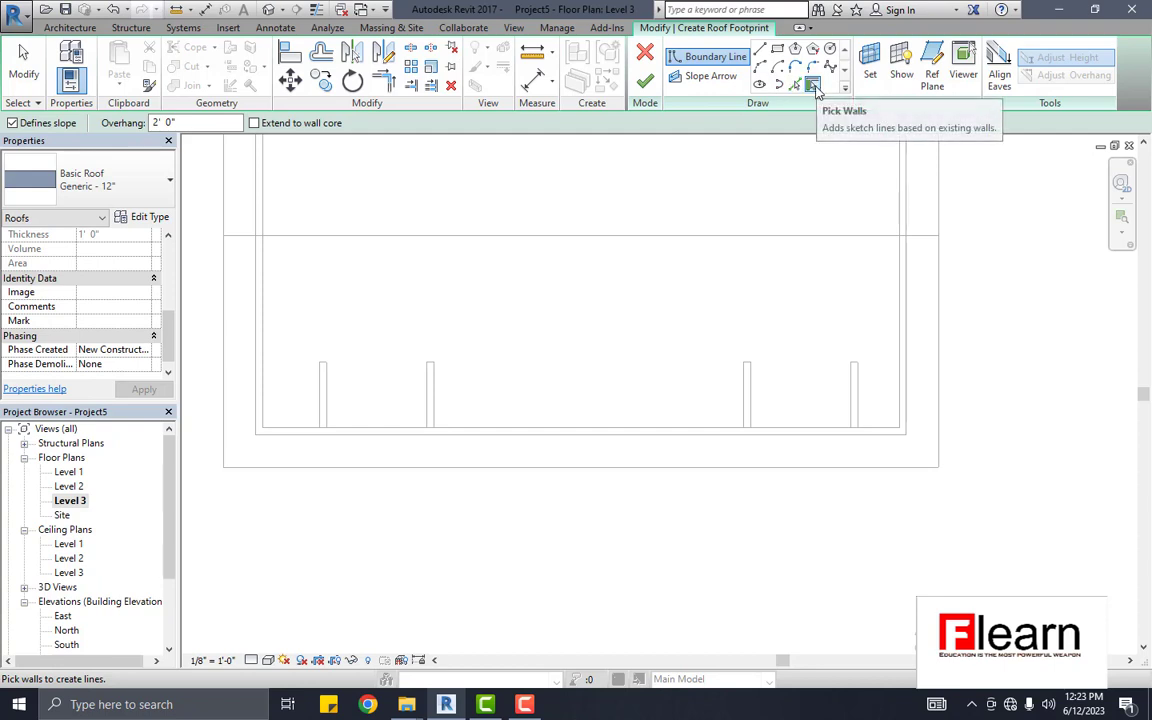
scroll(323, 418, "up", 1)
left_click(323, 418)
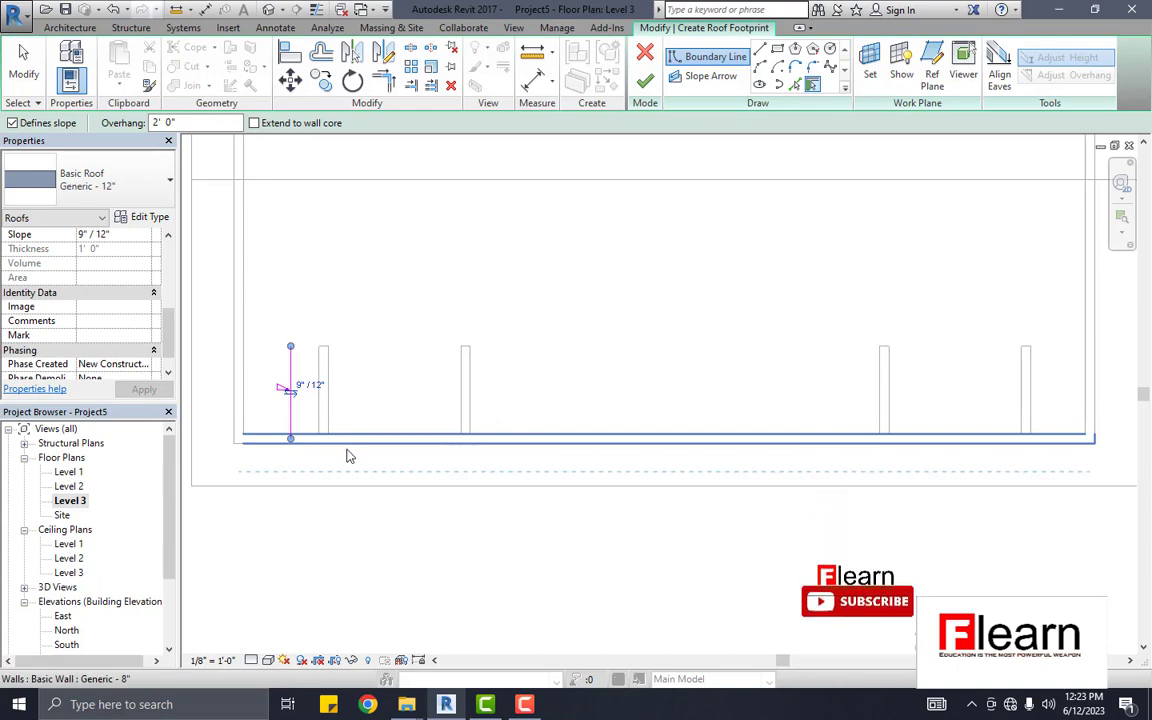
left_click(474, 423)
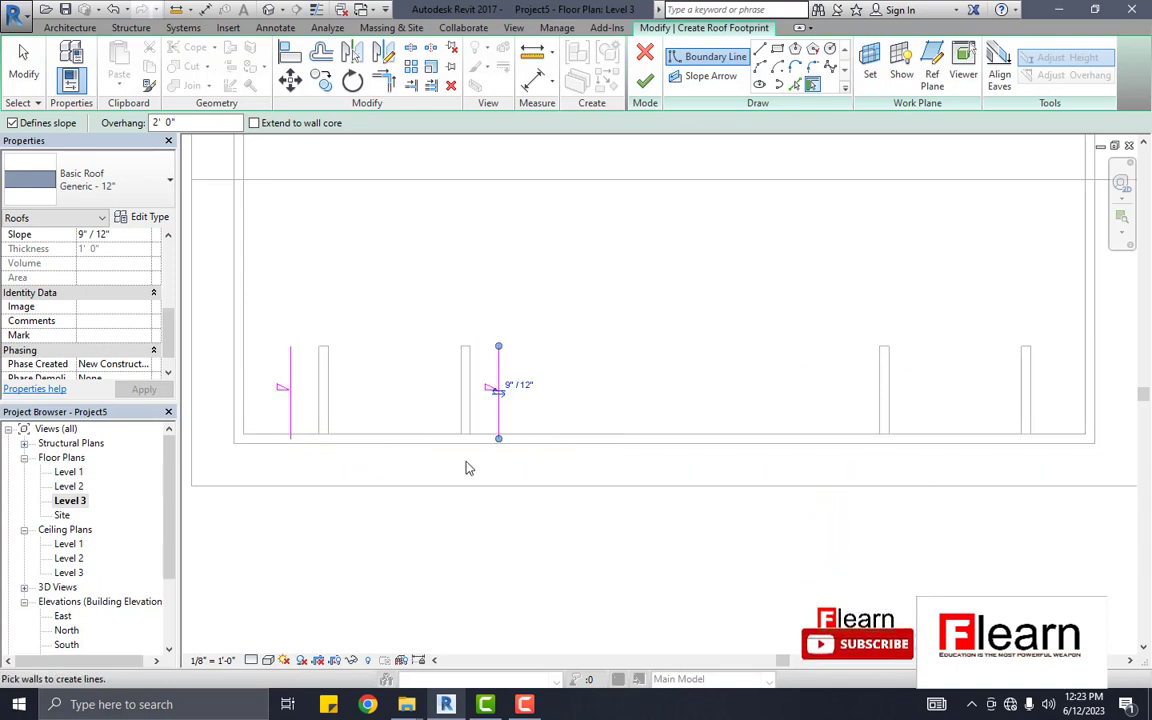
left_click(392, 452)
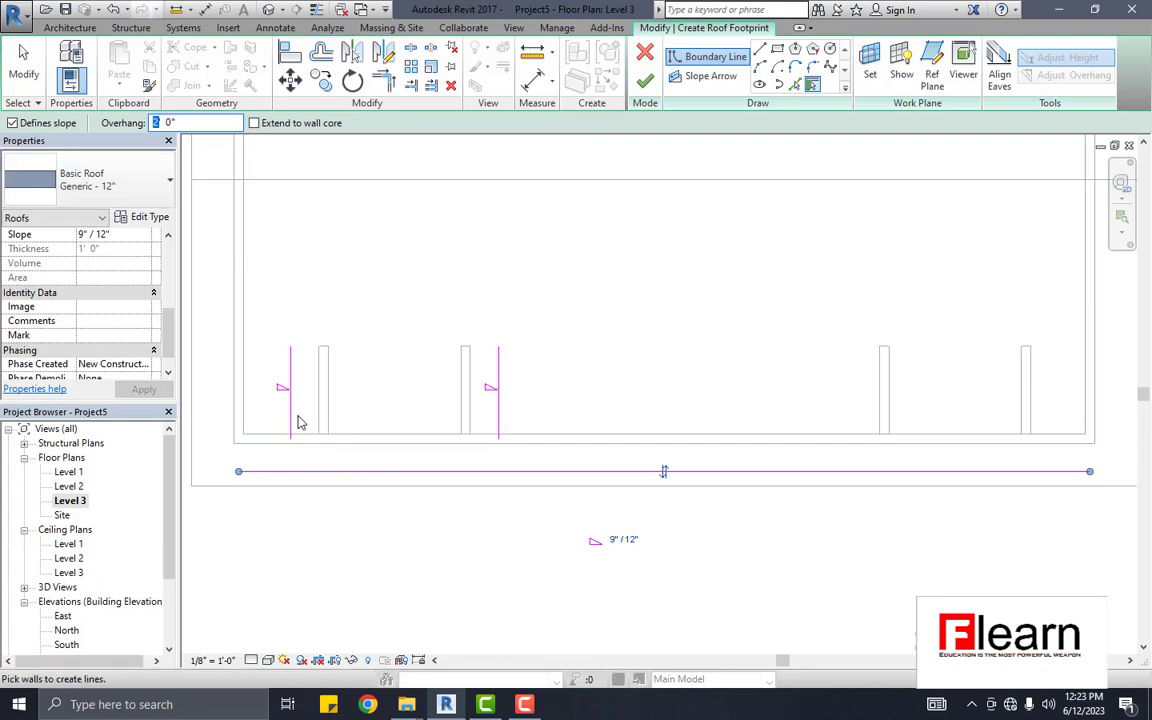
Step: Trim/extend the footprint edges so the front corners meet the side edges
left_click(385, 81)
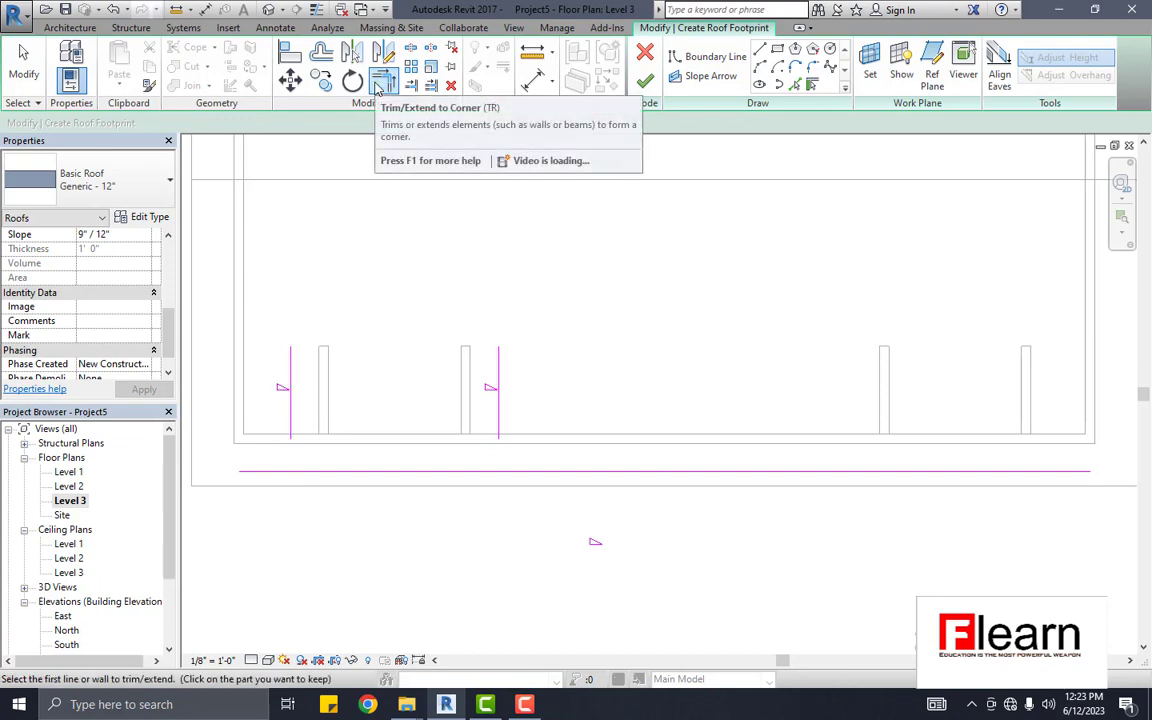
left_click(295, 415)
left_click(330, 471)
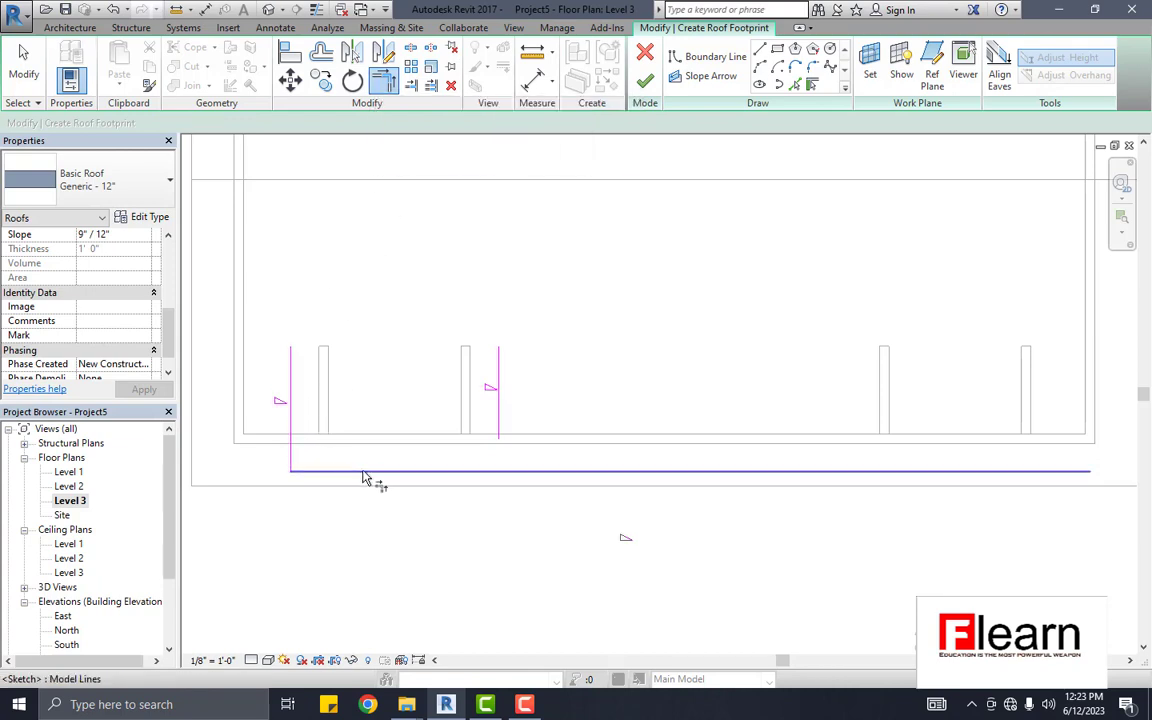
left_click(395, 471)
left_click(500, 430)
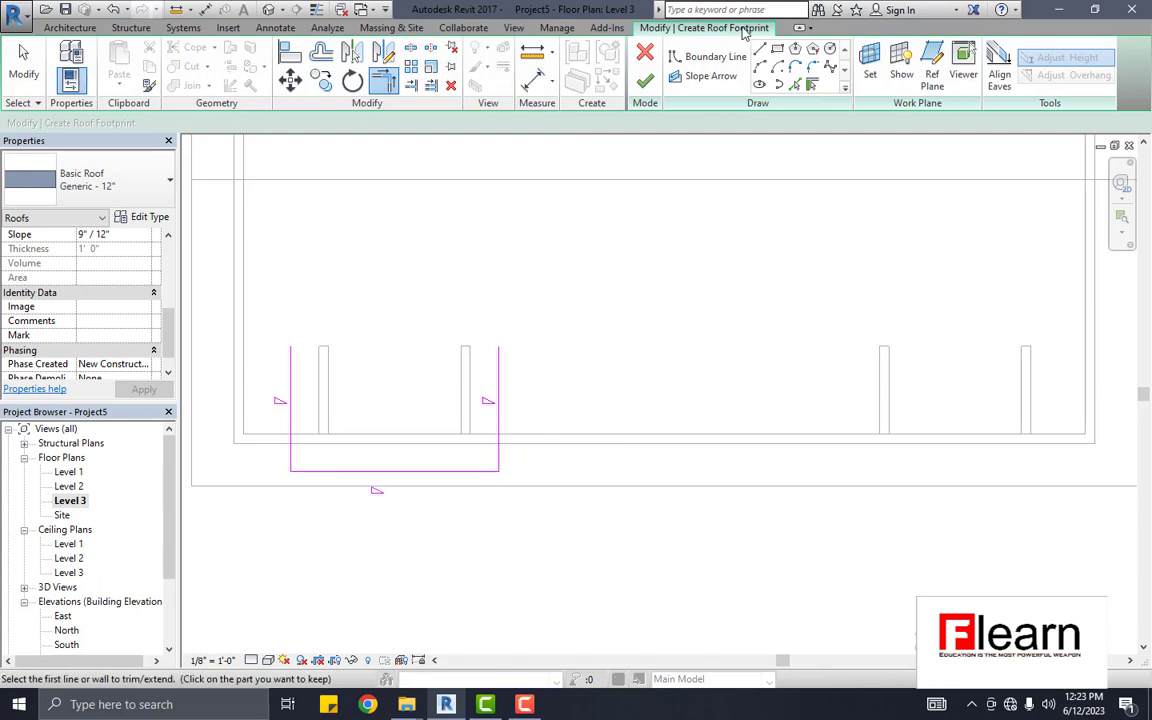
Step: Draw the back boundary line across the tops of the two side edges
left_click(760, 55)
left_click(290, 347)
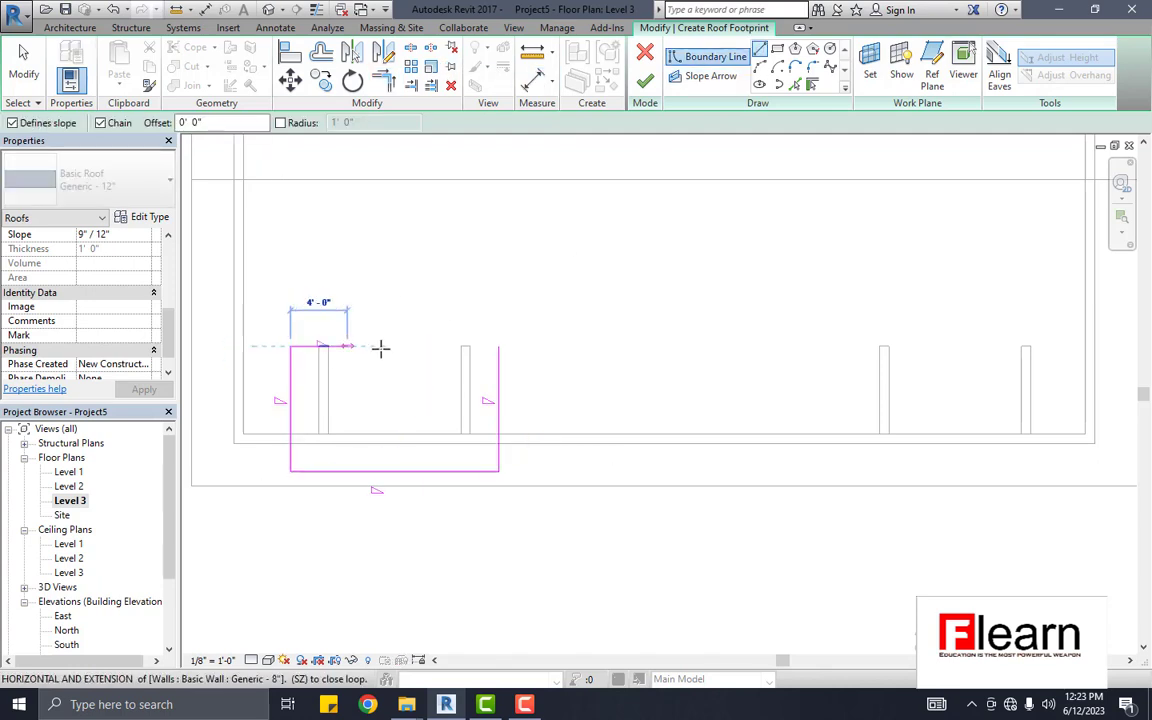
left_click(500, 347)
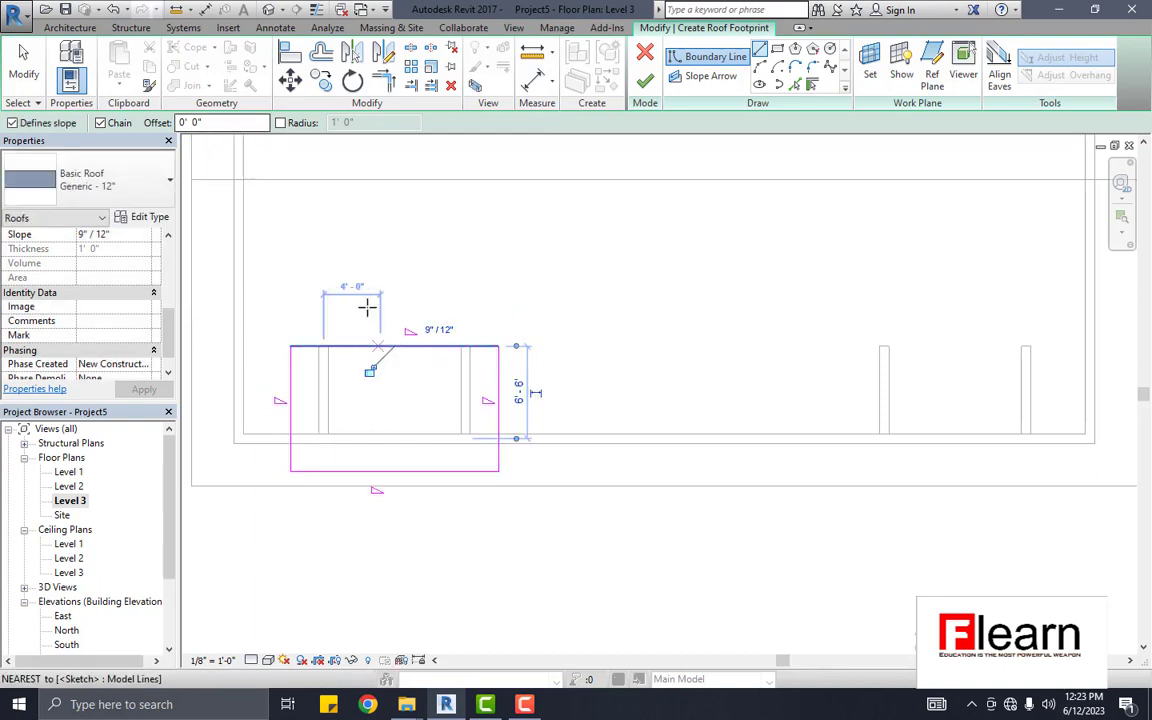
key("Escape")
key("Escape")
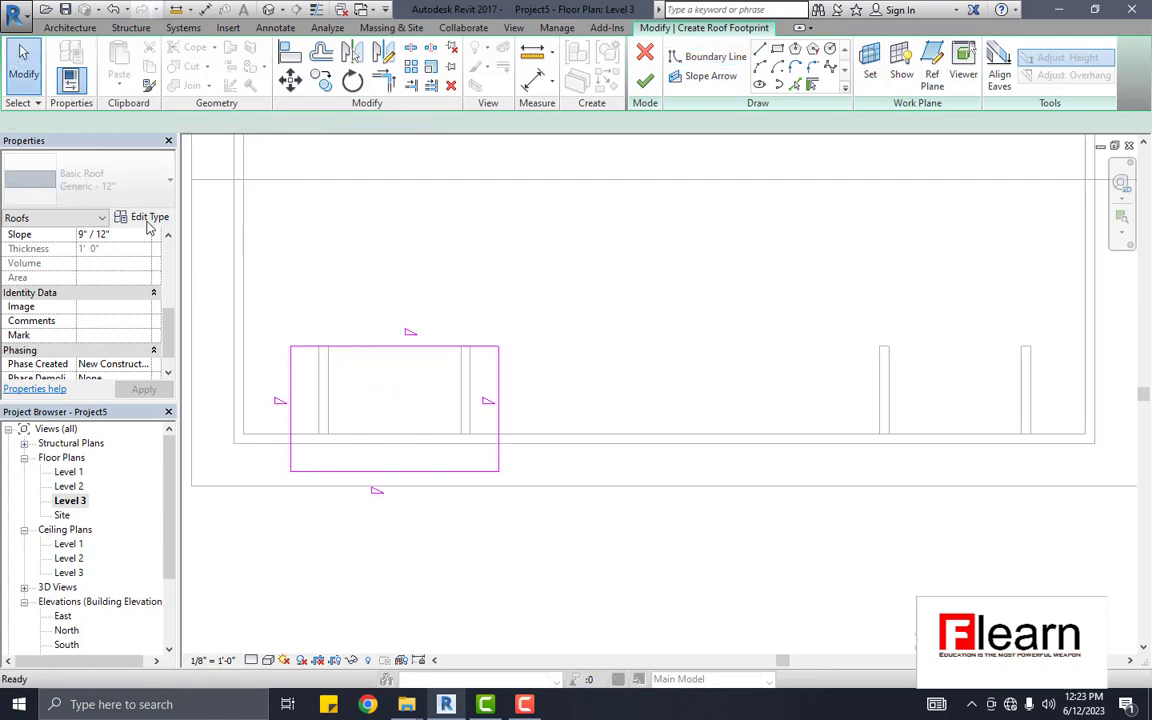
Step: Make the front and back edges non-sloping, finish the roof, and attach the dormer walls
left_click_drag(422, 514, 350, 306)
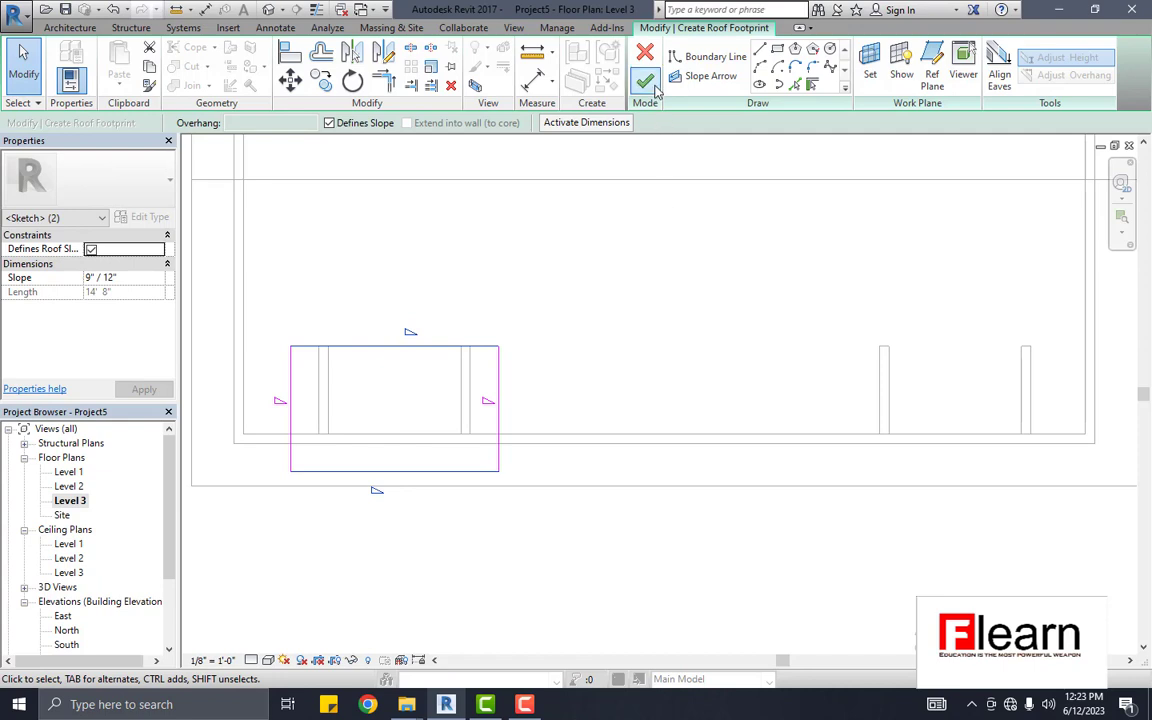
left_click(328, 122)
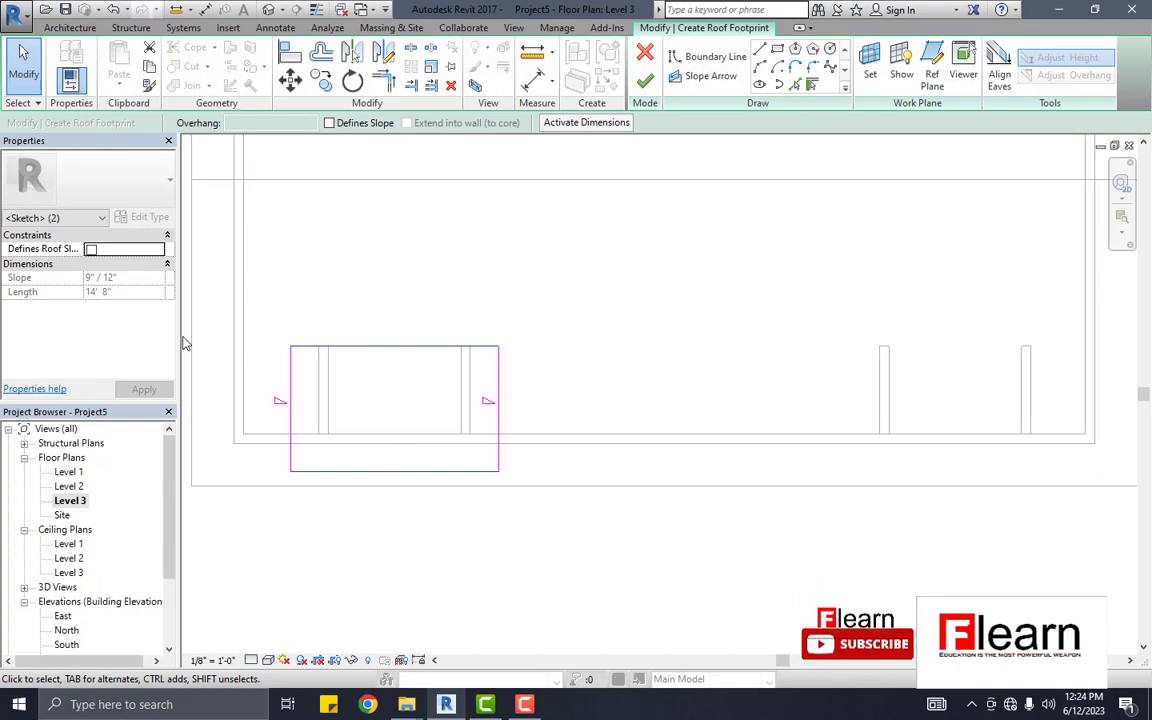
left_click(644, 81)
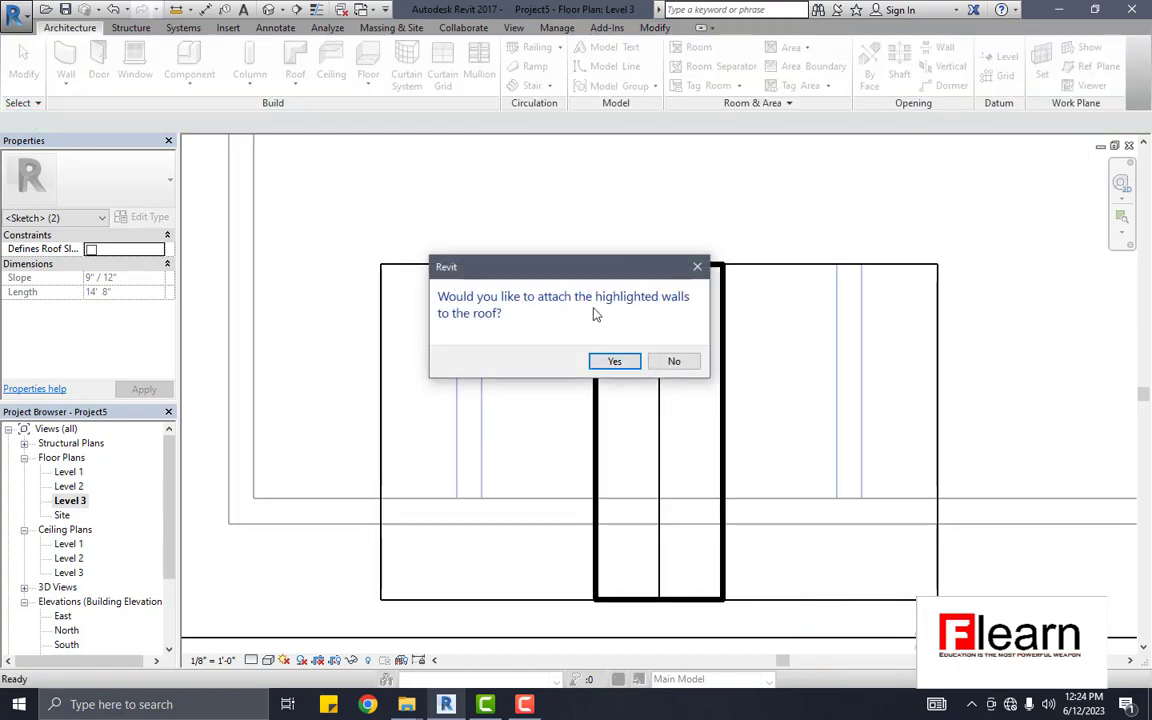
left_click(610, 361)
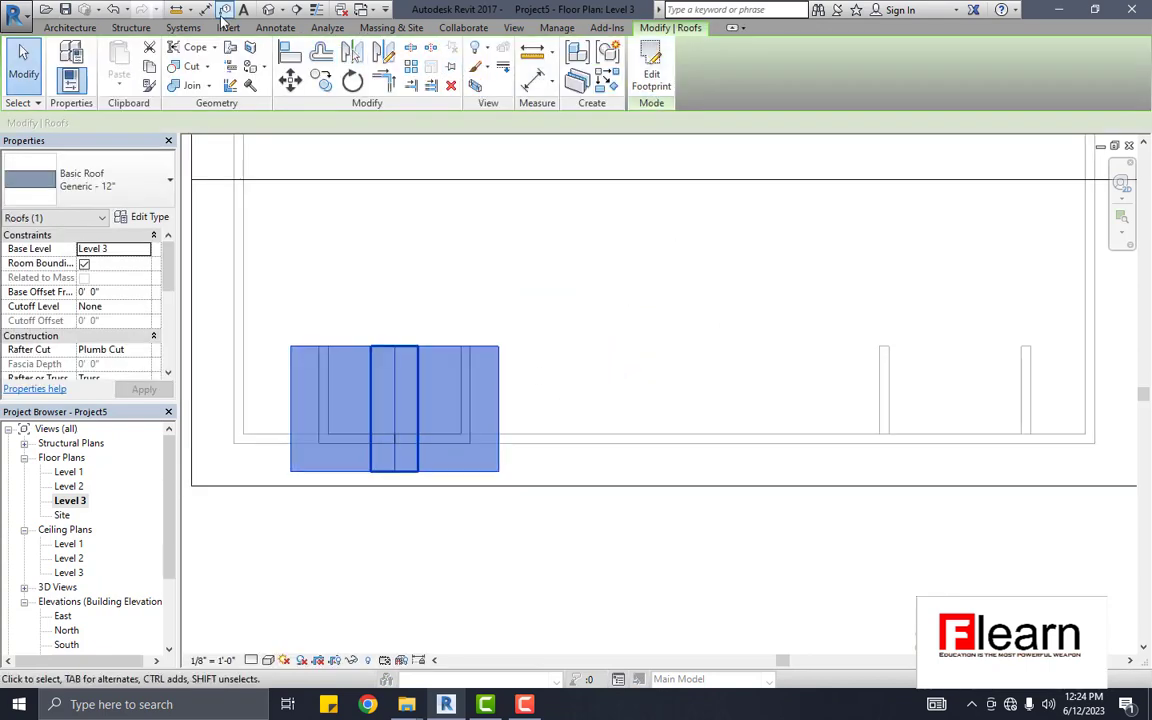
left_click(268, 10)
left_click(373, 275)
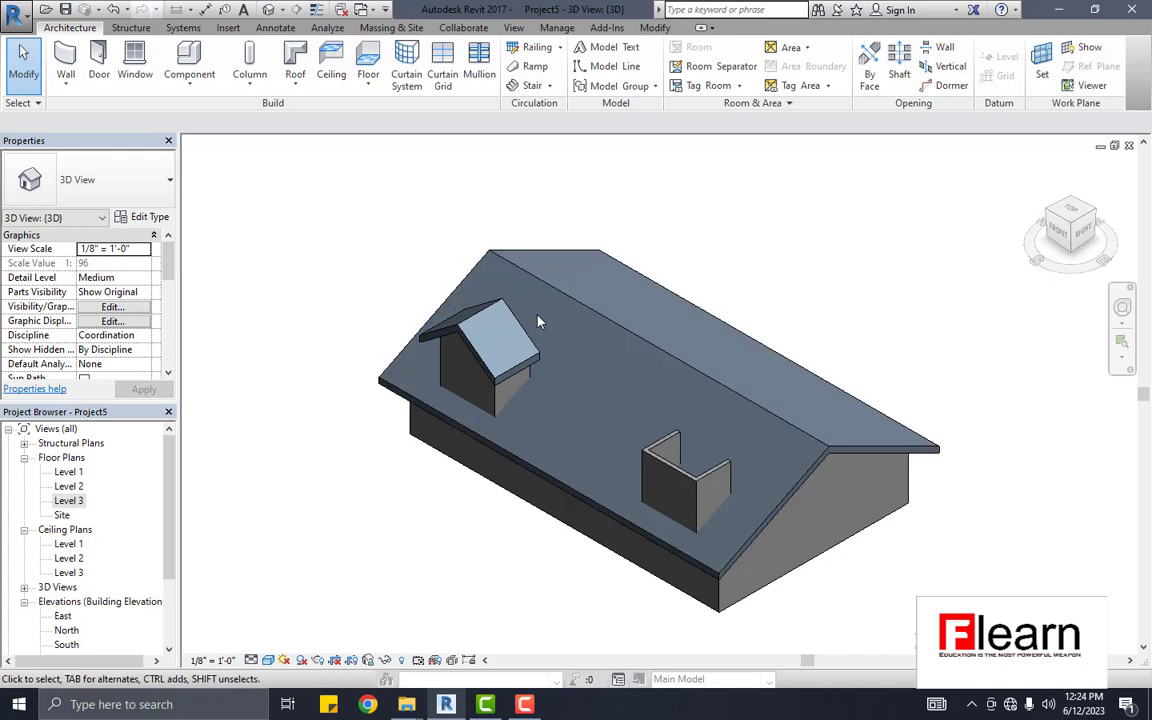
scroll(483, 284, "up", 5)
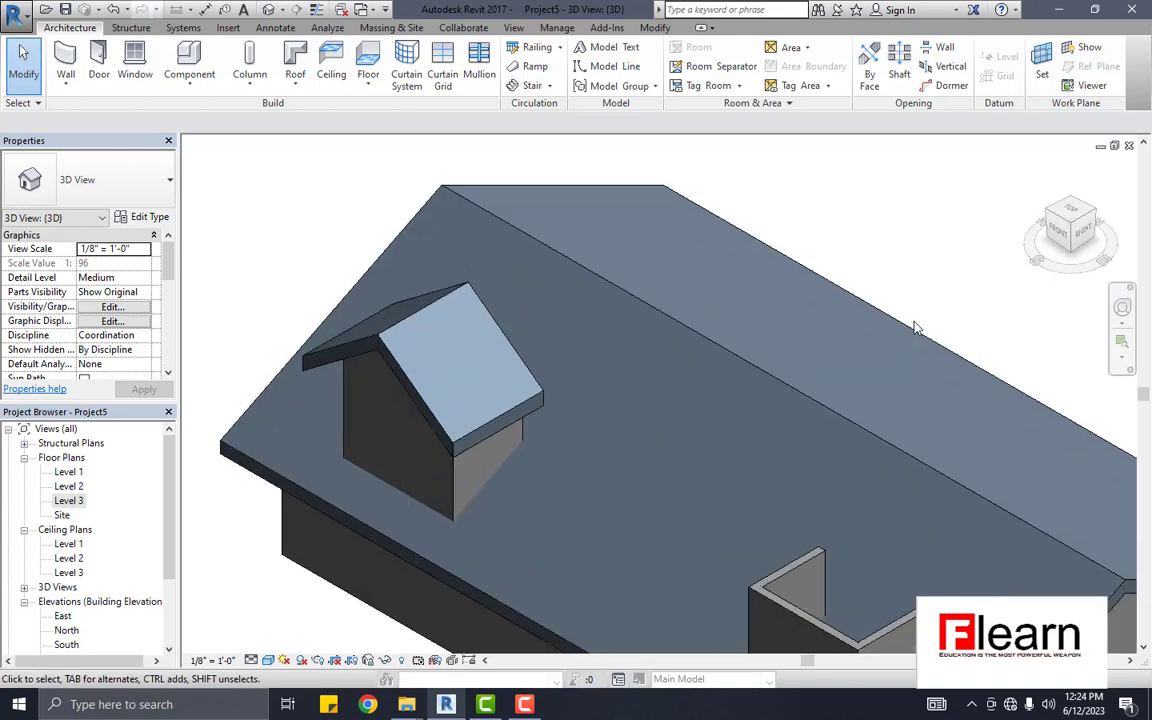
left_click(1122, 308)
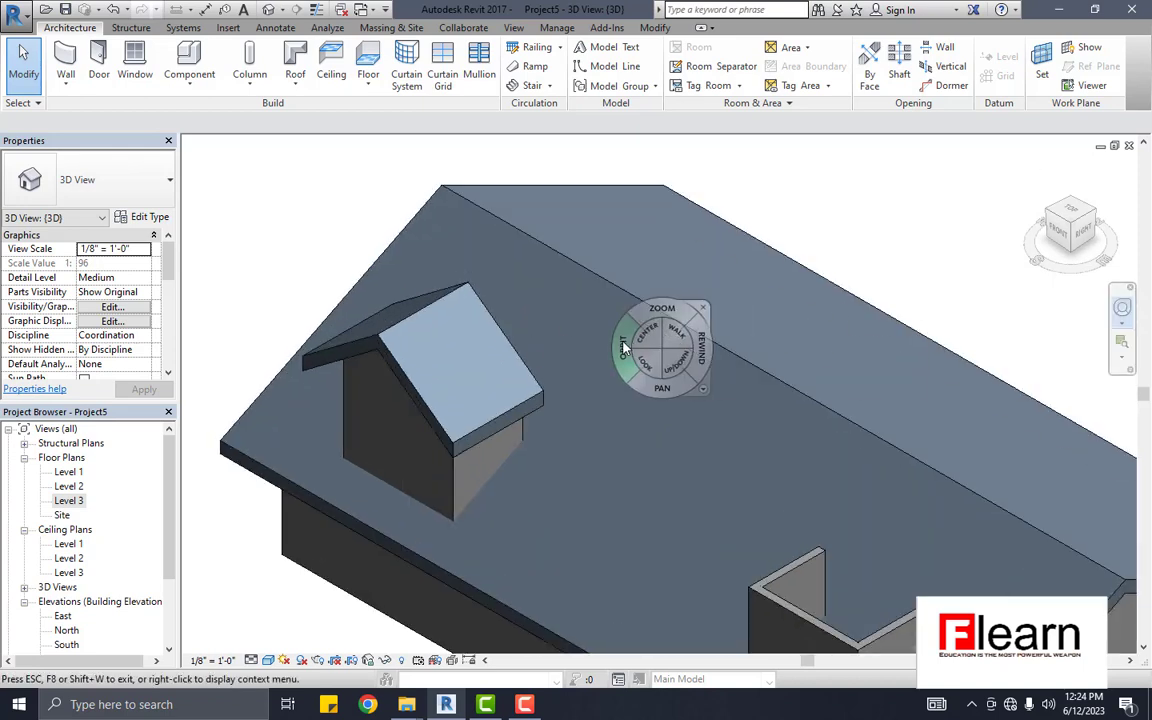
mouse_move(625, 346)
left_mouse_down()
mouse_move(407, 337)
mouse_move(728, 325)
mouse_move(615, 330)
left_mouse_up()
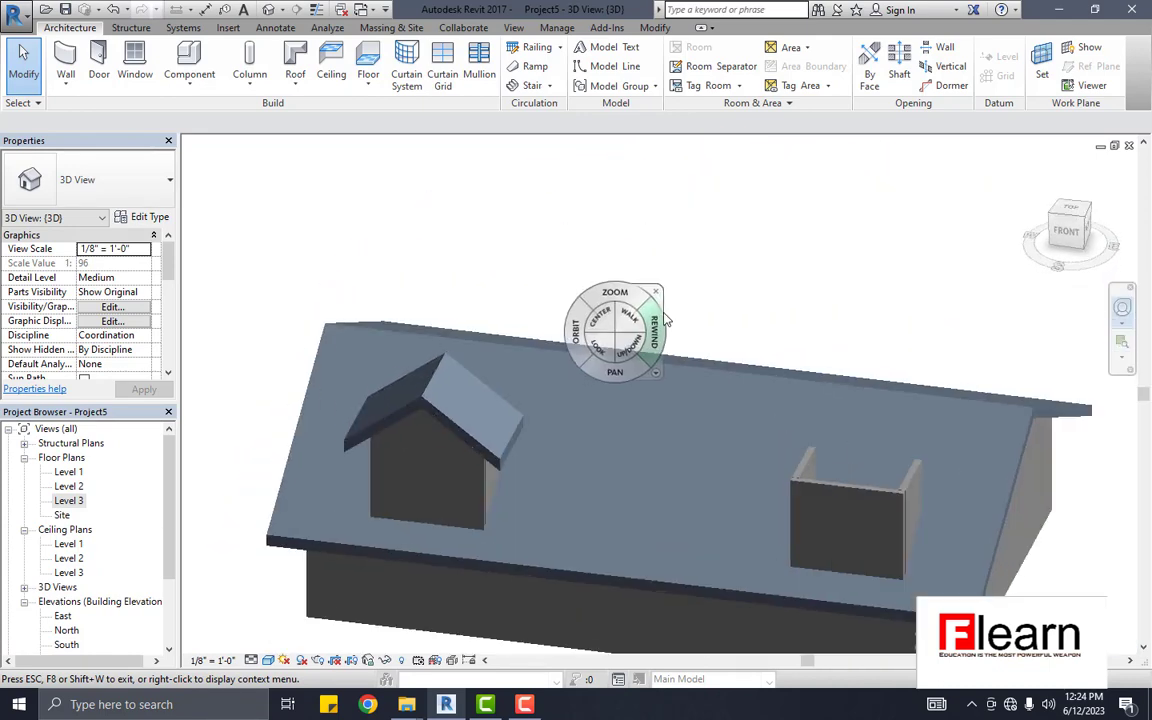
left_click(665, 318)
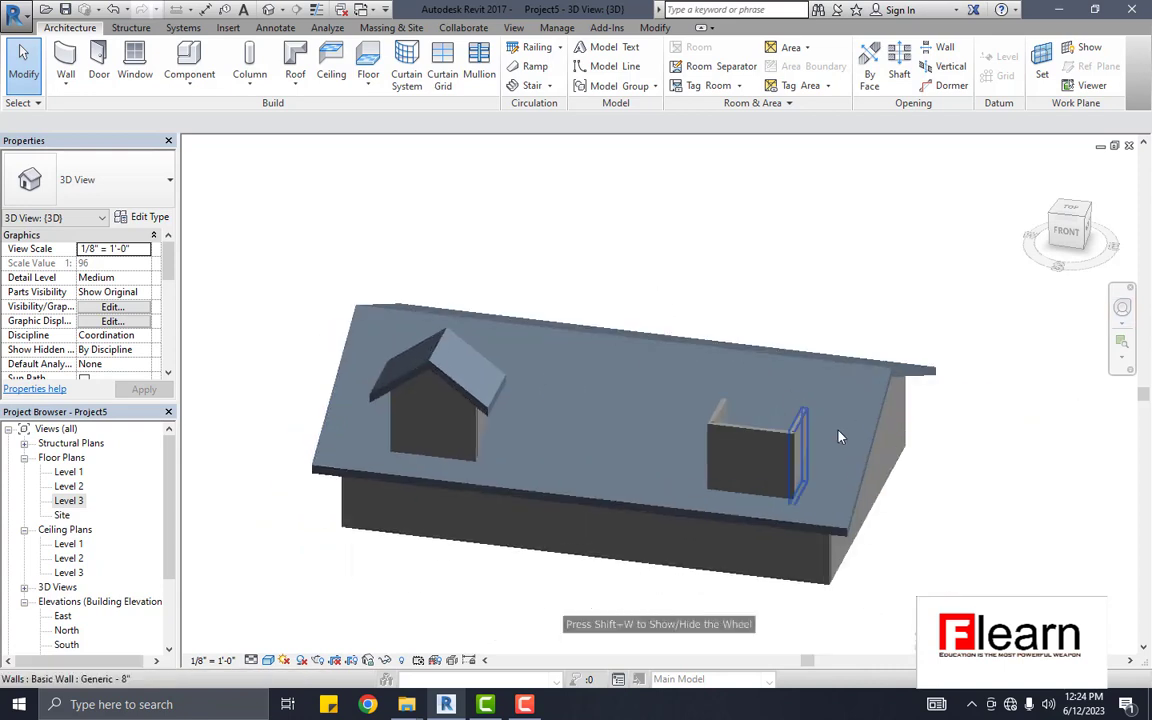
left_click(1030, 189)
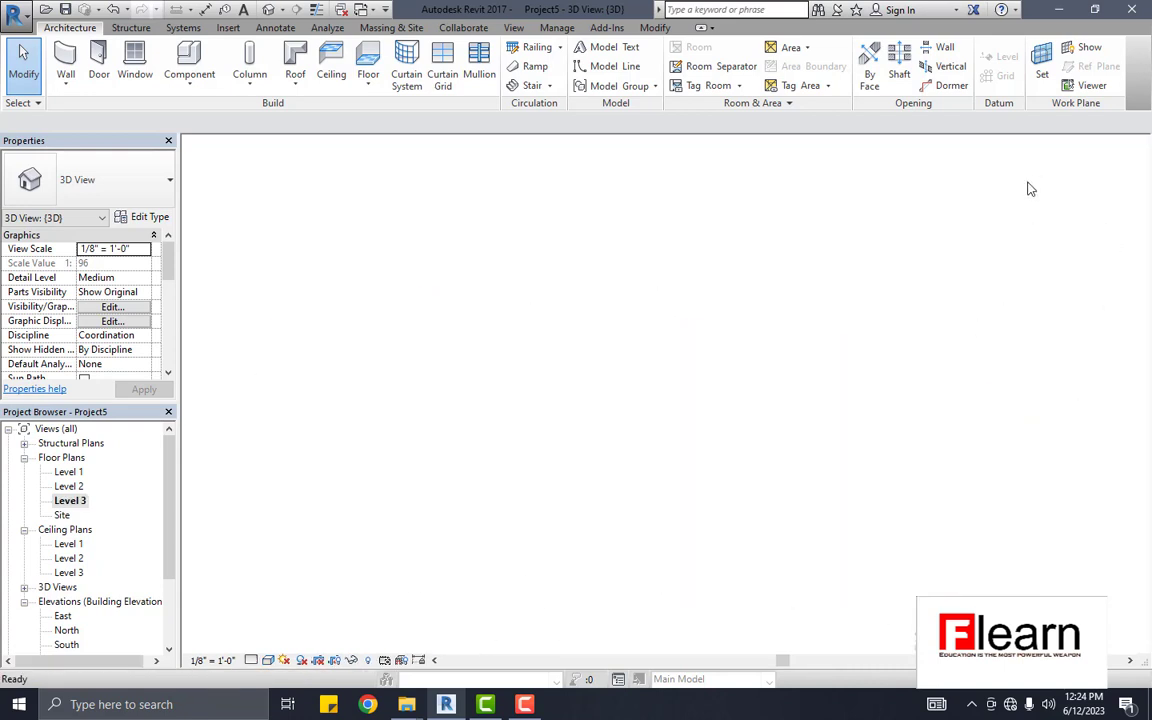
scroll(940, 362, "up", 3)
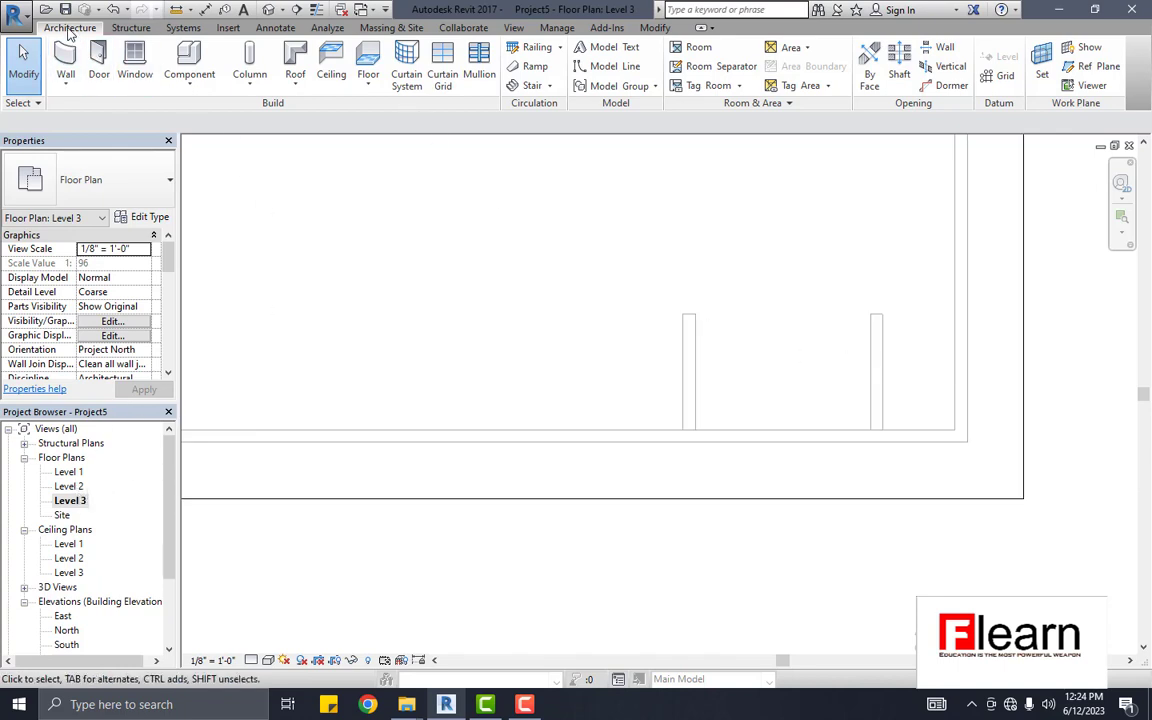
Step: Start the right dormer's roof footprint by picking its left, front and right walls
left_click(295, 62)
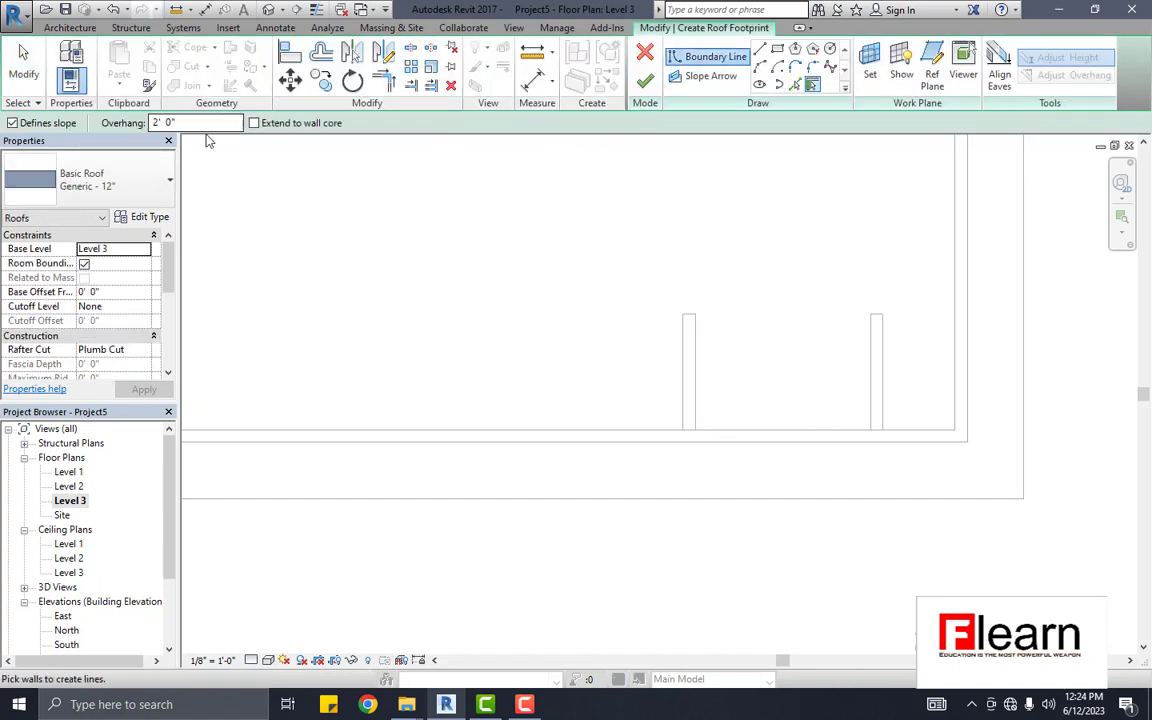
left_click(686, 398)
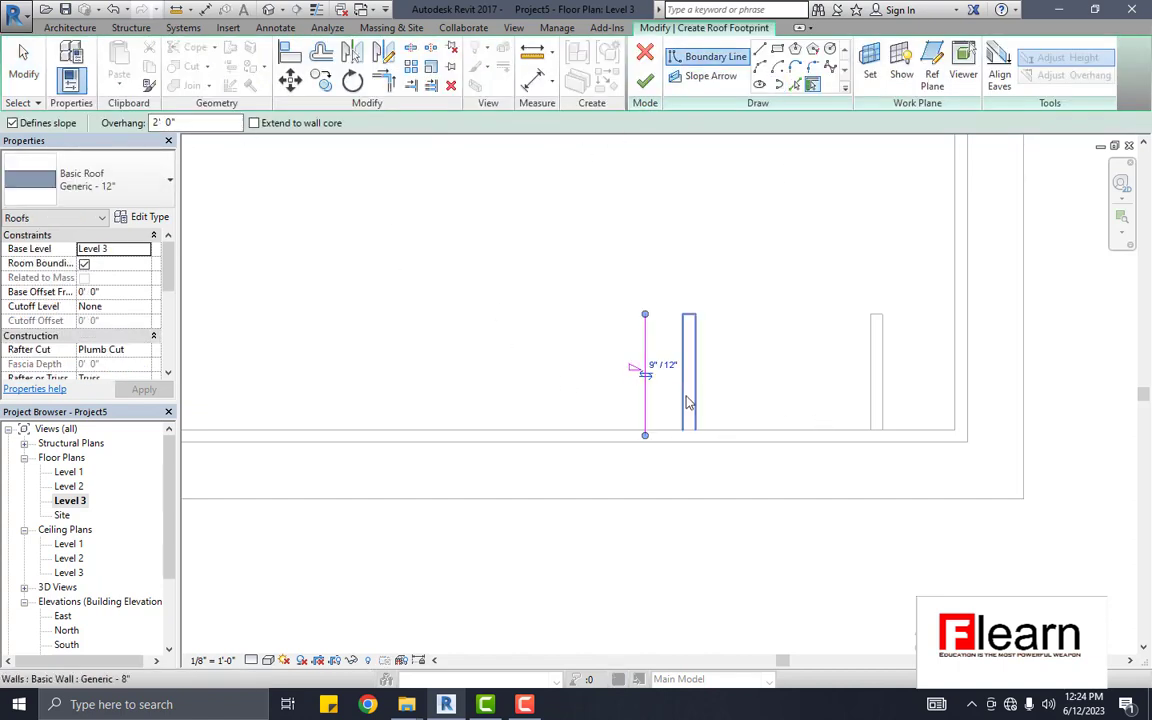
left_click(777, 451)
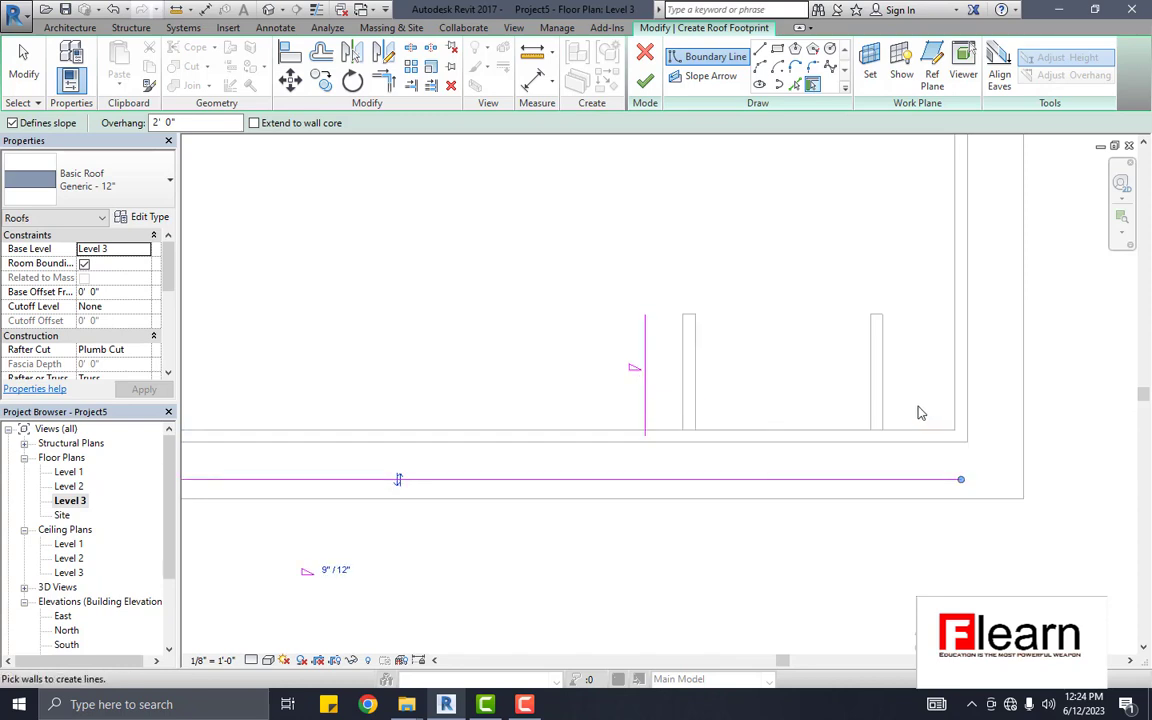
left_click(884, 406)
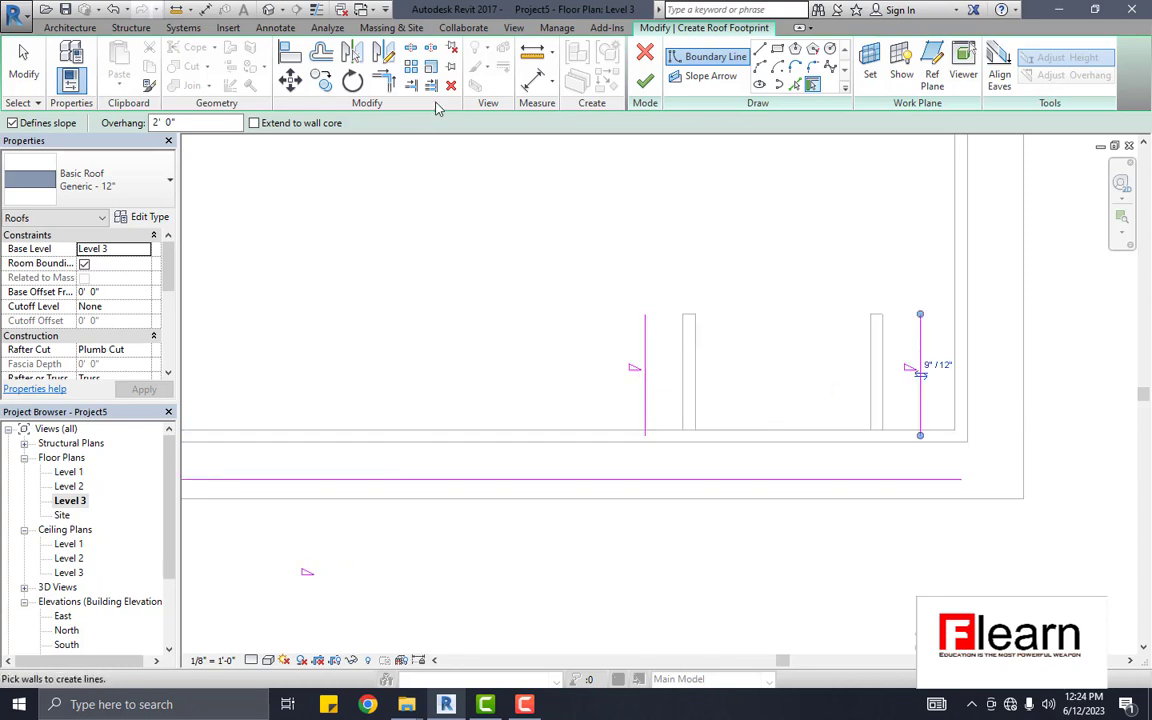
Step: Trim both front corners and draw the top boundary line to close the footprint
left_click(385, 80)
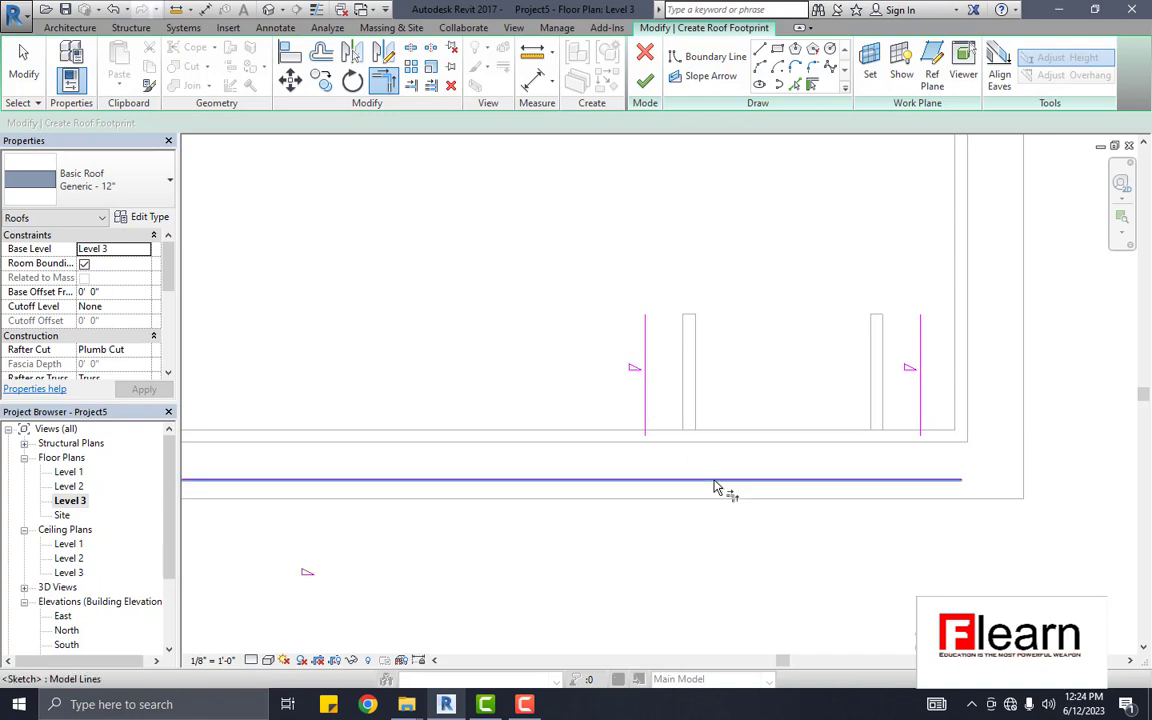
left_click(645, 420)
left_click(771, 478)
left_click(920, 420)
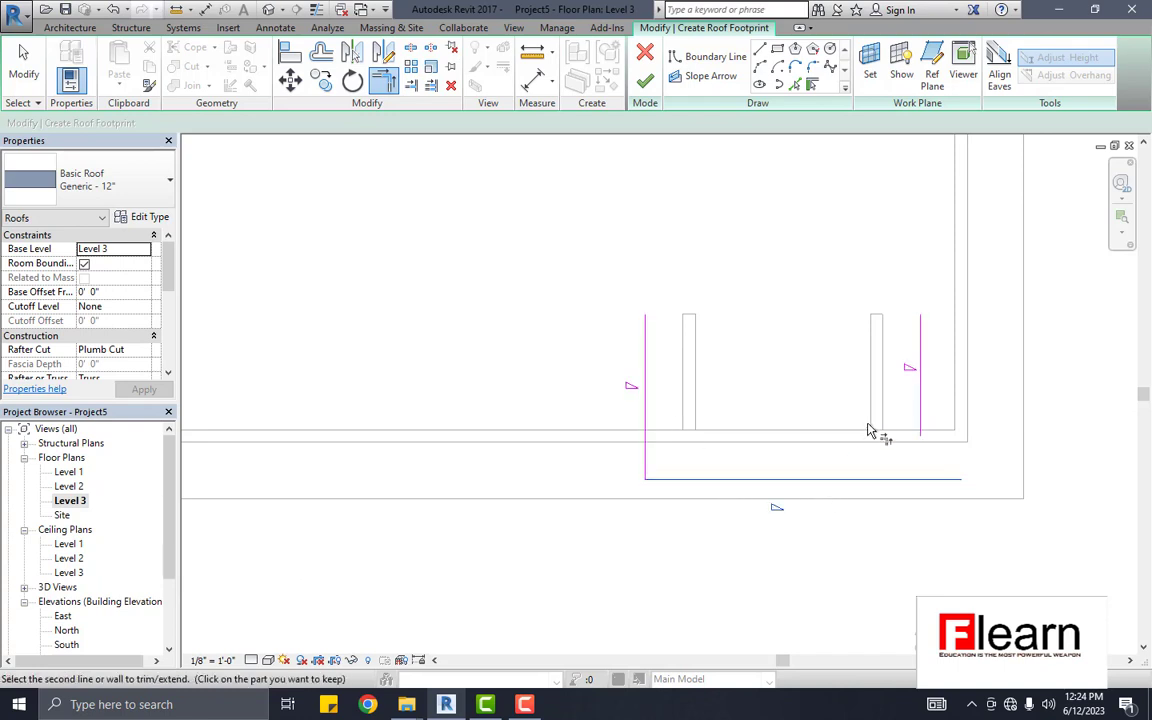
left_click(880, 478)
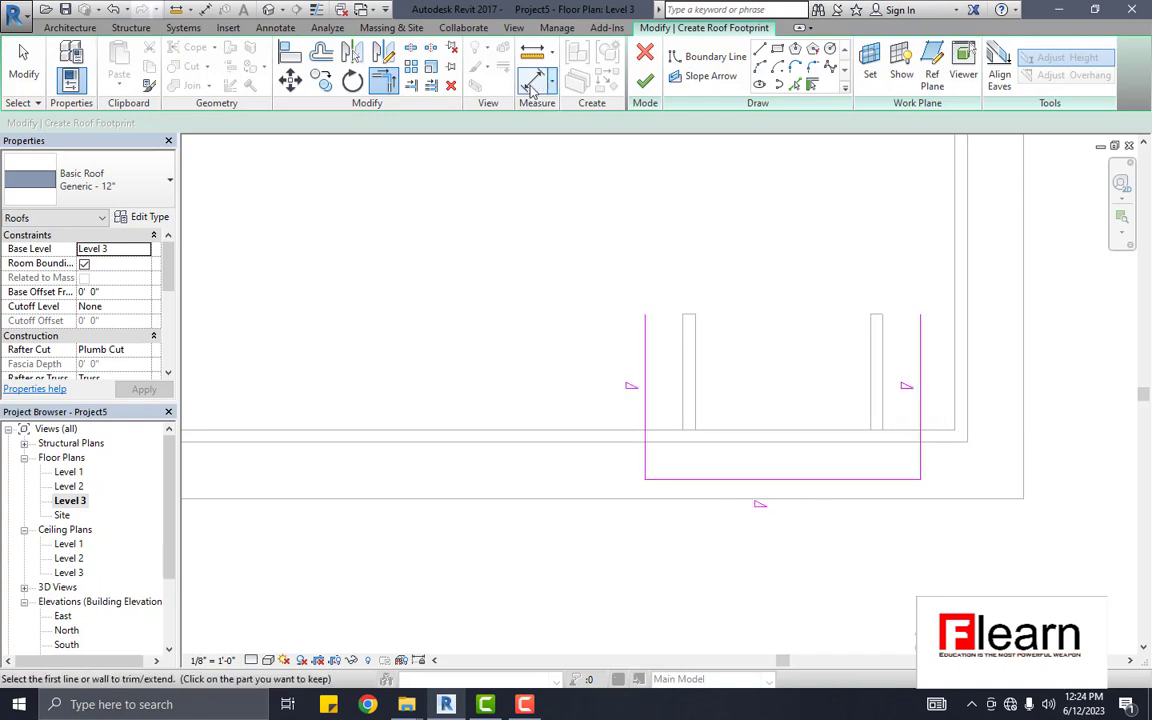
left_click(728, 57)
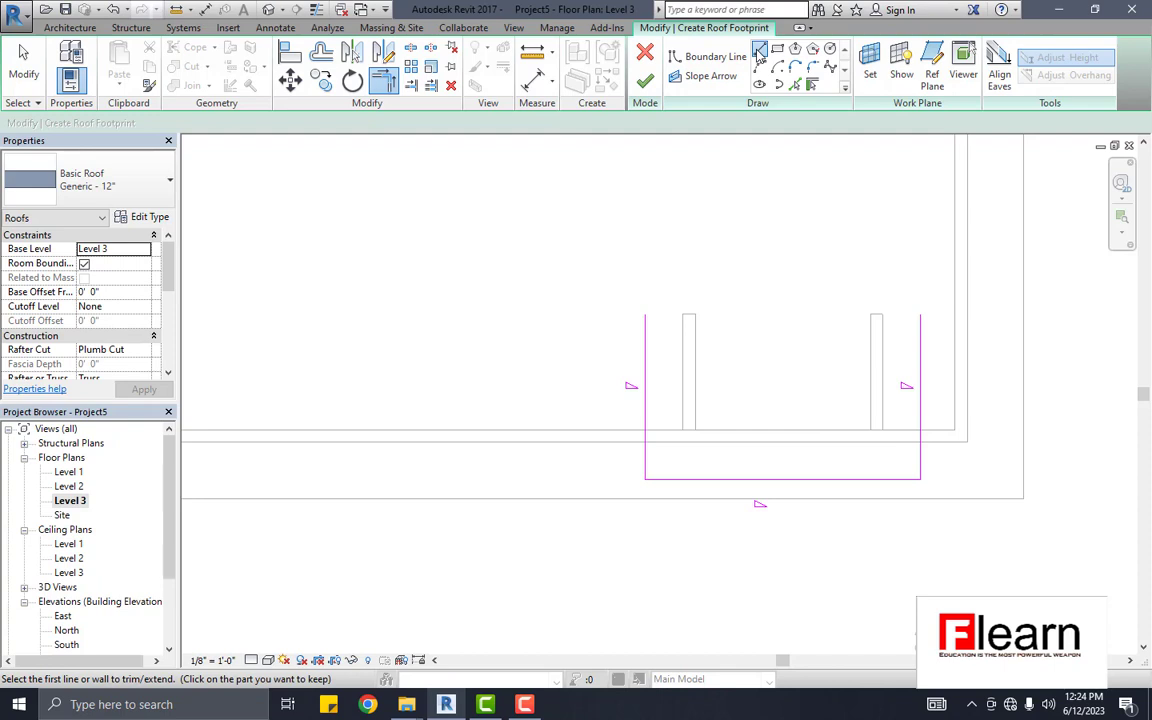
left_click(646, 313)
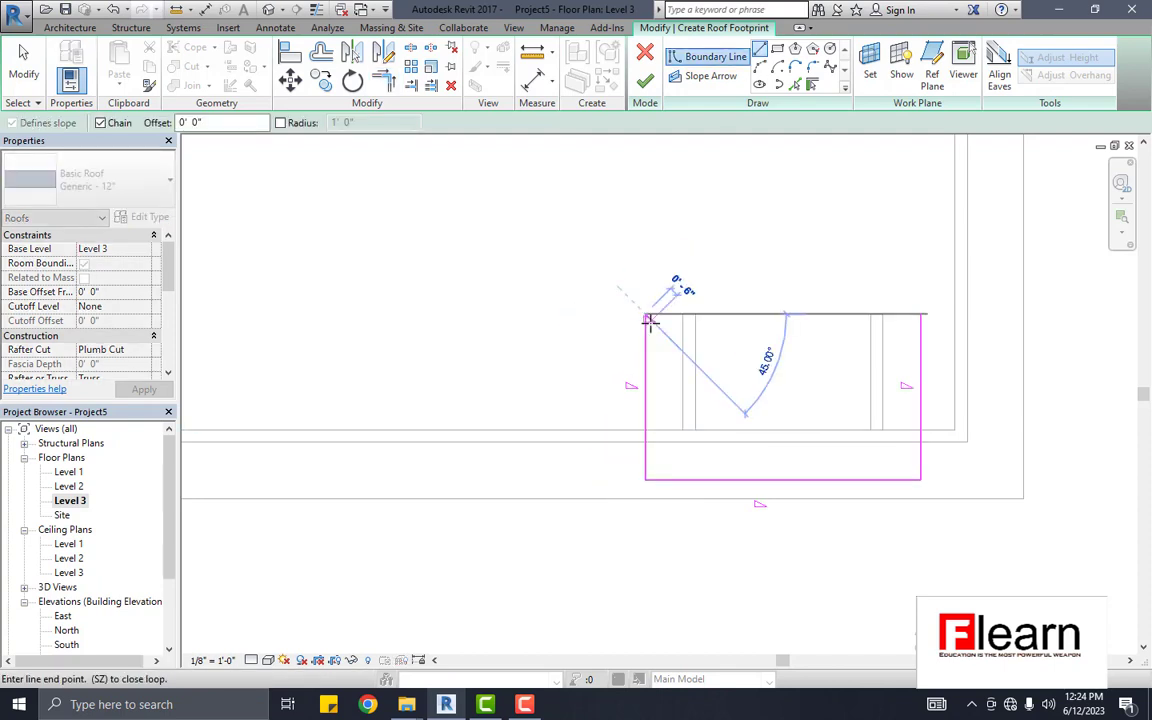
left_click(920, 313)
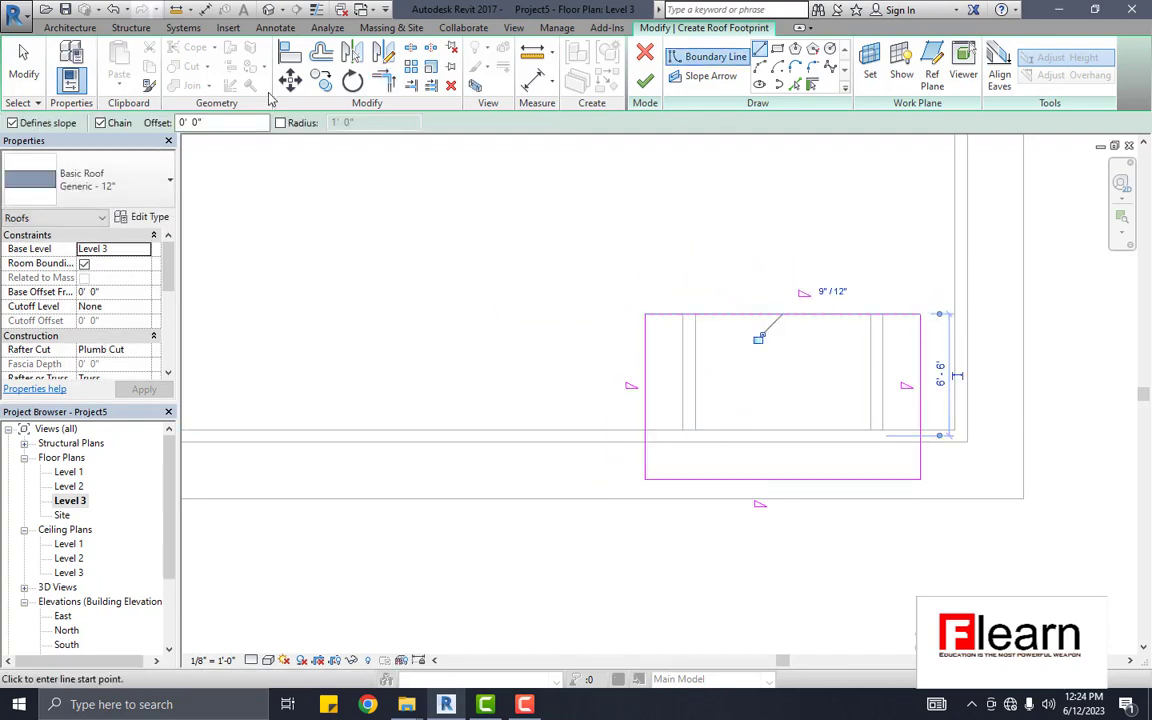
Step: Make the top and bottom edges non-sloping, finish the roof, and attach the walls
left_click(24, 65)
mouse_move(835, 574)
left_mouse_down()
mouse_move(700, 276)
mouse_move(690, 293)
left_mouse_up()
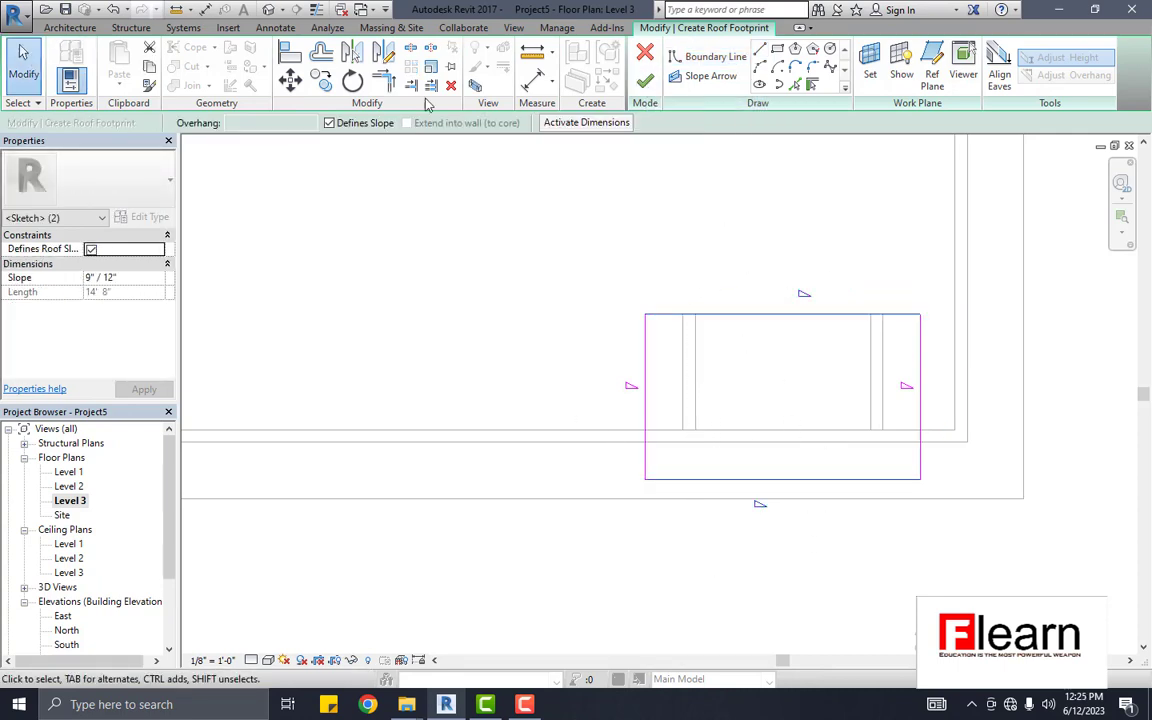
left_click(329, 122)
left_click(647, 84)
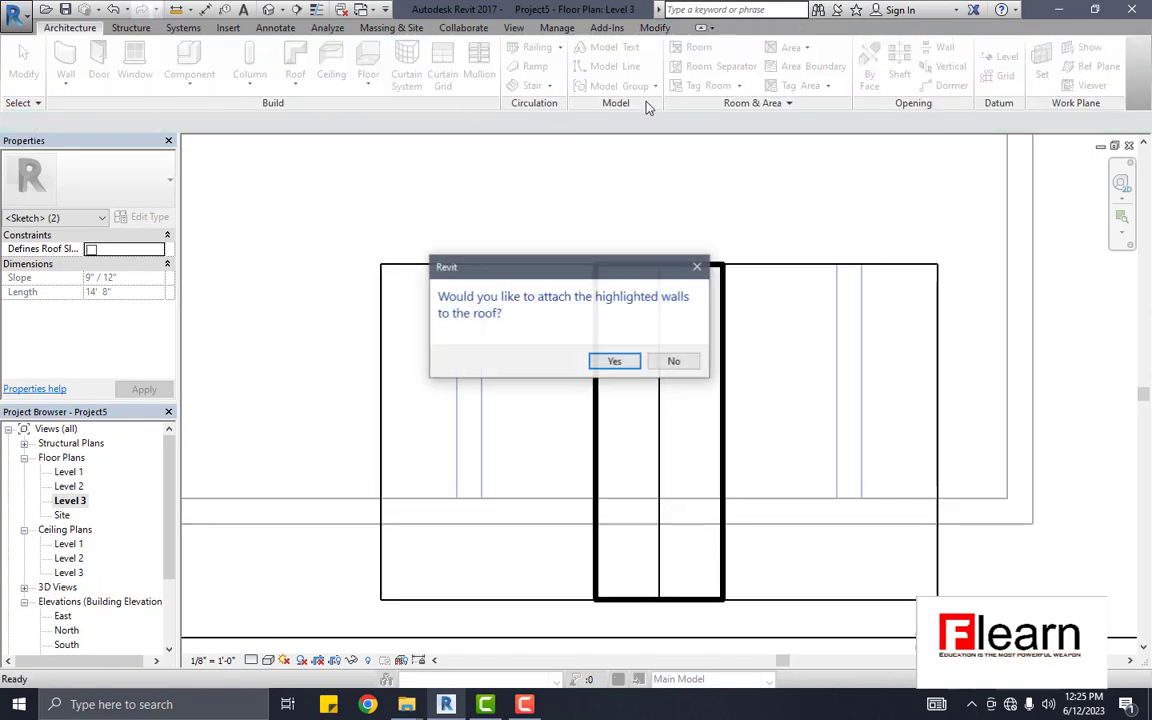
left_click(618, 360)
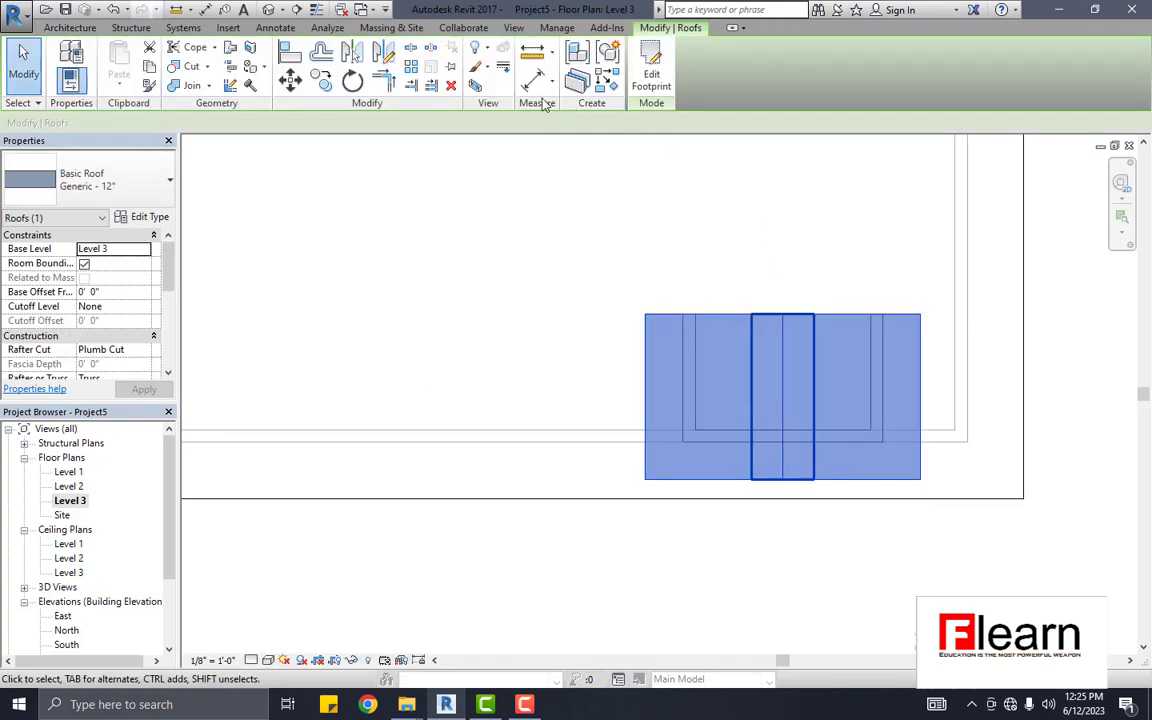
Step: Switch to the 3D view, orbit close to the right dormer, and select its roof
left_click(268, 10)
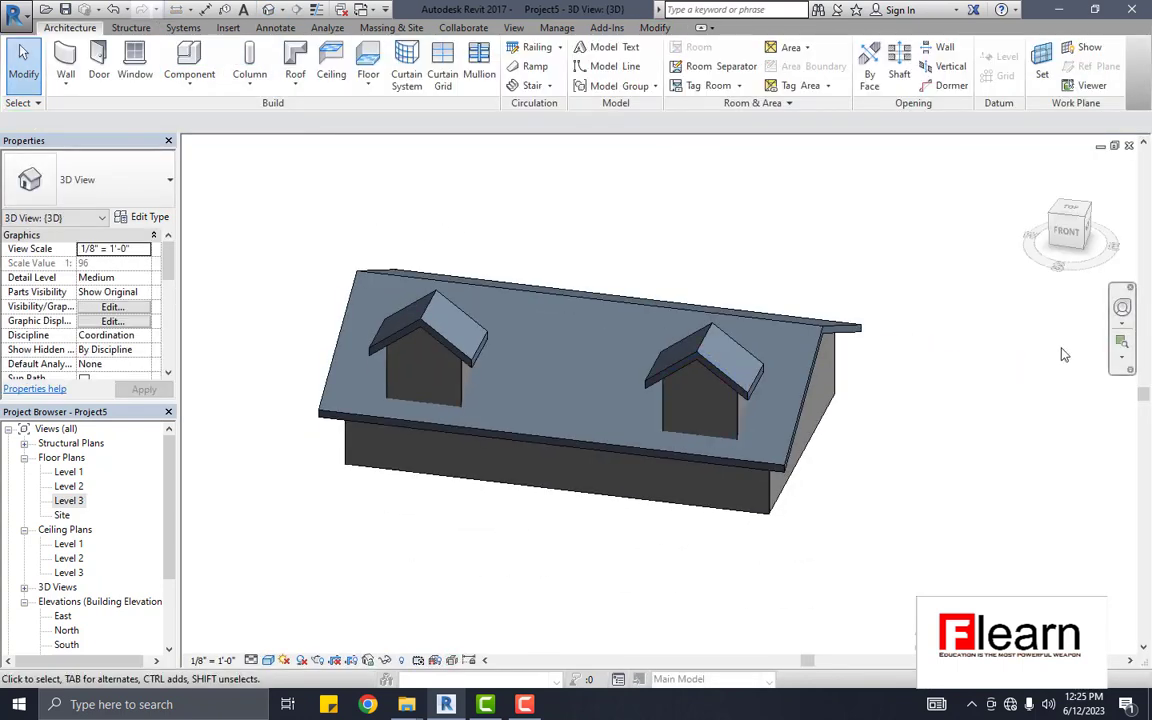
left_click(1121, 310)
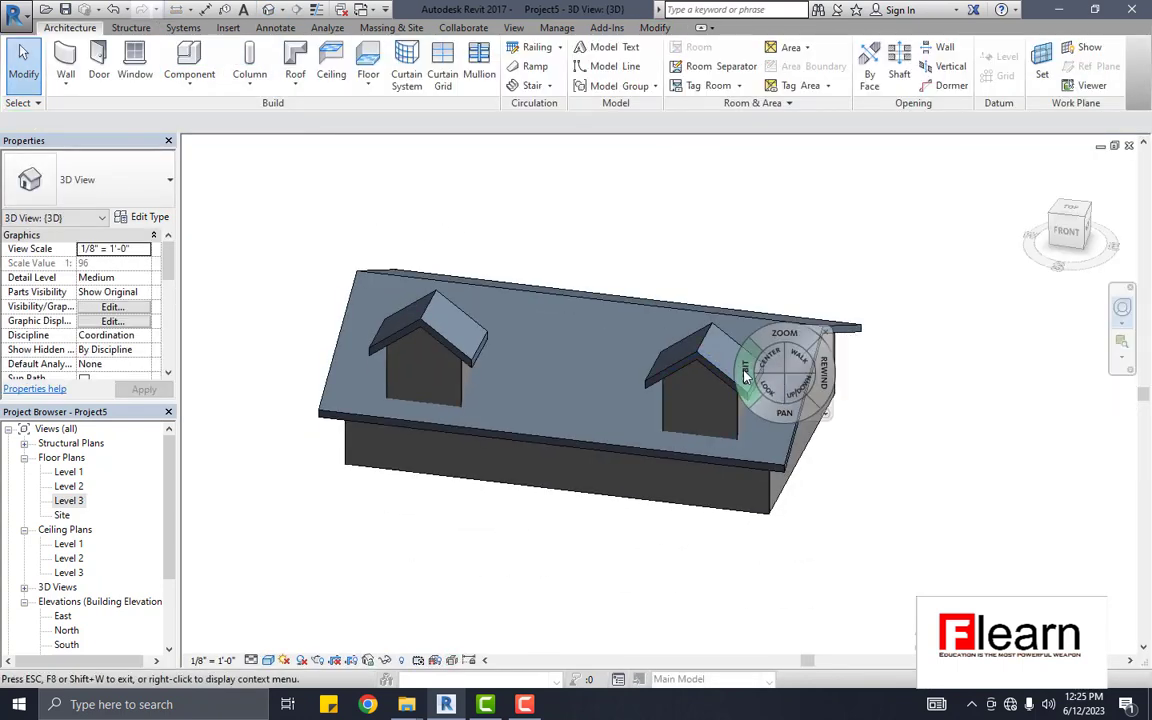
left_click_drag(746, 411, 926, 334)
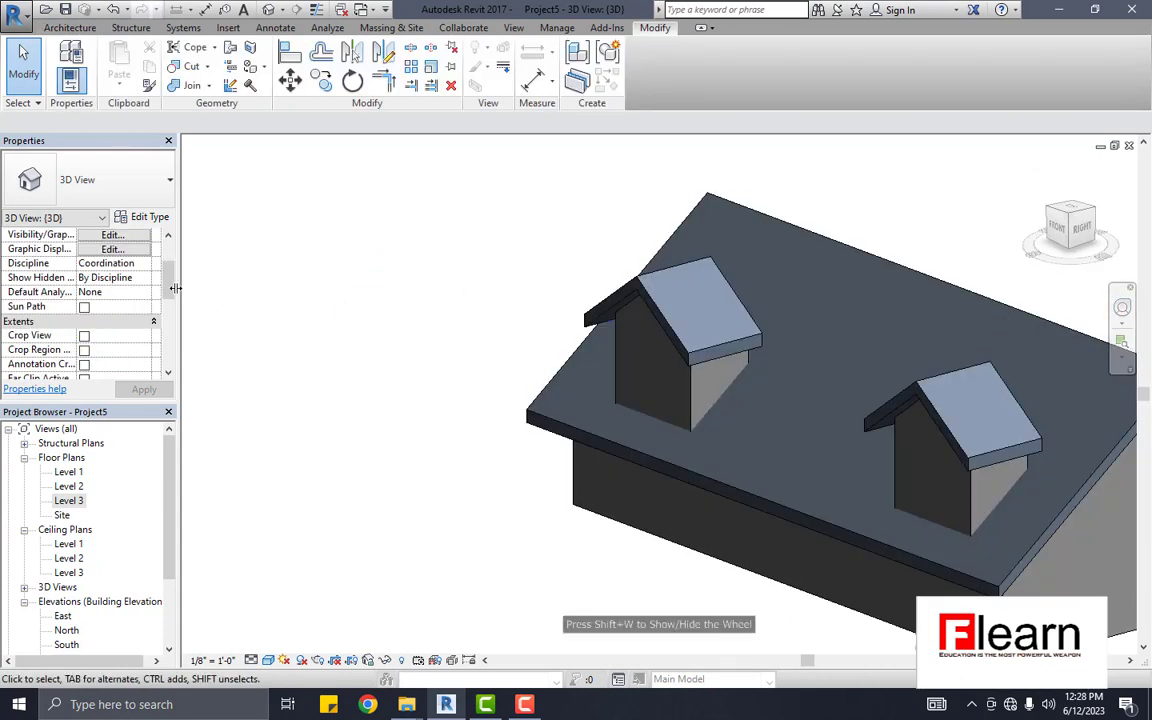
left_click(1121, 310)
mouse_move(1095, 350)
left_mouse_down()
mouse_move(833, 362)
mouse_move(870, 386)
mouse_move(900, 180)
left_mouse_up()
left_click(915, 170)
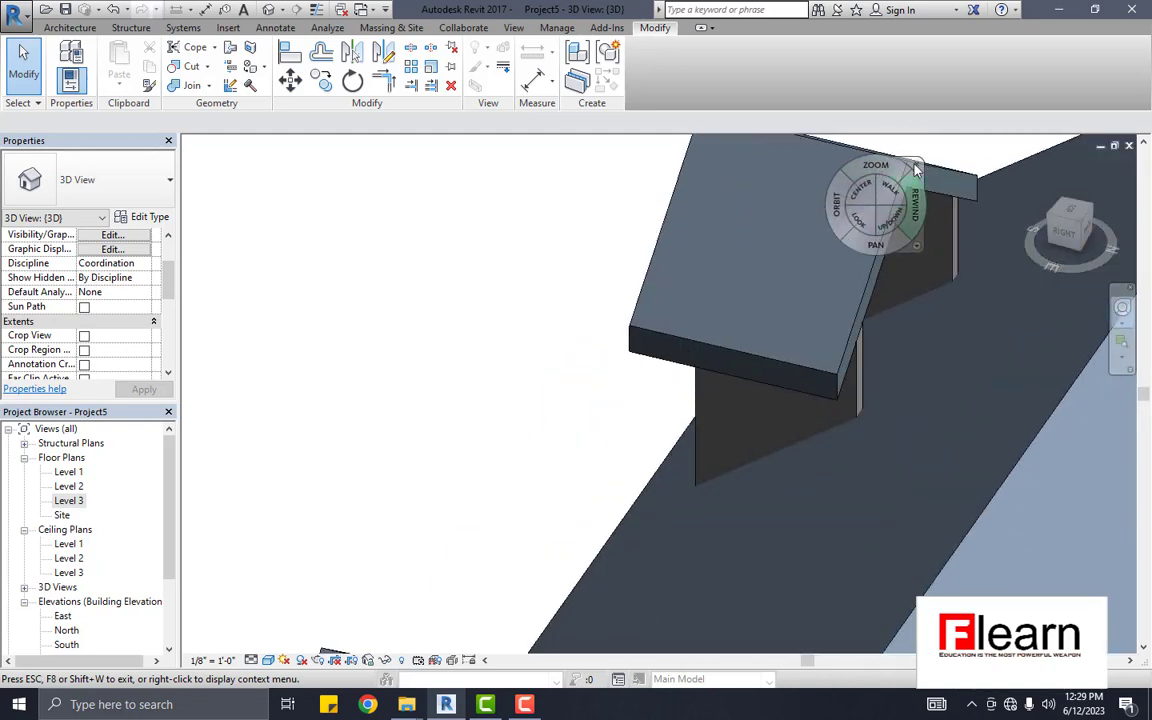
left_click_drag(918, 170, 910, 205)
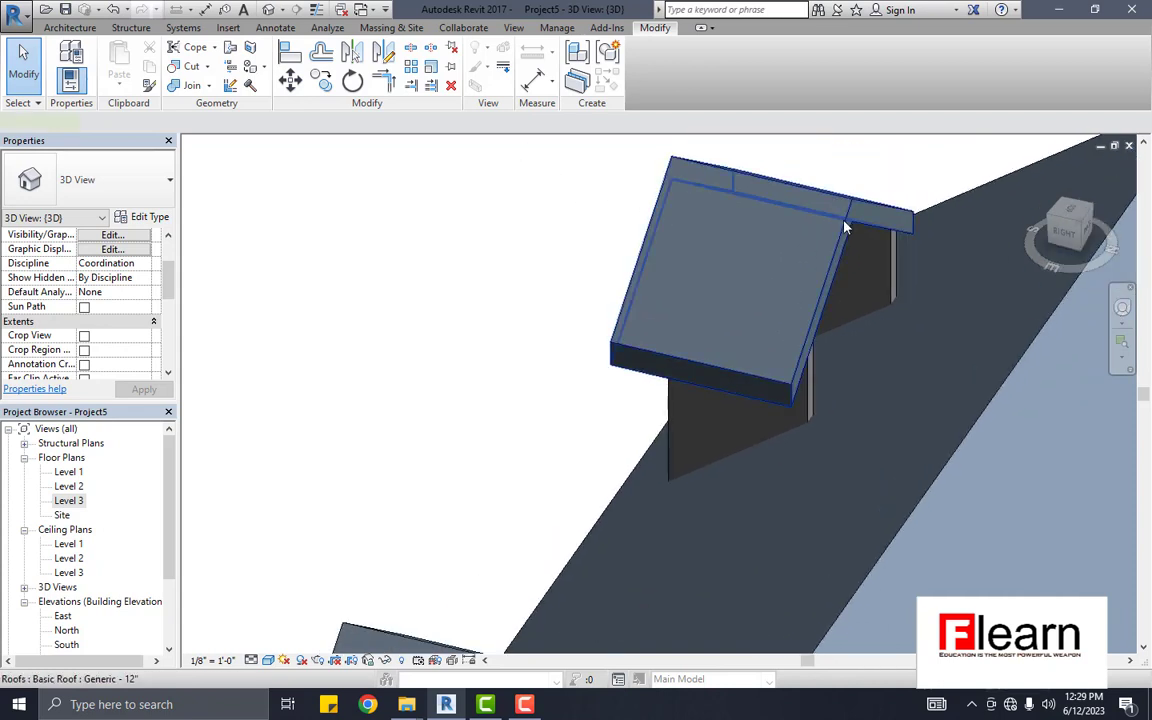
left_click(759, 197)
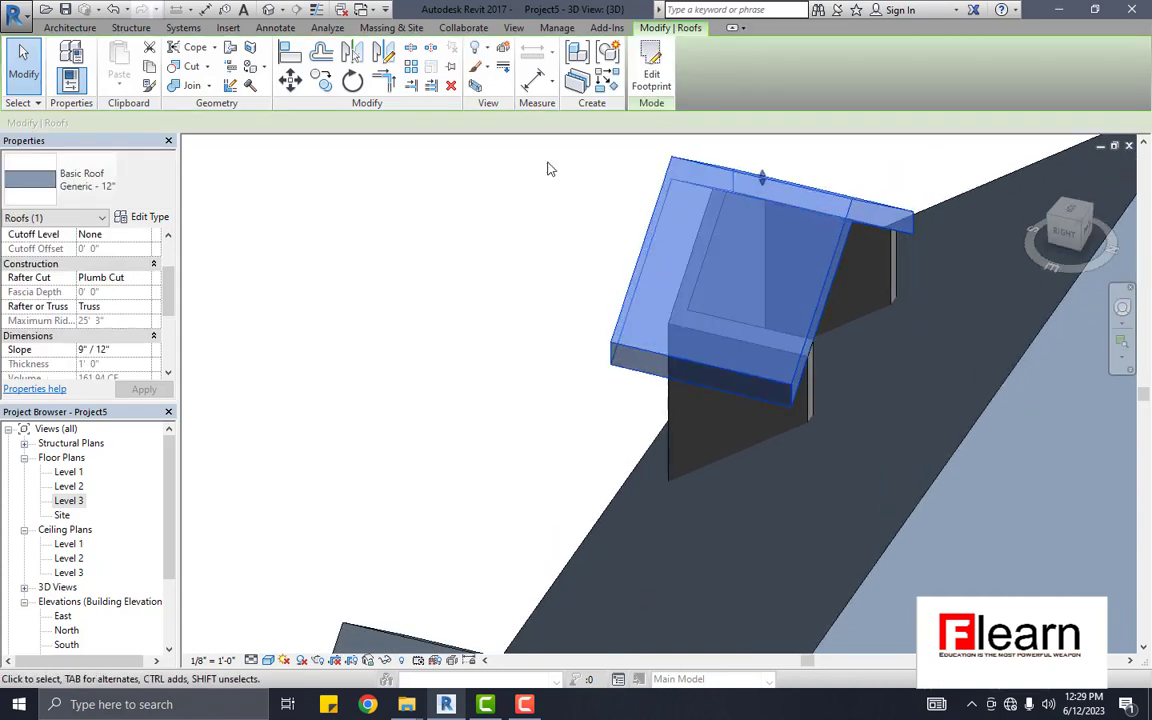
Step: Join the first dormer roof's back edge onto the main roof face
left_click(230, 50)
left_click(832, 278)
scroll(800, 288, "down", 2)
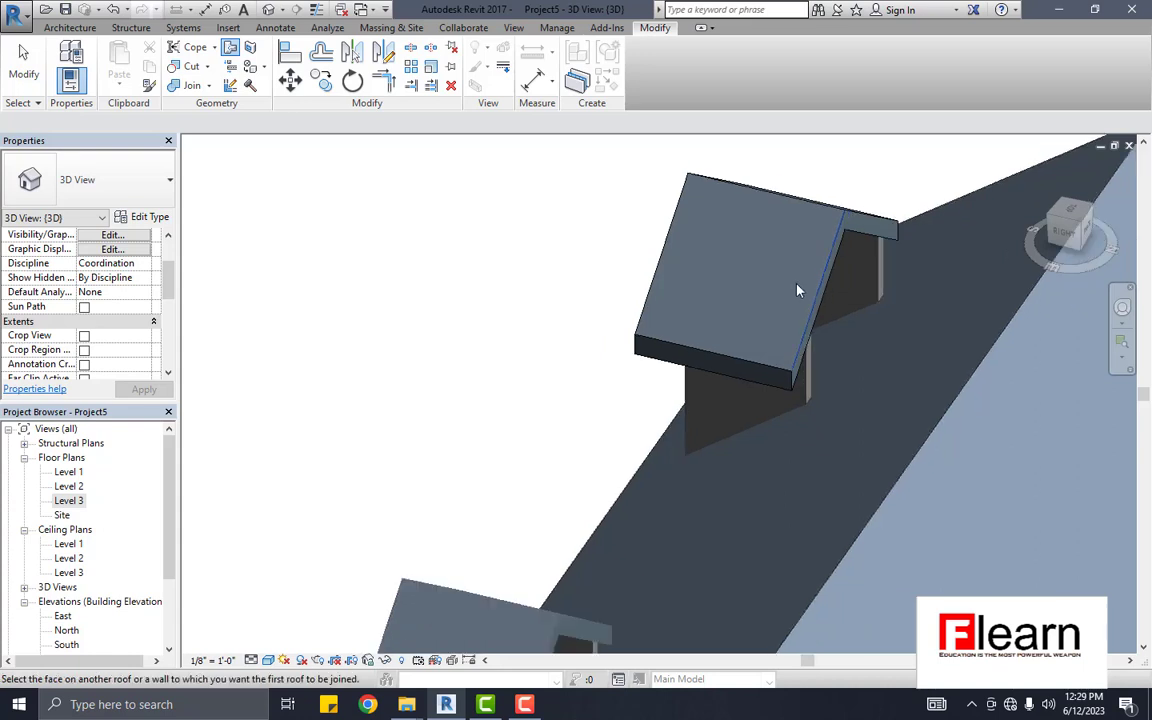
left_click(985, 324)
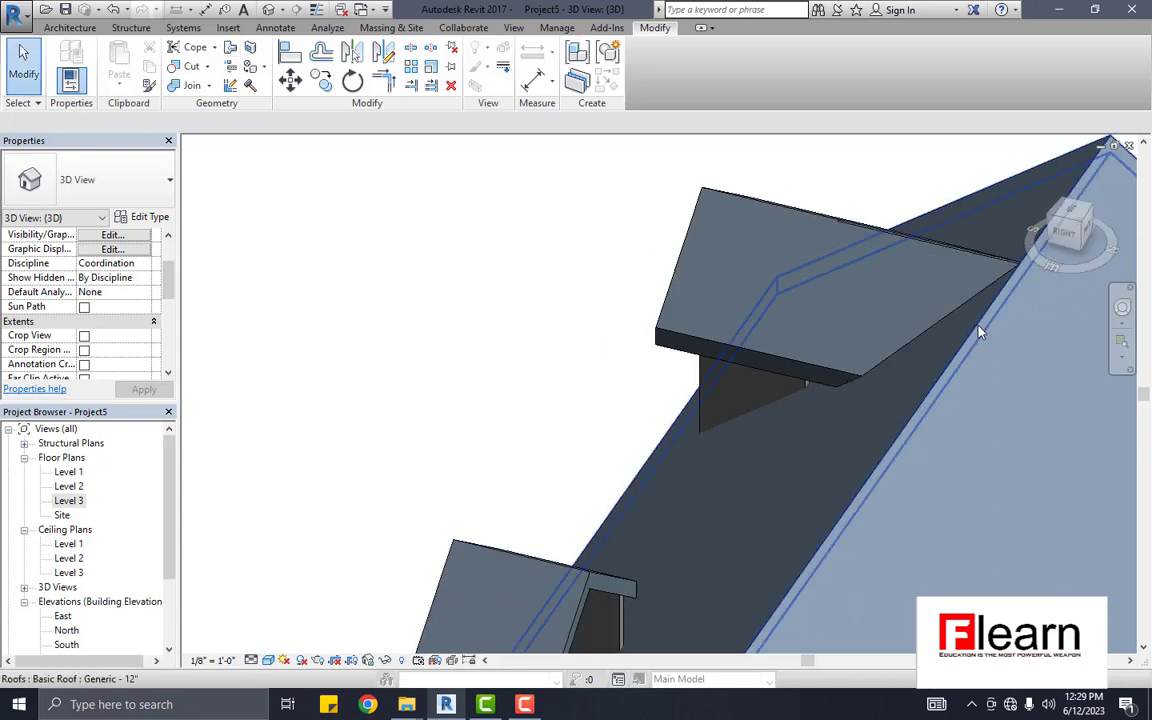
scroll(893, 357, "down", 3)
scroll(751, 507, "down", 2)
scroll(733, 391, "up", 3)
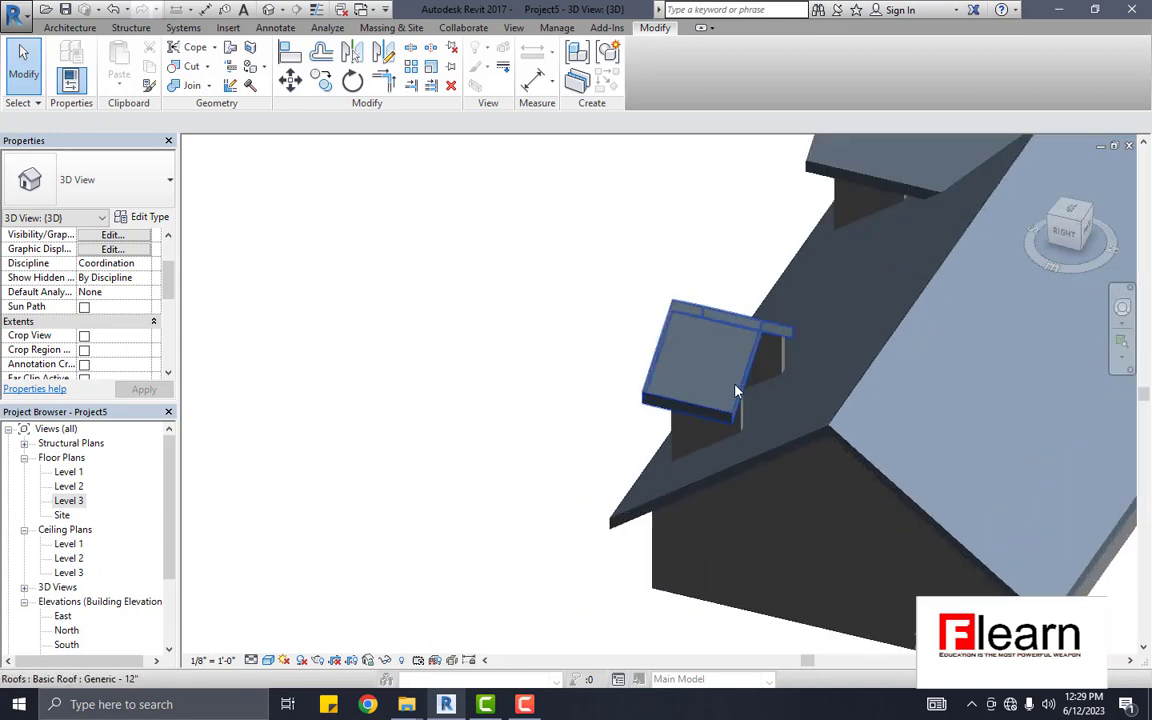
scroll(738, 379, "up", 2)
Step: Join the second dormer roof's back edge into the main roof face as well
middle_click_drag(738, 379, 746, 380, "shift")
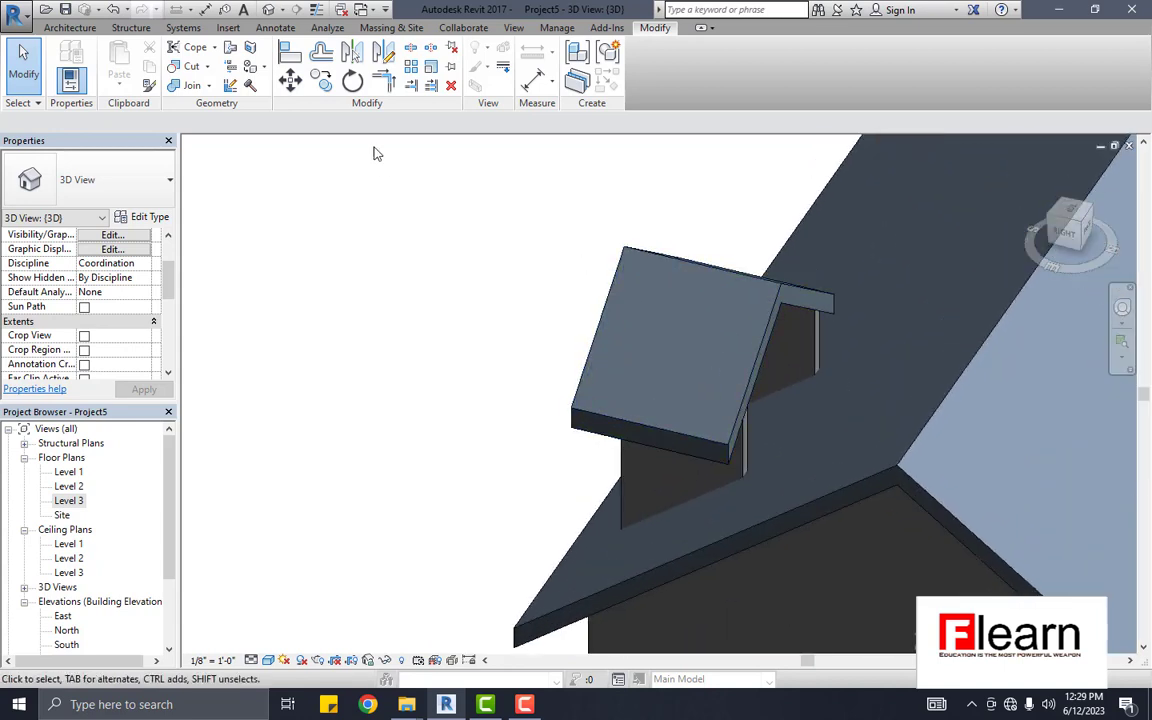
left_click(686, 300)
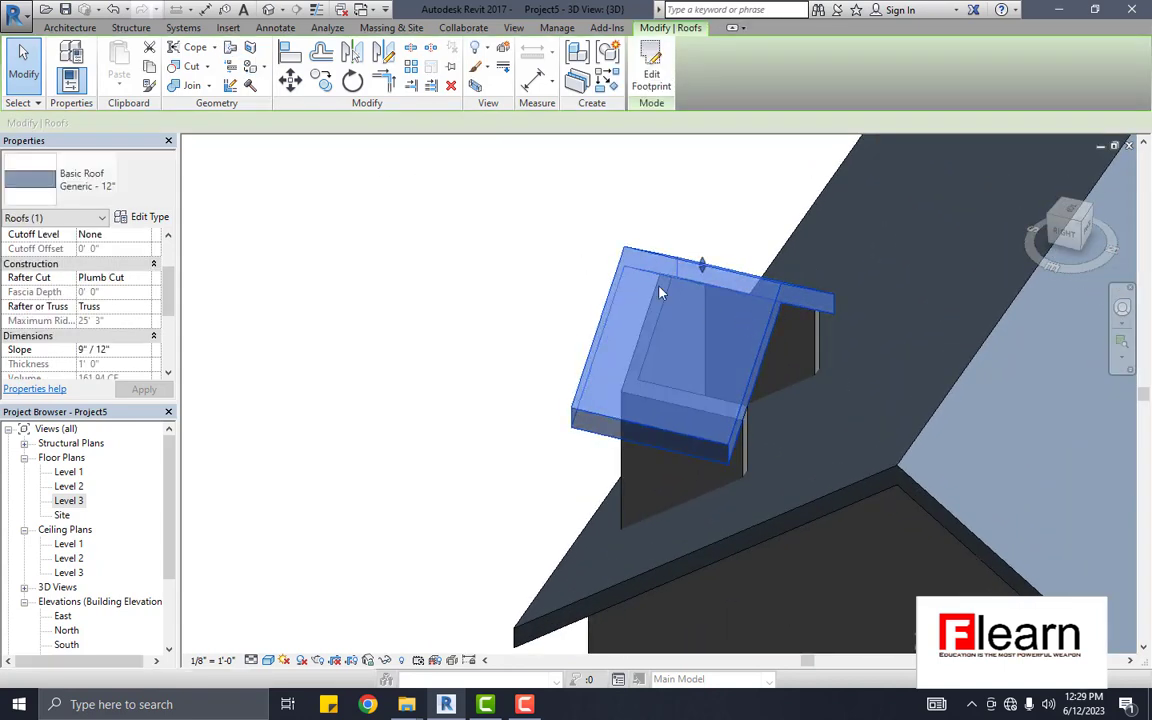
left_click(232, 50)
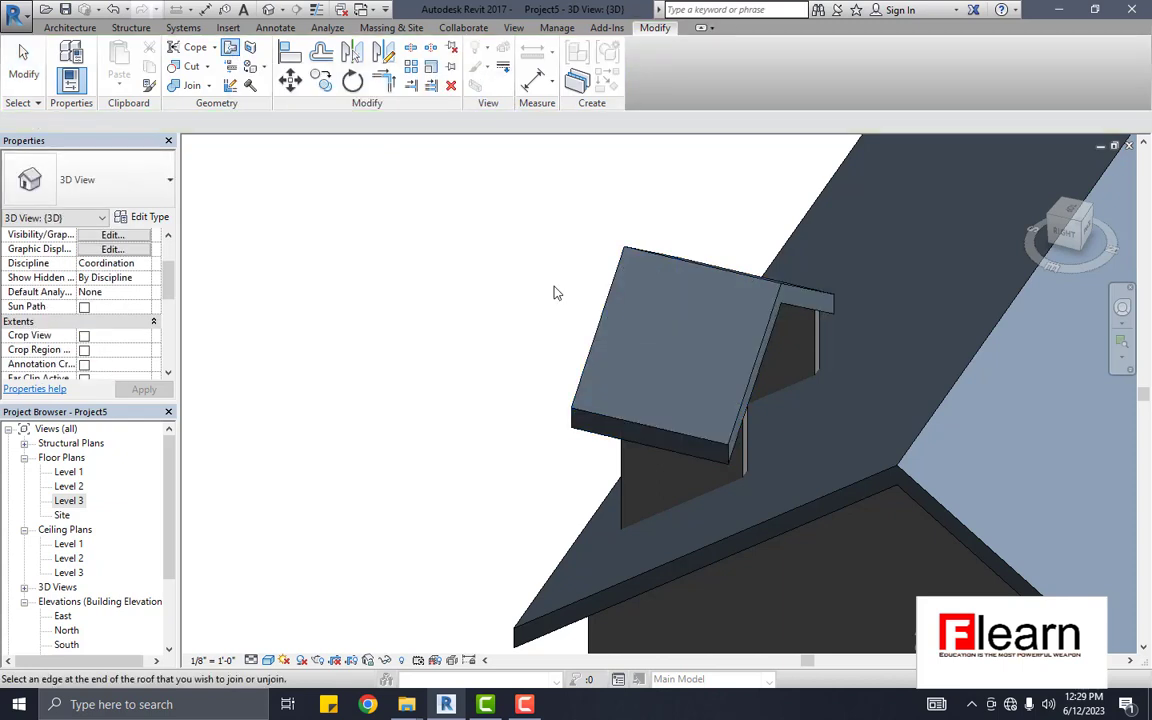
left_click(760, 358)
left_click(936, 414)
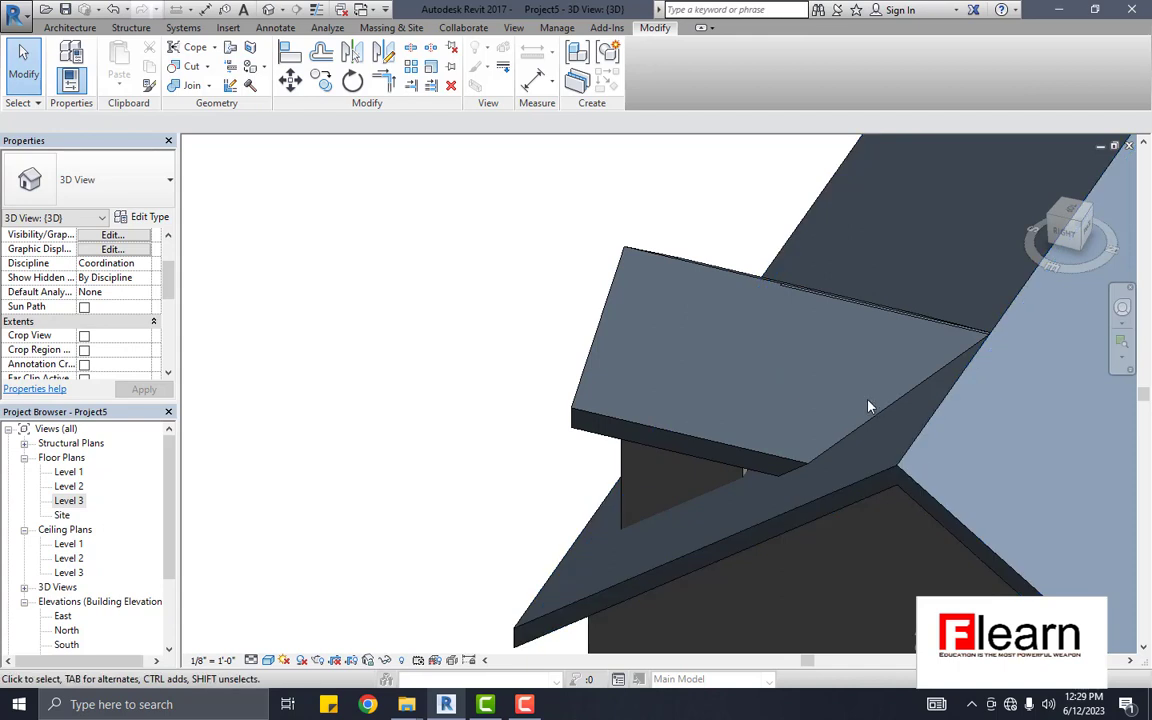
left_click(1122, 307)
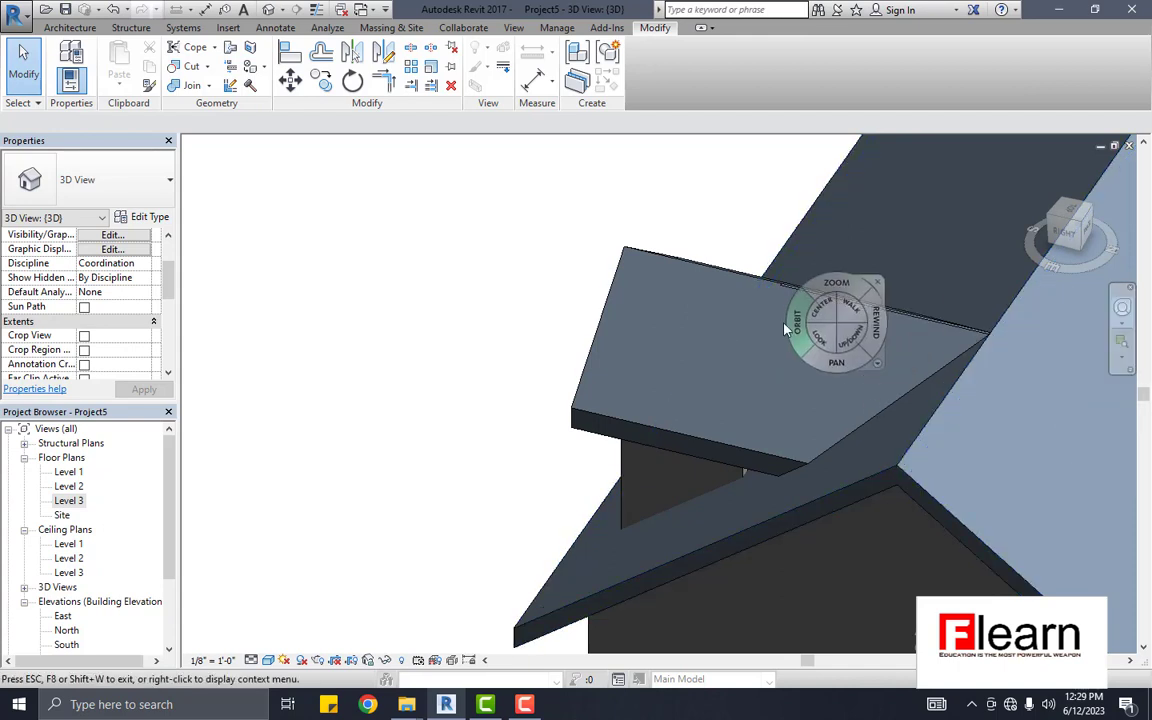
left_click_drag(800, 322, 856, 281)
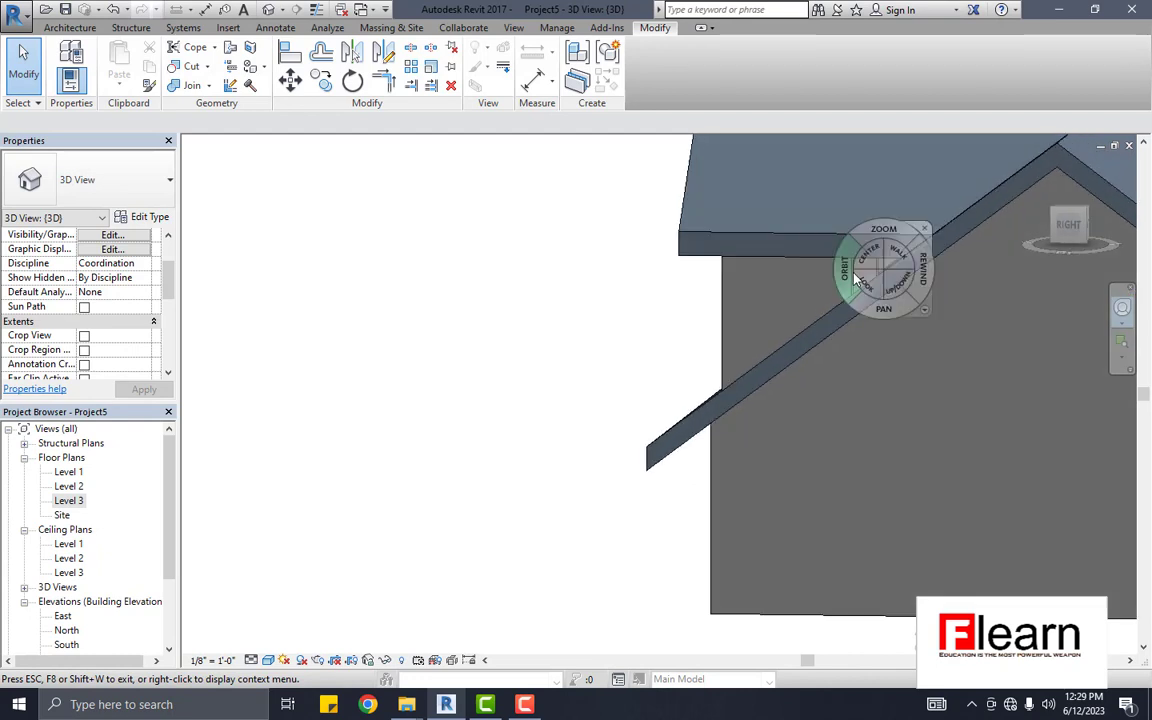
scroll(910, 245, "up", 1)
scroll(870, 272, "up", 3)
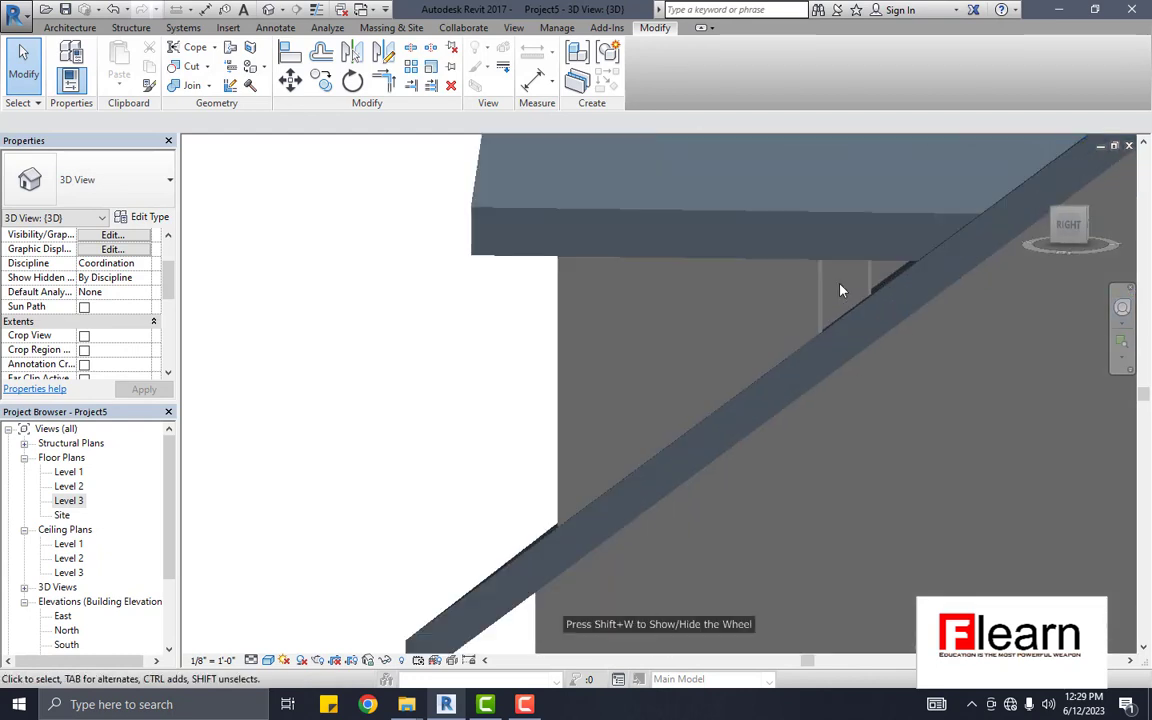
scroll(830, 290, "up", 2)
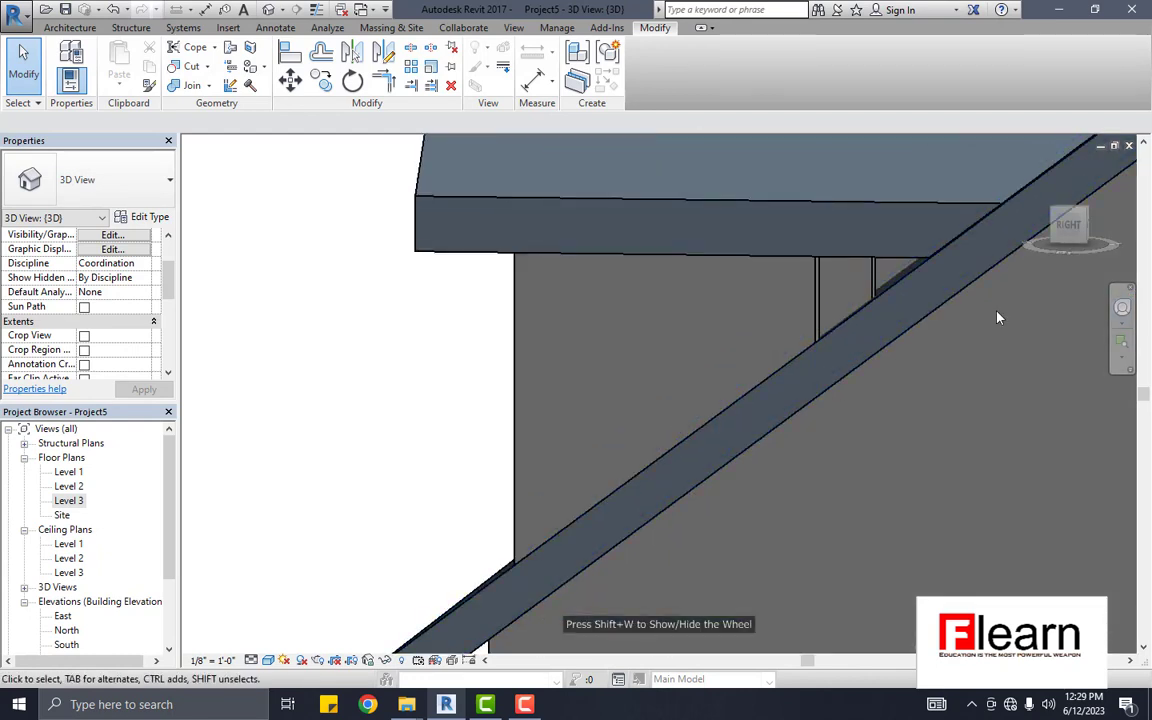
left_click(268, 660)
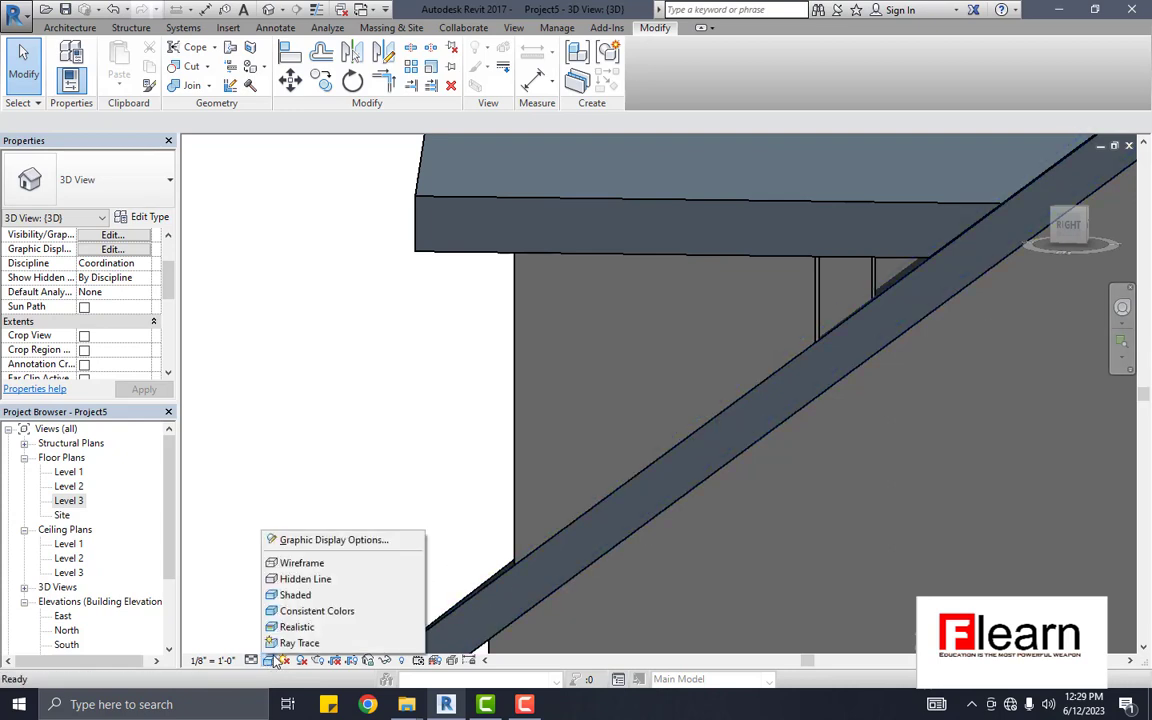
left_click(300, 579)
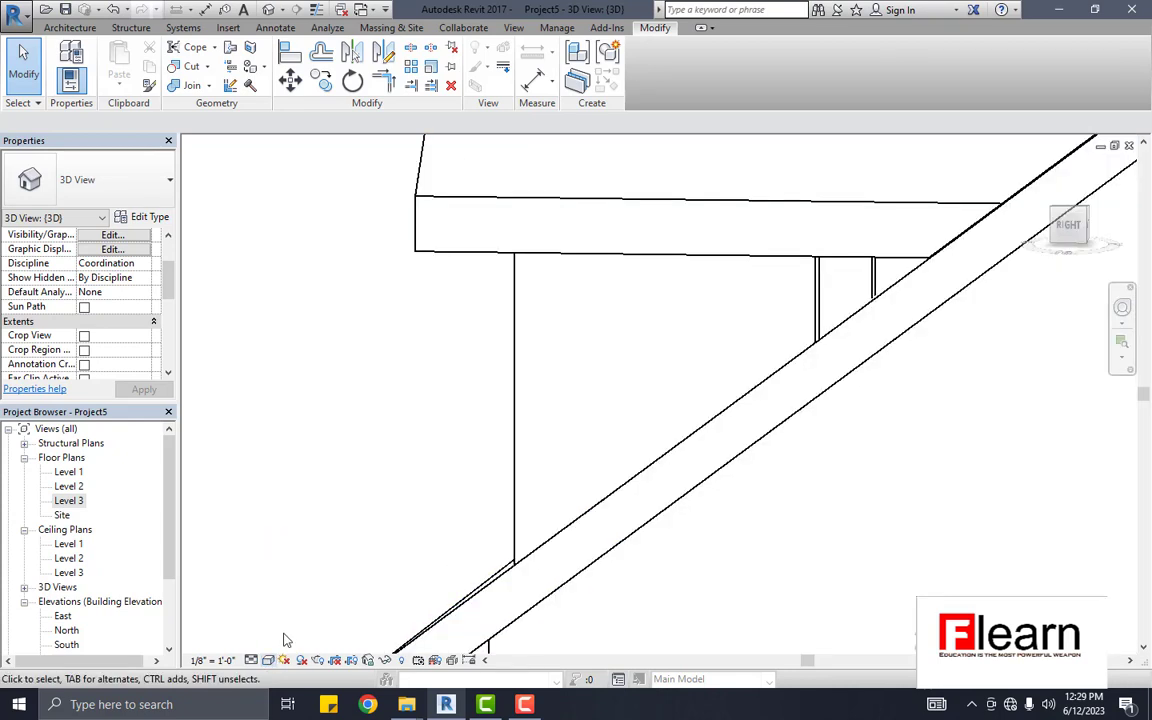
left_click(268, 660)
left_click(300, 568)
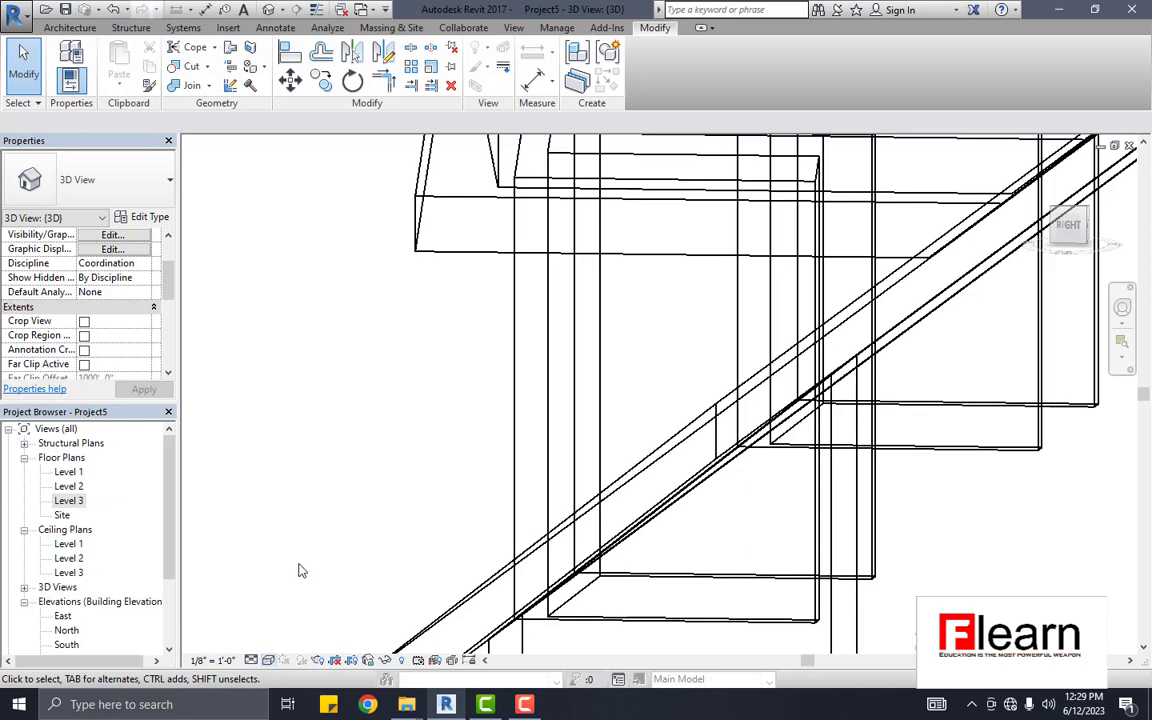
left_click(268, 660)
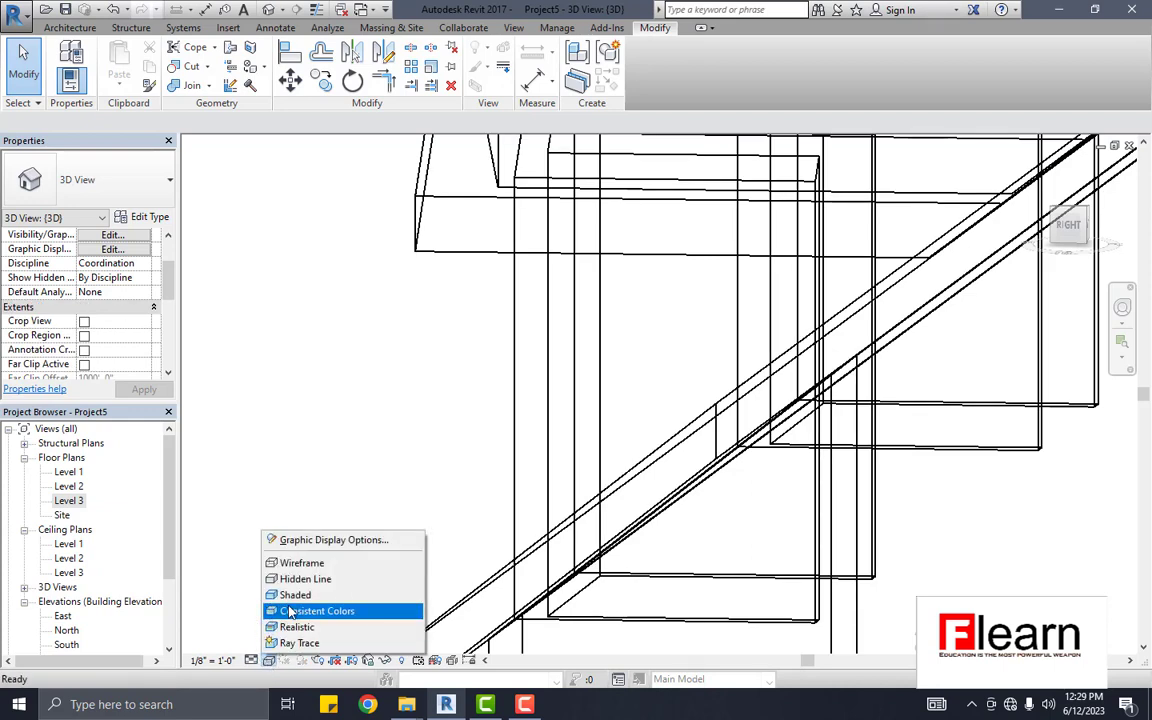
left_click(300, 591)
scroll(441, 612, "down", 2)
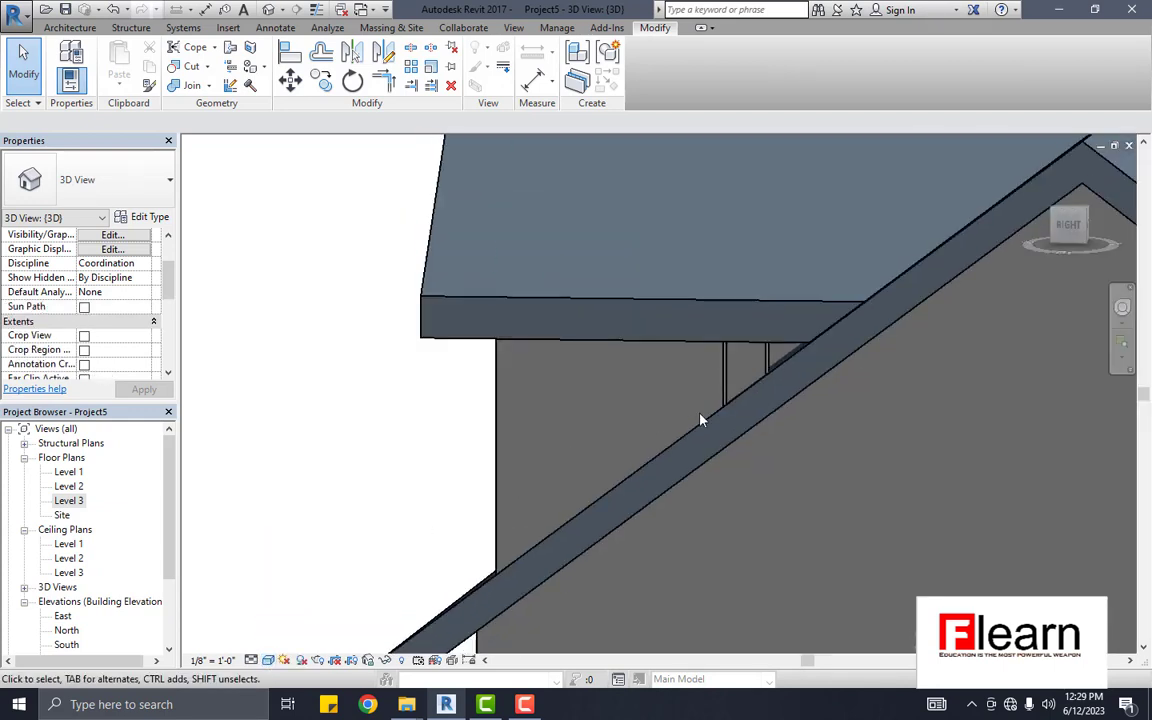
Step: Select the dormer side wall and open its profile for editing, dismissing the attachment warning
left_click(728, 392)
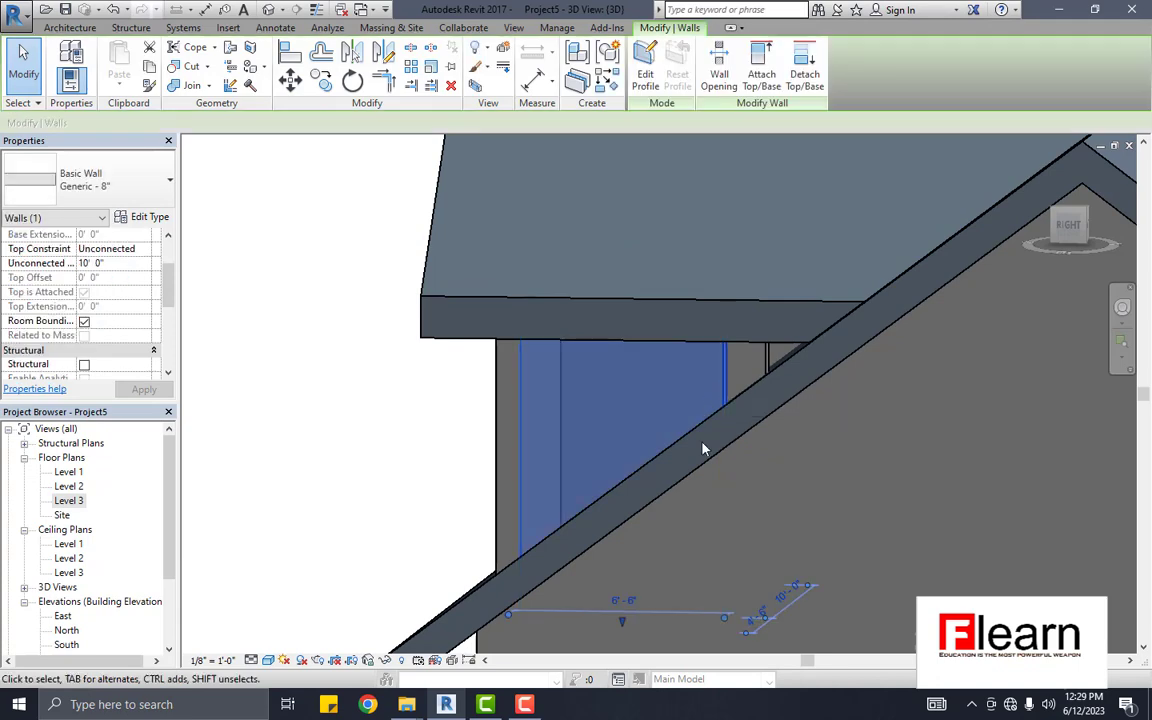
scroll(693, 413, "down", 2)
scroll(706, 360, "up", 2)
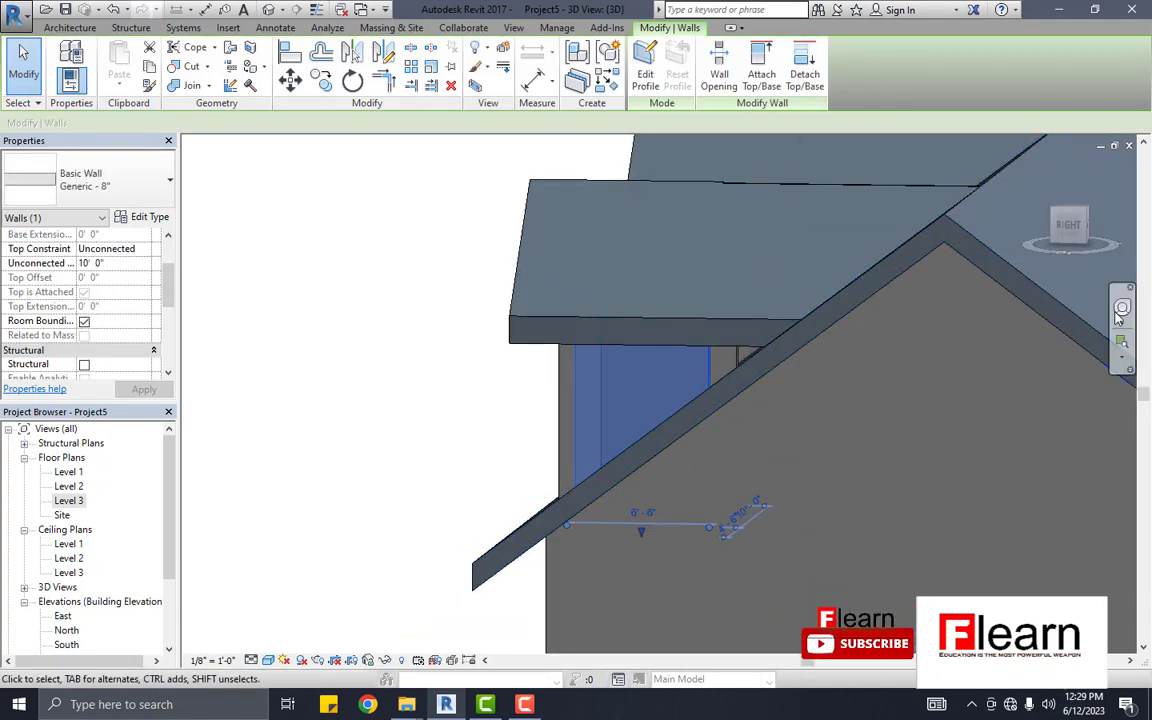
middle_click_drag(978, 355, 966, 360, "shift")
left_click(1041, 313)
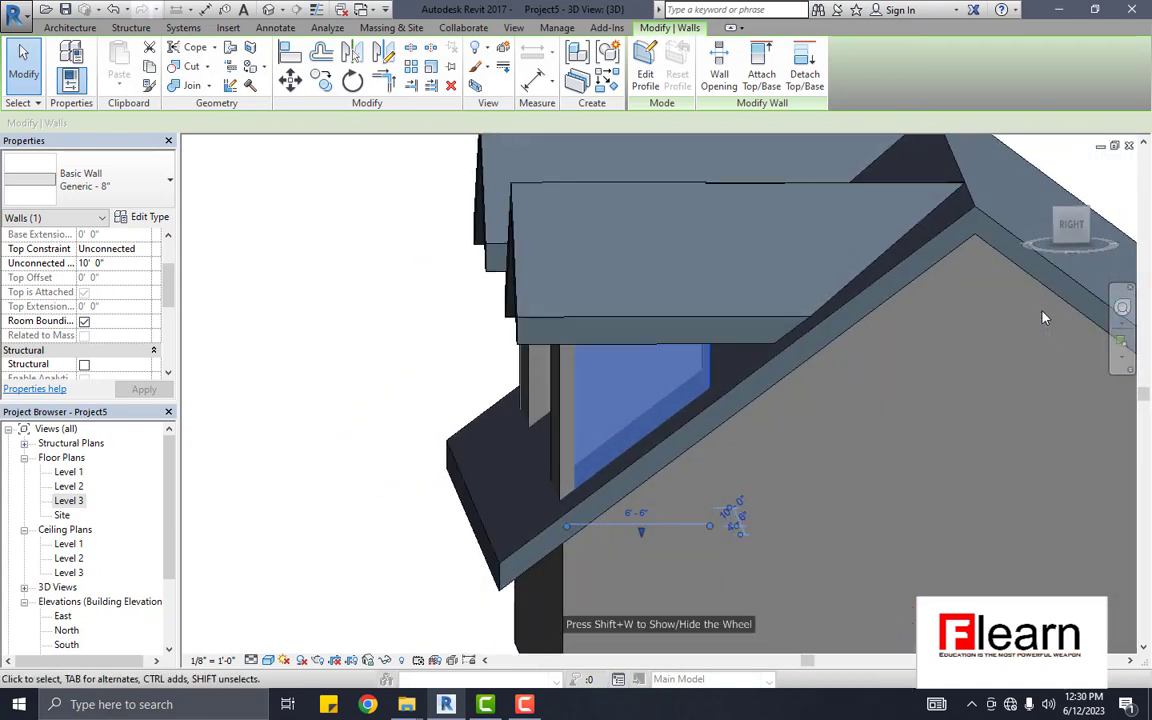
left_click(646, 66)
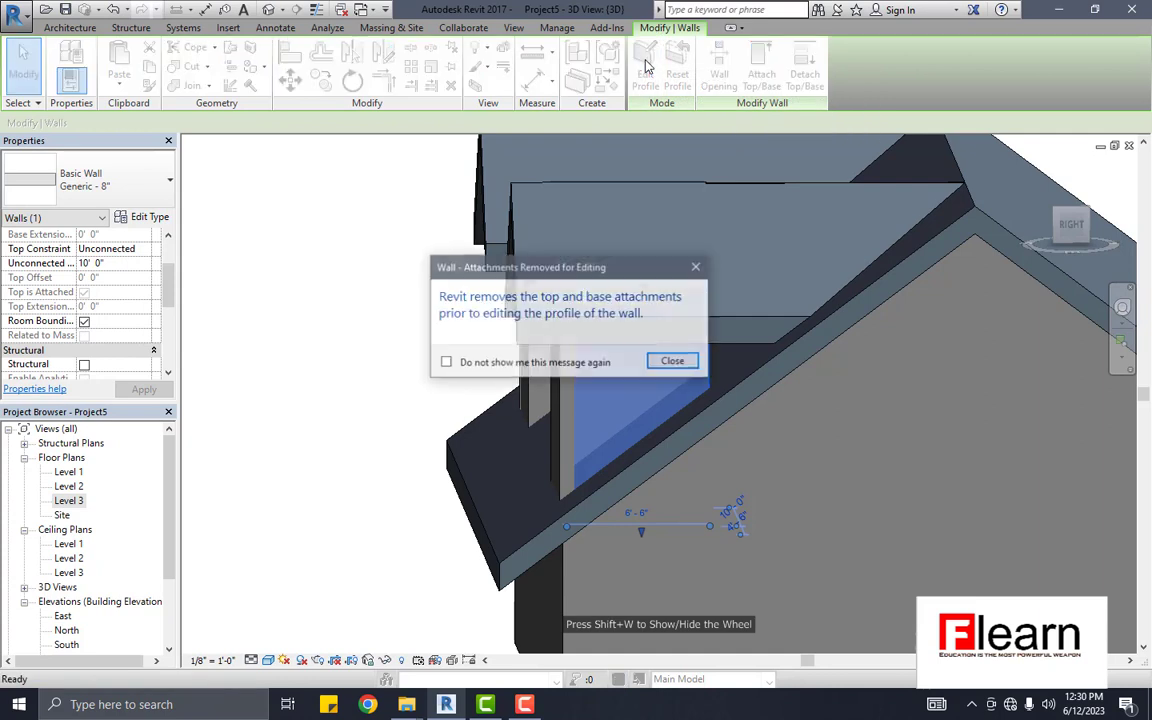
left_click(675, 362)
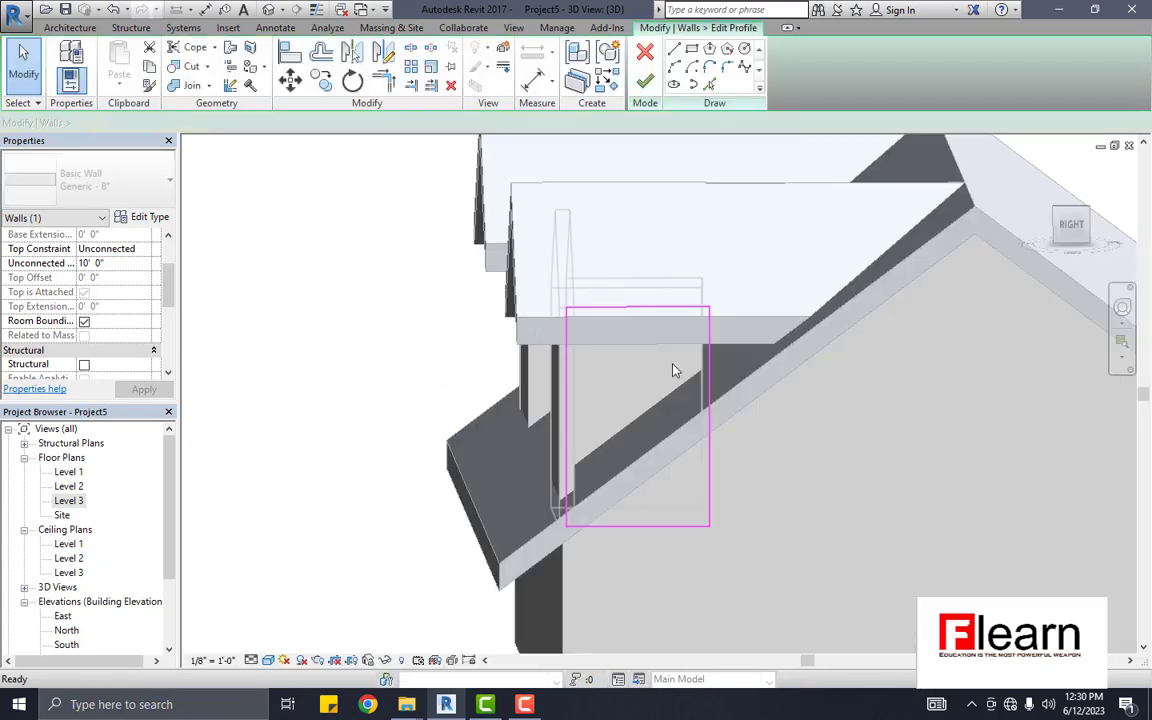
scroll(711, 345, "up", 1)
scroll(712, 343, "up", 2)
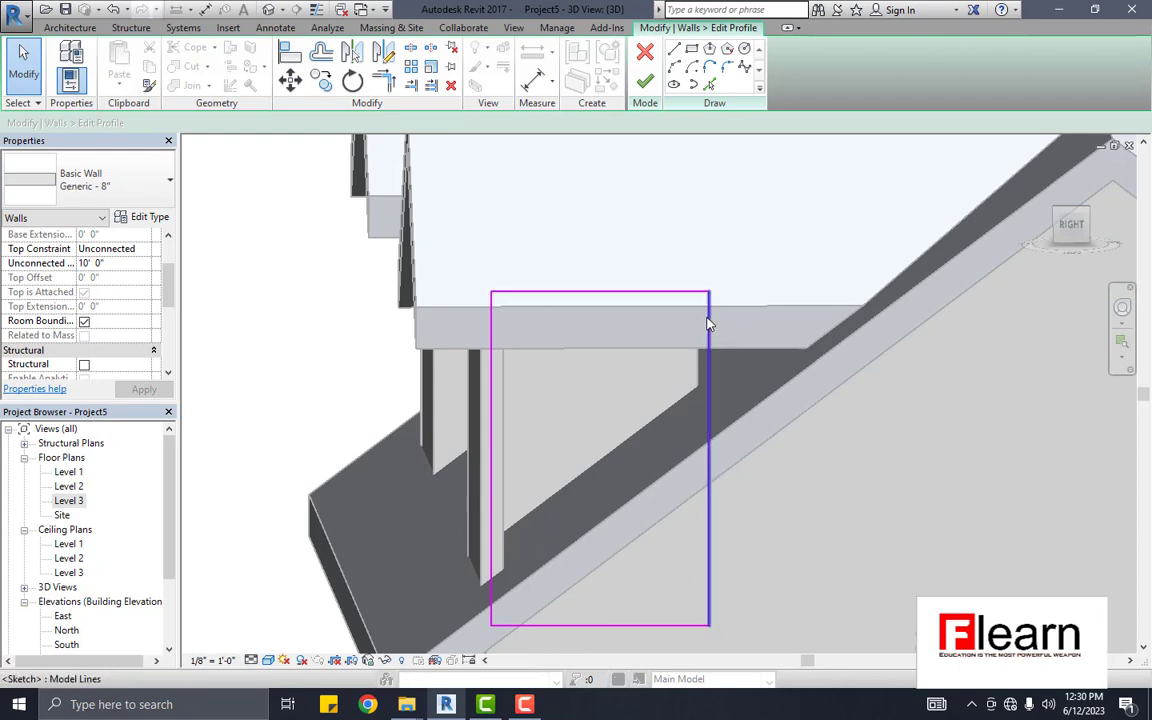
Step: Stretch the profile's top line right to 11' 6" and draw lines down and back left
left_click(713, 296)
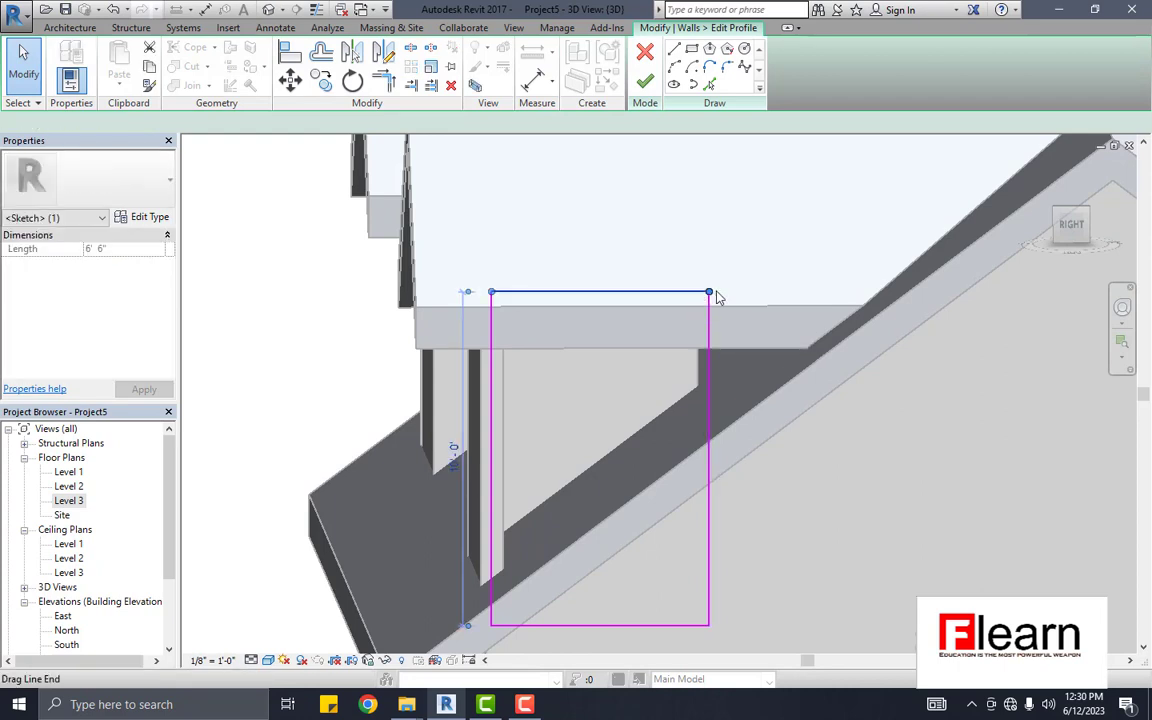
mouse_move(710, 294)
left_mouse_down()
mouse_move(890, 296)
mouse_move(877, 293)
left_mouse_up()
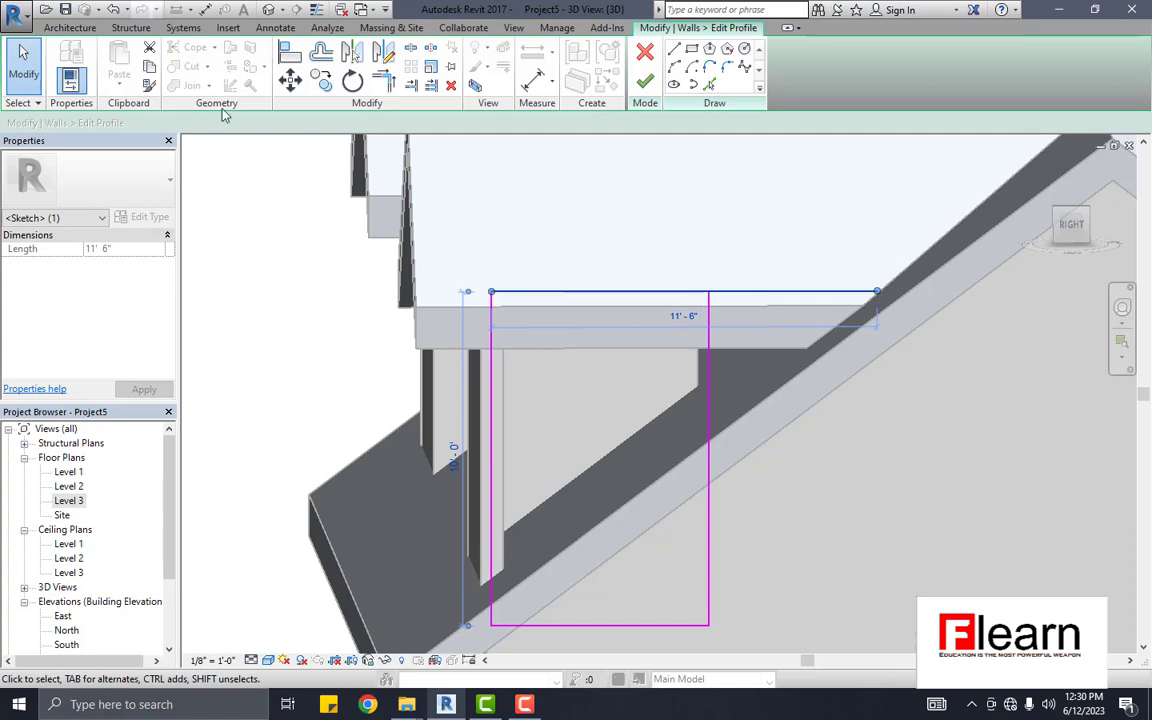
left_click(674, 50)
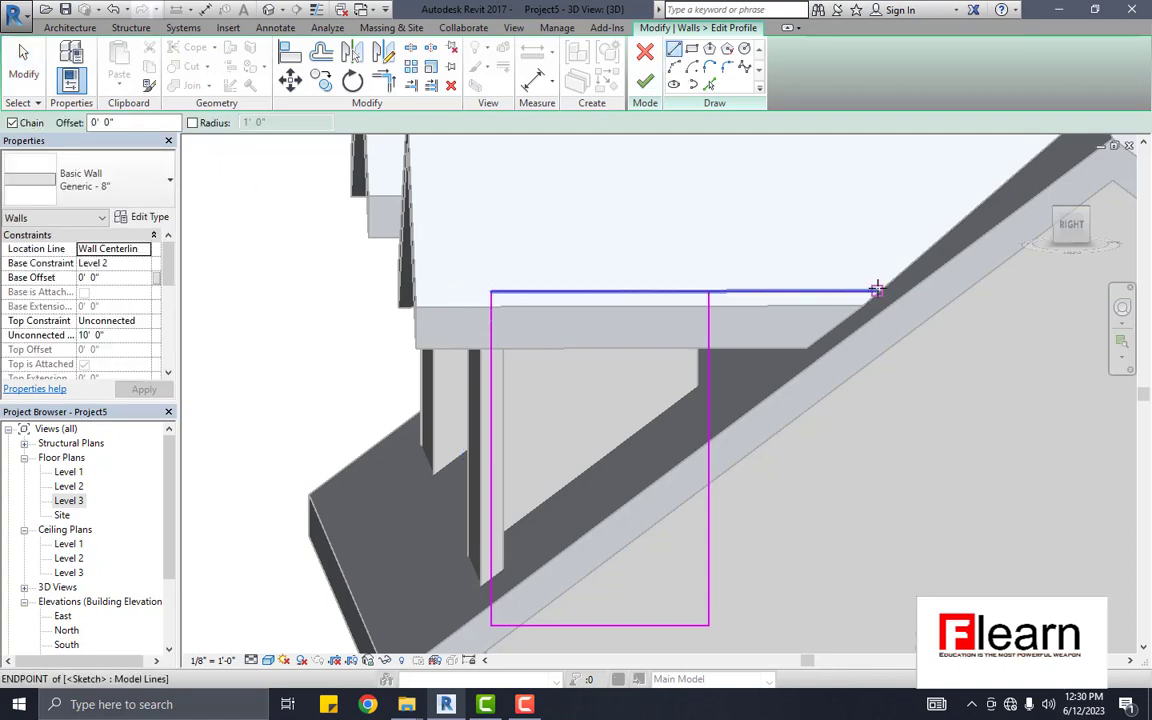
left_click(877, 292)
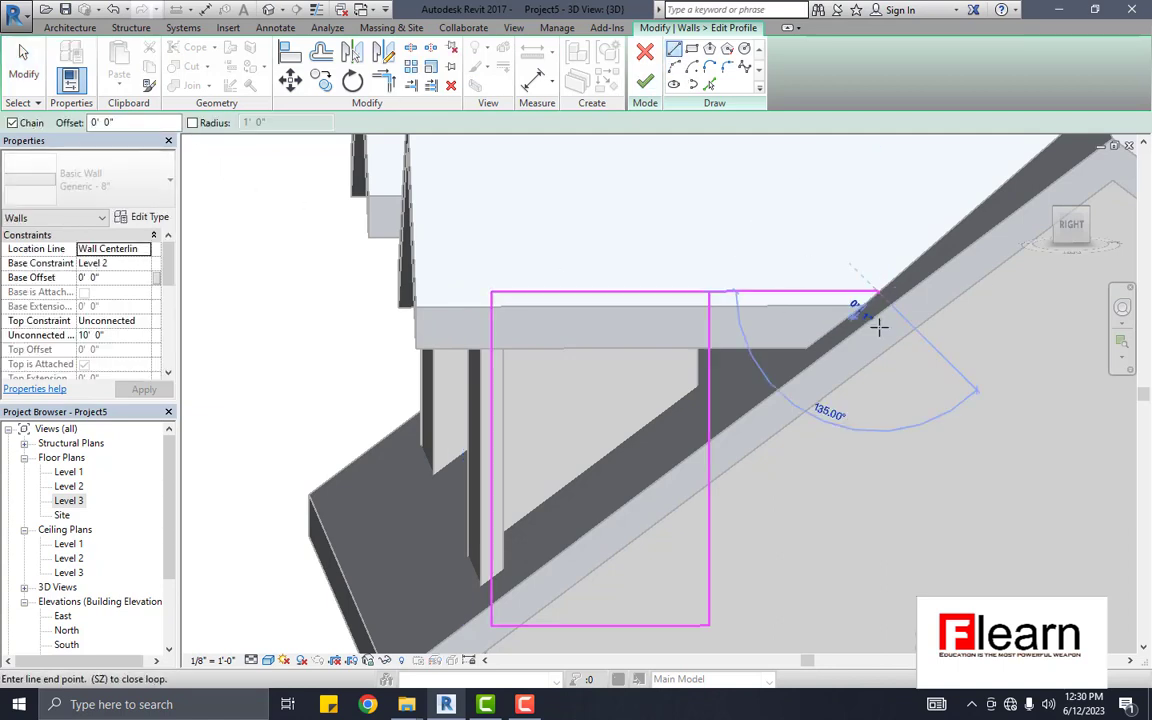
left_click(872, 418)
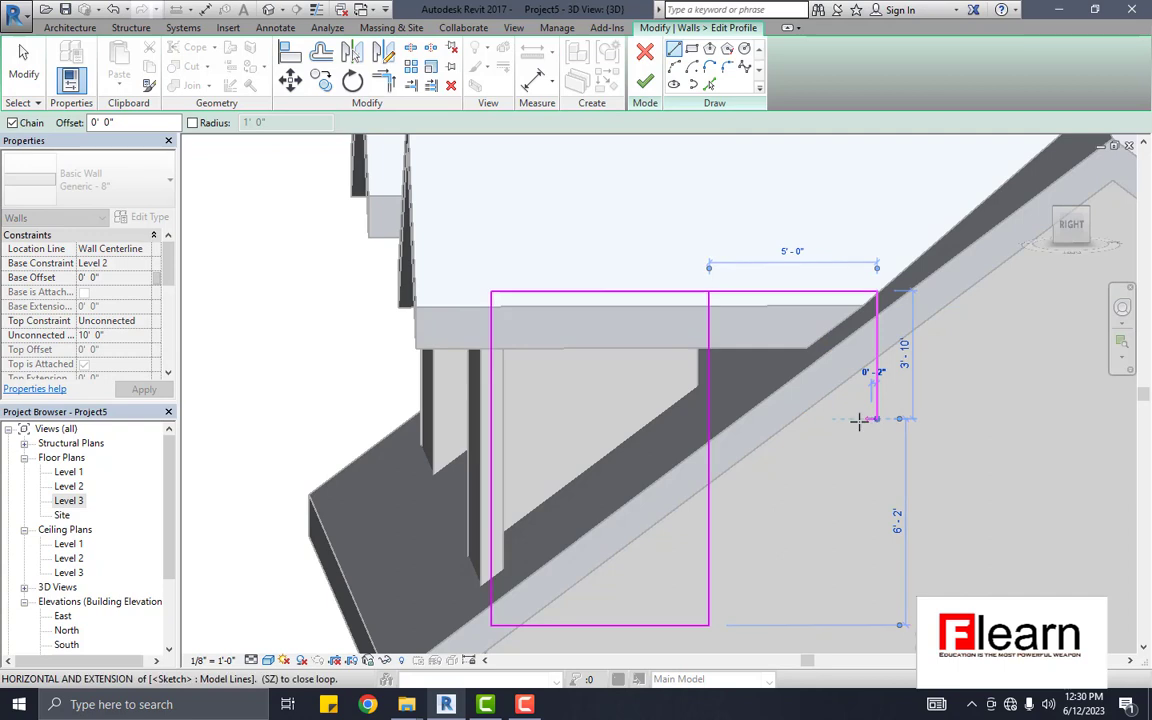
left_click(757, 420)
key("Escape")
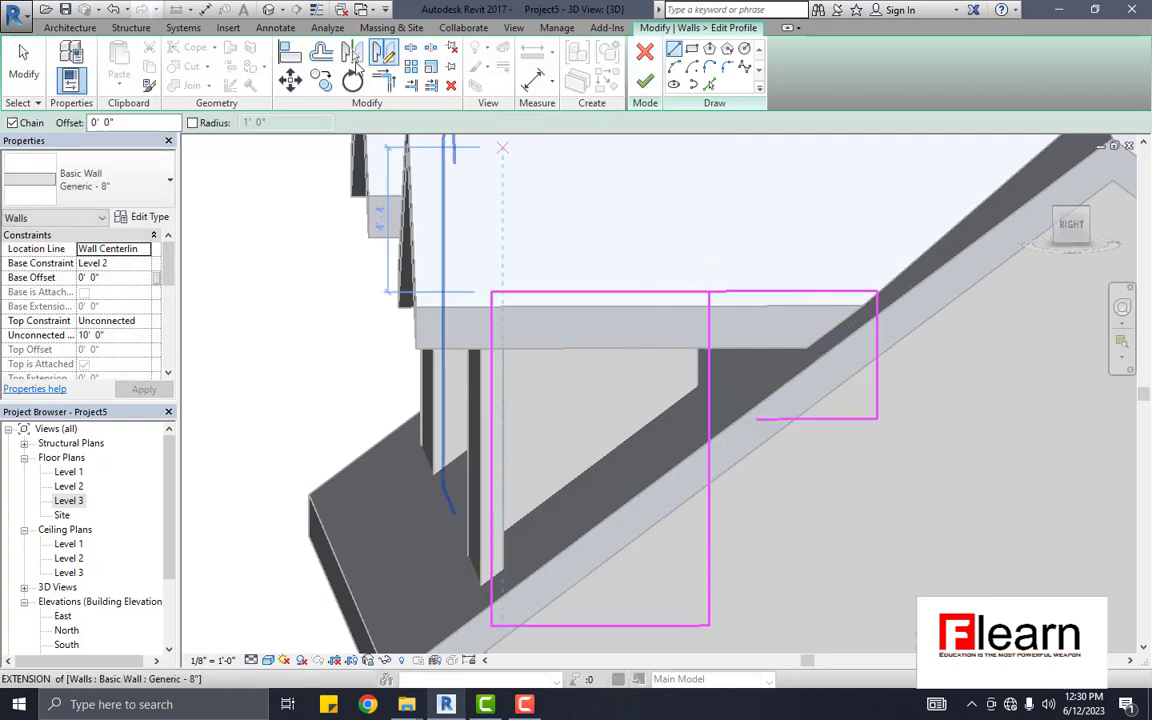
Step: Trim the new lines into a corner and finish the stepped wall profile
left_click(384, 80)
left_click(710, 455)
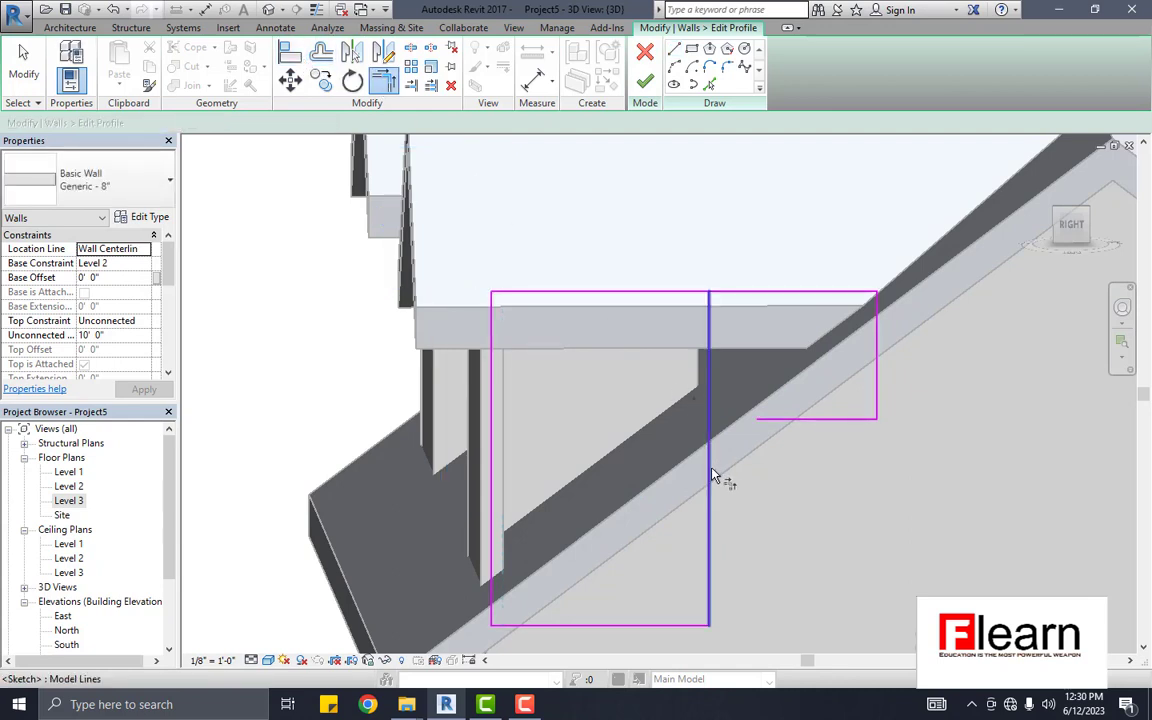
left_click(782, 420)
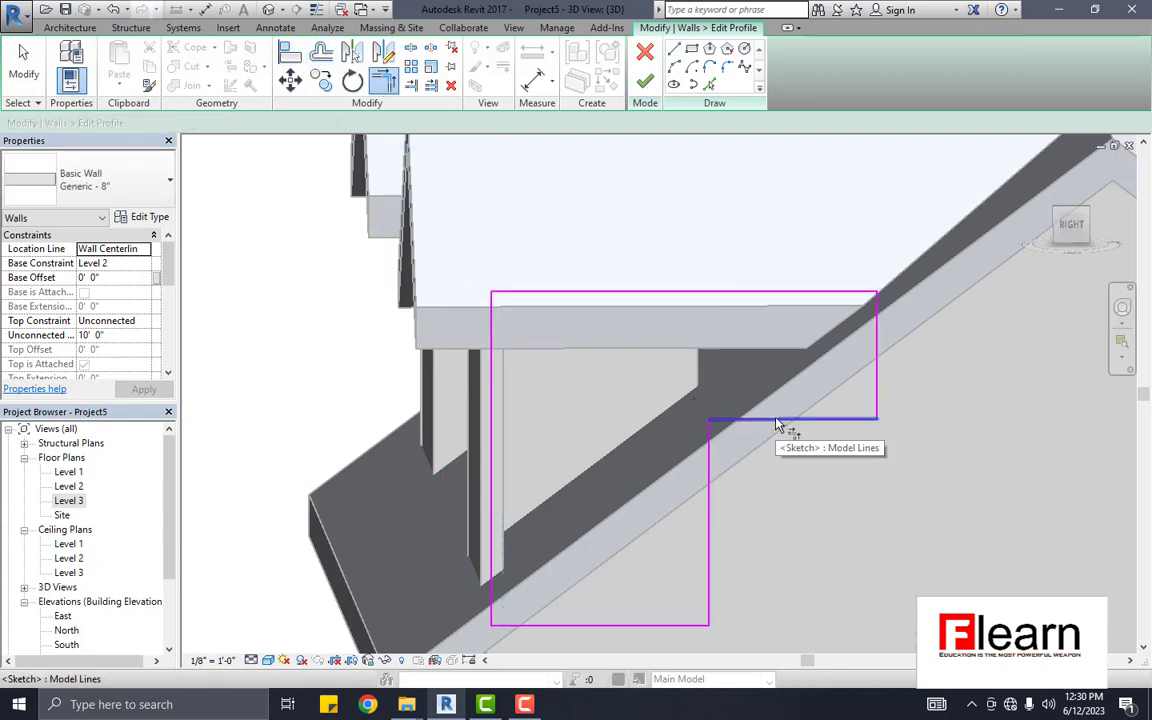
left_click(644, 81)
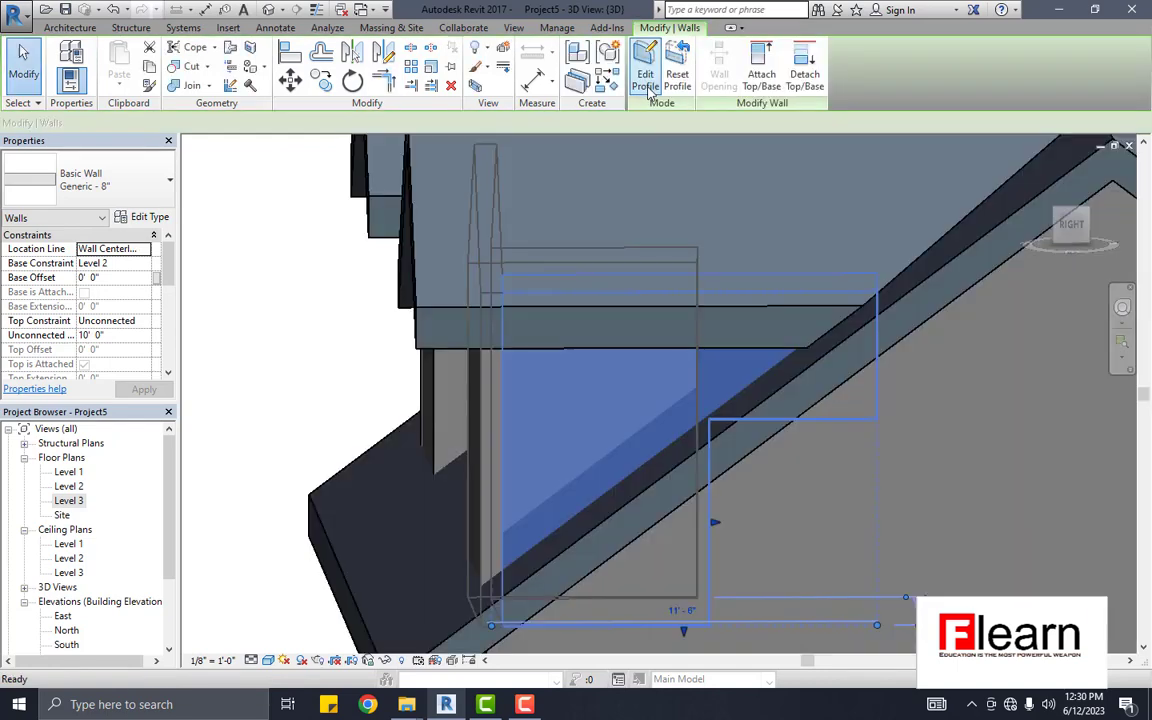
middle_click_drag(524, 323, 1097, 306, "shift")
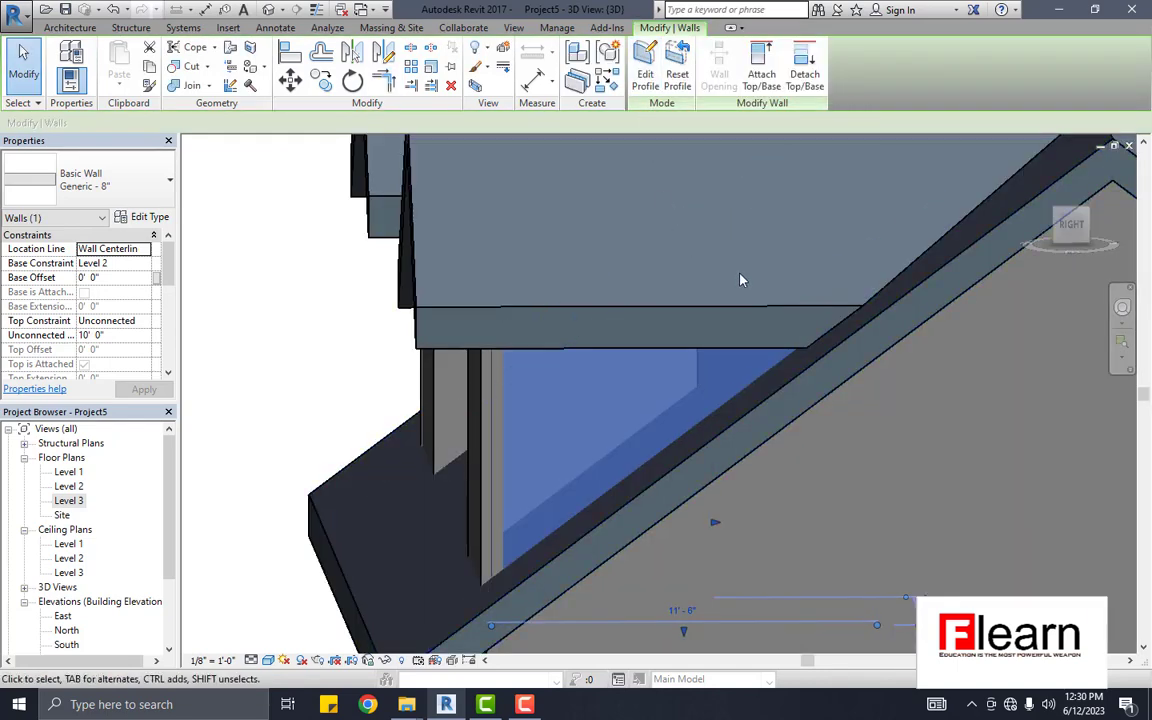
Step: Orbit to face the dormers, then open the dormer's other side wall profile for editing
left_click(1122, 307)
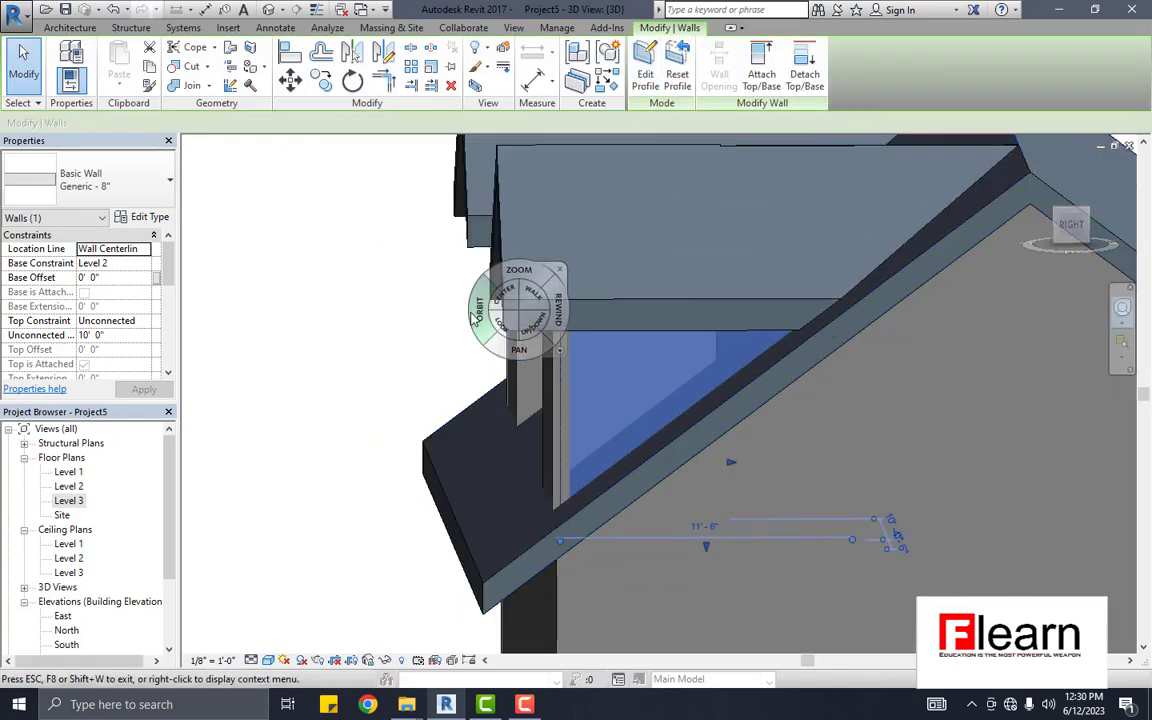
mouse_move(430, 288)
left_mouse_down()
mouse_move(681, 320)
mouse_move(971, 322)
left_mouse_up()
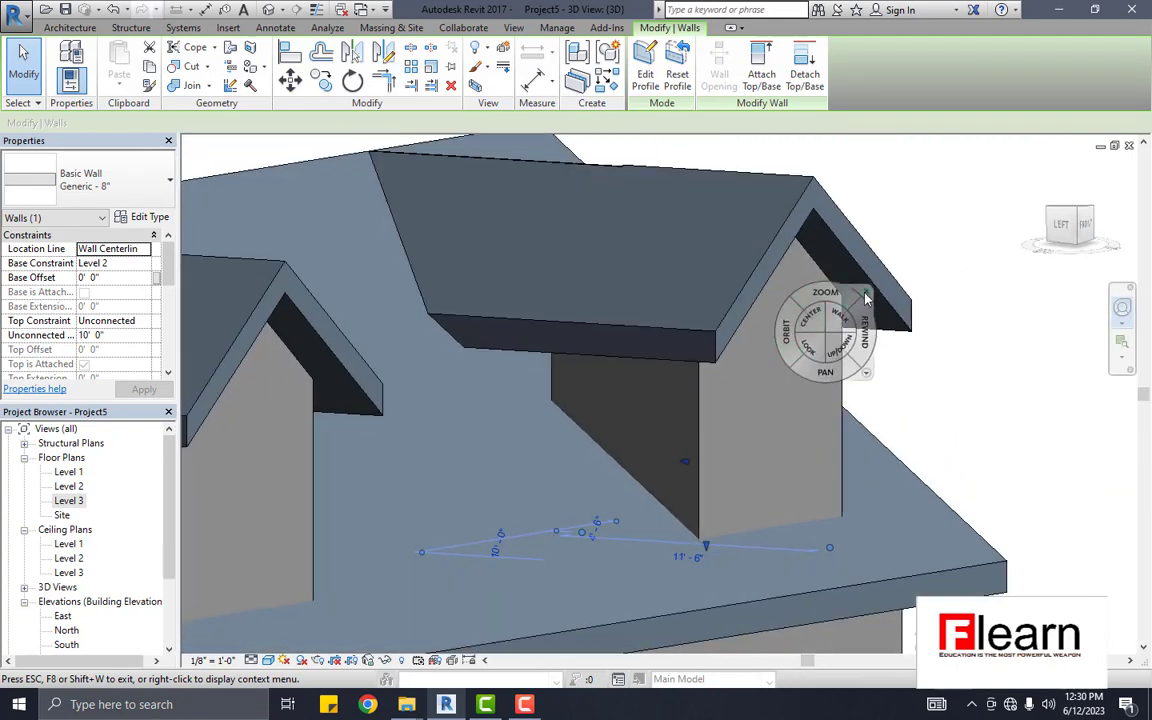
left_click(866, 297)
left_click(555, 372)
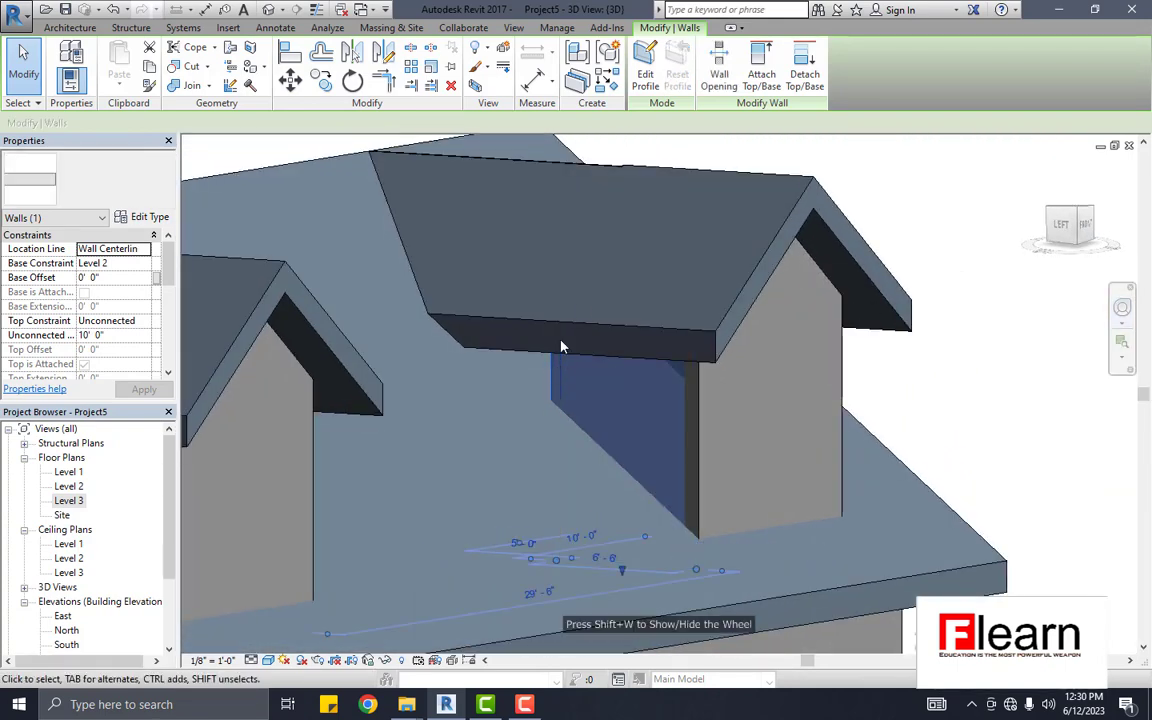
left_click(646, 72)
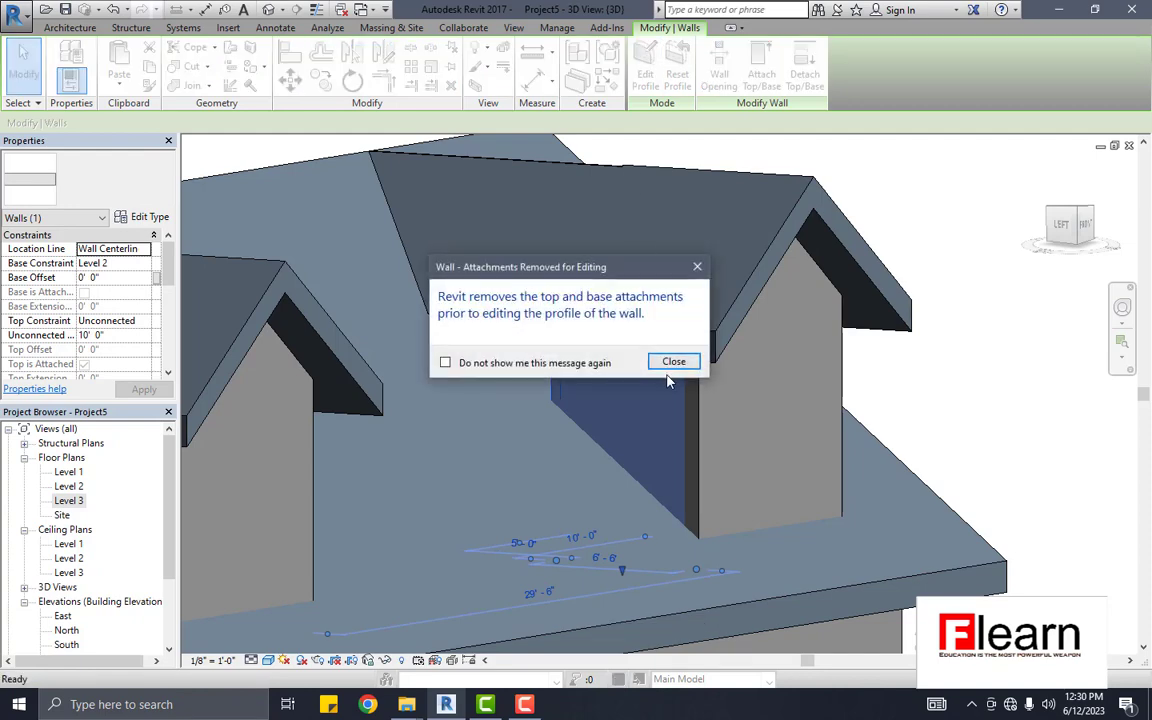
left_click(674, 362)
scroll(568, 370, "up", 3)
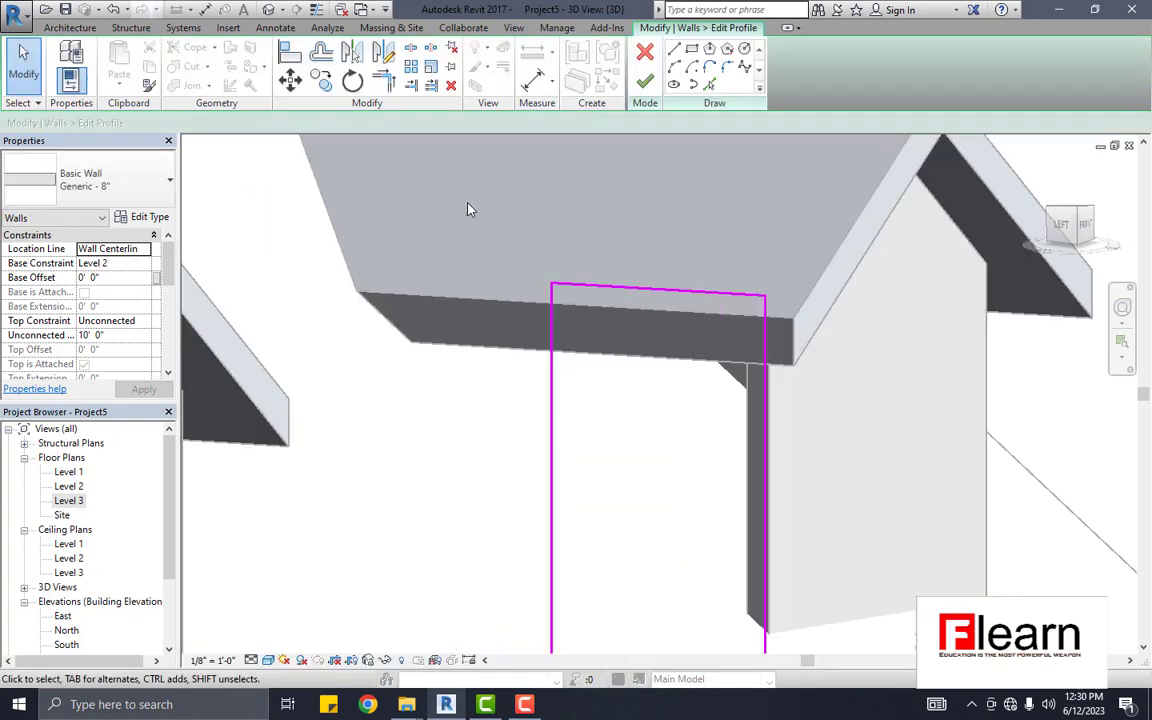
Step: Stretch the profile's top line left to 12' 8" and draw lines down and back across
left_click(604, 289)
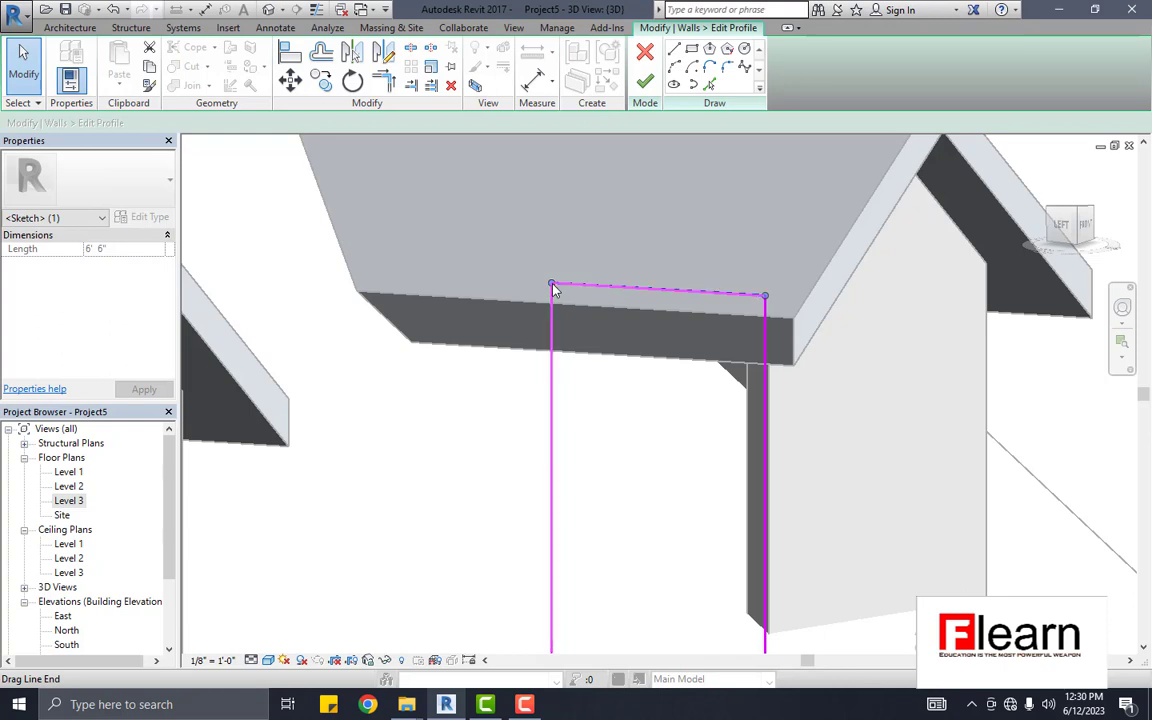
left_click_drag(552, 287, 350, 270)
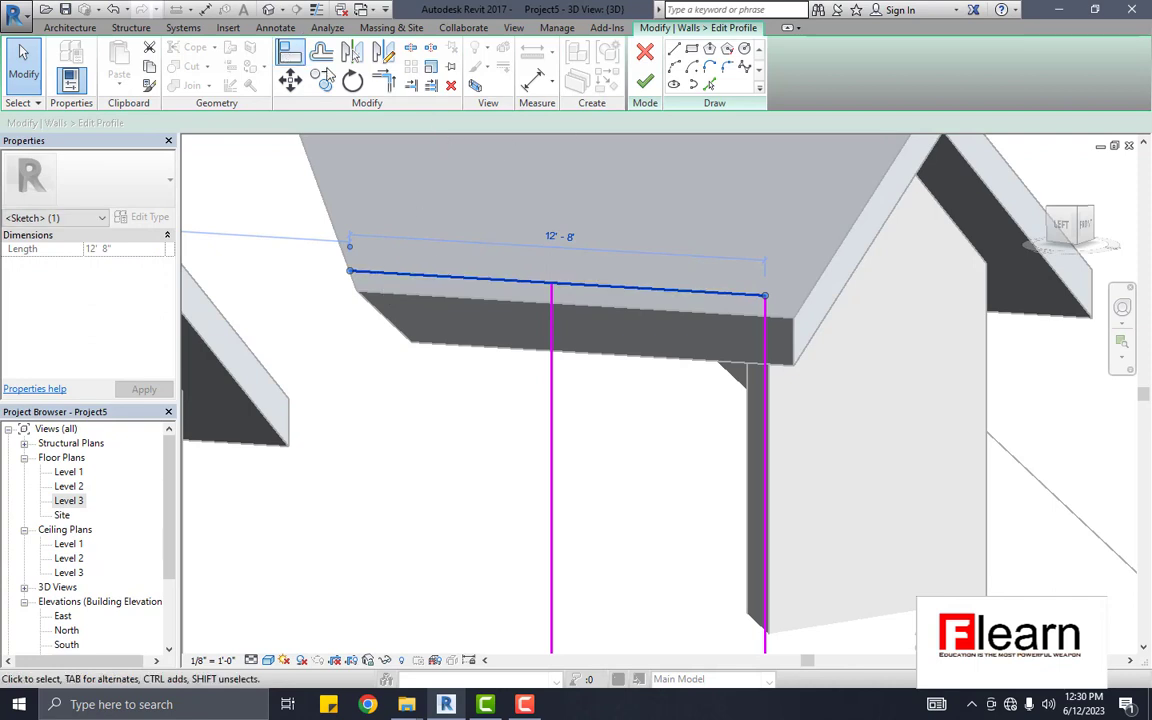
left_click(674, 50)
left_click(350, 270)
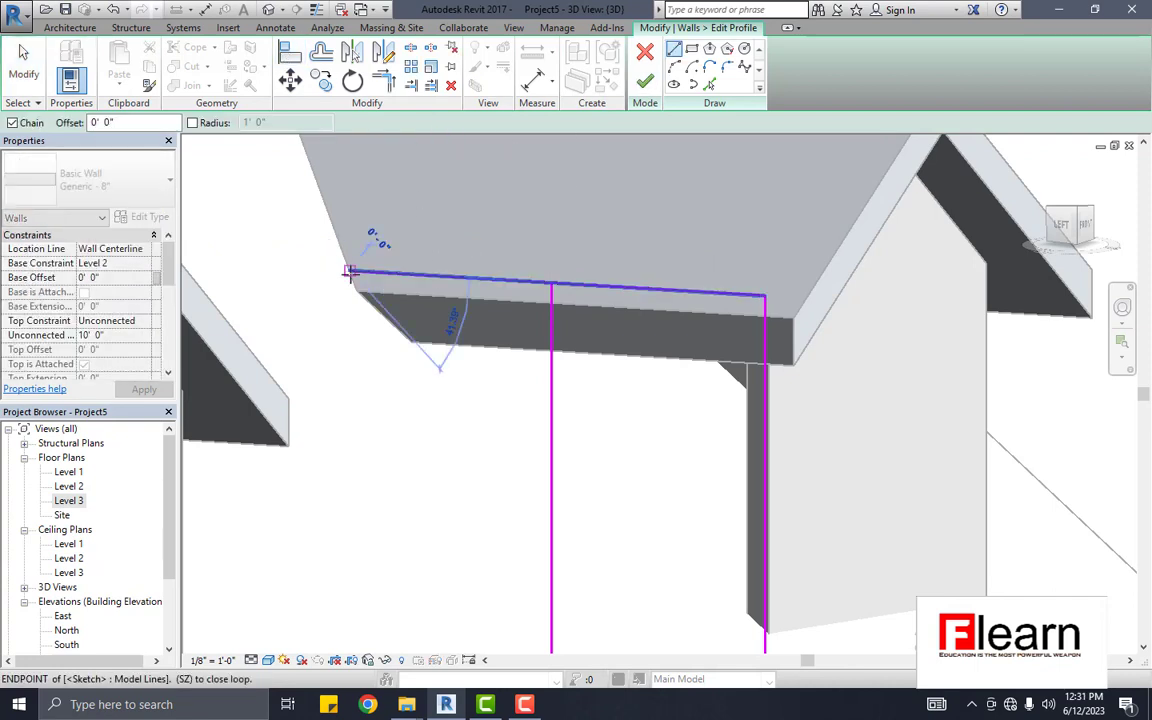
left_click(350, 433)
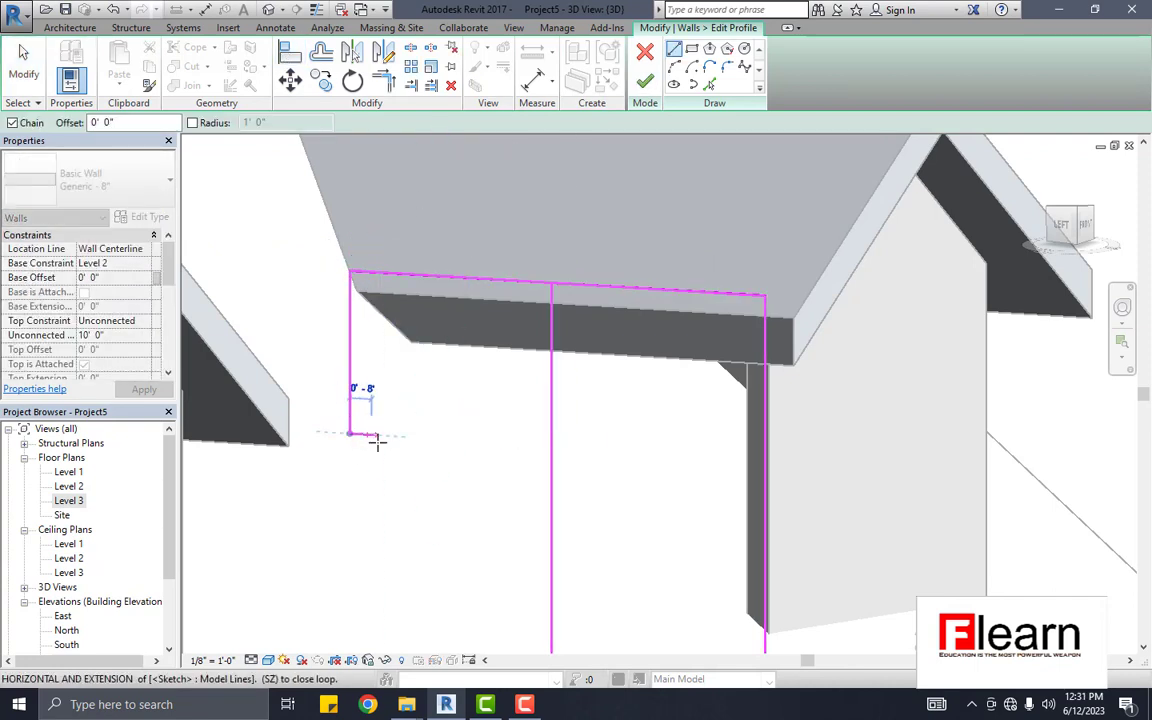
left_click(477, 441)
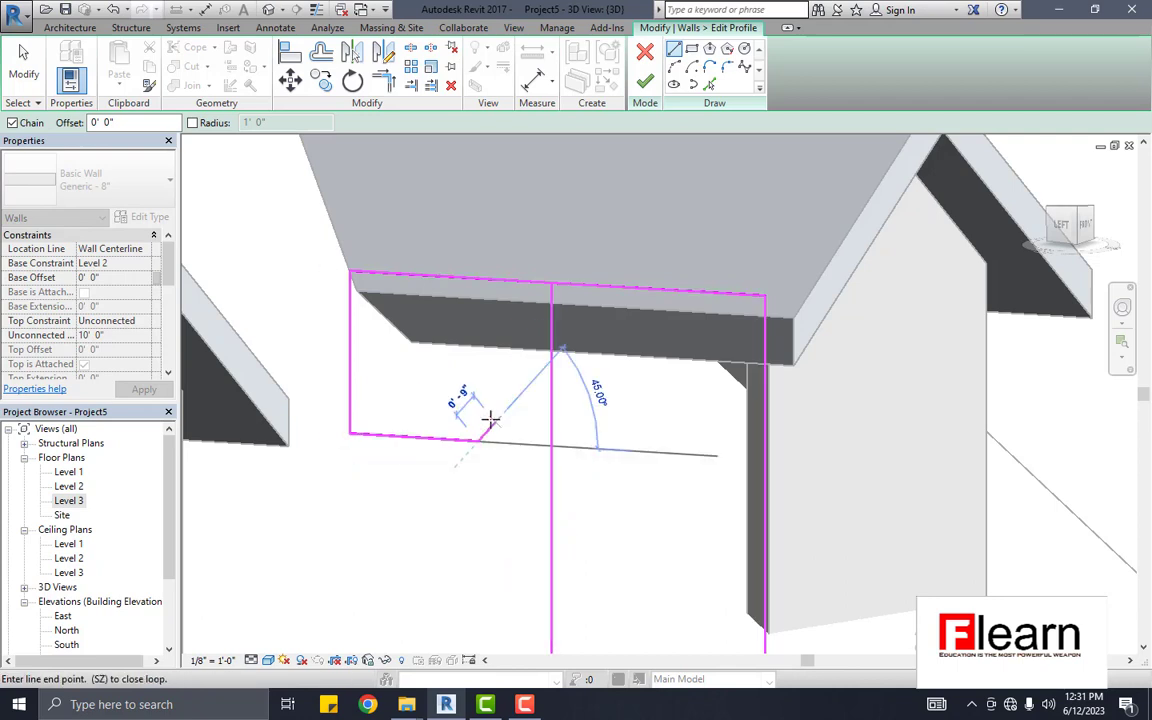
key("Escape")
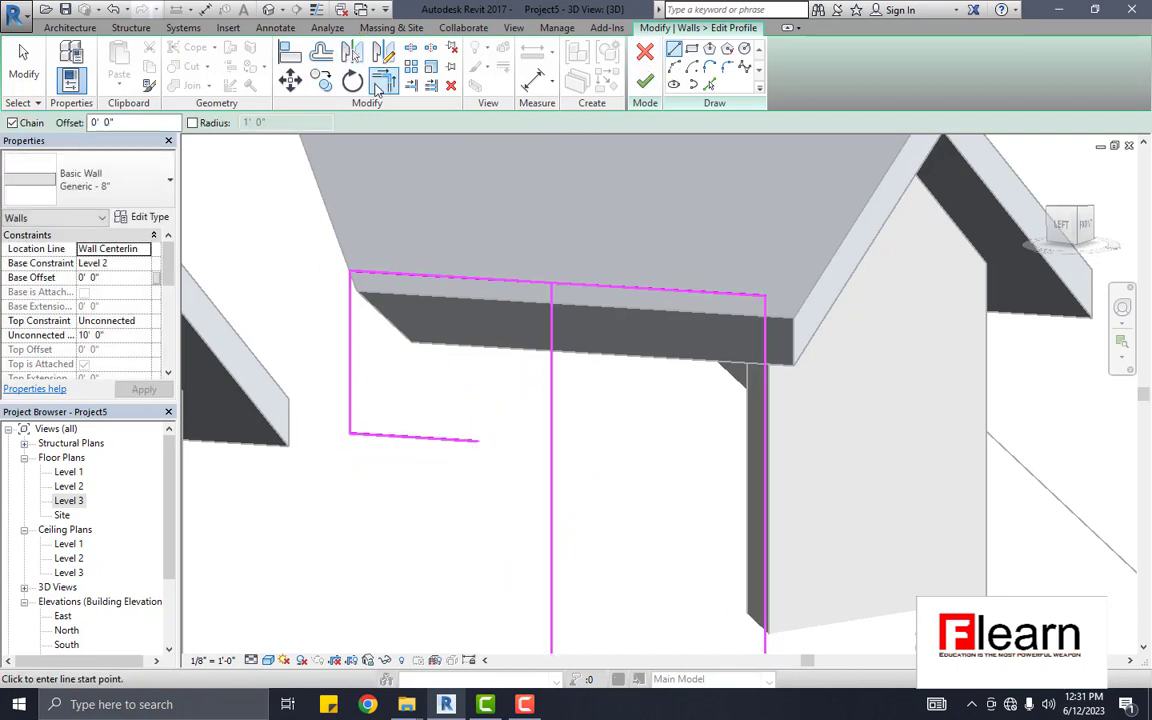
Step: Trim the open lines into a corner and finish the wall profile
left_click(381, 84)
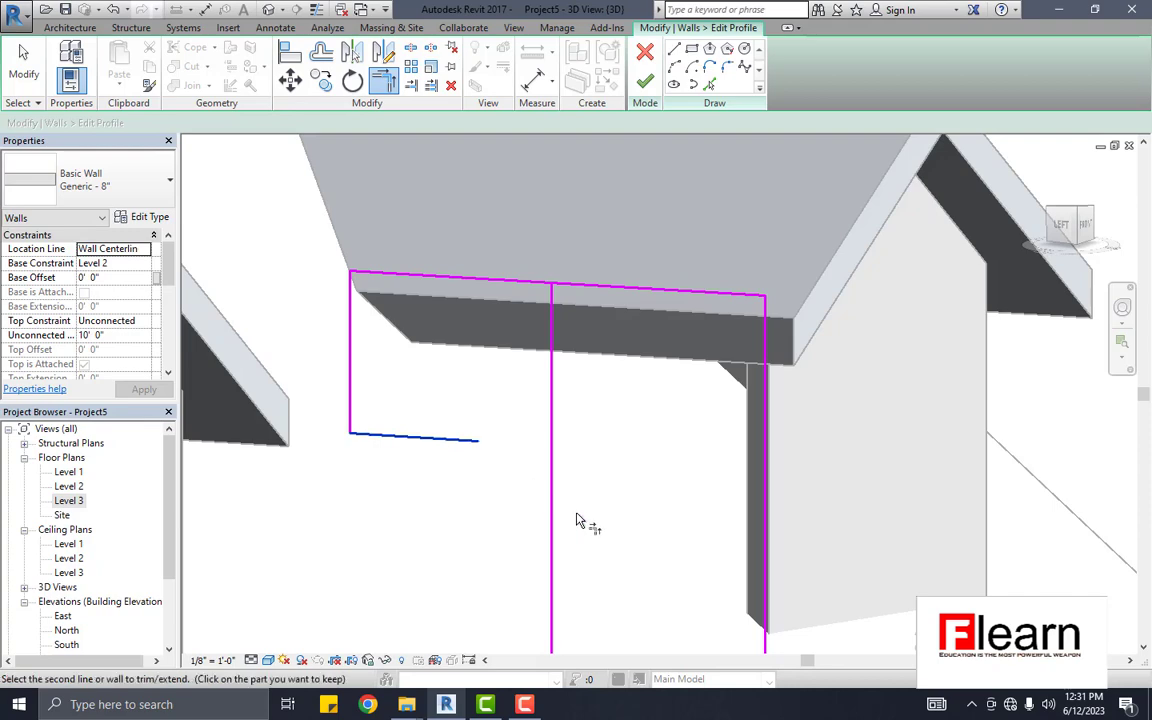
left_click(645, 82)
scroll(660, 234, "down", 3)
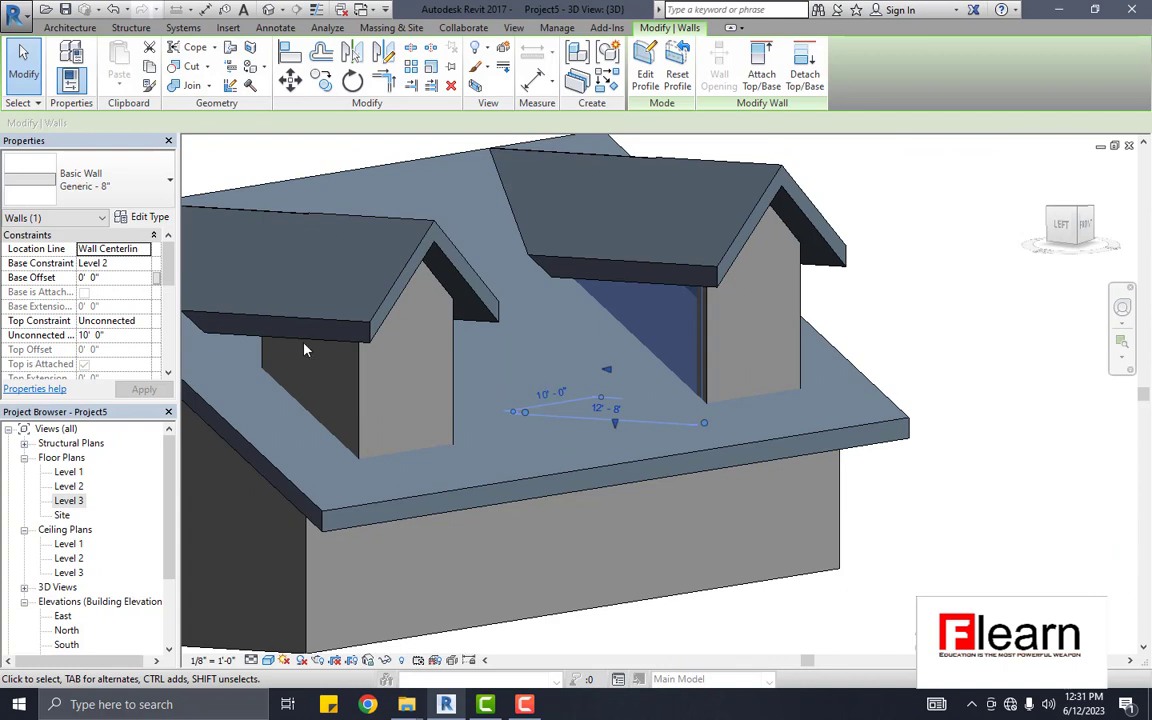
Step: Reshape the left dormer wall's profile with lines down and back from its top-left corner
scroll(306, 349, "down", 3)
scroll(380, 320, "up", 4)
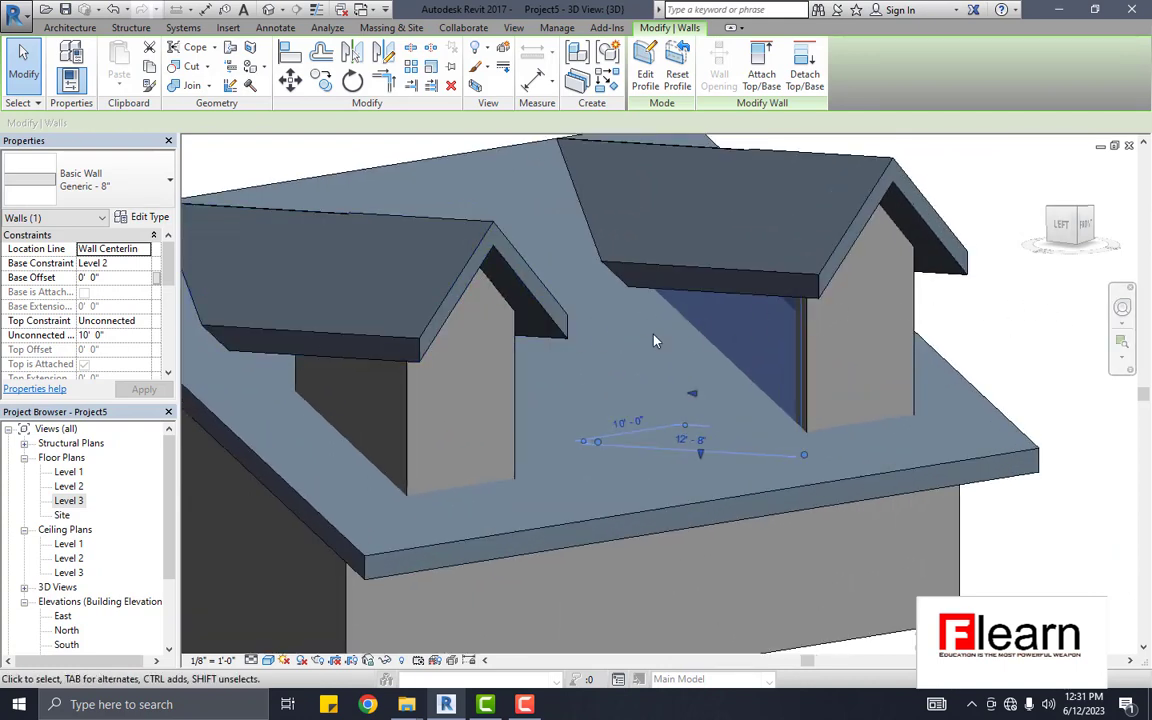
scroll(245, 340, "up", 2)
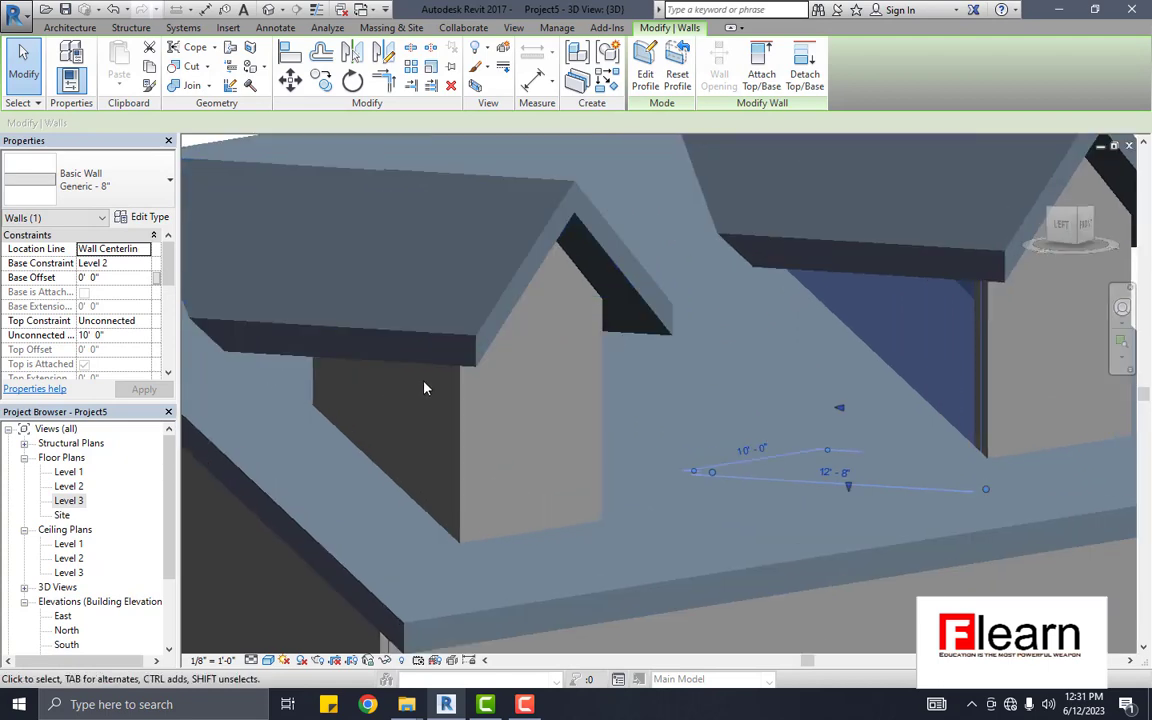
double_click(316, 388)
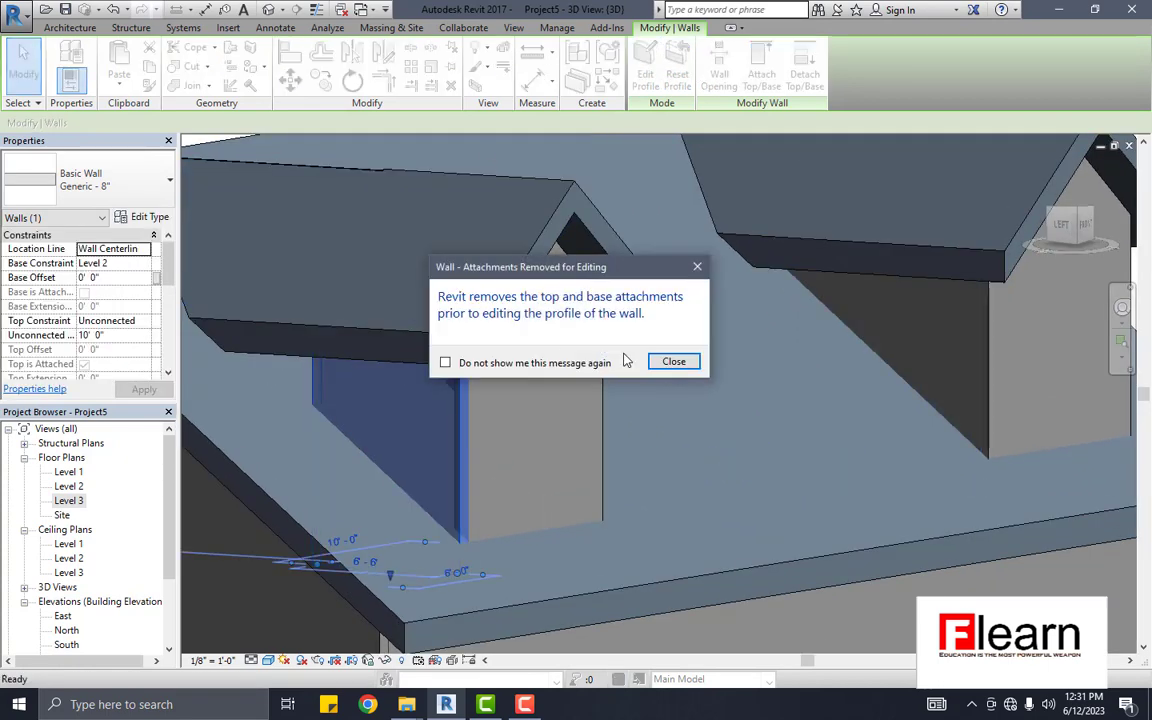
left_click(670, 361)
scroll(347, 321, "down", 2)
scroll(360, 310, "up", 4)
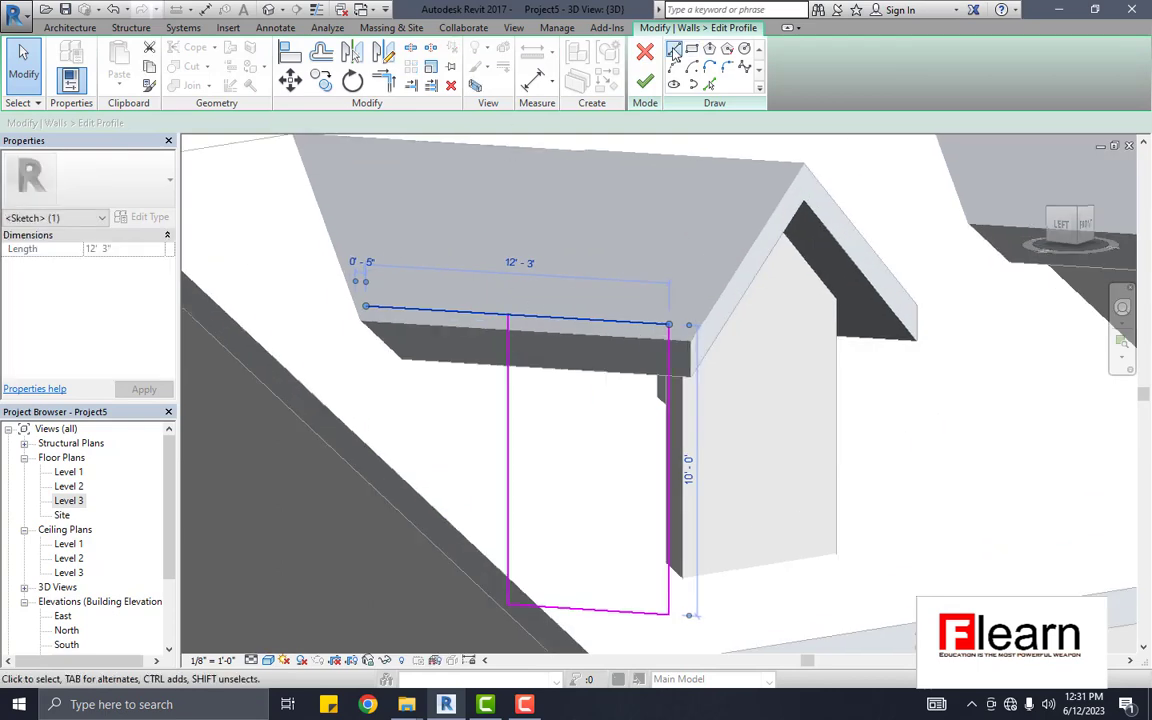
left_click(674, 52)
left_click(366, 310)
left_click(366, 398)
left_click(487, 404)
key("Escape")
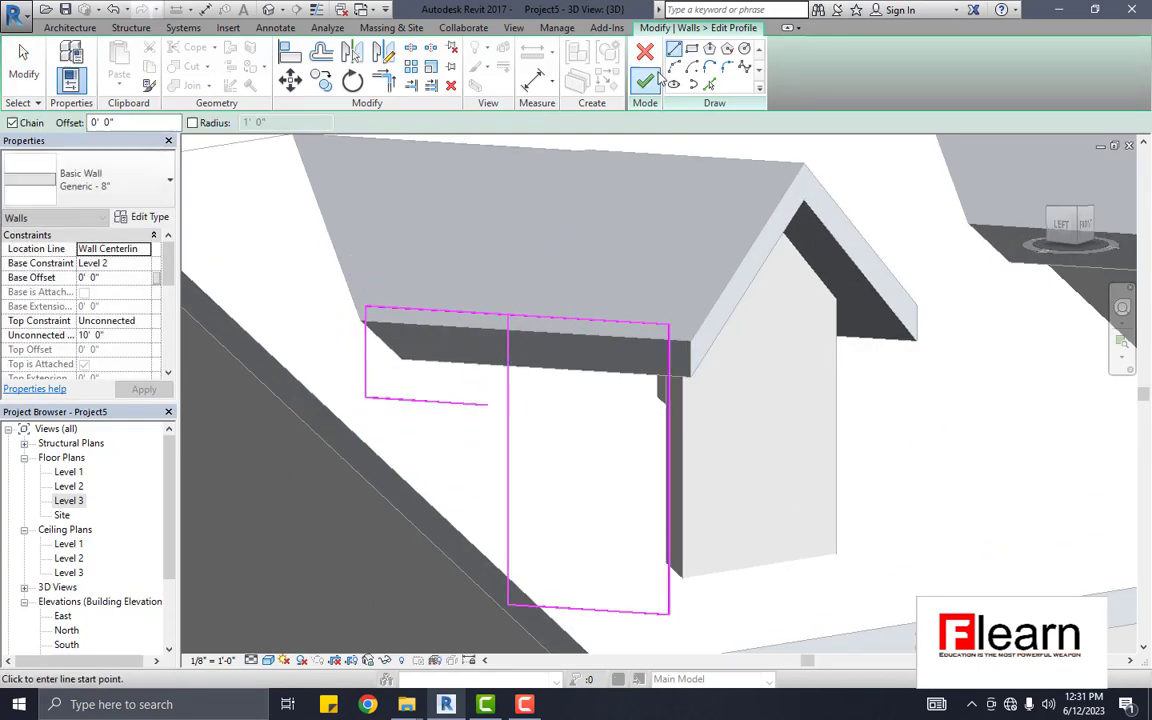
left_click(645, 80)
Step: Re-edit that wall profile, pulling the bottom line's end down along the roof
scroll(608, 204, "down", 2)
scroll(552, 418, "up", 3)
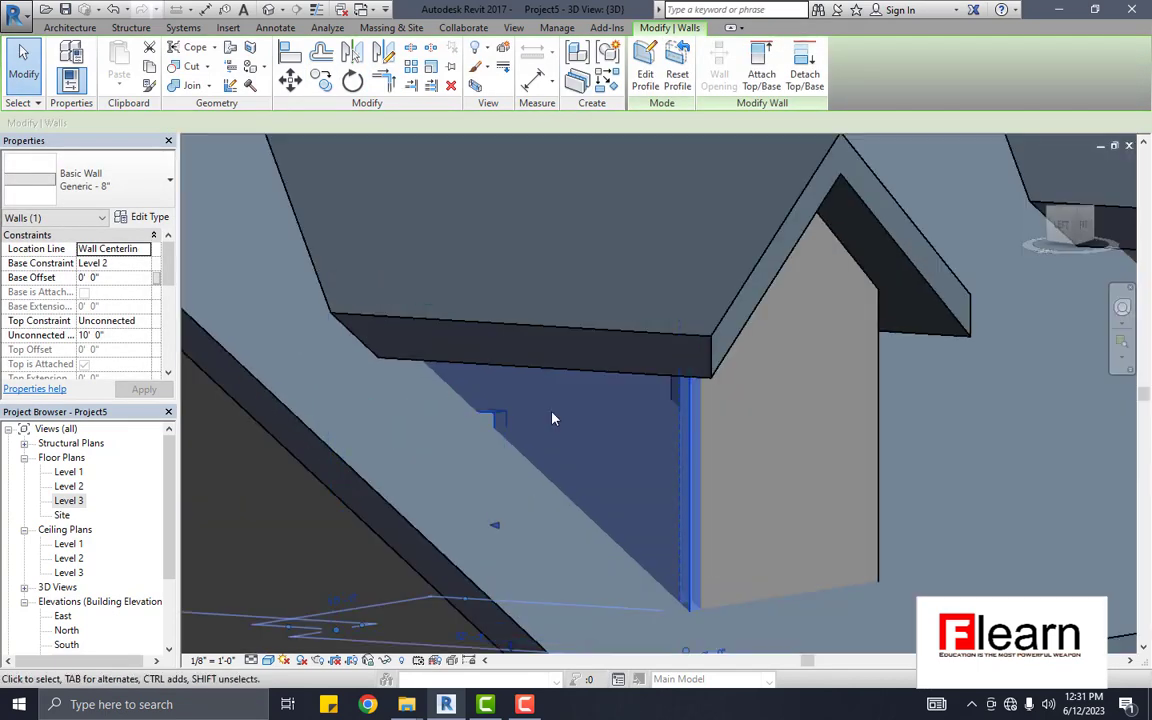
left_click(645, 75)
left_click(450, 396)
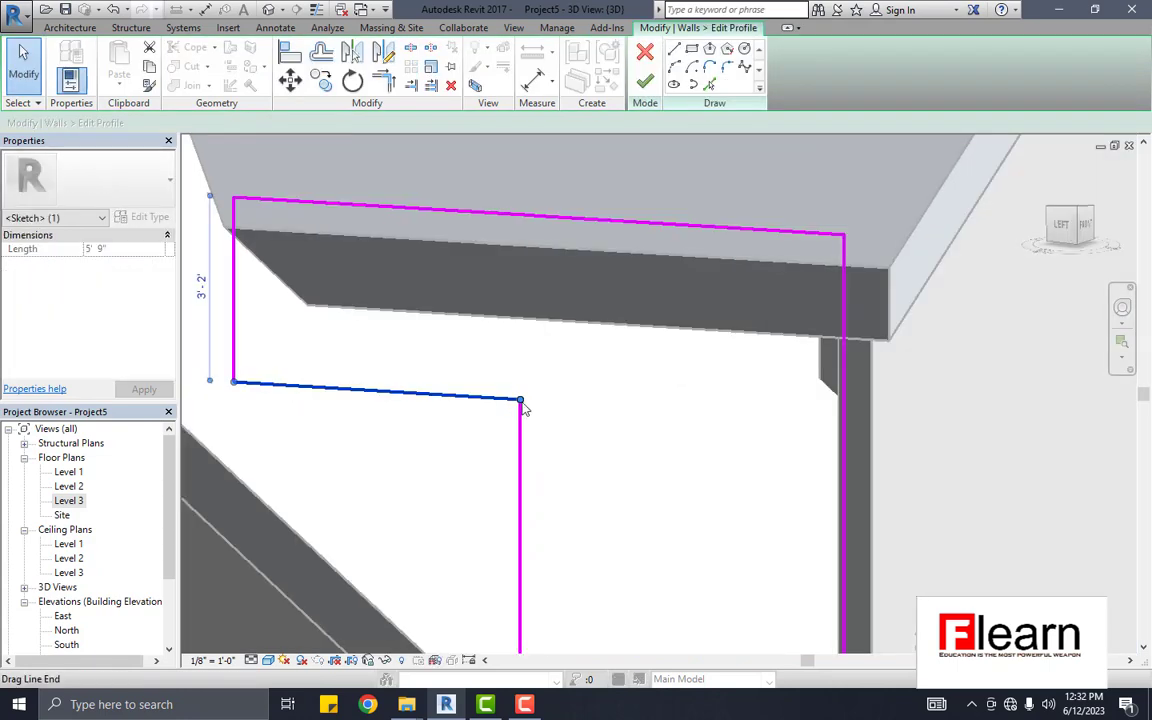
left_click_drag(521, 401, 521, 487)
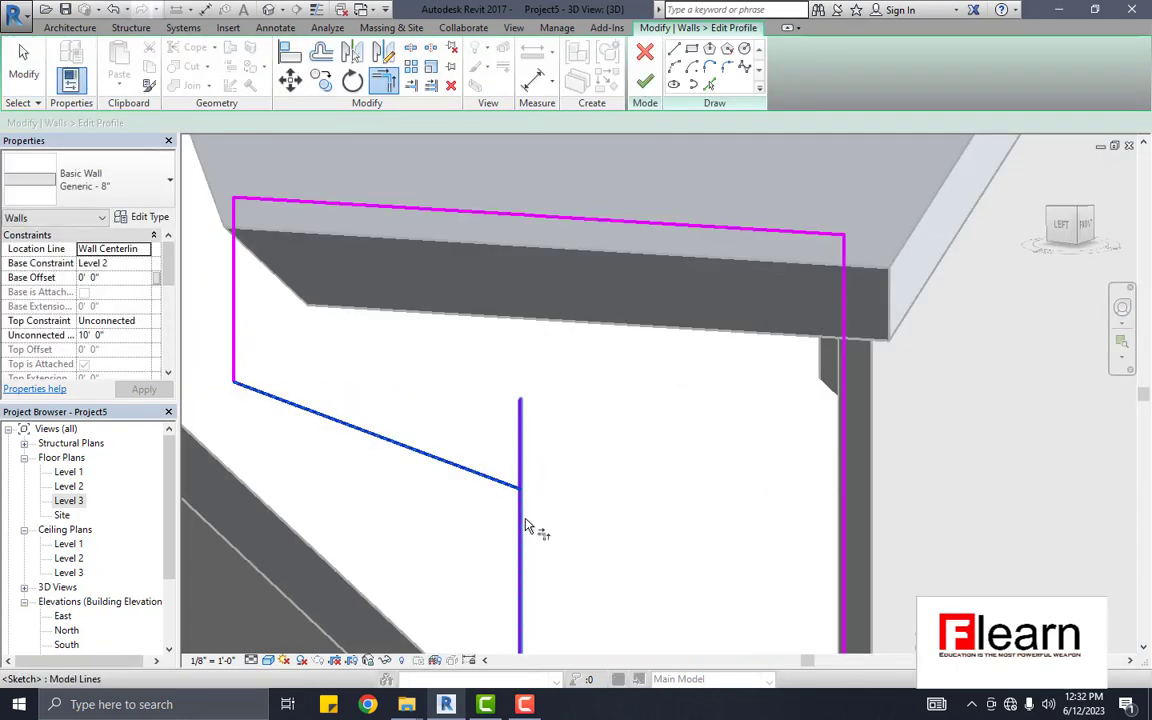
left_click(645, 80)
scroll(598, 300, "down", 3)
Step: Reshape another dormer side wall: extend its top line right, add lines down and across
middle_click_drag(549, 313, 945, 240, "shift")
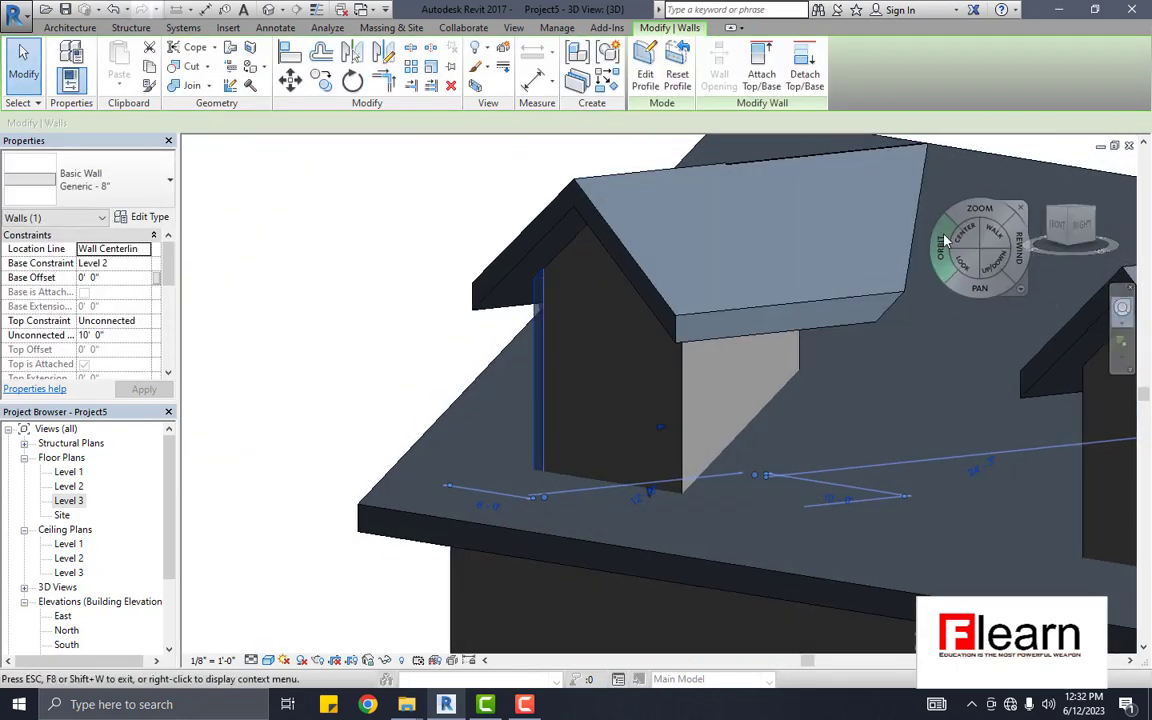
double_click(697, 340)
scroll(697, 328, "up", 2)
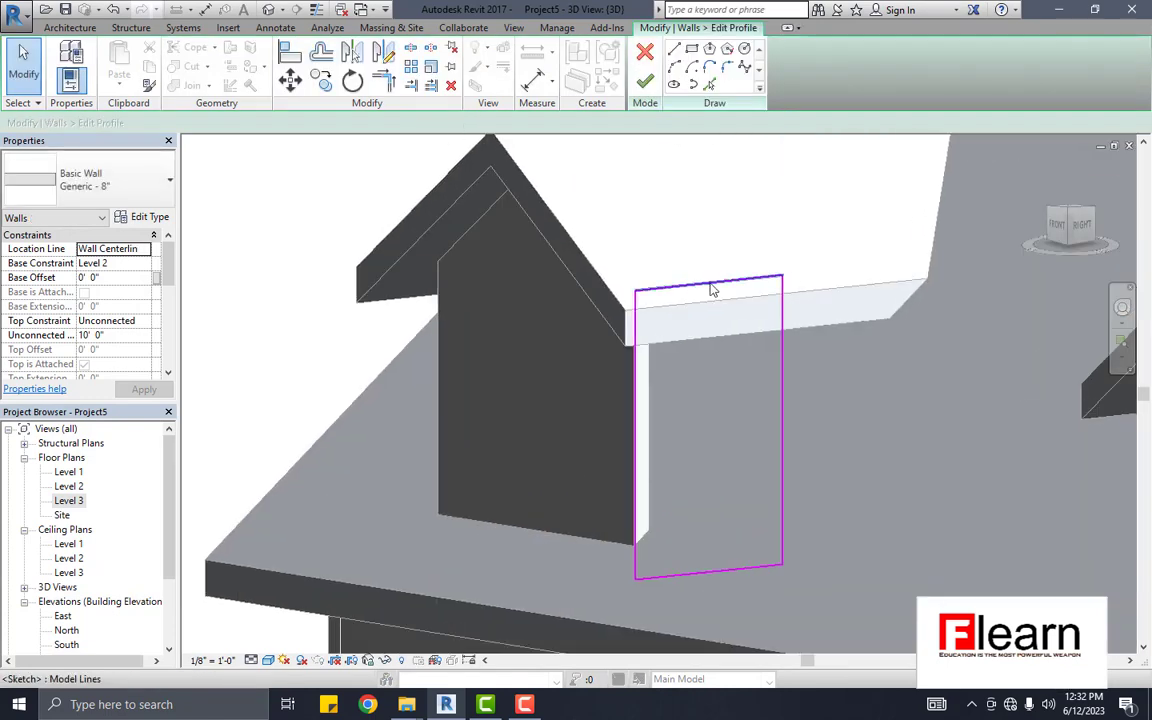
left_click(713, 290)
left_click_drag(783, 275, 925, 263)
left_click(674, 49)
left_click(925, 263)
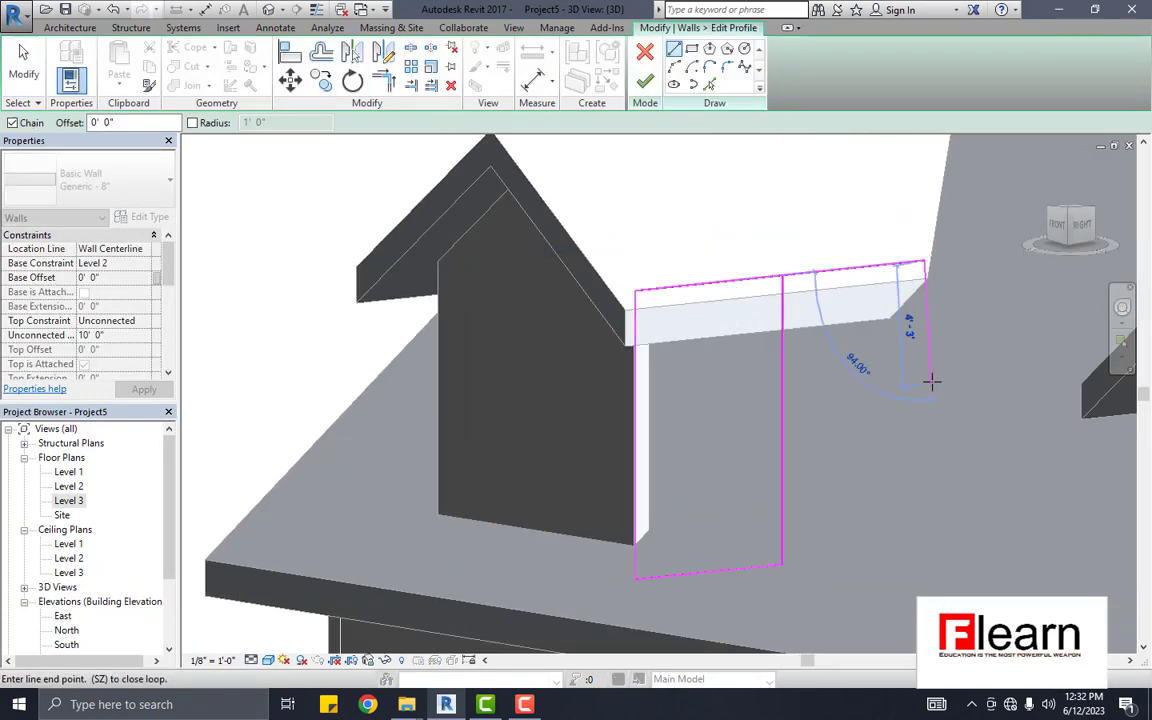
left_click(925, 385)
left_click(783, 400)
key("Escape")
key("t")
key("r")
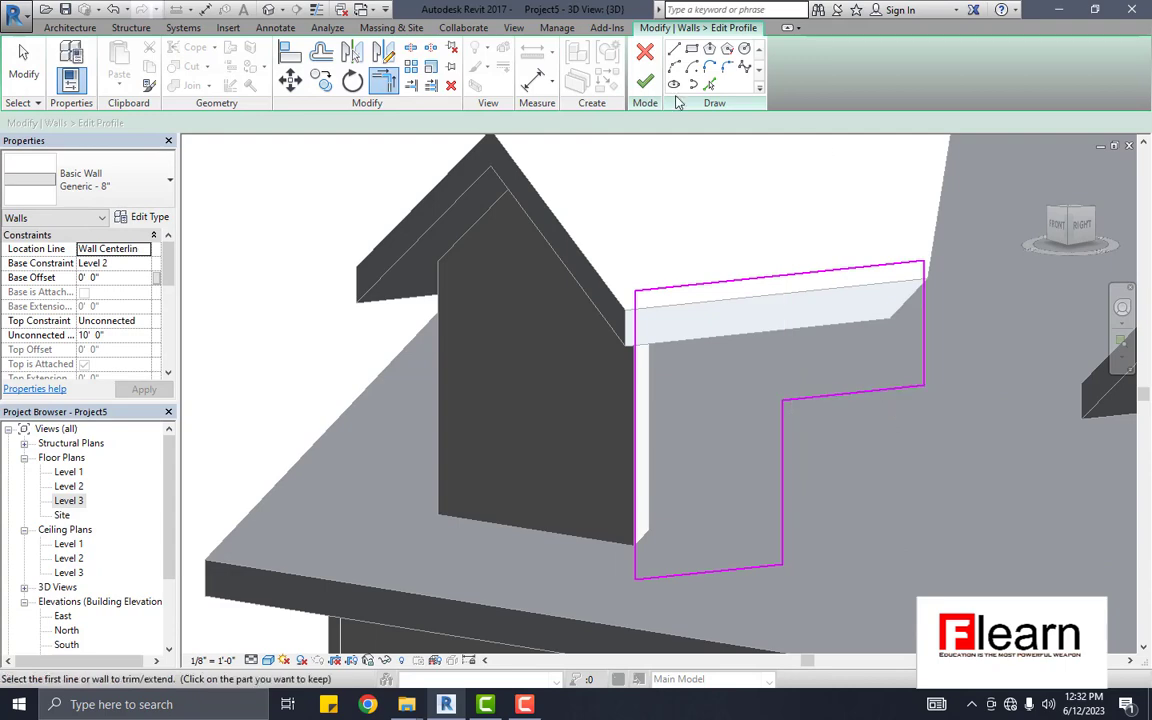
left_click(644, 82)
Step: Orbit to a front-facing view of the roof to inspect the reshaped dormer walls
scroll(656, 284, "down", 2)
scroll(700, 300, "down", 1)
scroll(763, 313, "up", 1)
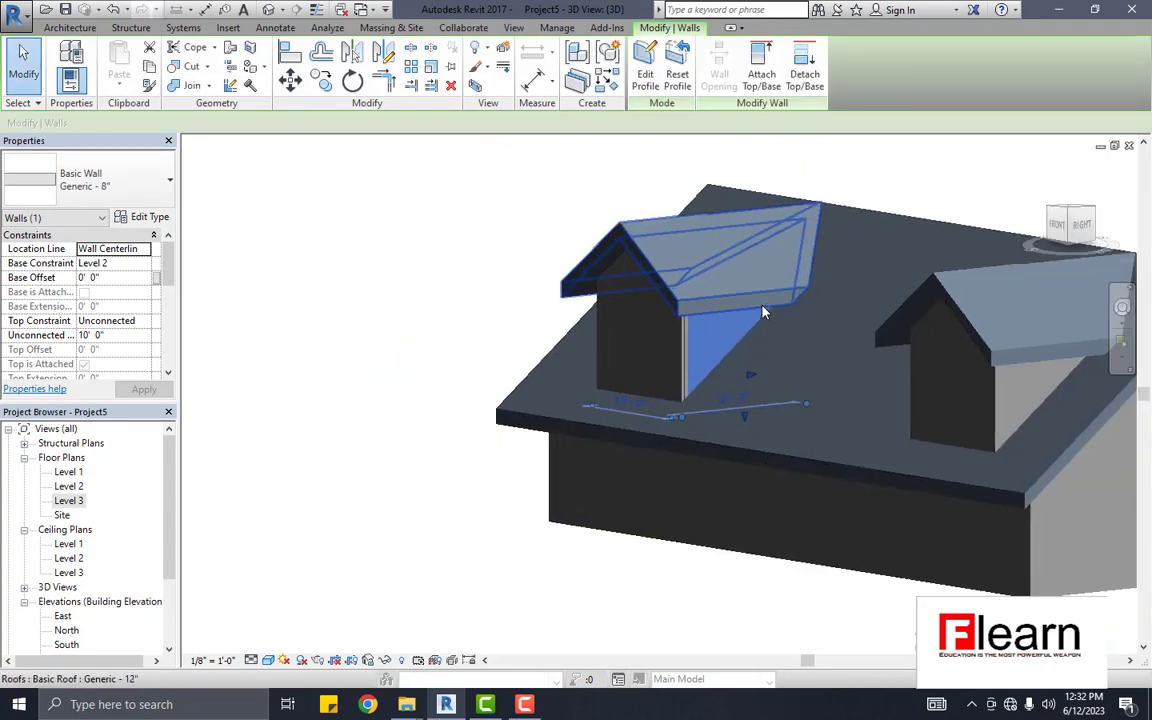
middle_click_drag(763, 313, 700, 330, "shift")
left_click(1122, 307)
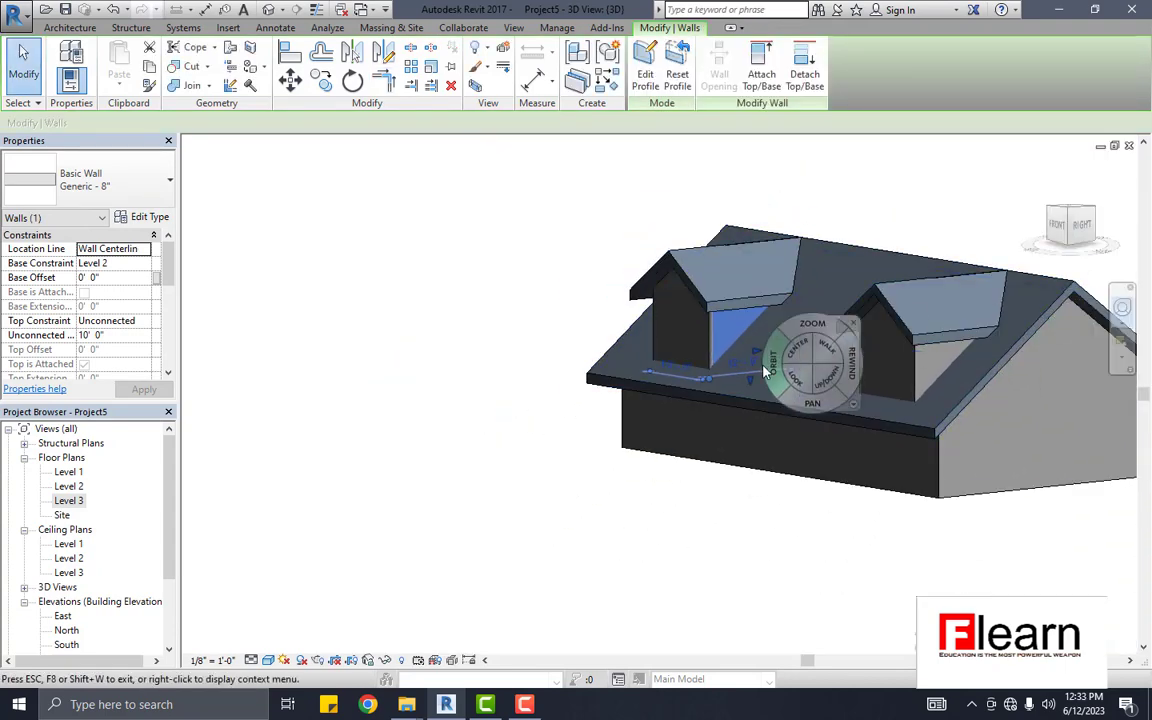
left_click_drag(765, 370, 935, 392)
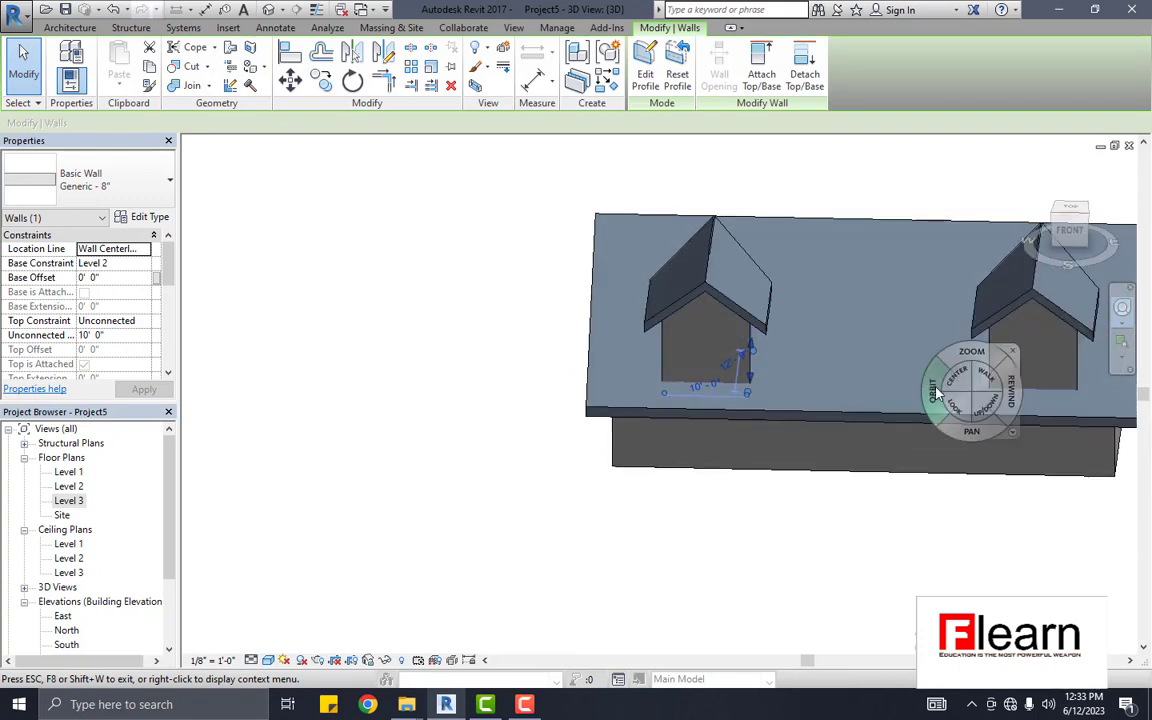
key("Escape")
key("Escape")
scroll(632, 293, "up", 2)
Step: Place two Fixed 36" x 48" windows side by side in the left dormer's front wall
scroll(632, 293, "up", 1)
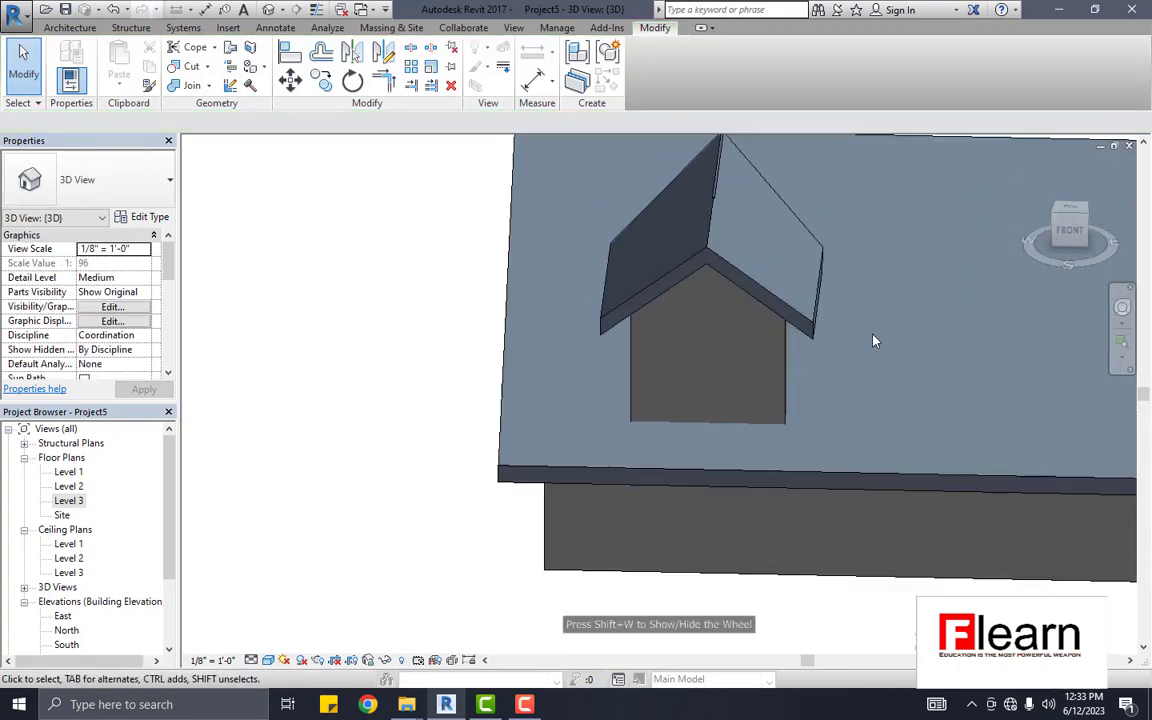
left_click(1122, 307)
mouse_move(705, 340)
left_mouse_down()
mouse_move(634, 260)
mouse_move(770, 346)
mouse_move(766, 372)
mouse_move(860, 336)
left_mouse_up()
left_click(862, 324)
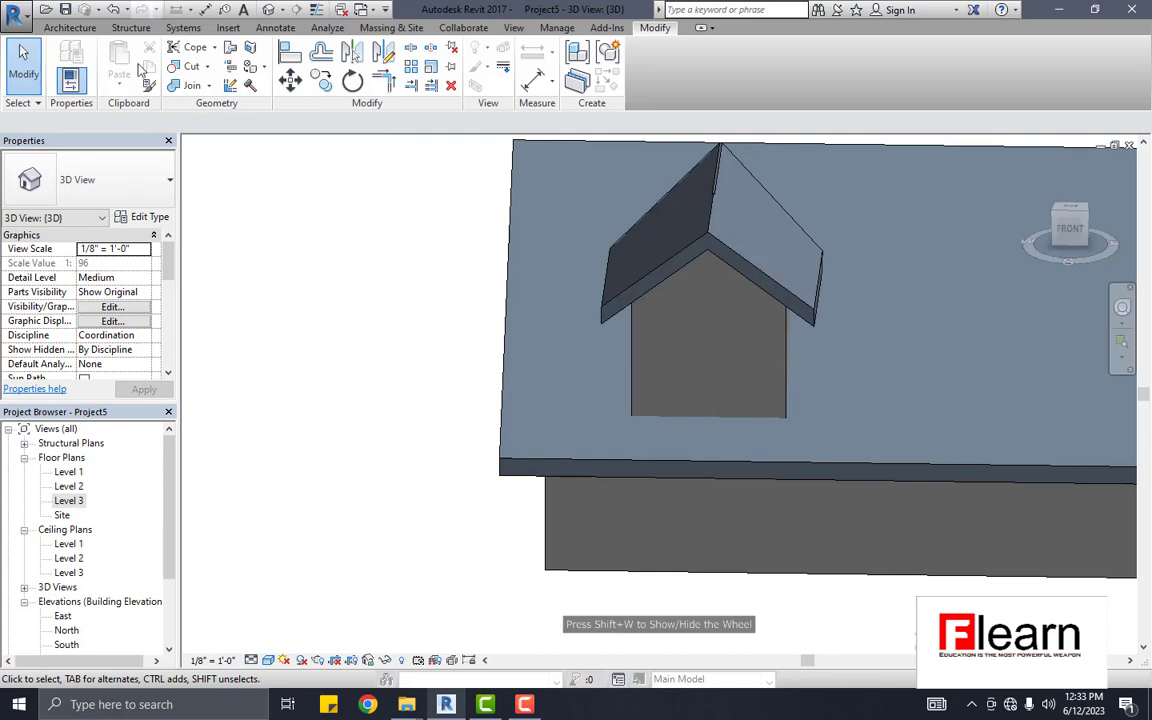
left_click(72, 28)
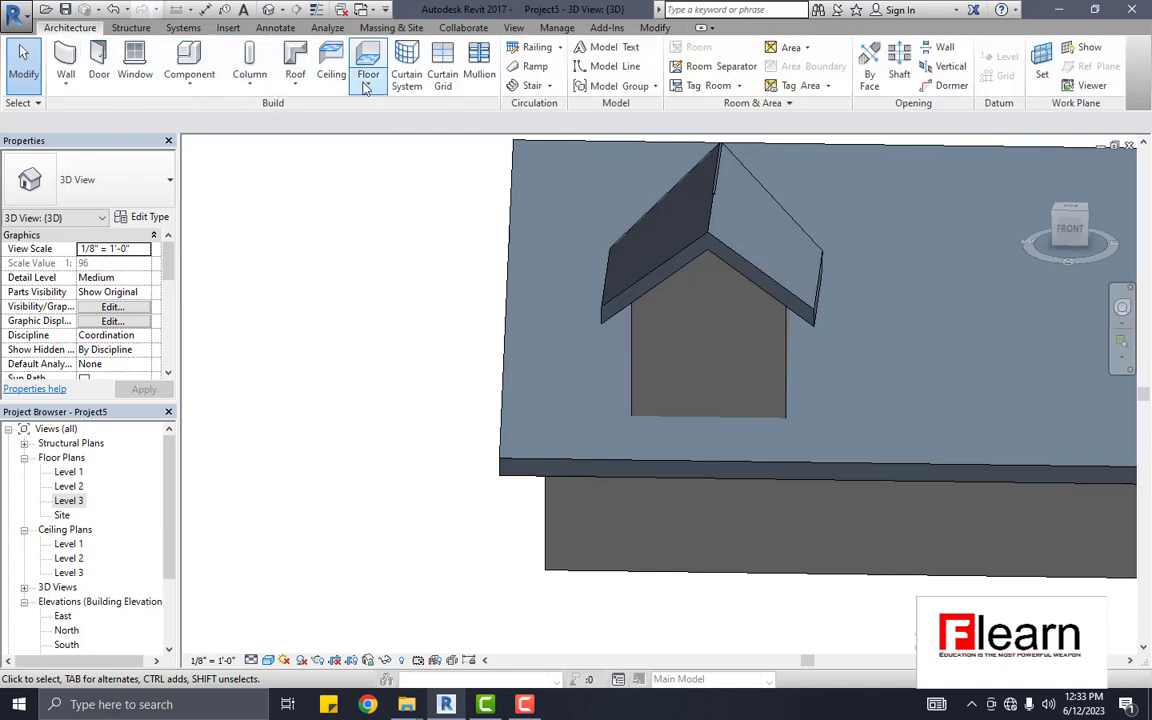
left_click(131, 68)
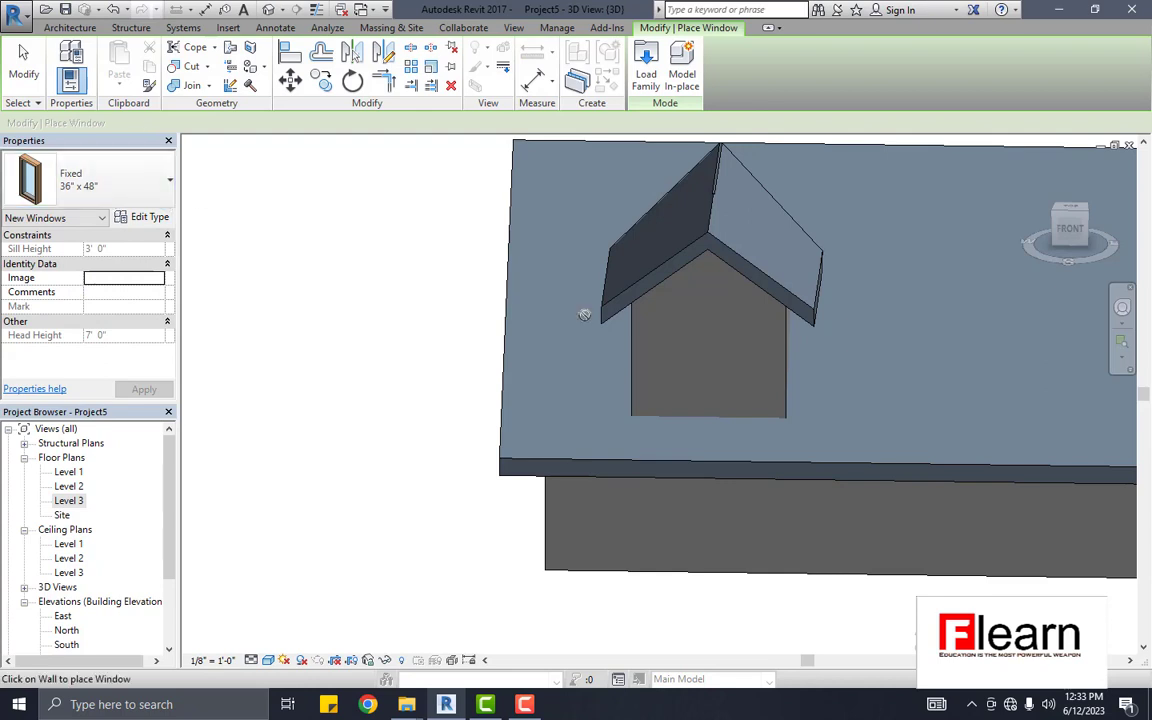
left_click(710, 364)
left_click(739, 364)
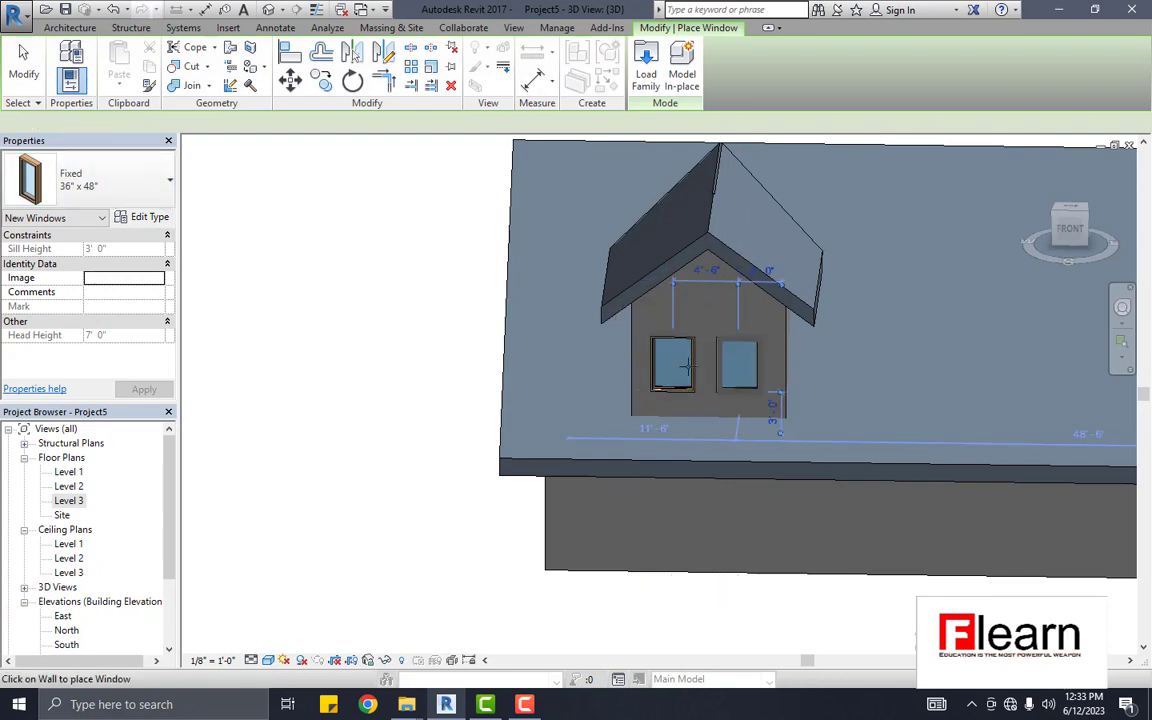
Step: Place two more Fixed 36" x 48" windows in the right dormer's front wall
scroll(515, 345, "down", 3)
scroll(840, 330, "up", 1)
scroll(847, 329, "up", 2)
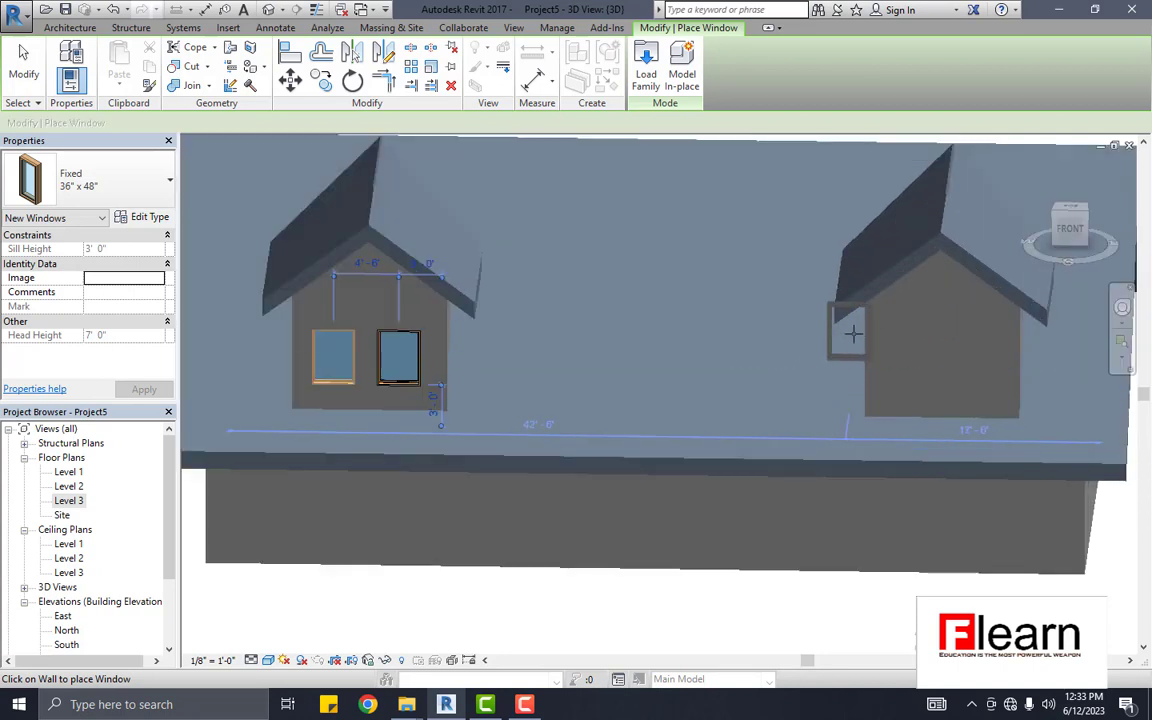
scroll(880, 376, "up", 1)
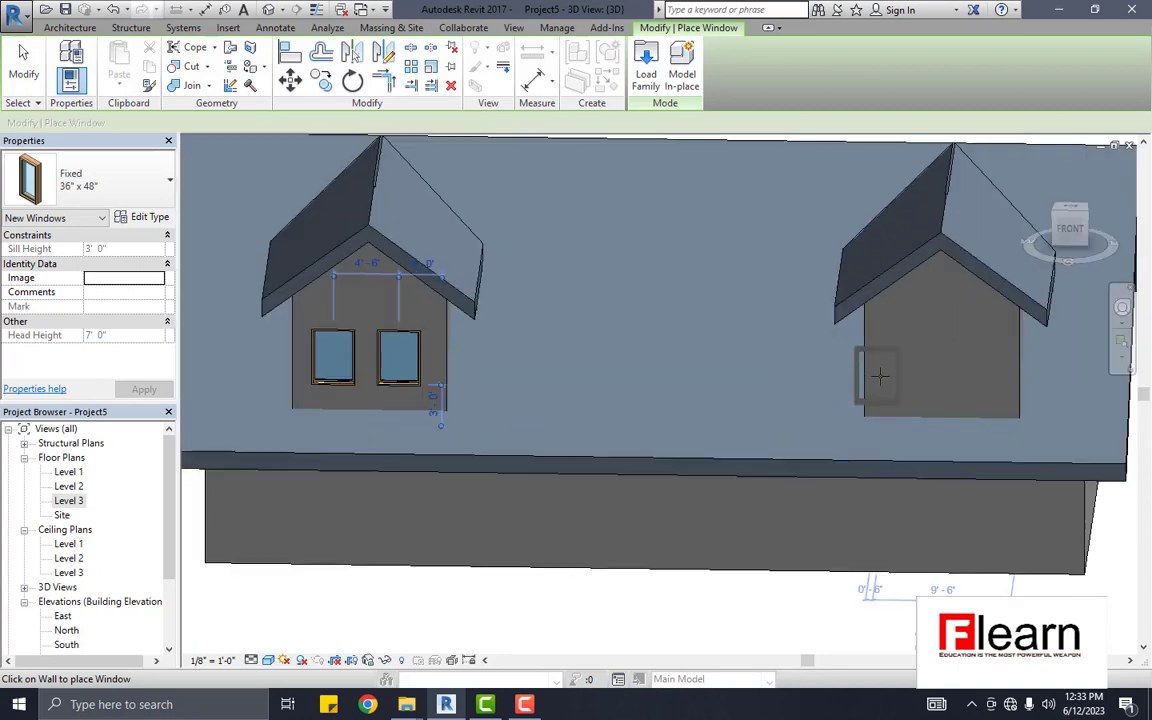
left_click(965, 363)
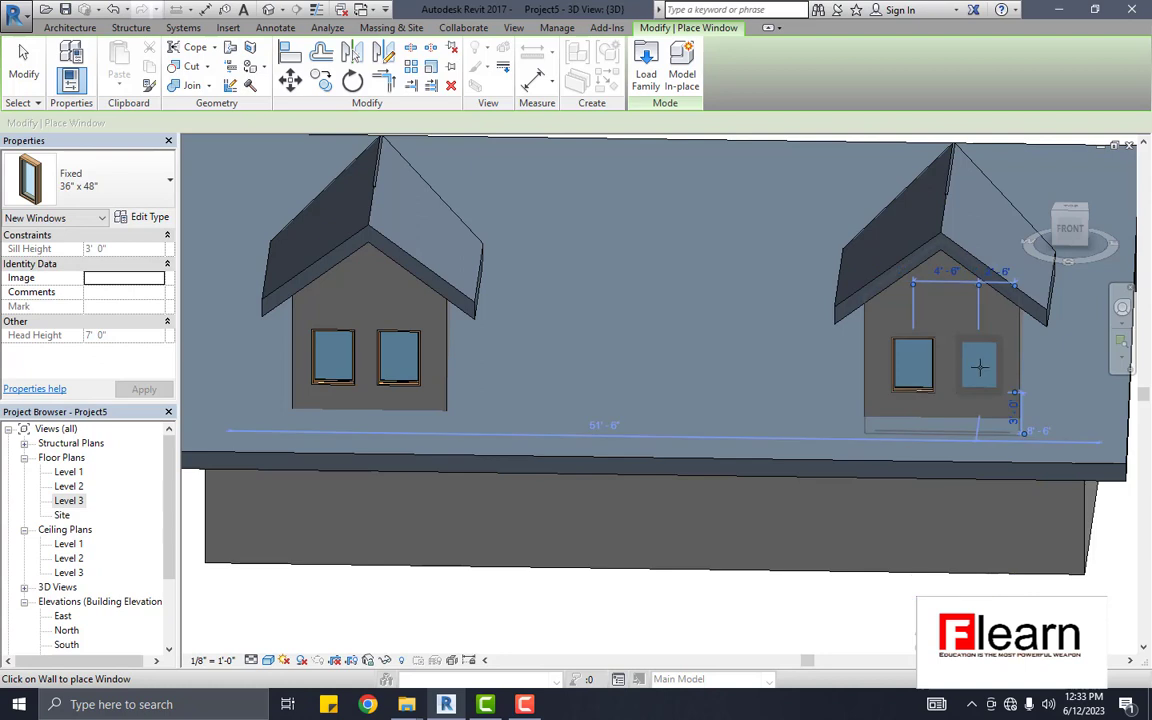
left_click(978, 364)
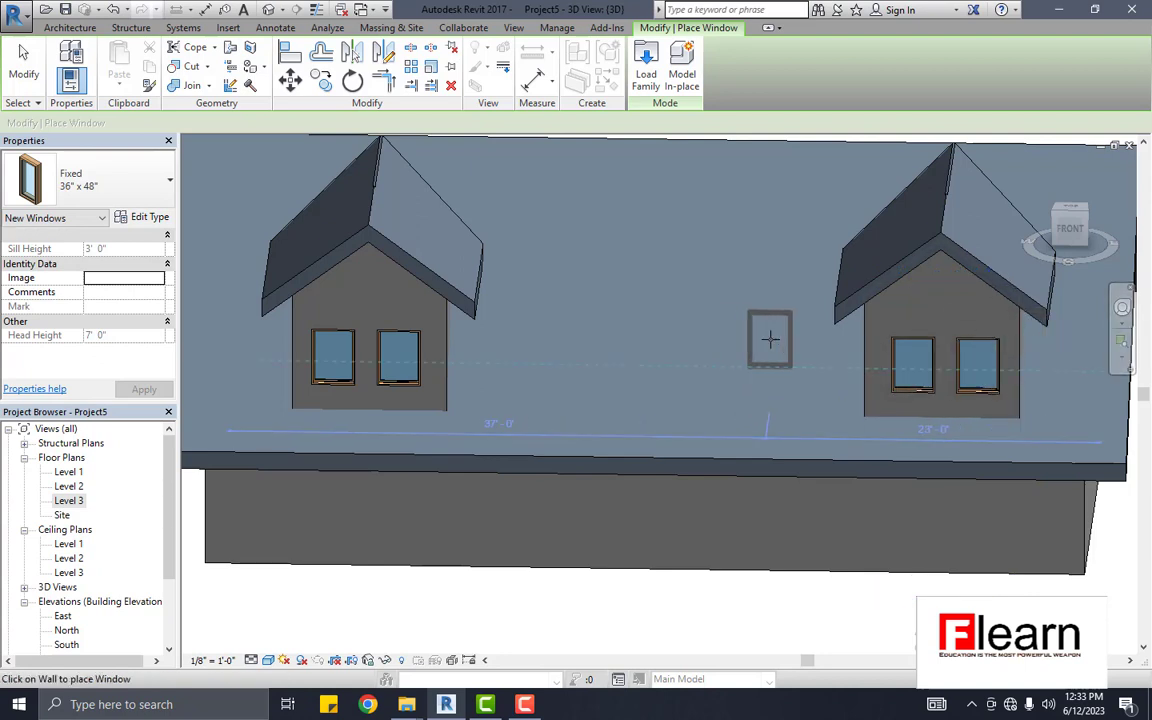
scroll(768, 343, "down", 2)
scroll(735, 337, "down", 1)
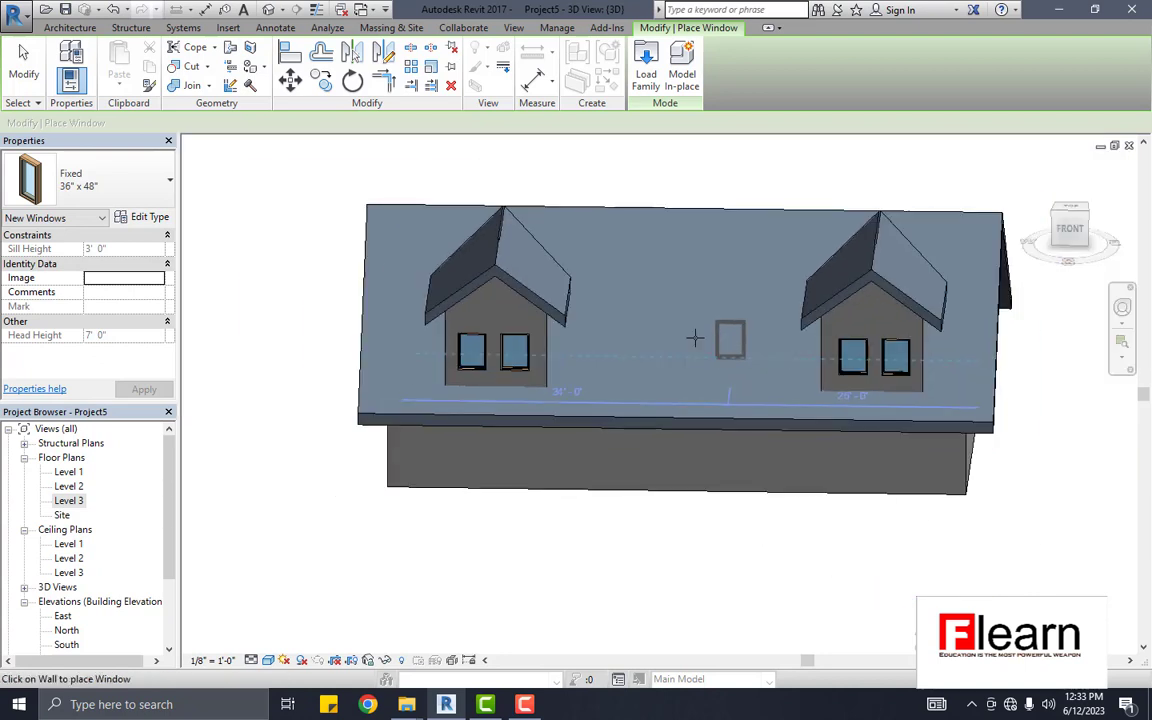
key("Escape")
key("Escape")
scroll(472, 330, "up", 2)
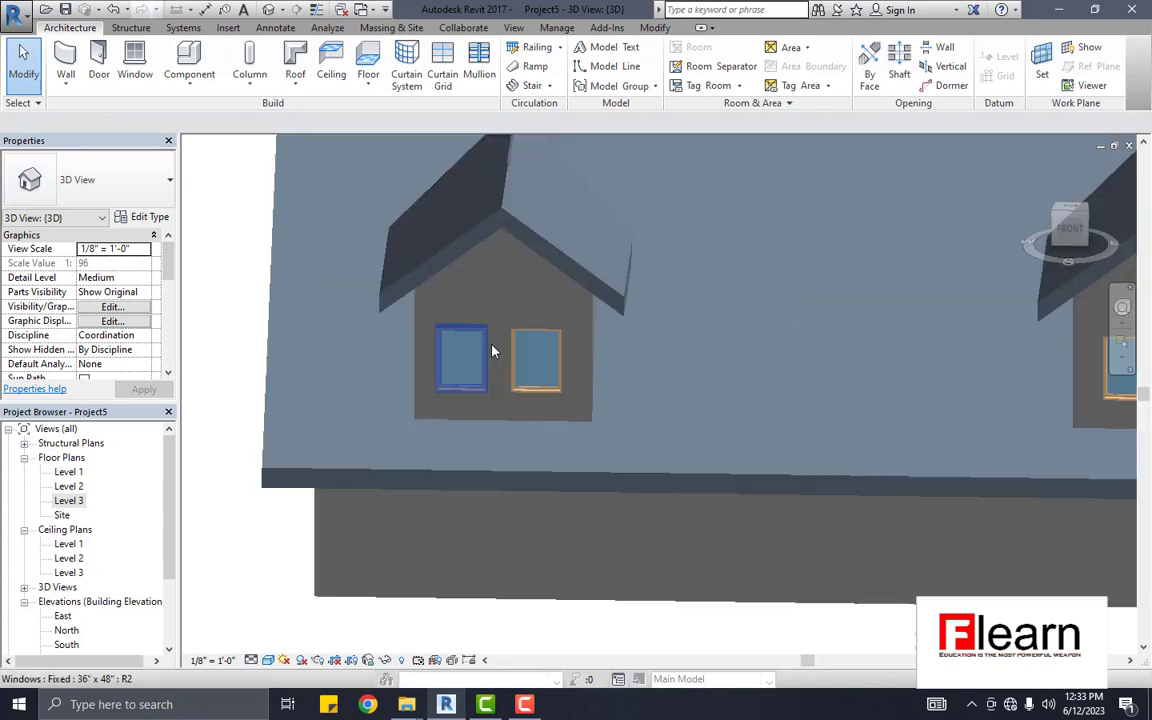
Step: Orbit and zoom the 3D view in close on the left dormer
left_click(1123, 308)
mouse_move(779, 373)
left_mouse_down()
mouse_move(685, 340)
mouse_move(864, 329)
mouse_move(723, 324)
mouse_move(772, 338)
mouse_move(794, 370)
mouse_move(745, 353)
mouse_move(672, 352)
mouse_move(689, 360)
left_mouse_up()
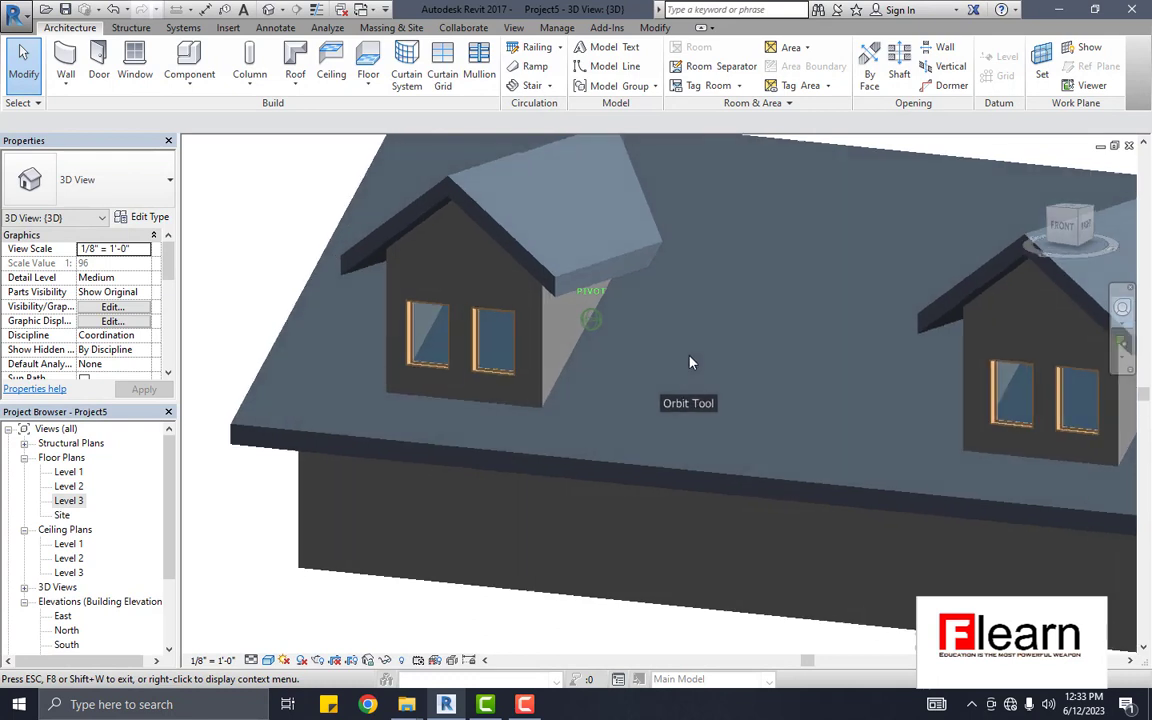
left_click(763, 316)
scroll(576, 324, "up", 2)
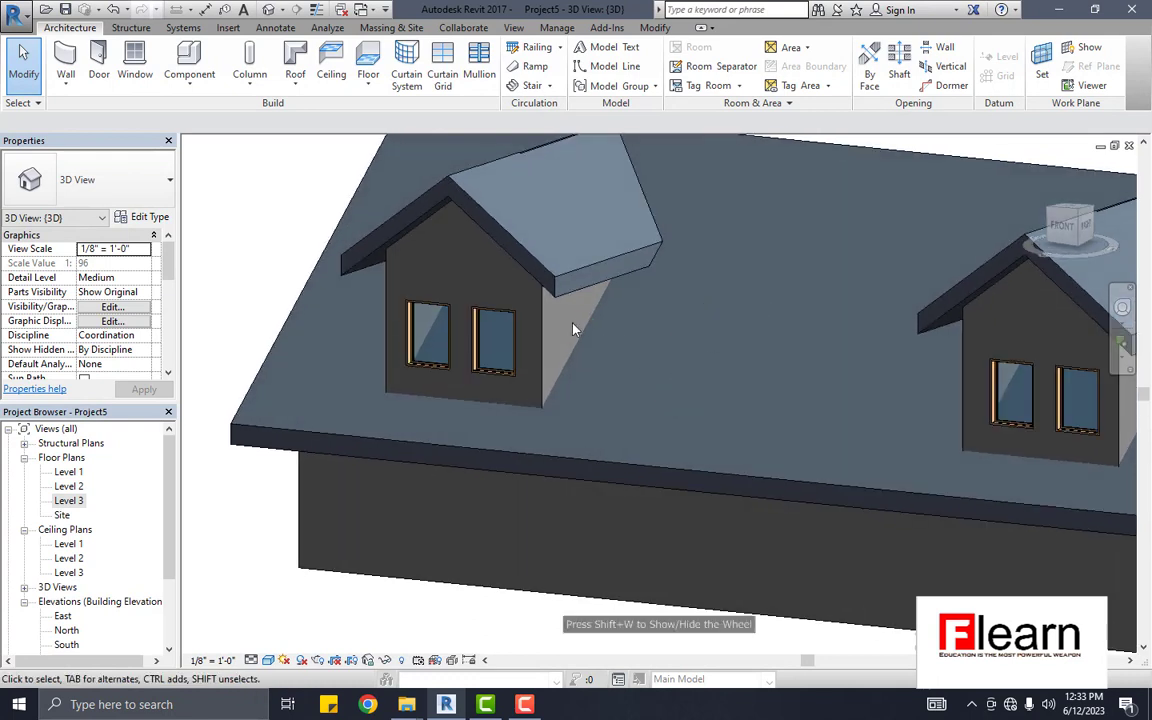
scroll(514, 290, "up", 2)
scroll(463, 349, "up", 2)
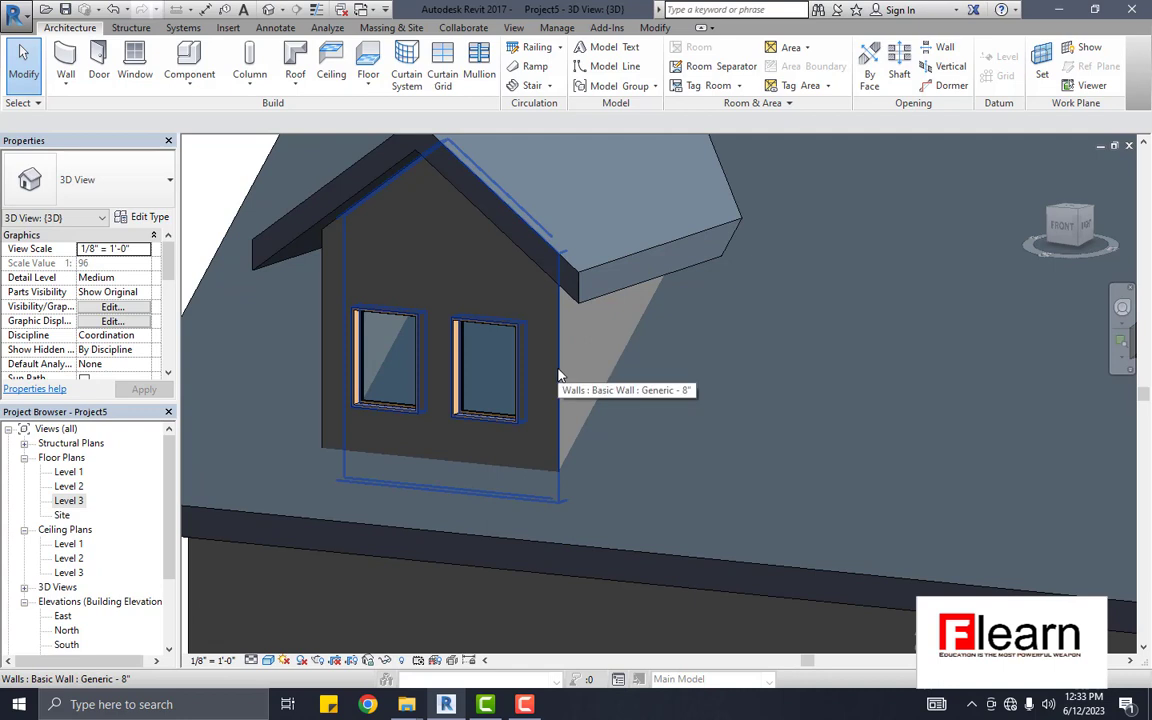
mouse_move(562, 376)
middle_mouse_down("shift")
mouse_move(586, 411)
mouse_move(558, 329)
middle_mouse_up("shift")
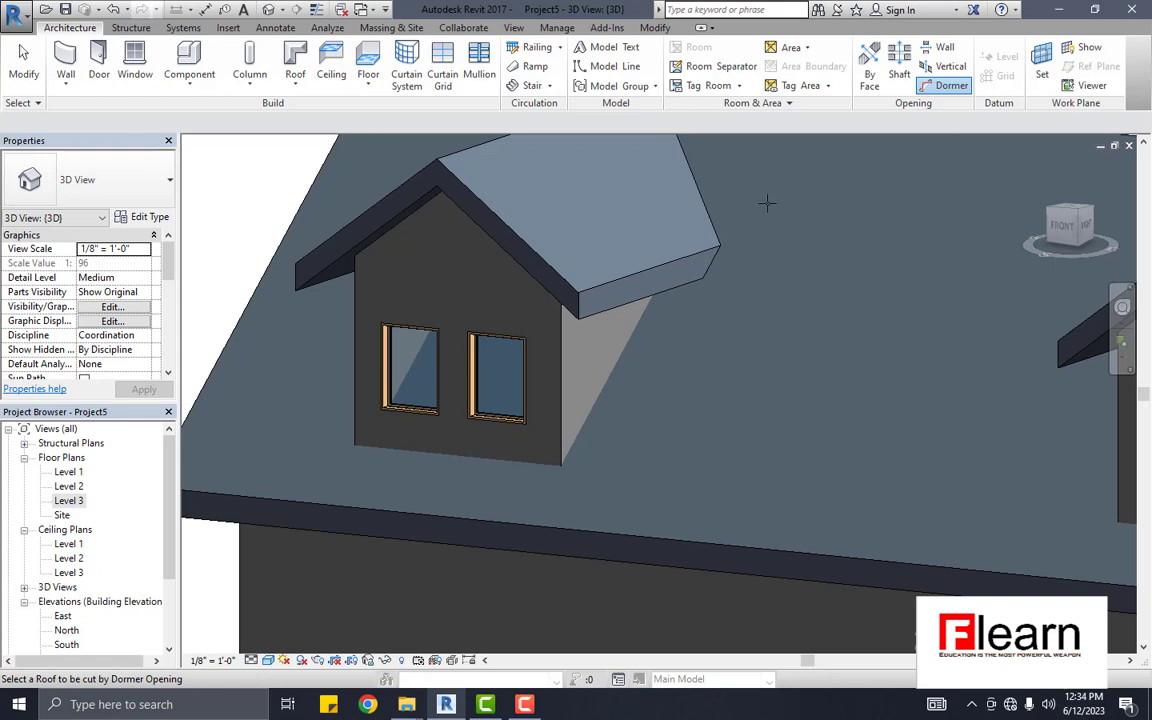
Step: Pick the main roof to cut, then the left dormer's front wall and roof as boundaries
scroll(541, 451, "down", 2)
scroll(659, 509, "up", 1)
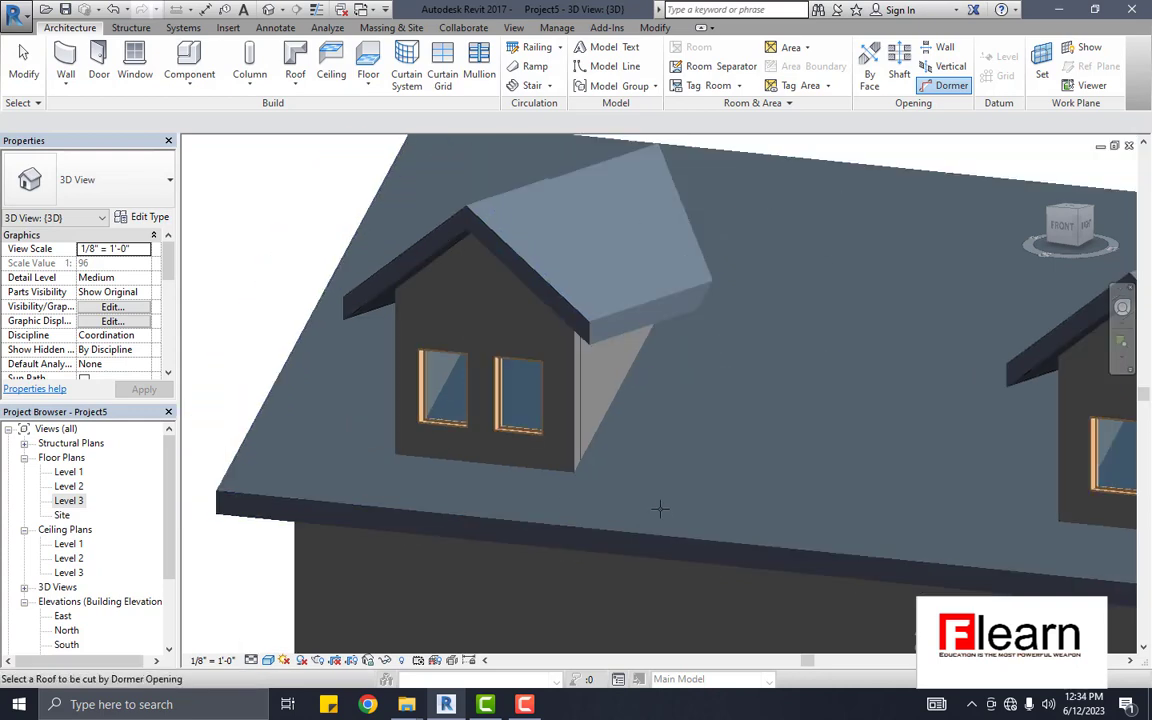
left_click(614, 528)
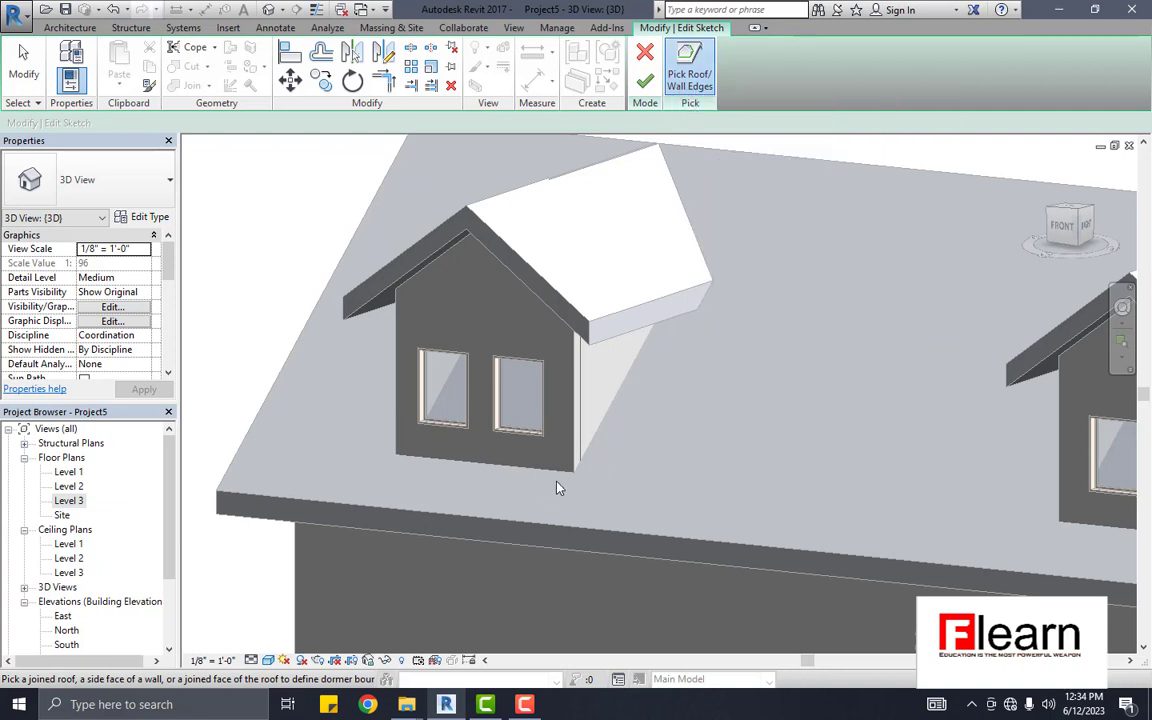
left_click(520, 428)
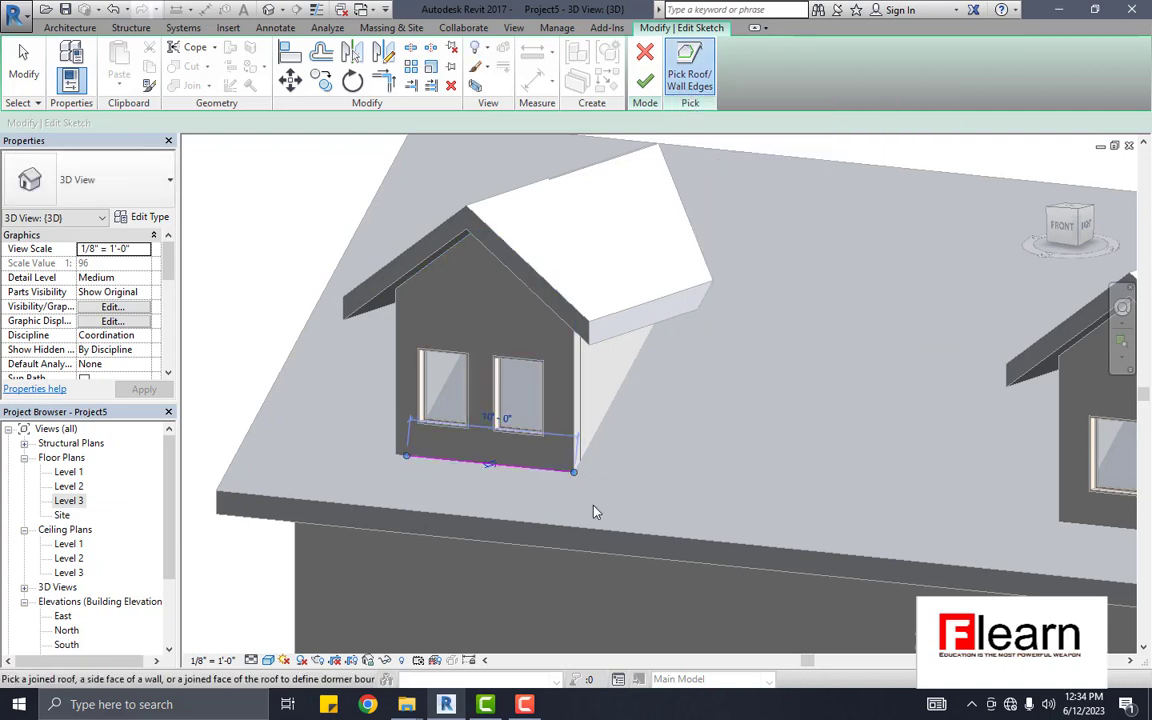
scroll(545, 462, "up", 1)
scroll(545, 462, "up", 1)
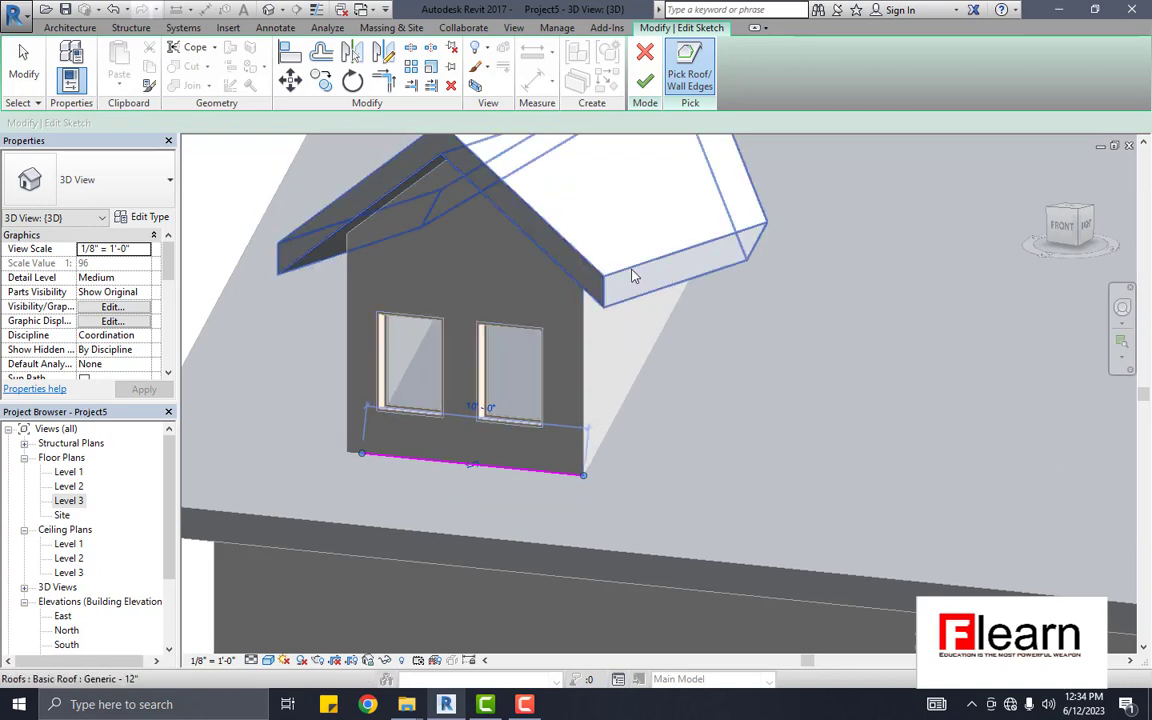
left_click(736, 247)
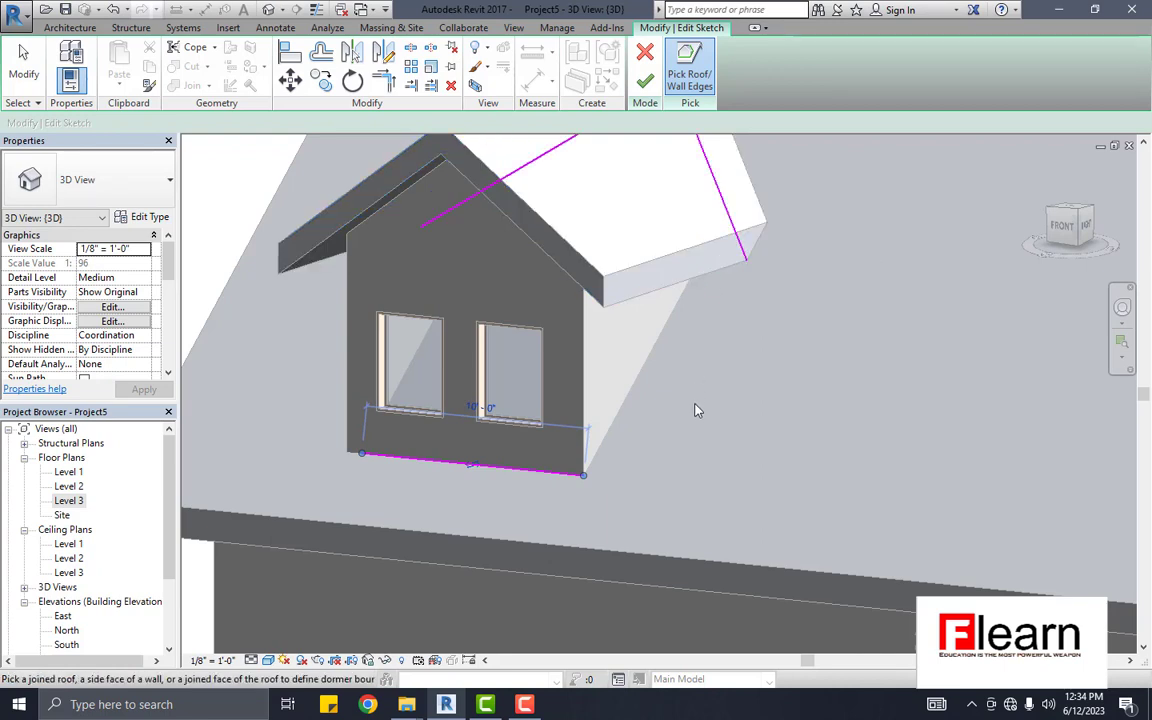
scroll(697, 410, "down", 3)
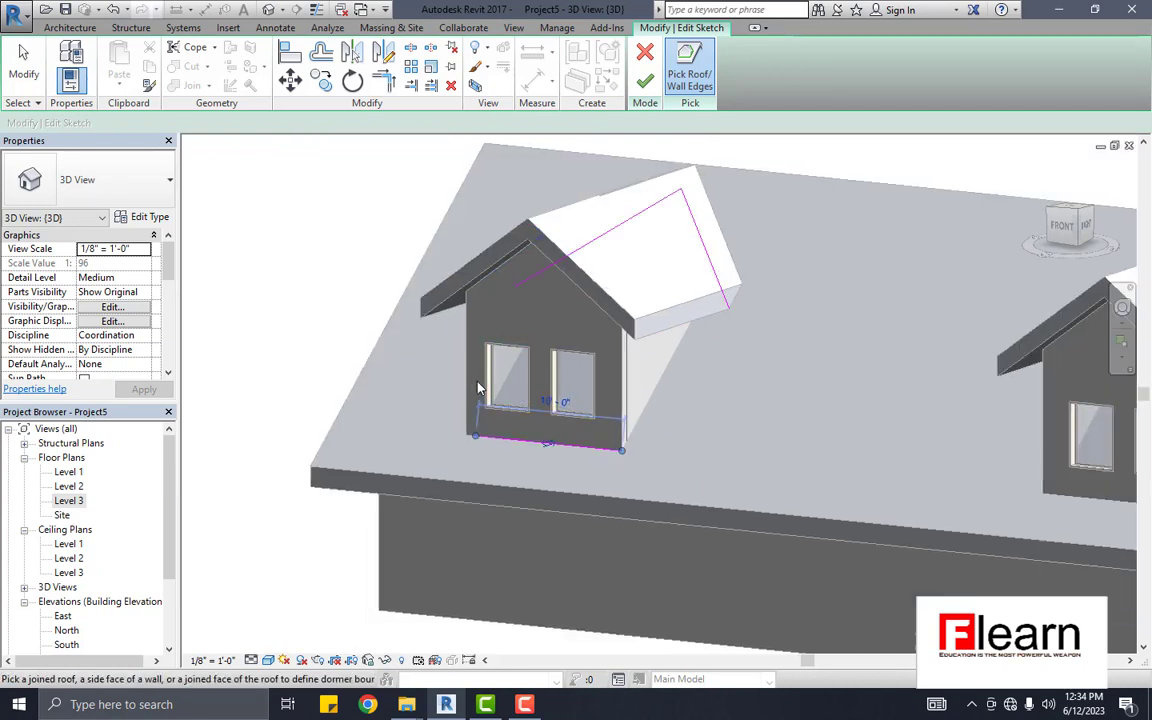
Step: Pick the dormer's side wall edge as a boundary, orbiting around to reach its far side
left_click(1124, 310)
mouse_move(868, 347)
left_mouse_down()
mouse_move(910, 366)
mouse_move(808, 332)
left_mouse_up()
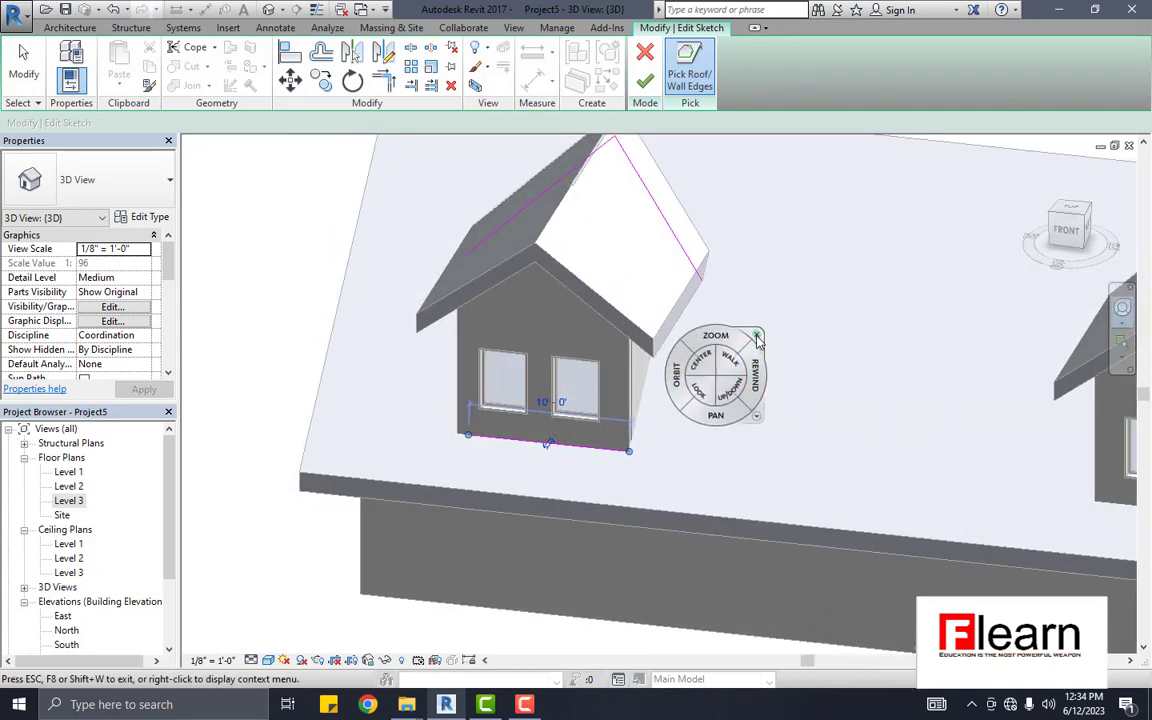
left_click(757, 336)
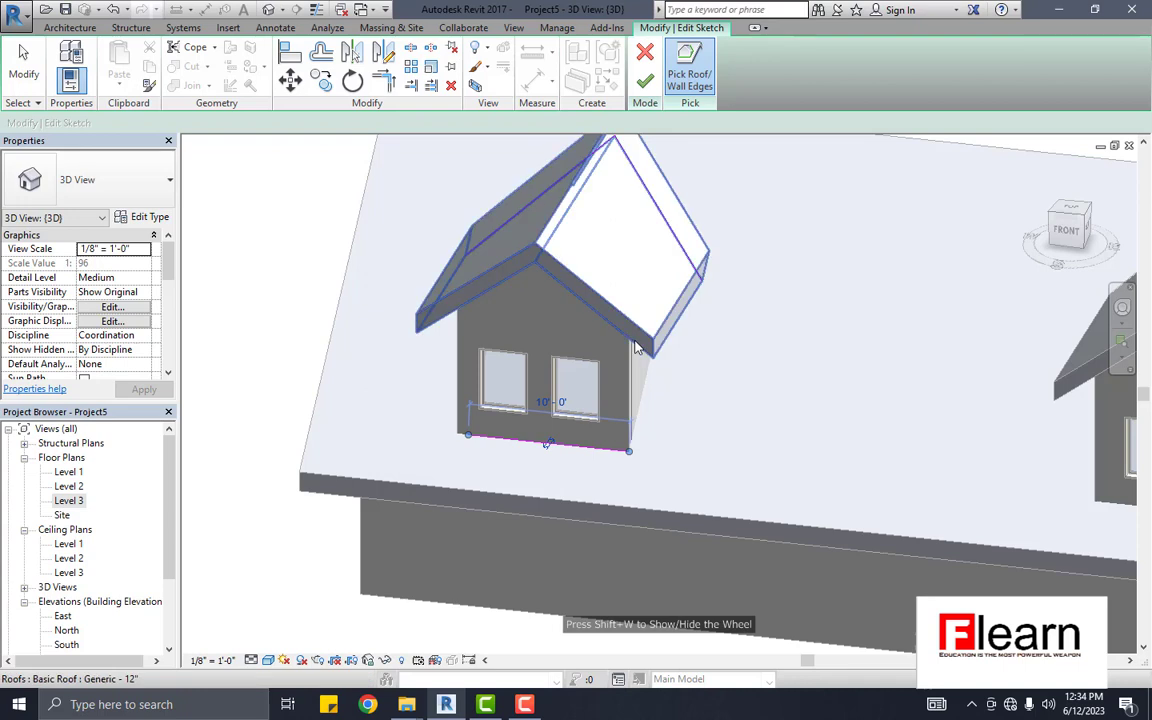
left_click(456, 395)
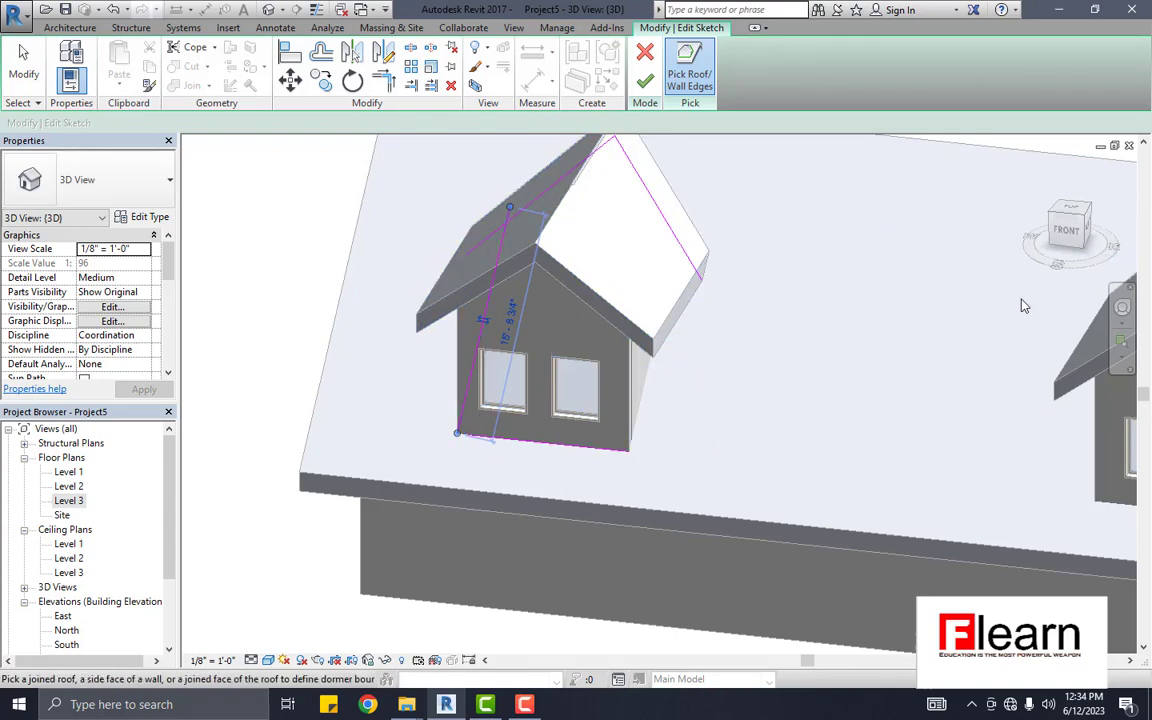
left_click(1121, 307)
left_click_drag(840, 347, 950, 390)
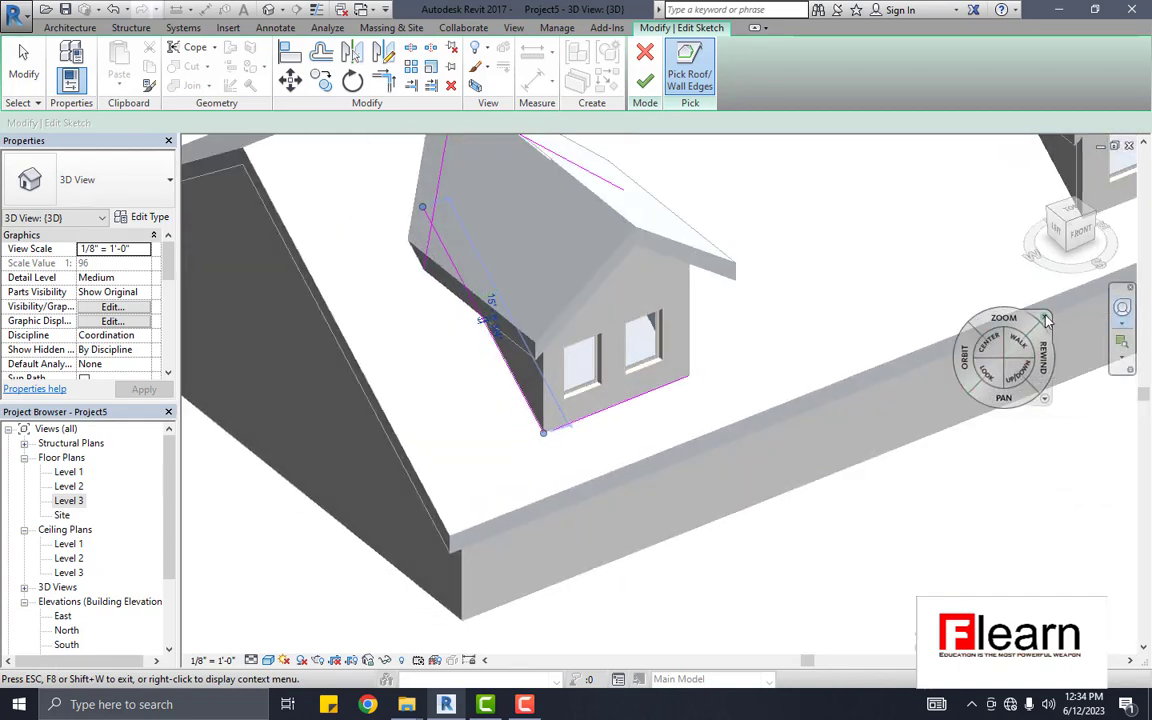
left_click(1046, 318)
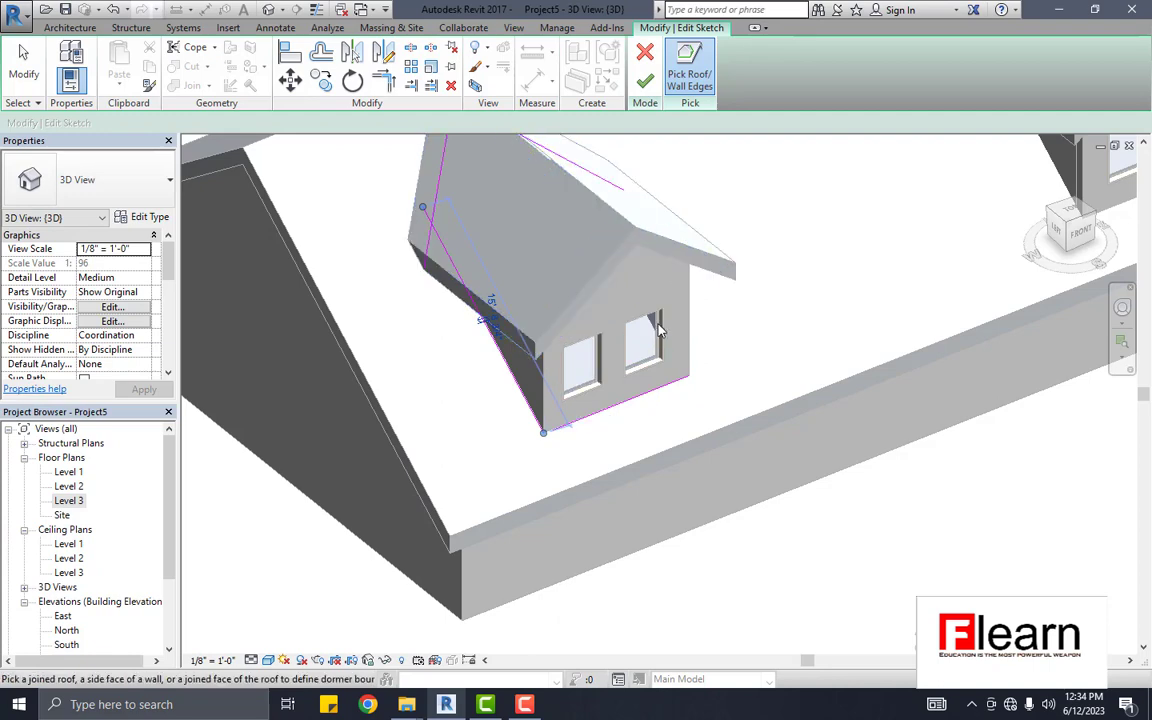
left_click(1122, 307)
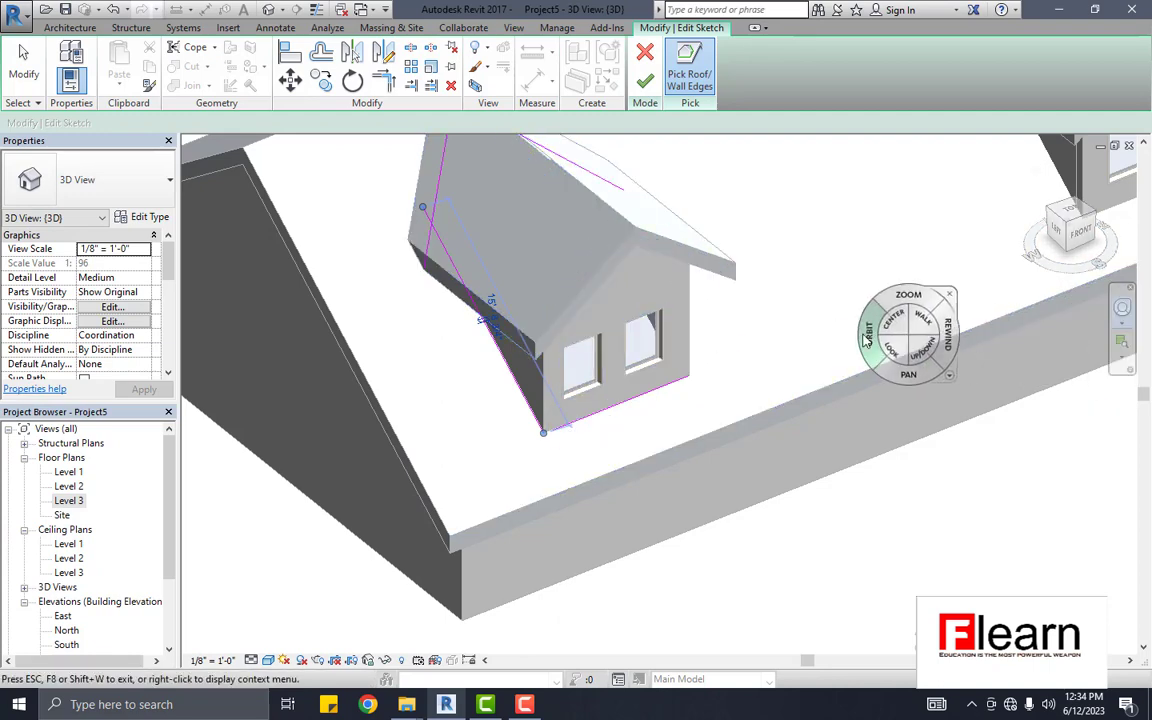
left_click_drag(876, 339, 885, 335)
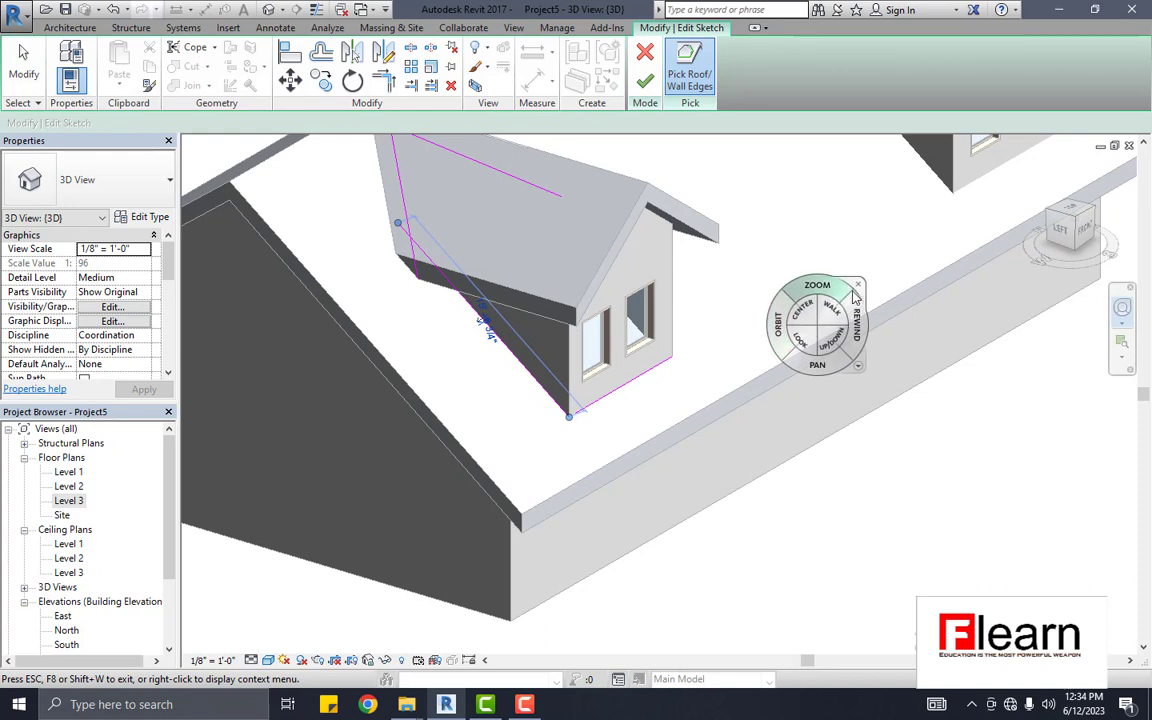
left_click(857, 285)
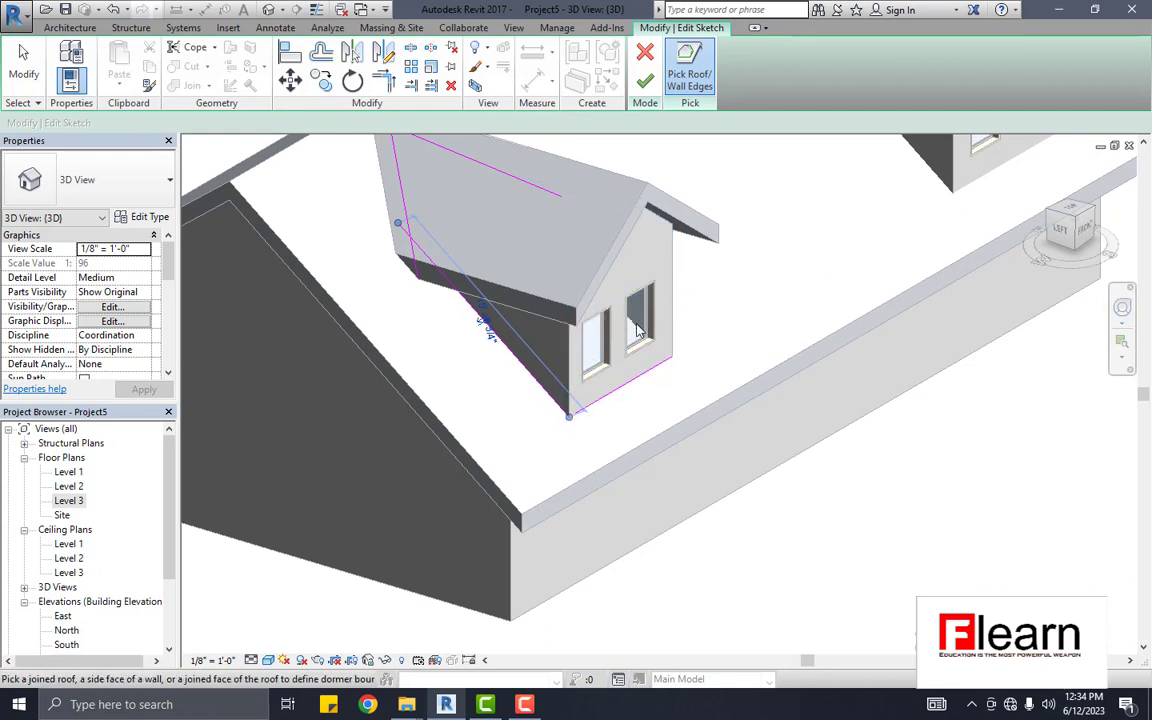
left_click(1122, 307)
left_click_drag(935, 355, 490, 435)
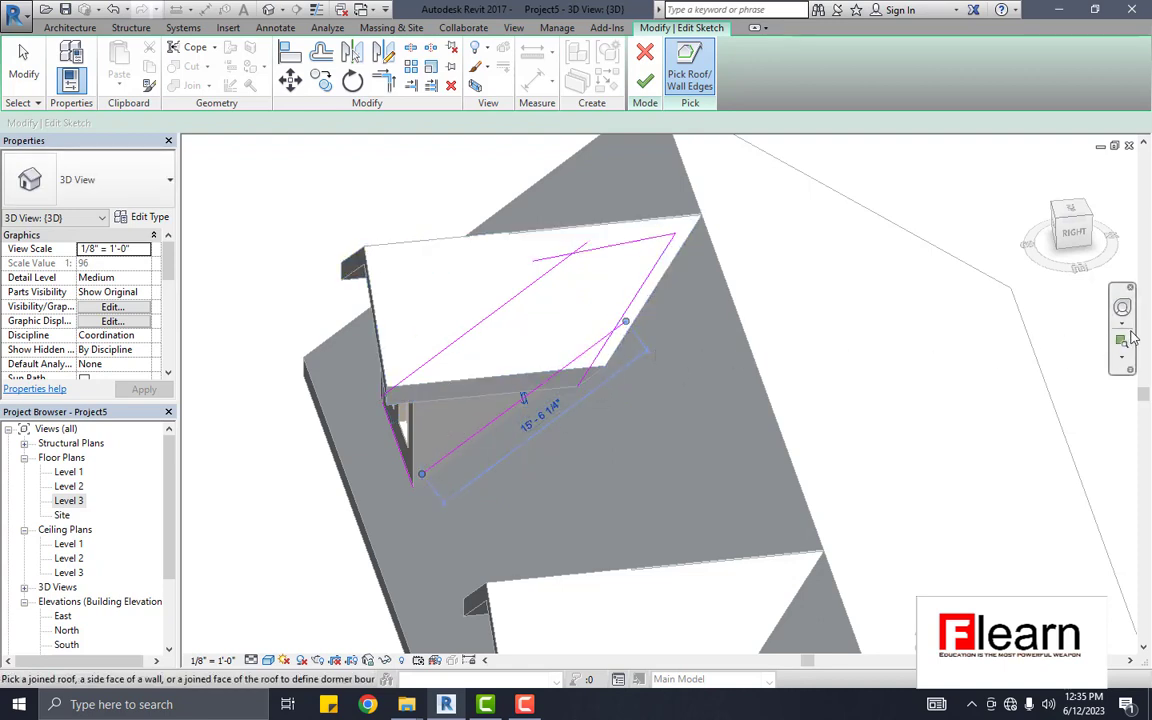
Step: Trim the top edge and diagonals of the sketch into corners with Trim/Extend to Corner
scroll(527, 283, "up", 2)
scroll(527, 283, "up", 2)
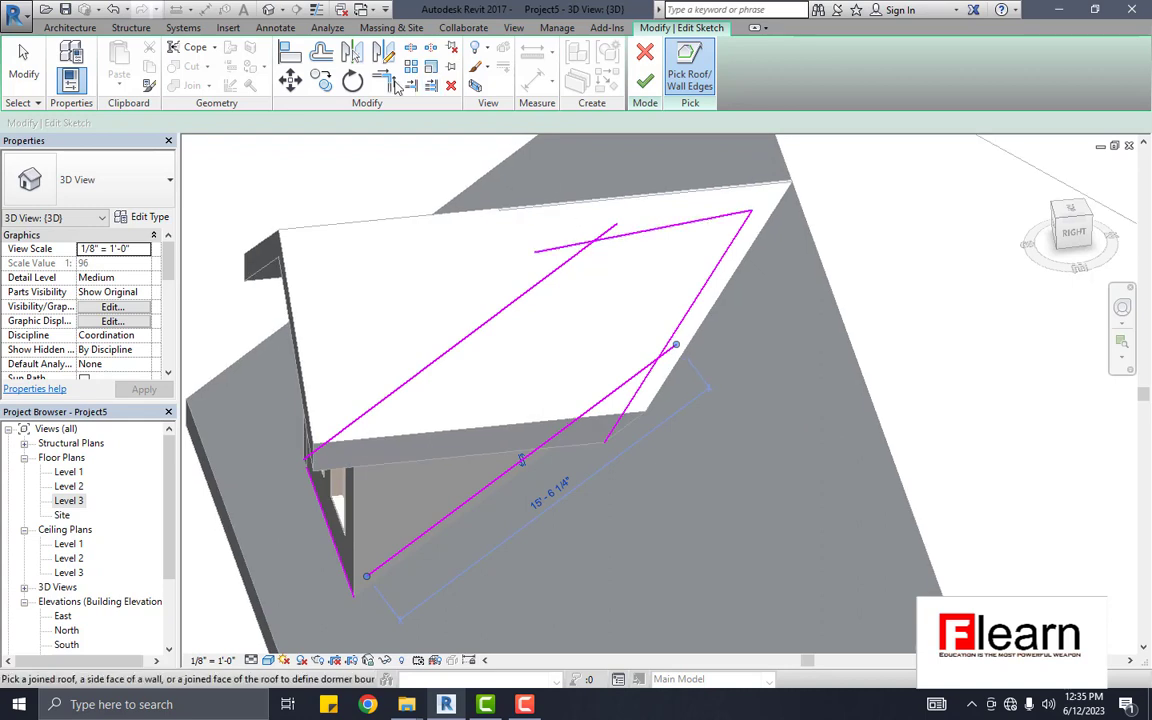
left_click(393, 86)
left_click(582, 252)
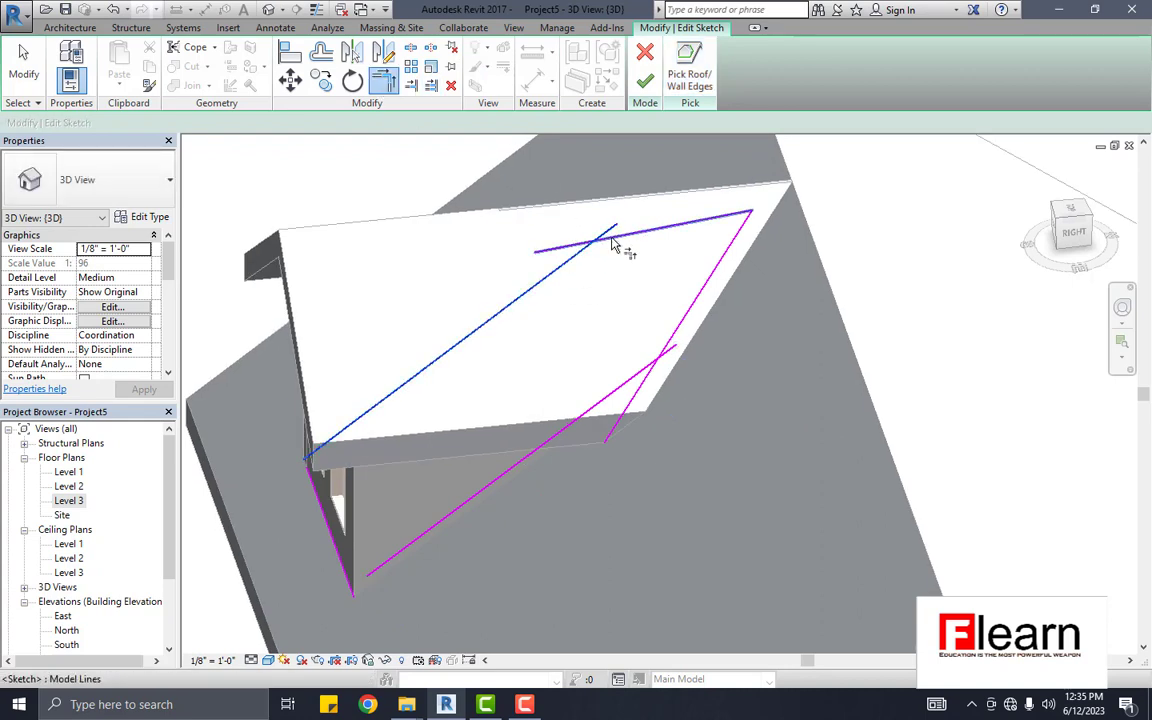
left_click(613, 245)
left_click(640, 372)
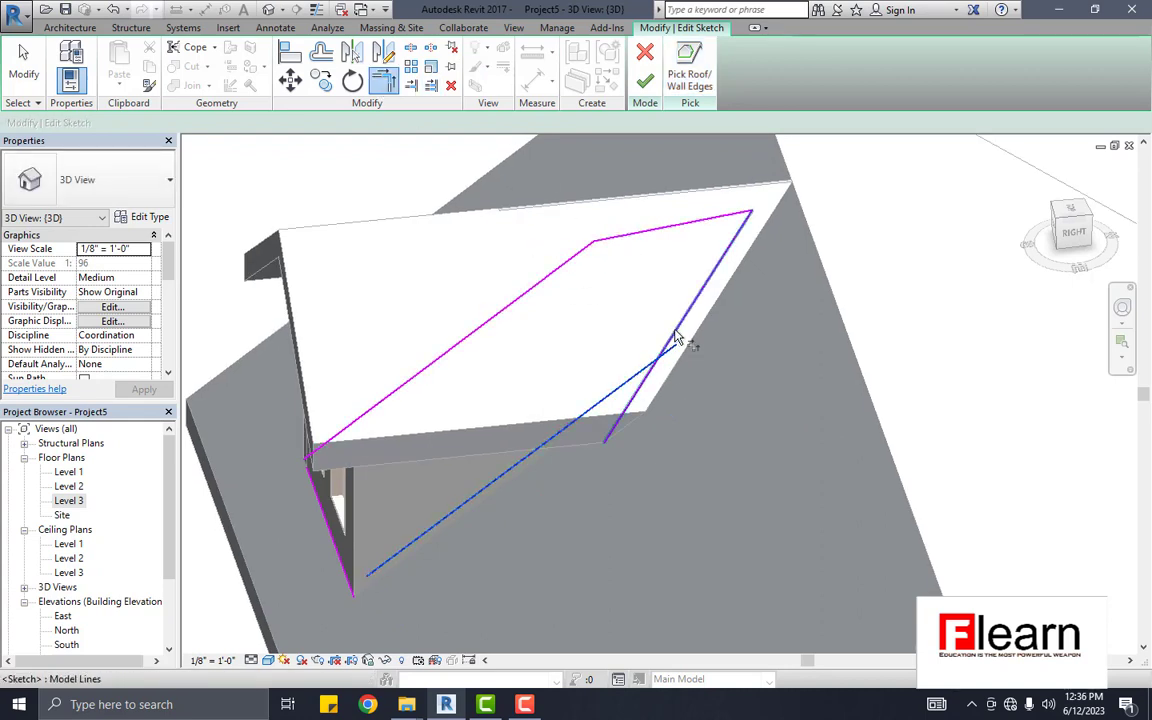
left_click(675, 336)
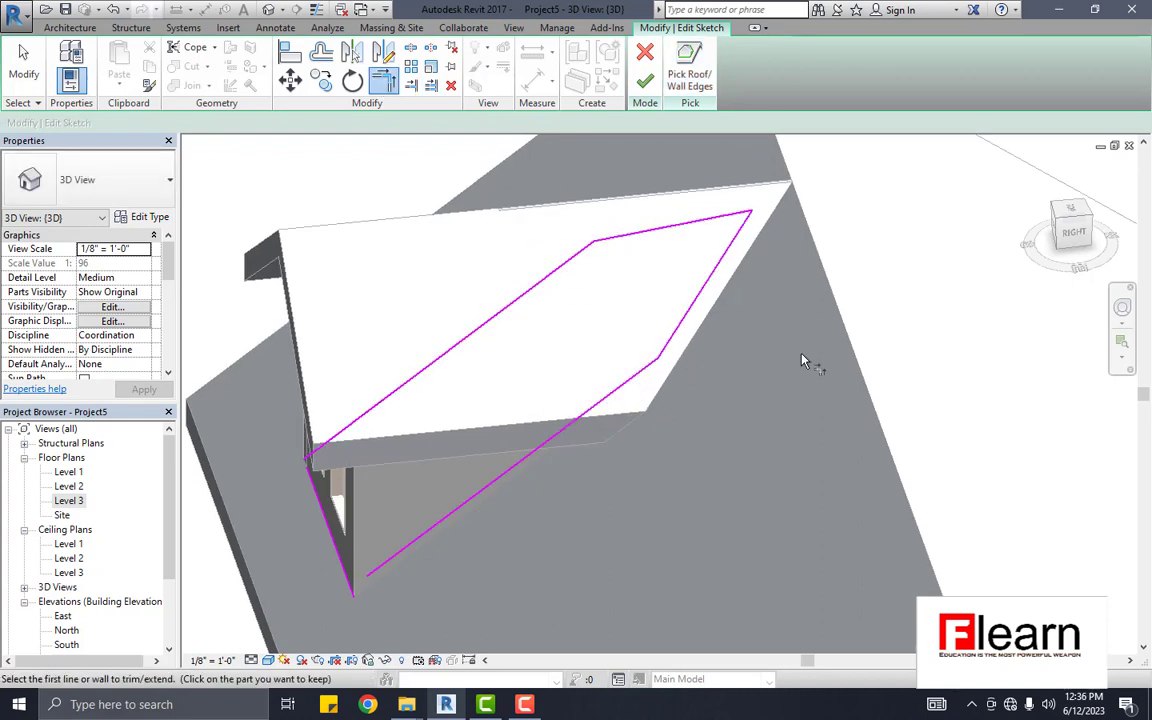
left_click(411, 542)
Step: Join the bottom line to the diagonal to close the loop and finish the opening
left_click(1122, 307)
left_click_drag(572, 425, 760, 551)
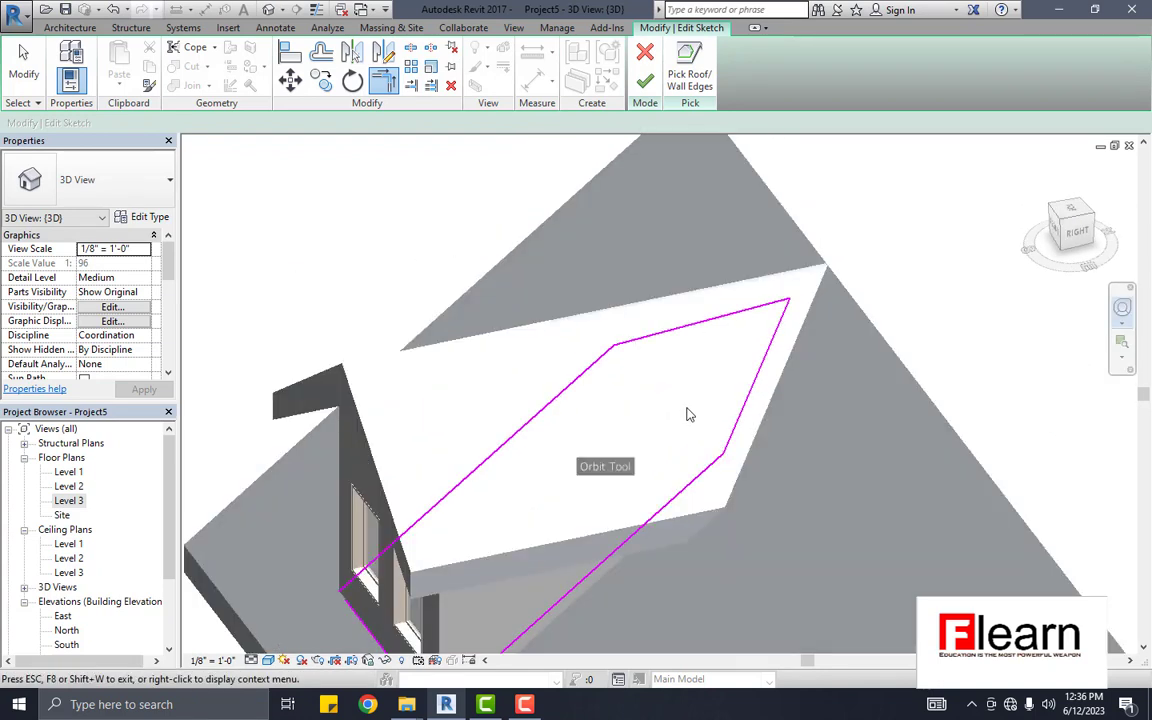
scroll(760, 551, "up", 4)
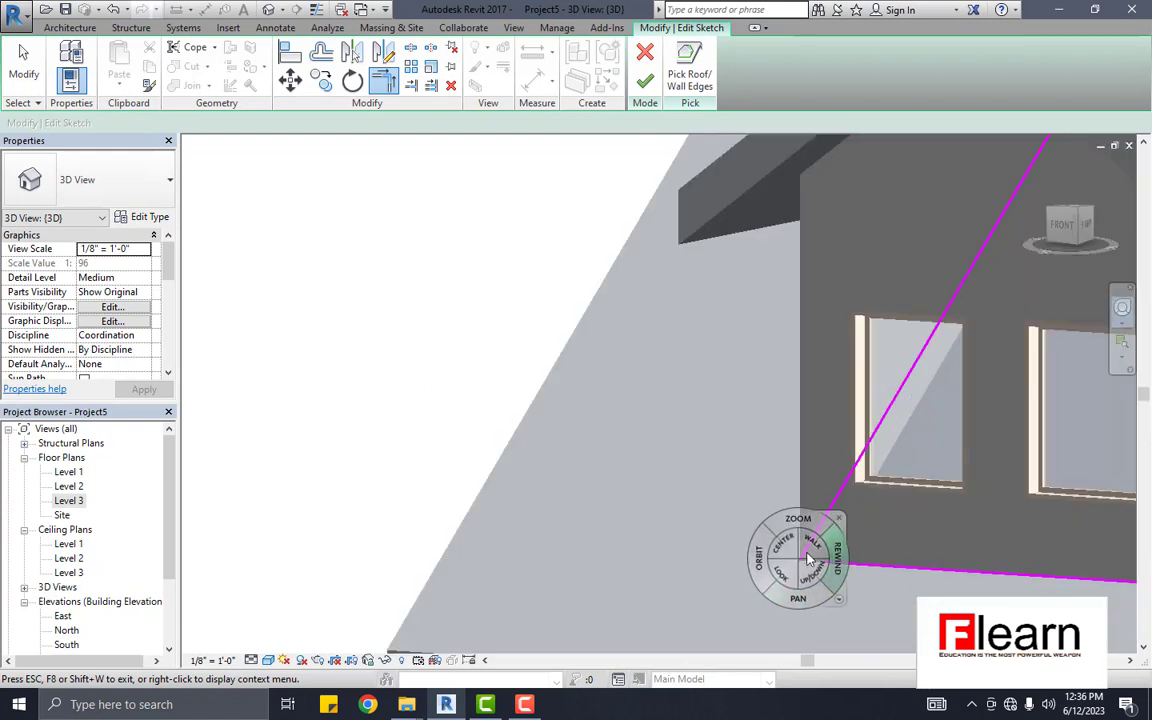
key("Escape")
left_click(846, 572)
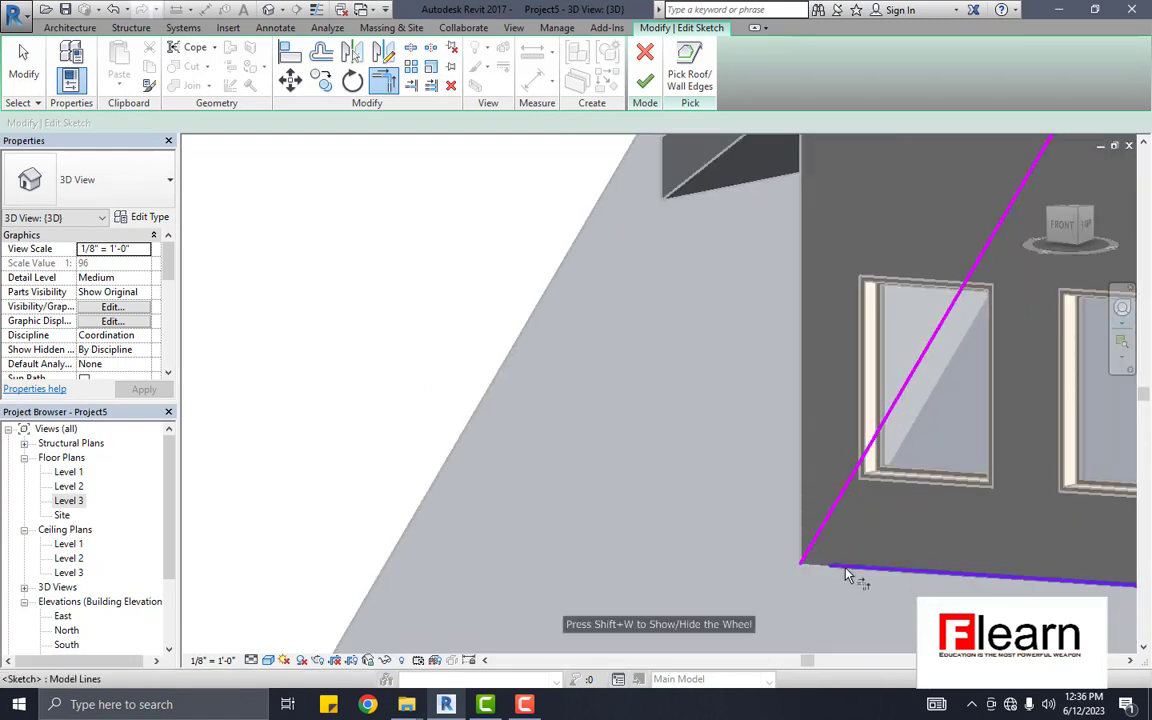
left_click(789, 546)
scroll(609, 470, "down", 5)
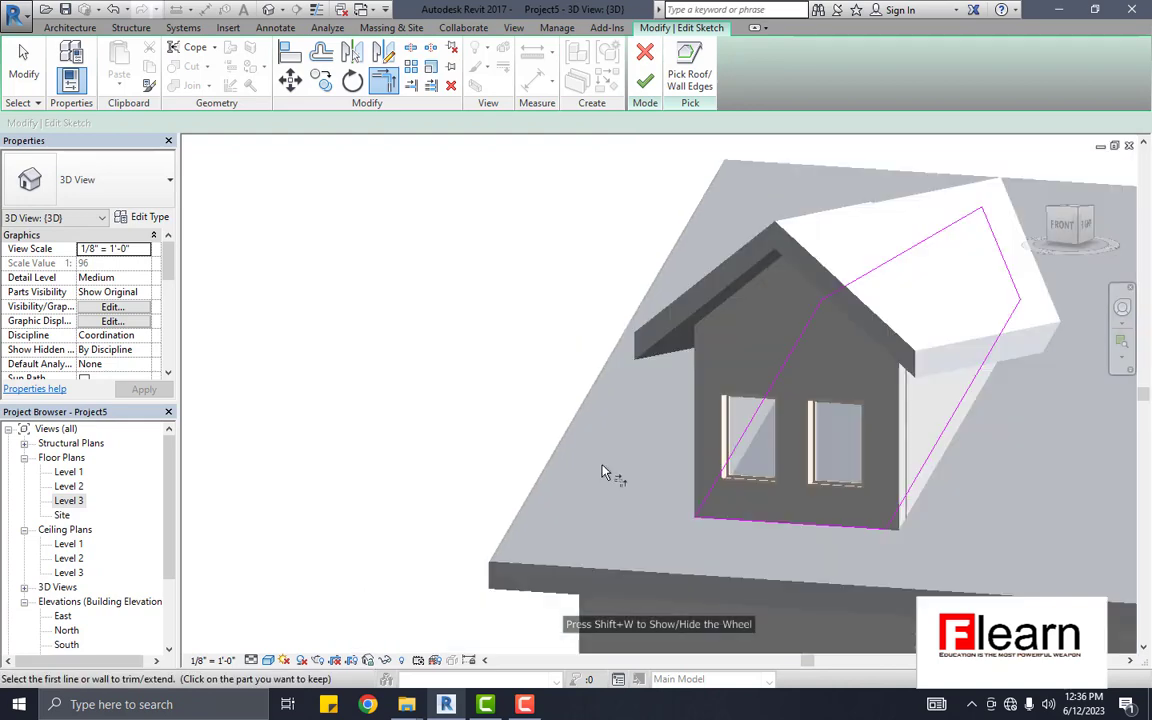
left_click(645, 84)
Step: Orbit around the dormers to review the opening cut through the main roof
scroll(753, 422, "up", 2)
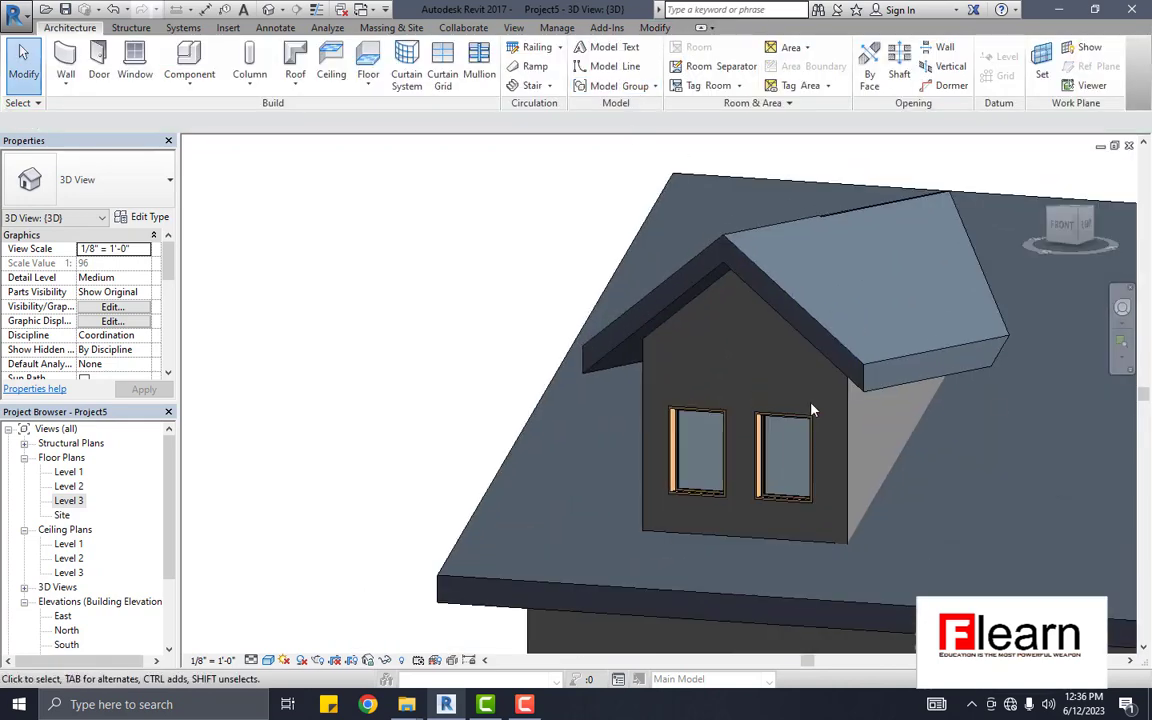
left_click(1122, 307)
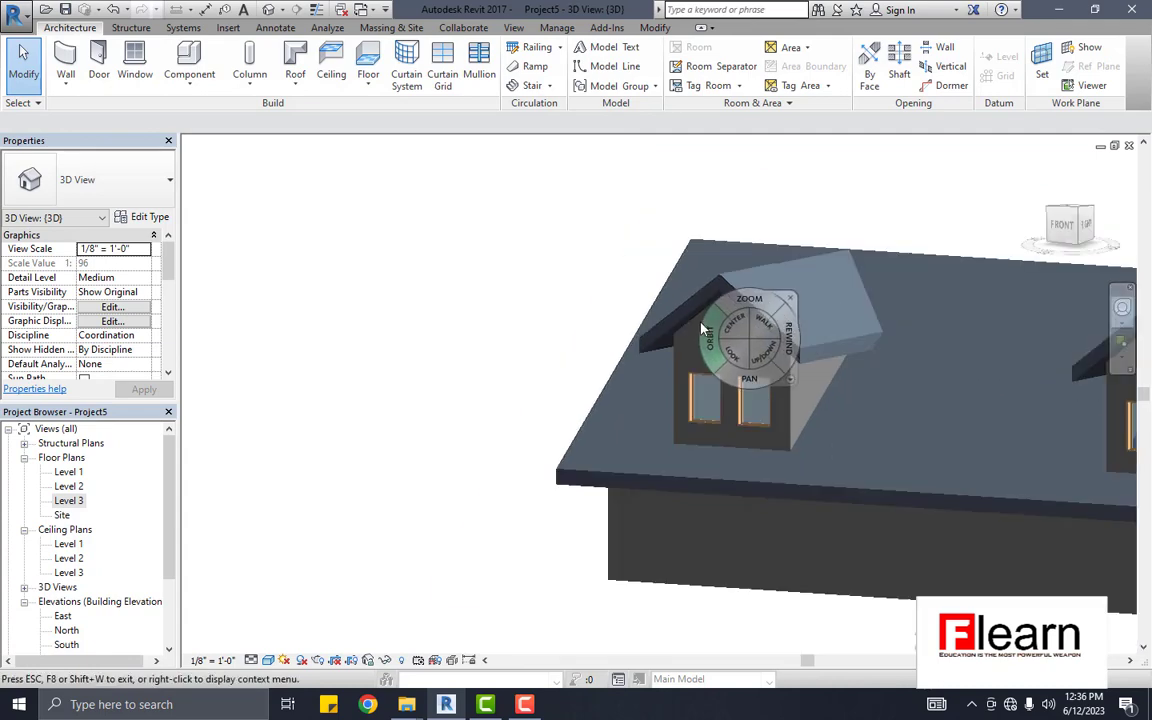
mouse_move(712, 345)
left_mouse_down()
mouse_move(621, 259)
mouse_move(527, 288)
mouse_move(465, 257)
mouse_move(305, 245)
mouse_move(352, 242)
mouse_move(363, 190)
mouse_move(543, 244)
mouse_move(581, 302)
mouse_move(780, 350)
left_mouse_up()
scroll(653, 314, "down", 3)
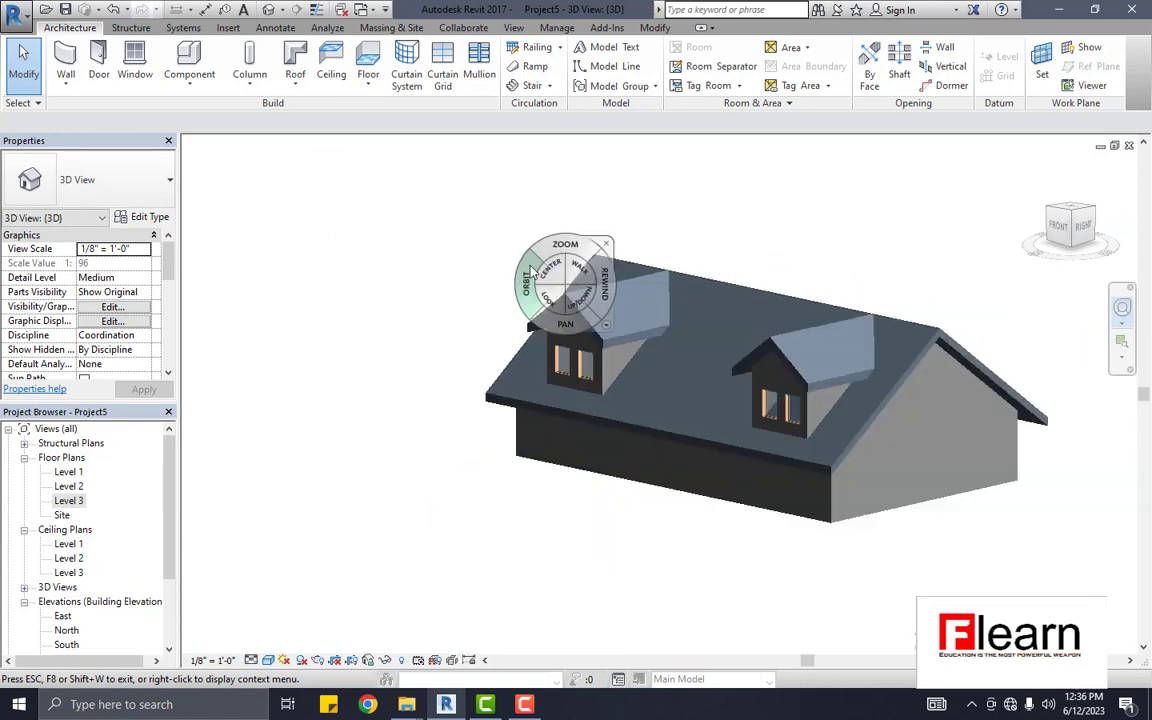
scroll(750, 338, "down", 2)
scroll(752, 338, "up", 2)
key("Escape")
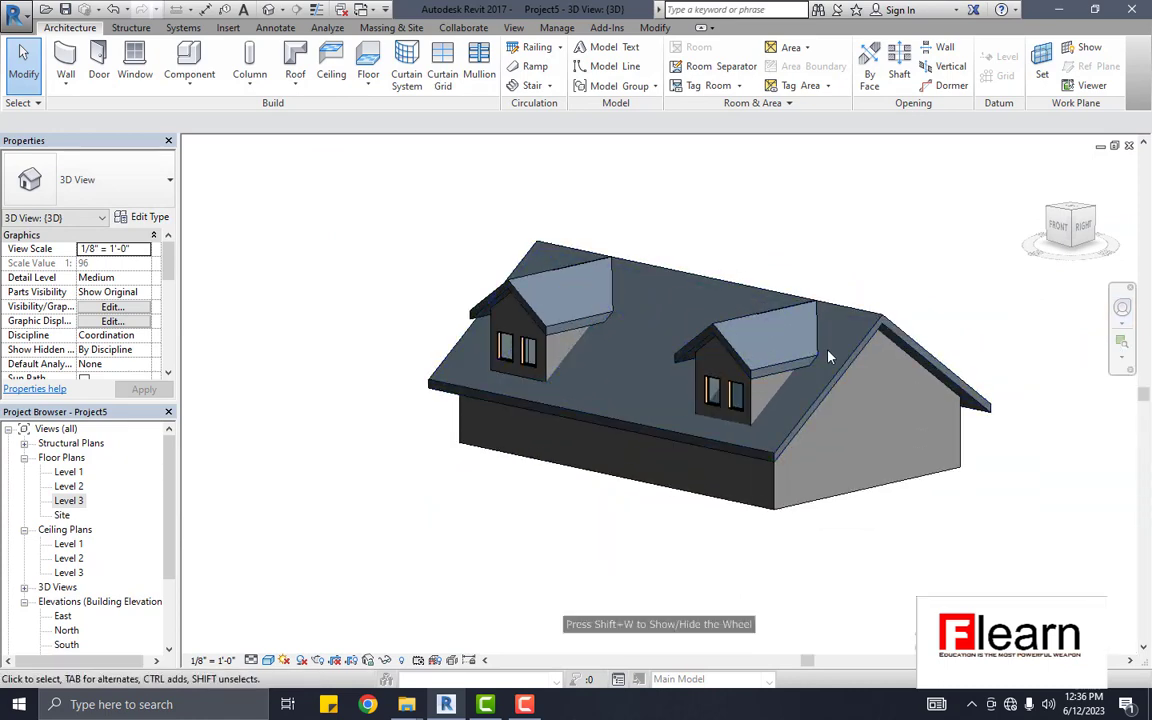
scroll(740, 380, "up", 4)
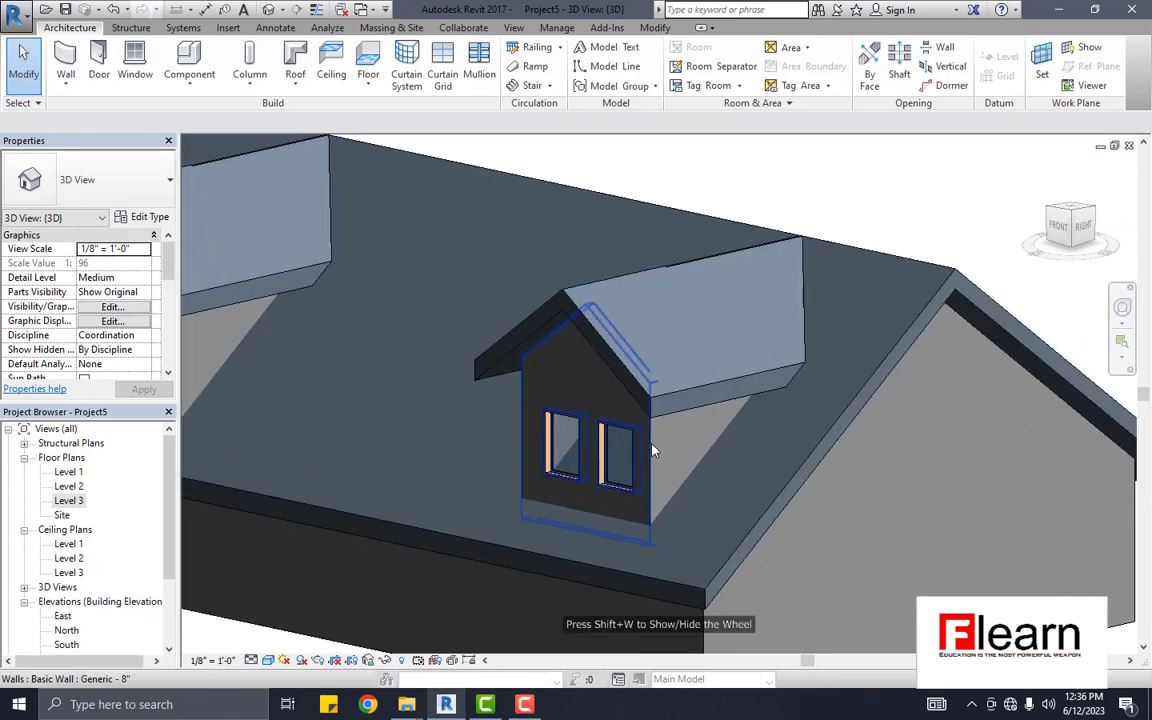
Step: Start a second dormer opening, picking the main roof and the right dormer's front and side walls
left_click(940, 92)
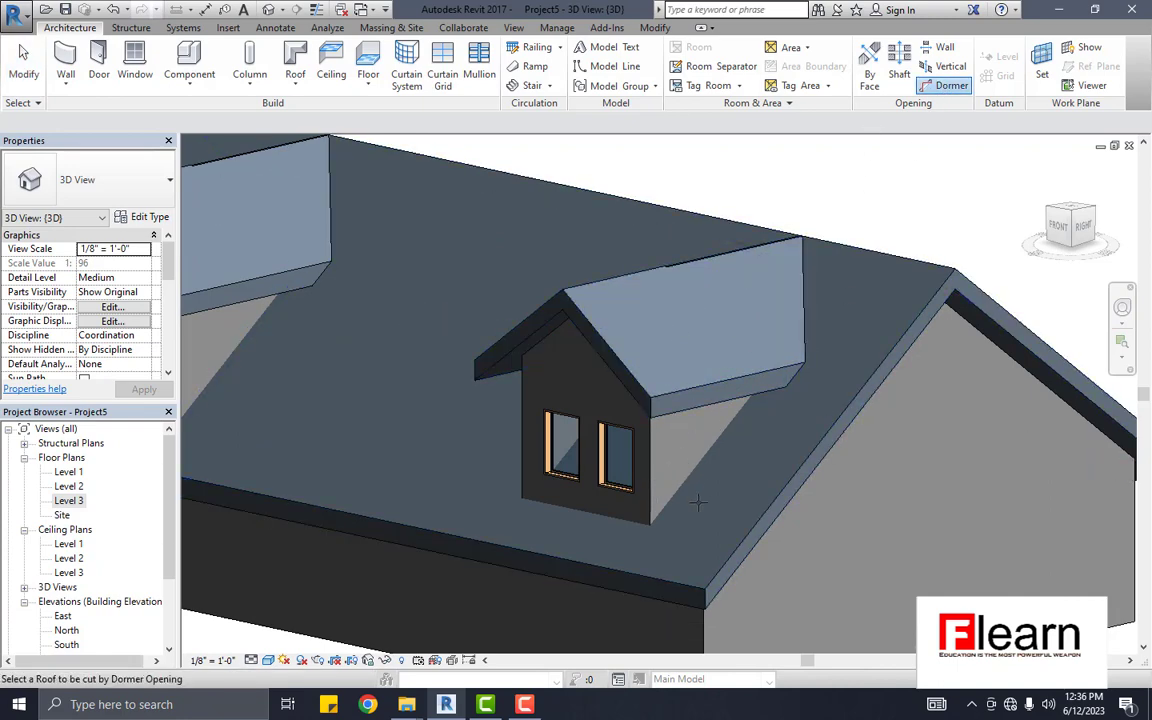
left_click(686, 590)
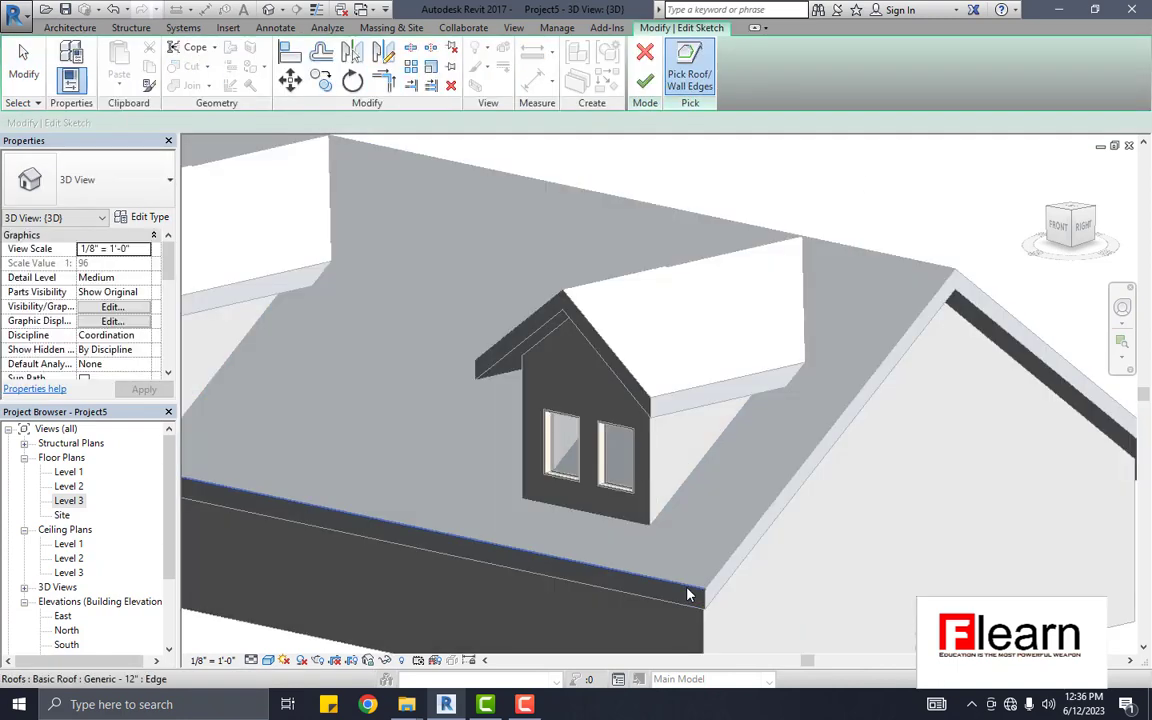
left_click(656, 527)
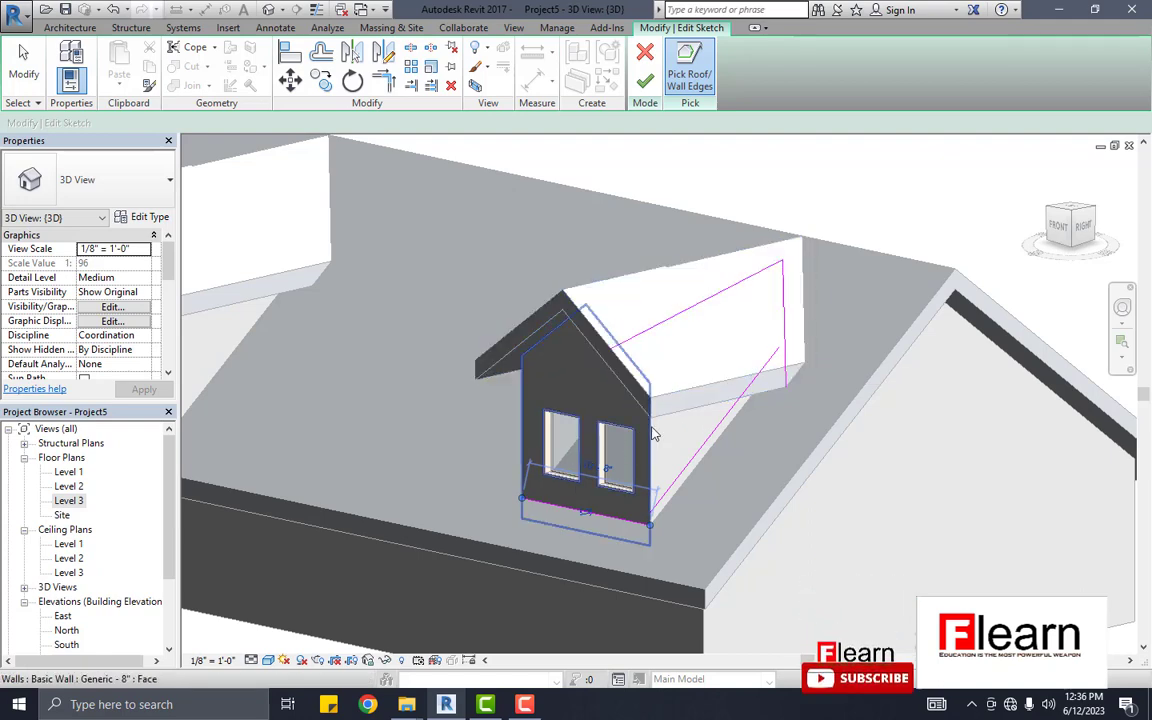
scroll(698, 457, "down", 3)
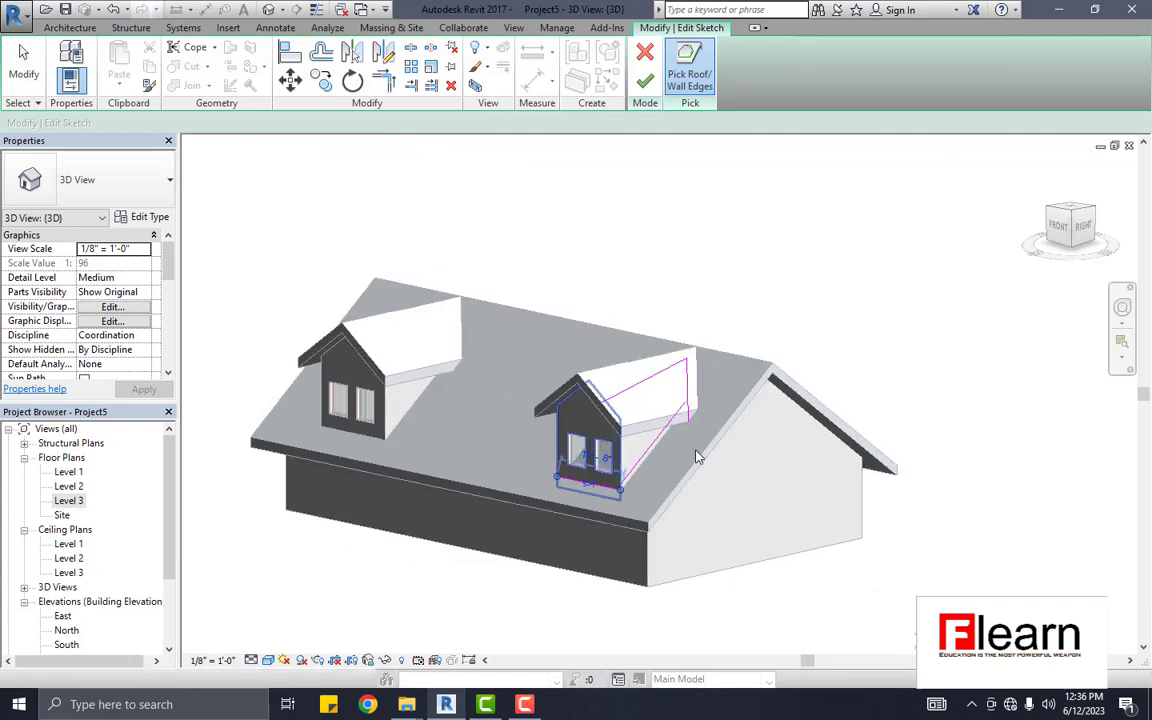
left_click(1122, 307)
left_click_drag(677, 524, 797, 540)
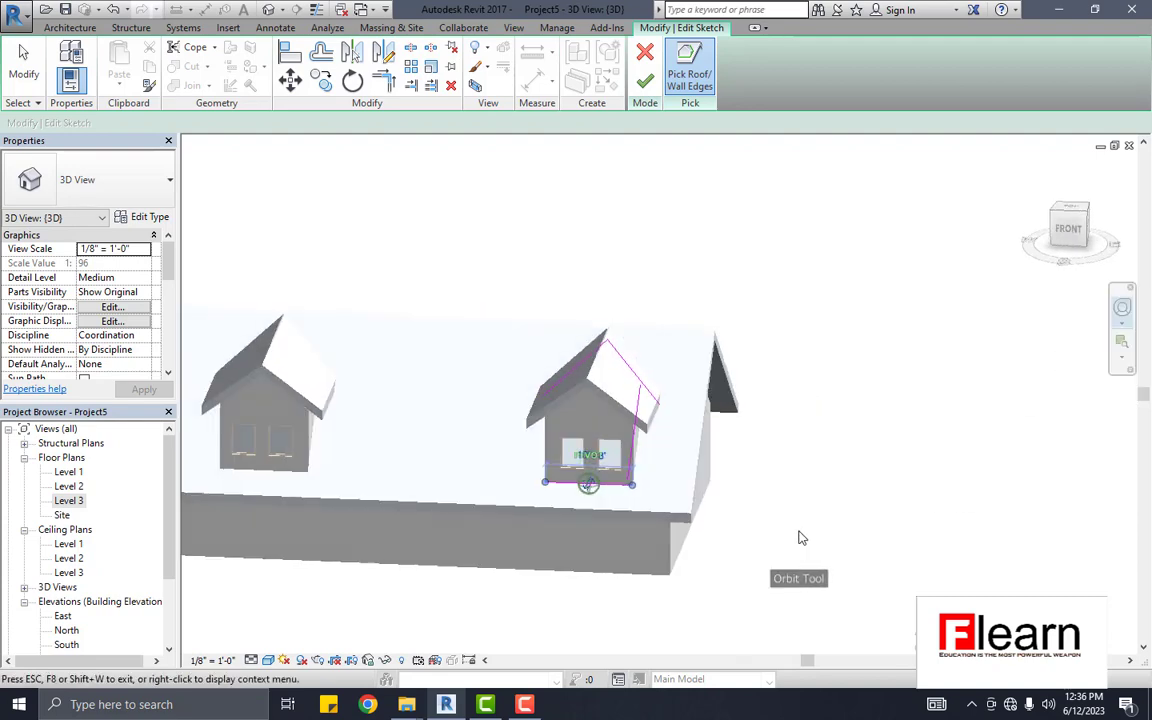
left_click_drag(627, 525, 871, 535)
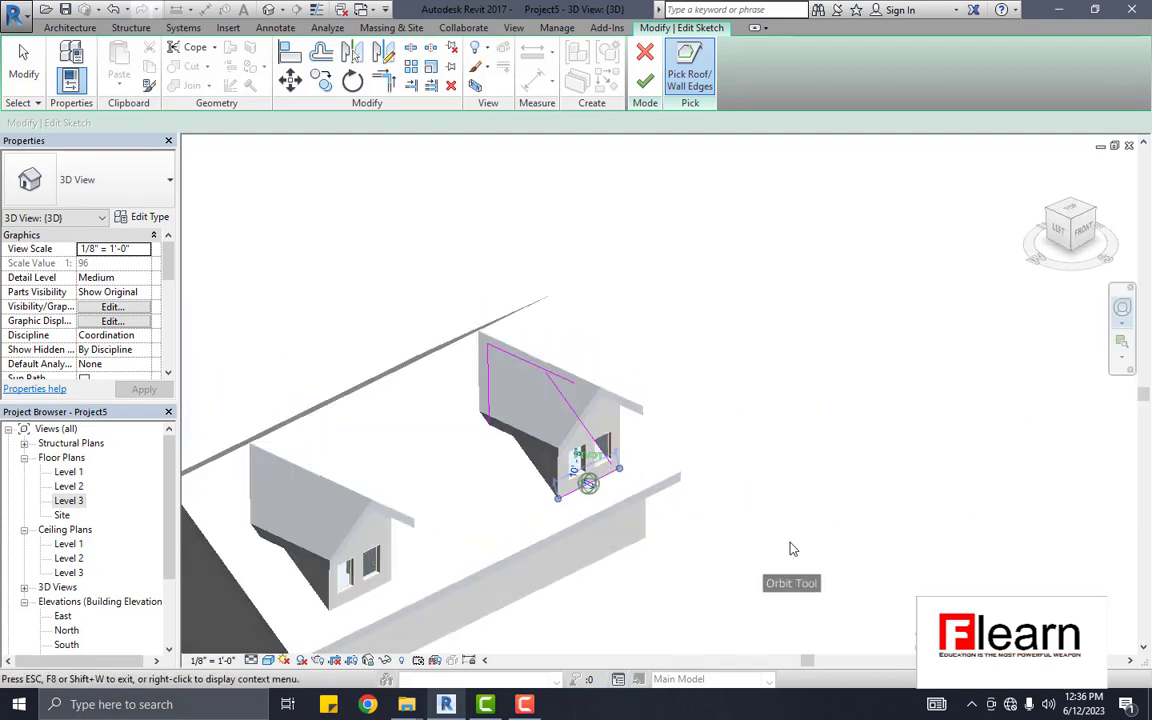
left_click(877, 516)
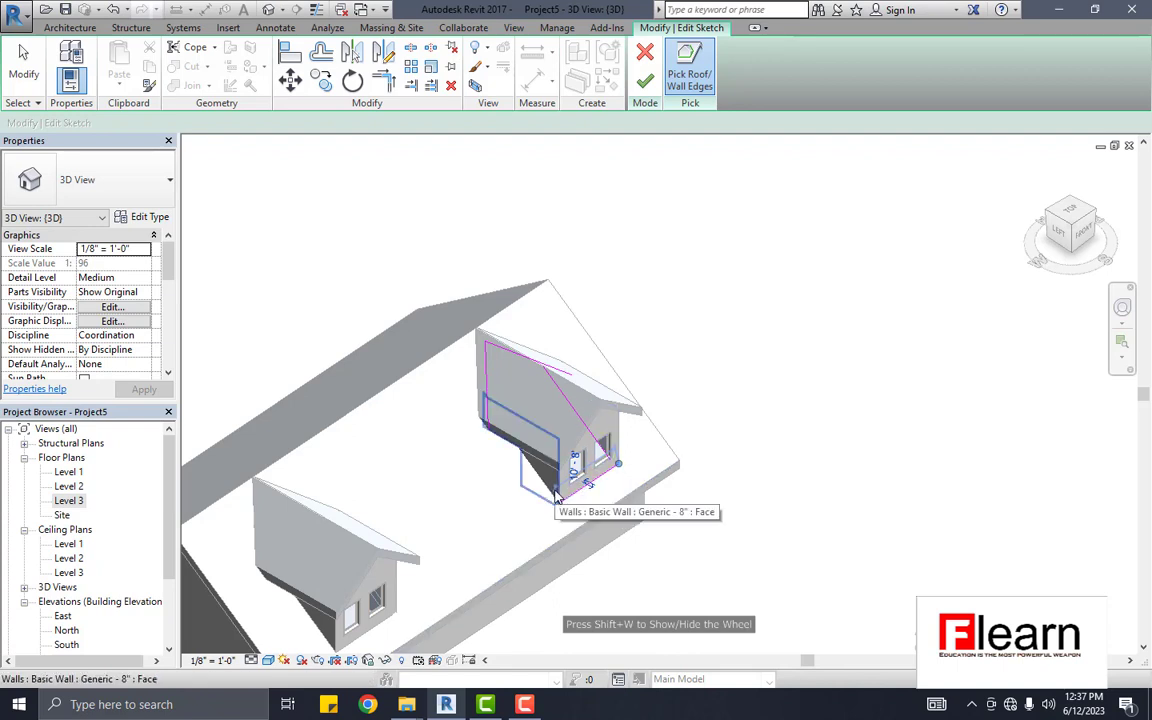
left_click(557, 497)
scroll(581, 514, "up", 2)
scroll(591, 509, "up", 2)
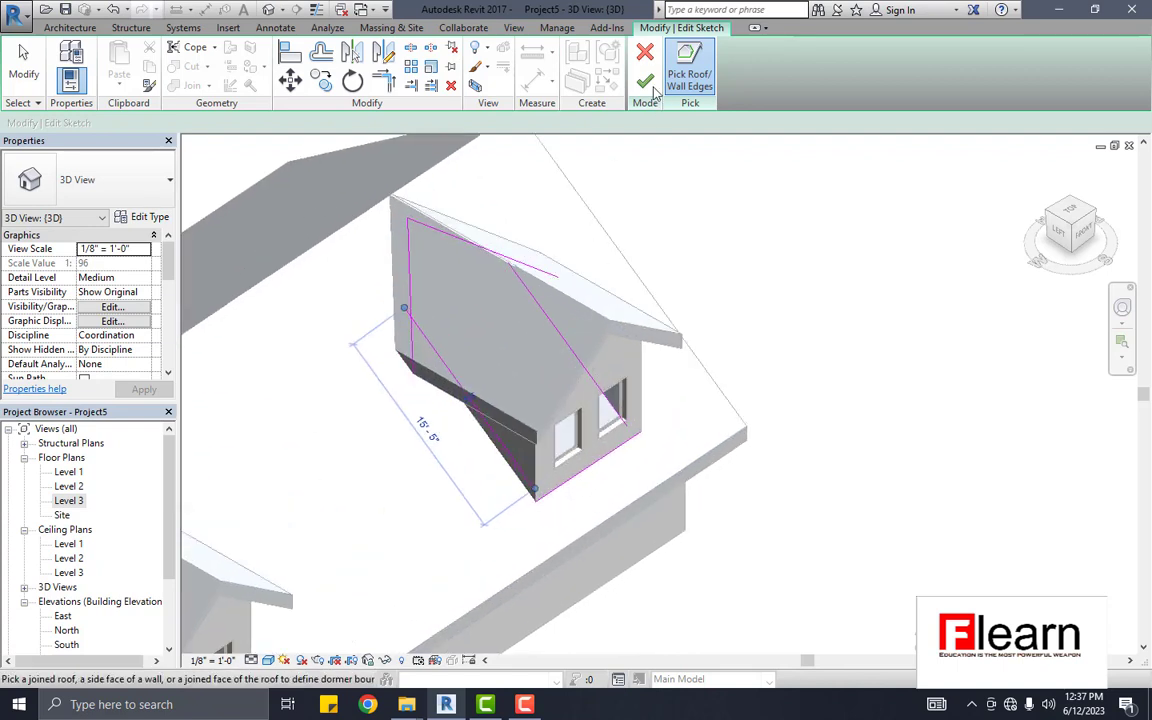
Step: Trim the sketch lines into corners and finish the right dormer's roof opening
left_click(378, 88)
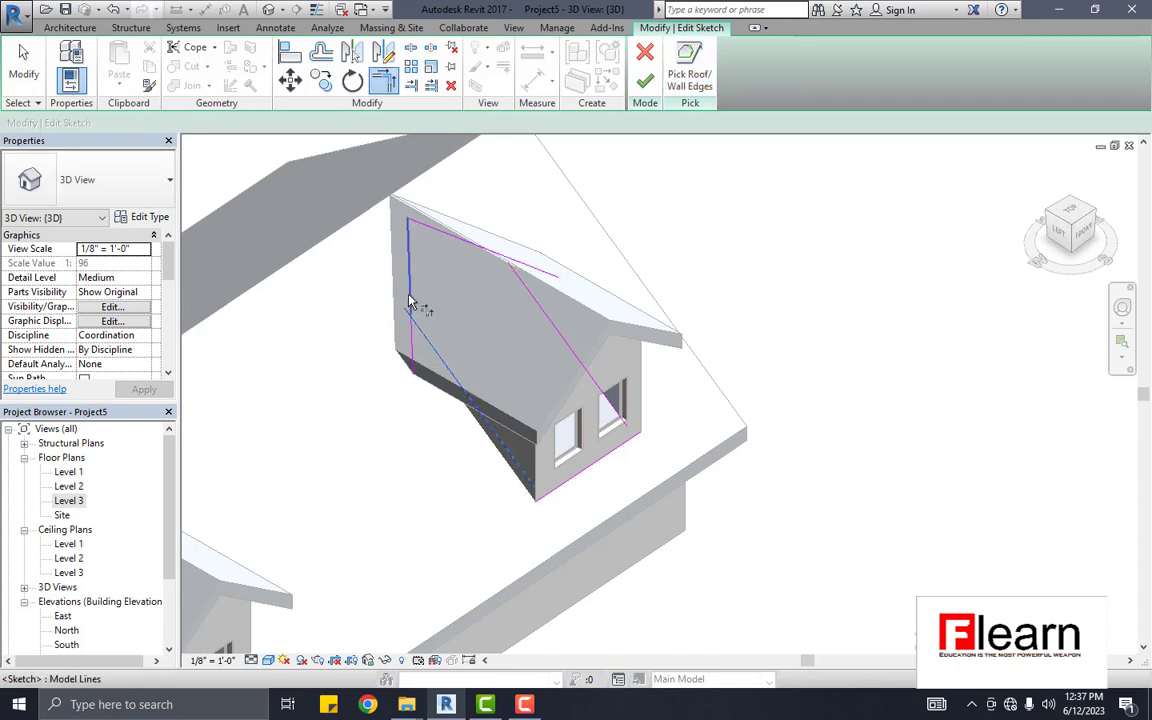
left_click(495, 268)
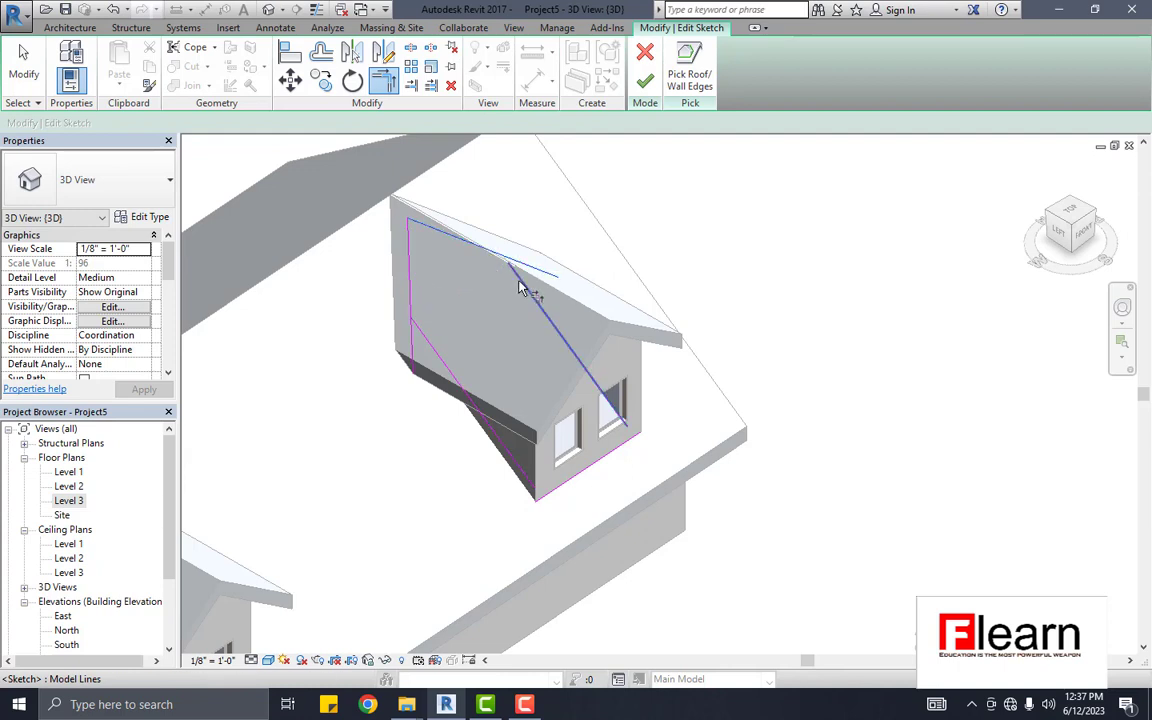
left_click(519, 288)
left_click(605, 463)
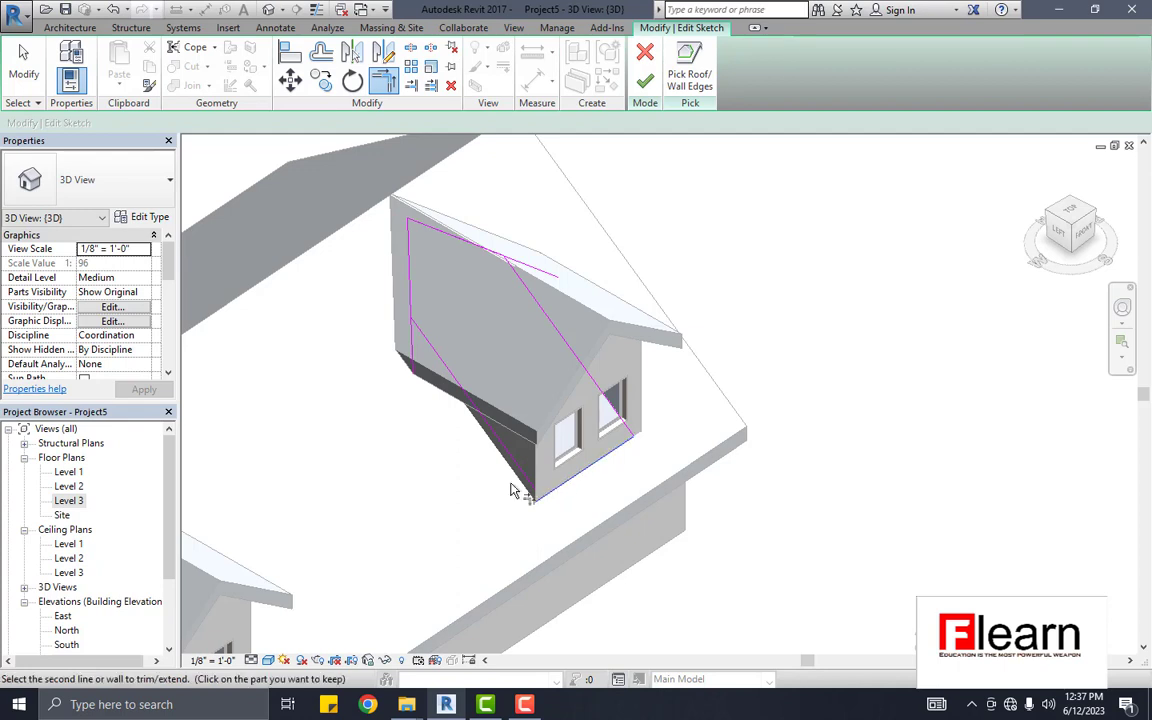
scroll(420, 340, "up", 3)
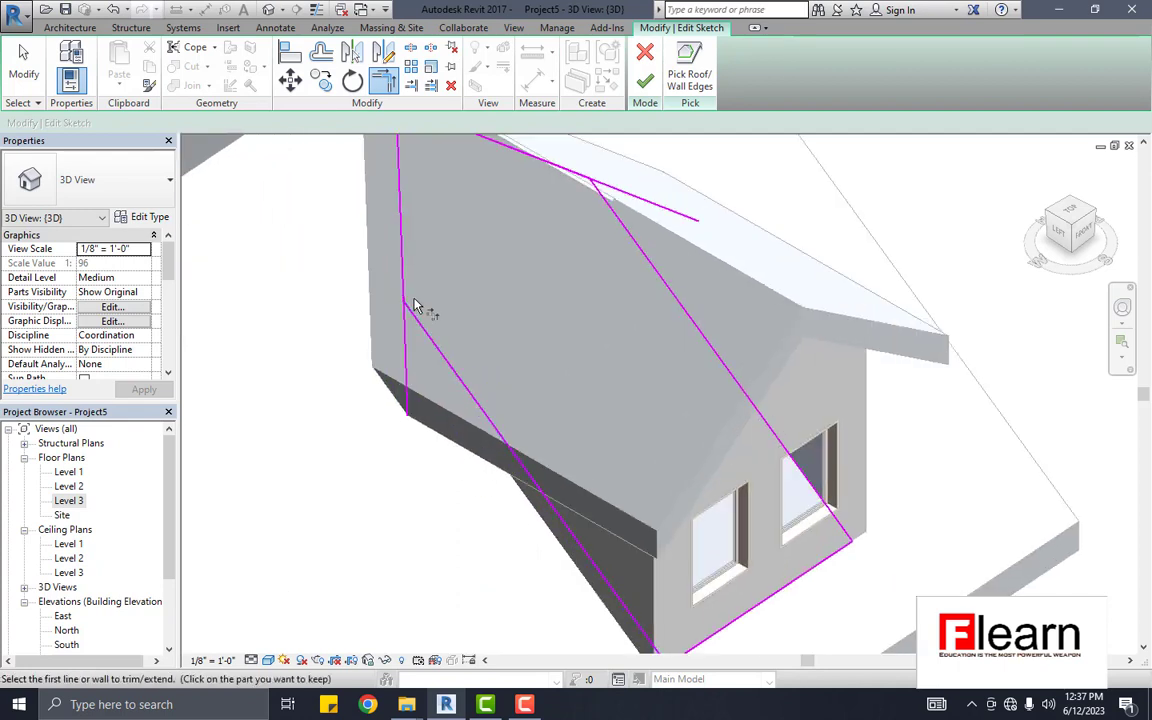
scroll(419, 310, "up", 3)
key("Escape")
scroll(446, 299, "down", 3)
scroll(500, 266, "down", 2)
scroll(500, 266, "down", 4)
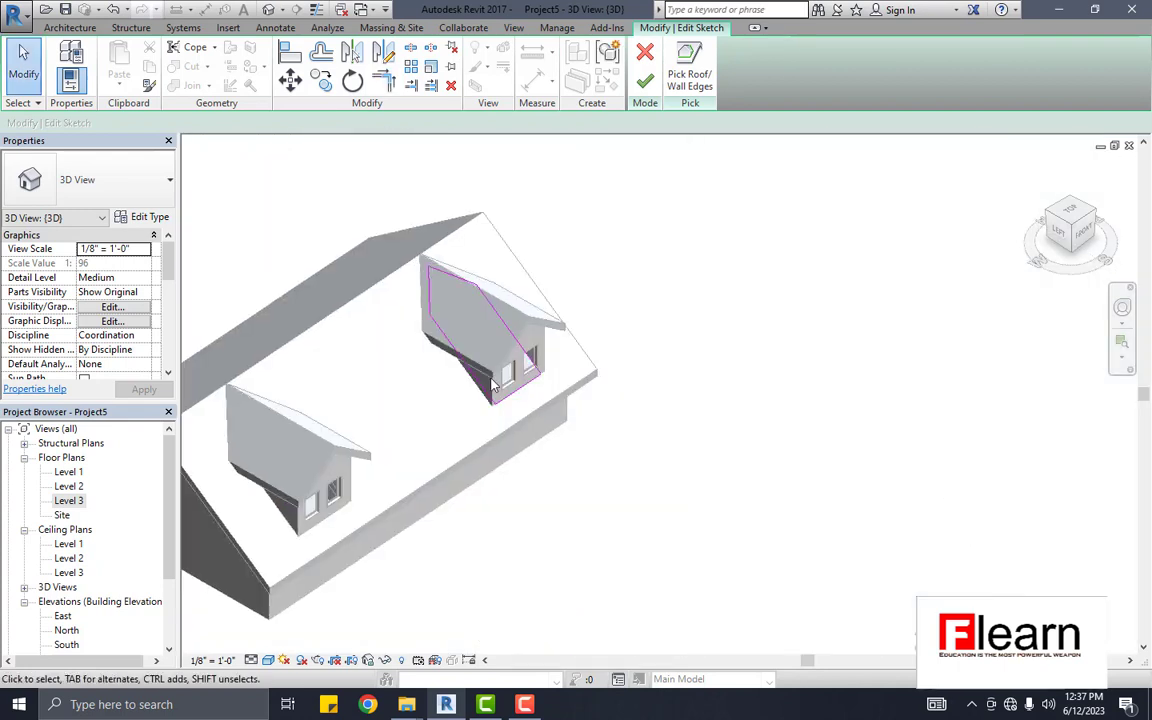
scroll(431, 339, "up", 4)
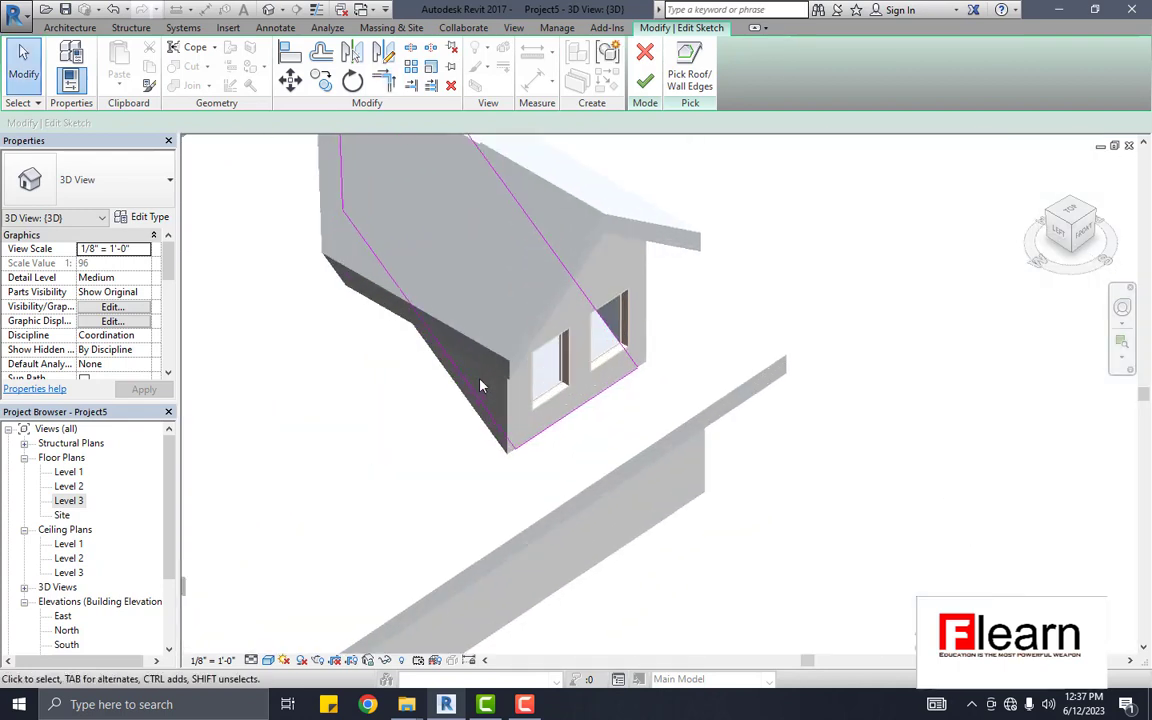
left_click(646, 83)
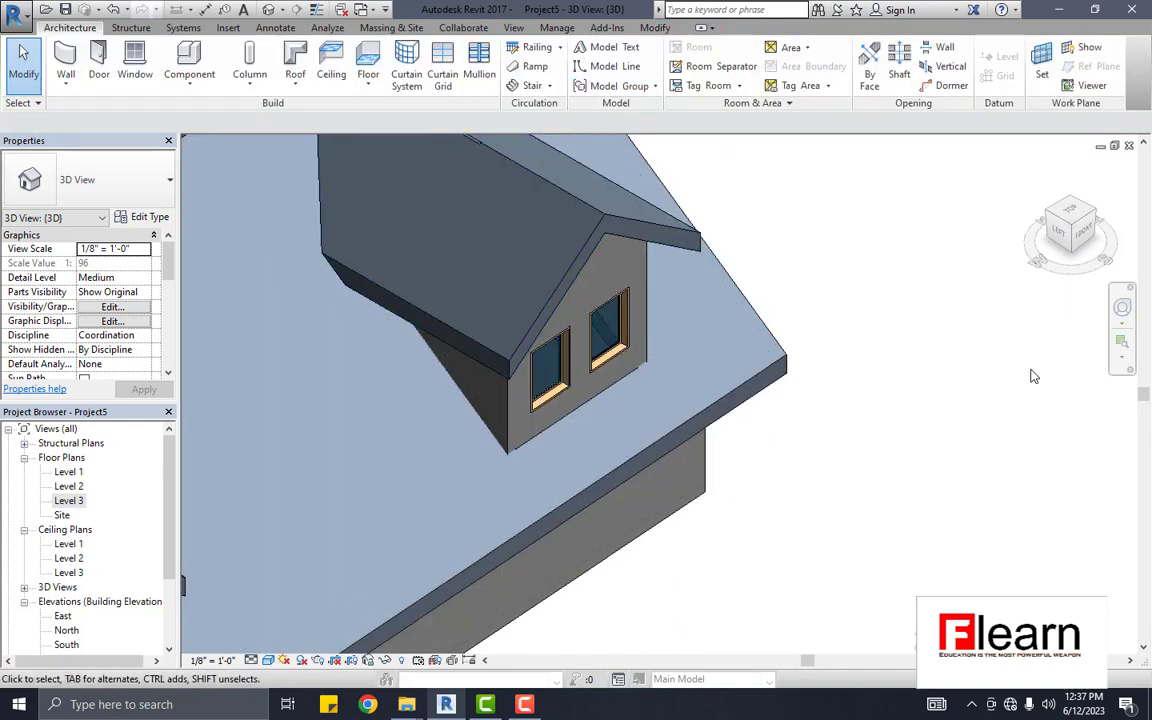
left_click(1122, 307)
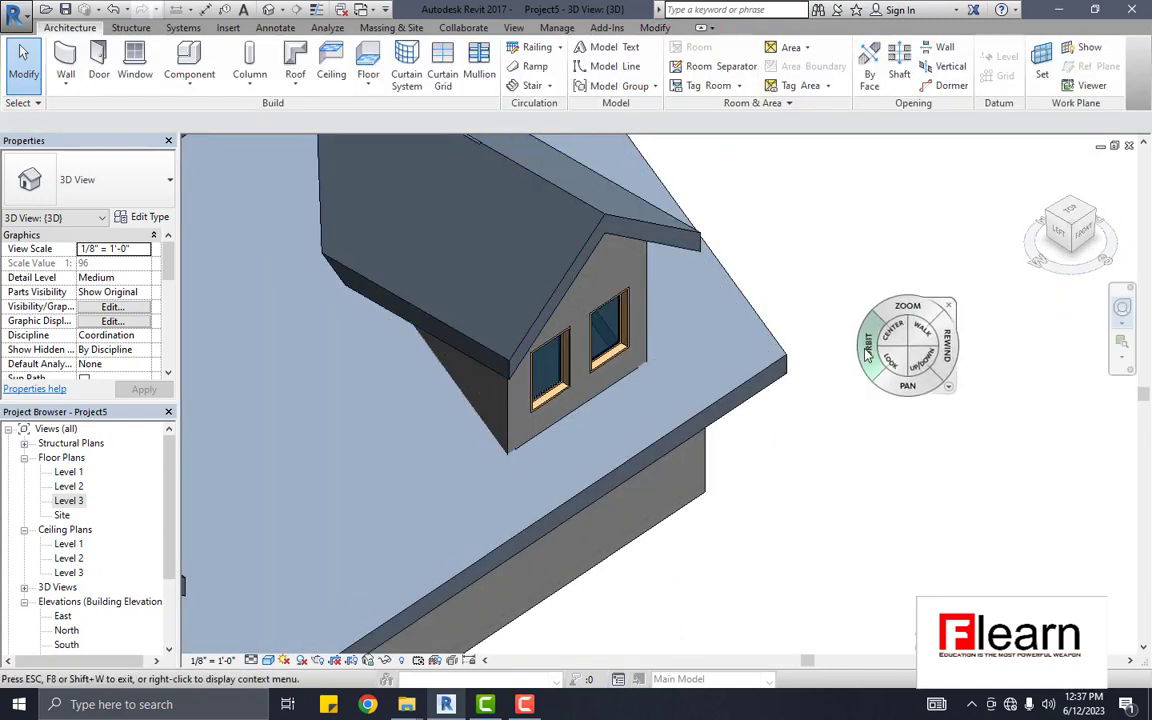
mouse_move(868, 352)
left_mouse_down()
mouse_move(610, 262)
mouse_move(543, 195)
mouse_move(450, 175)
mouse_move(606, 295)
mouse_move(709, 319)
left_mouse_up()
scroll(760, 335, "down", 3)
scroll(560, 348, "up", 2)
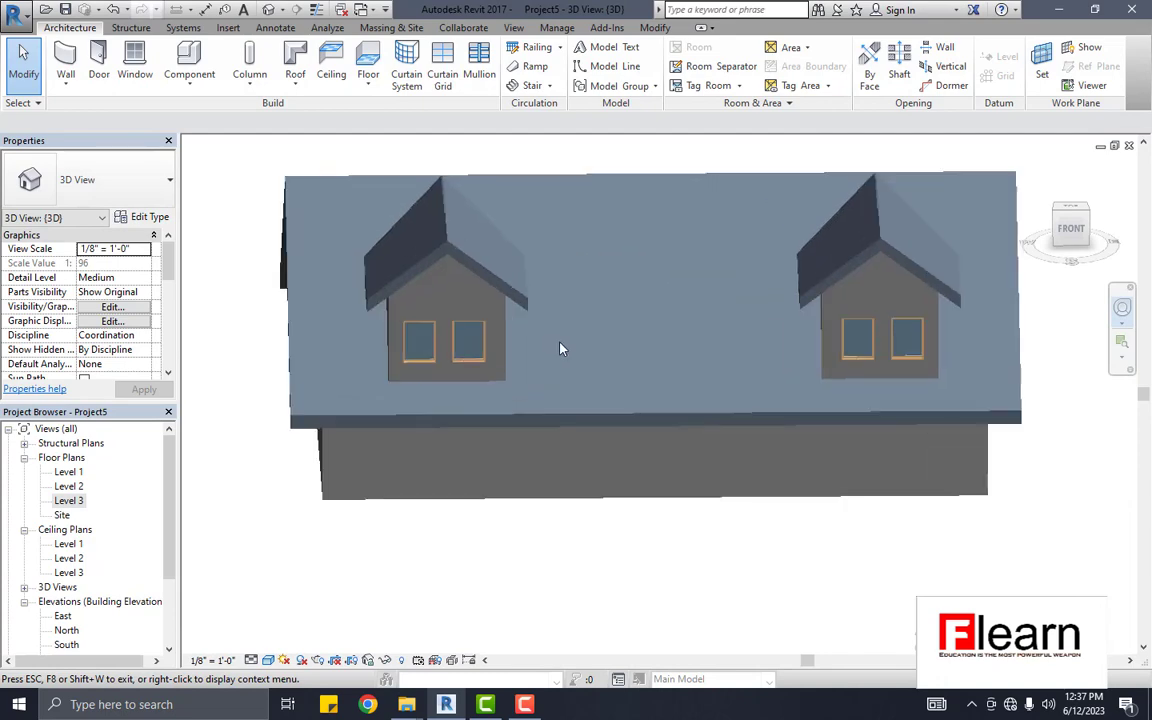
scroll(562, 348, "up", 2)
mouse_move(568, 338)
left_mouse_down()
mouse_move(571, 355)
mouse_move(596, 321)
mouse_move(604, 367)
left_mouse_up()
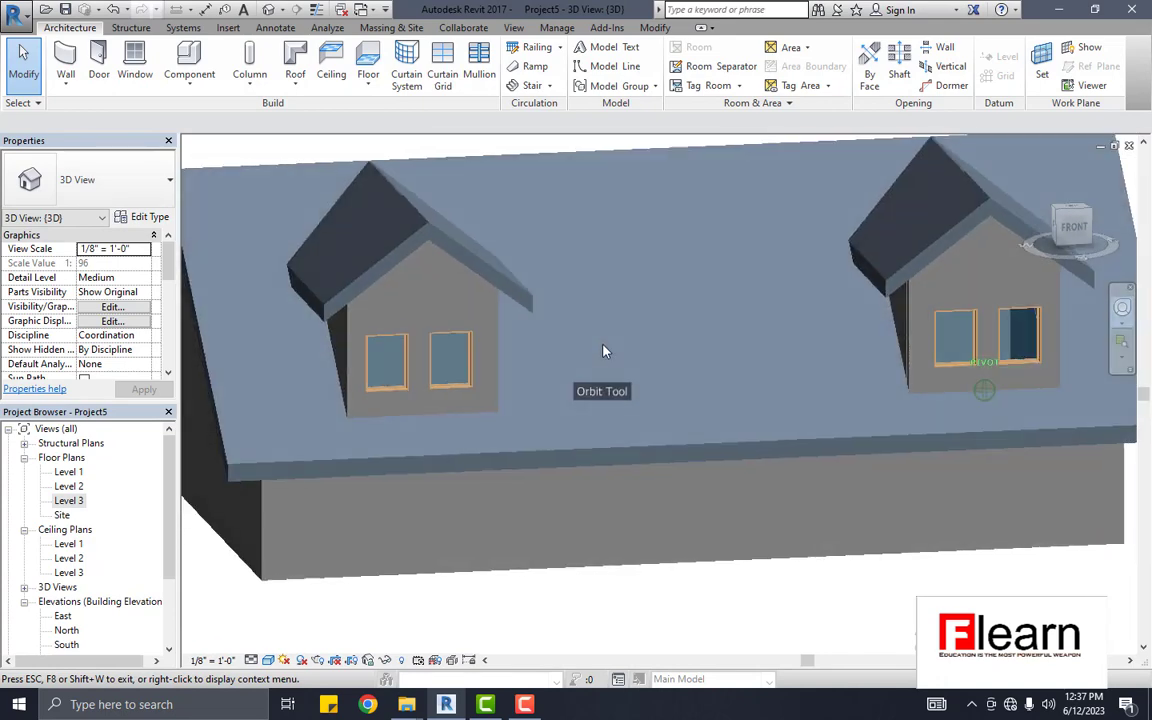
scroll(604, 367, "down", 3)
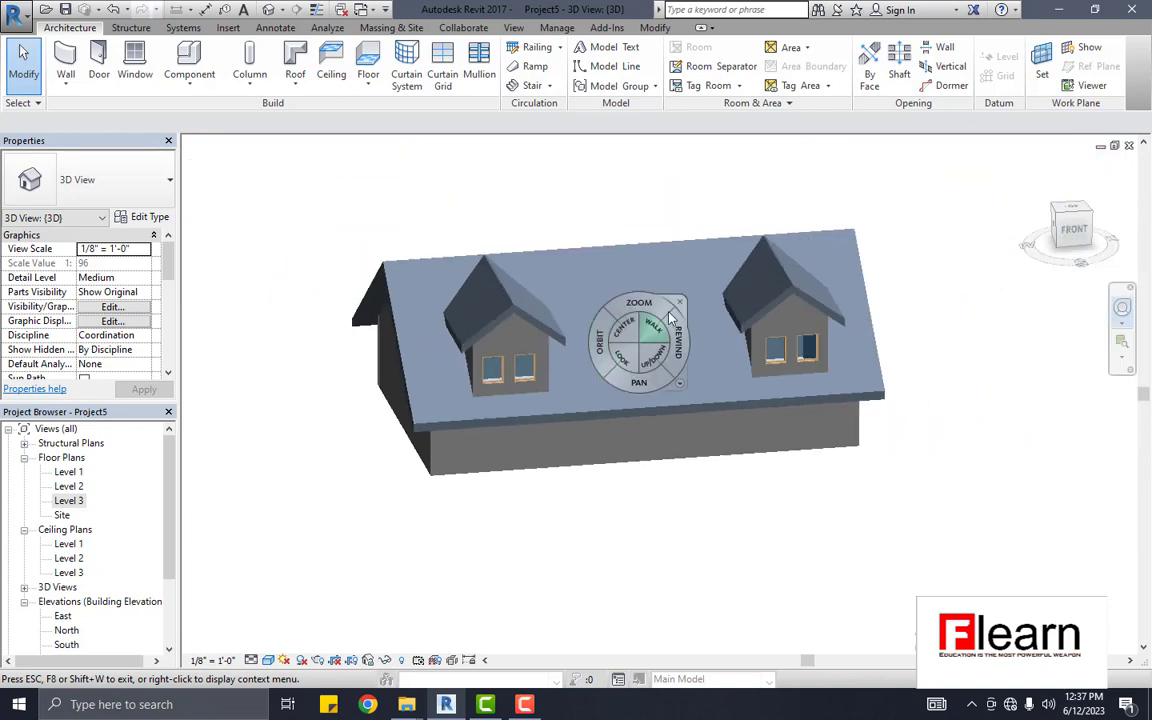
key("Escape")
scroll(603, 390, "up", 2)
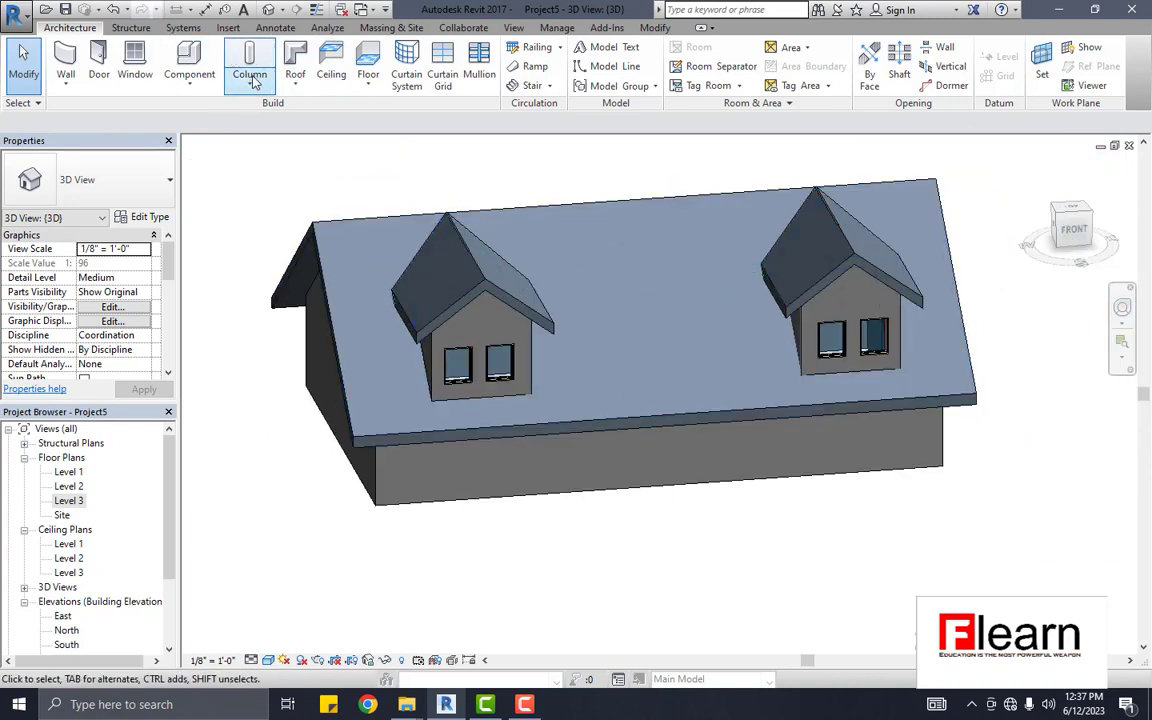
left_click(368, 82)
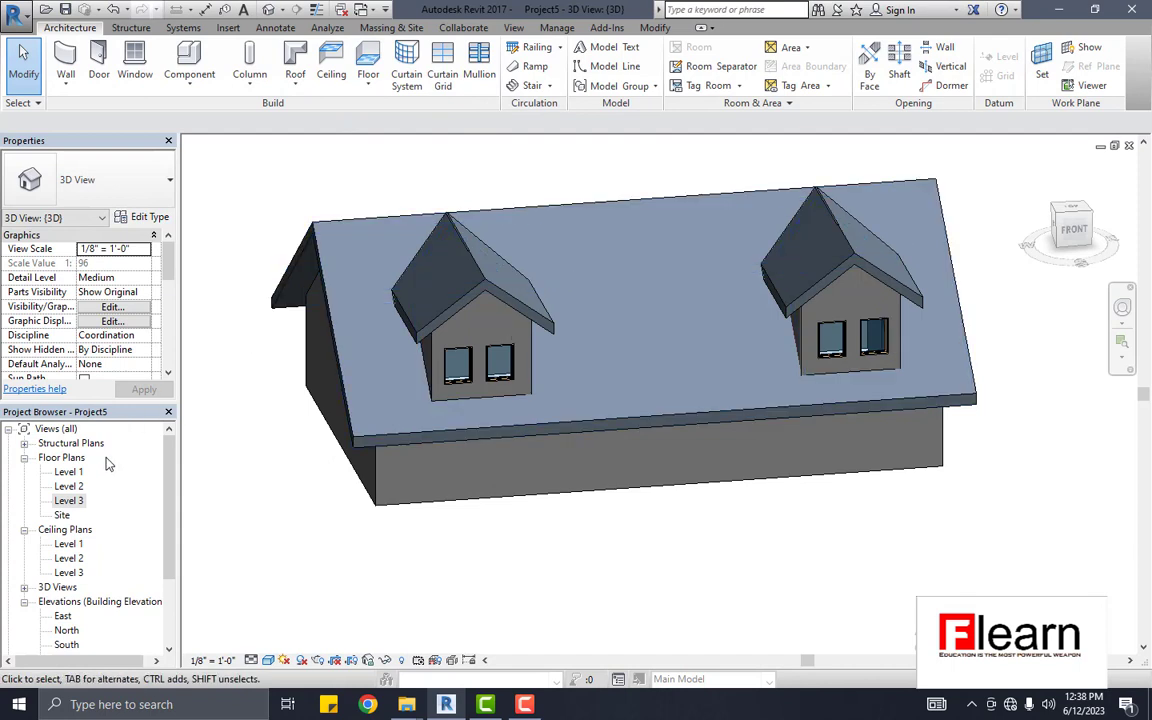
Step: Sketch a Generic 12" floor on Level 1 with a 3' offset from the walls, then finish it
double_click(69, 471)
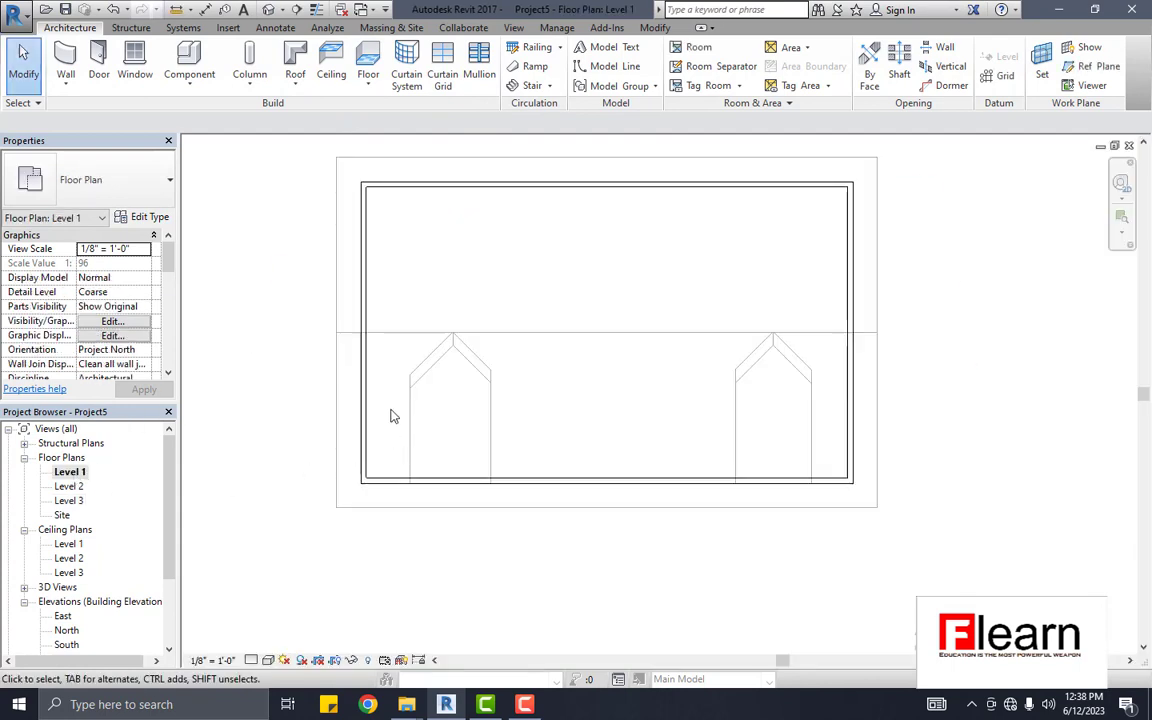
scroll(337, 455, "up", 2)
scroll(360, 250, "down", 3)
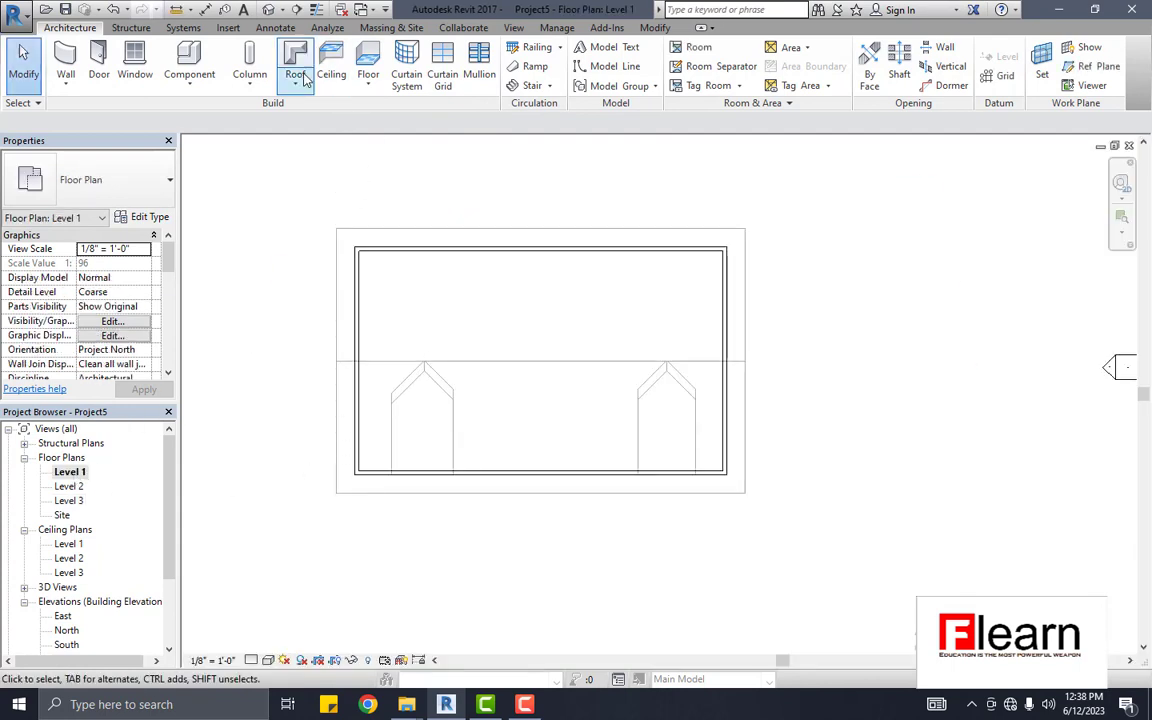
left_click(297, 80)
left_click(368, 82)
left_click(385, 111)
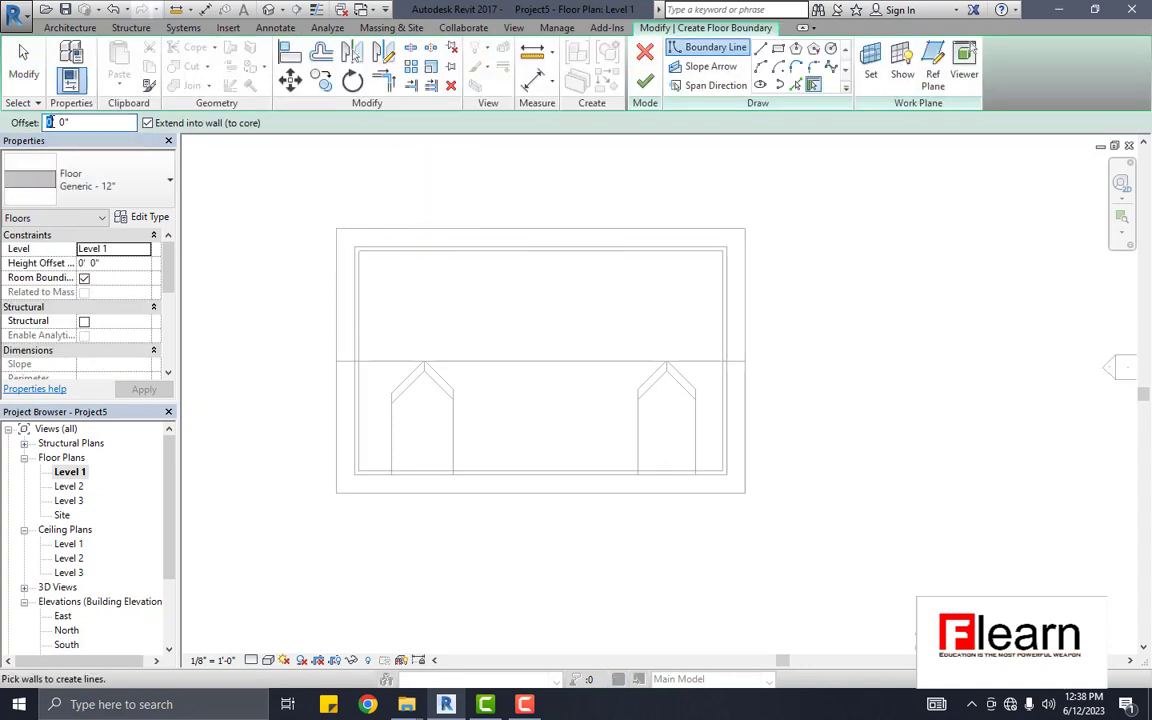
type("3")
left_click(433, 248)
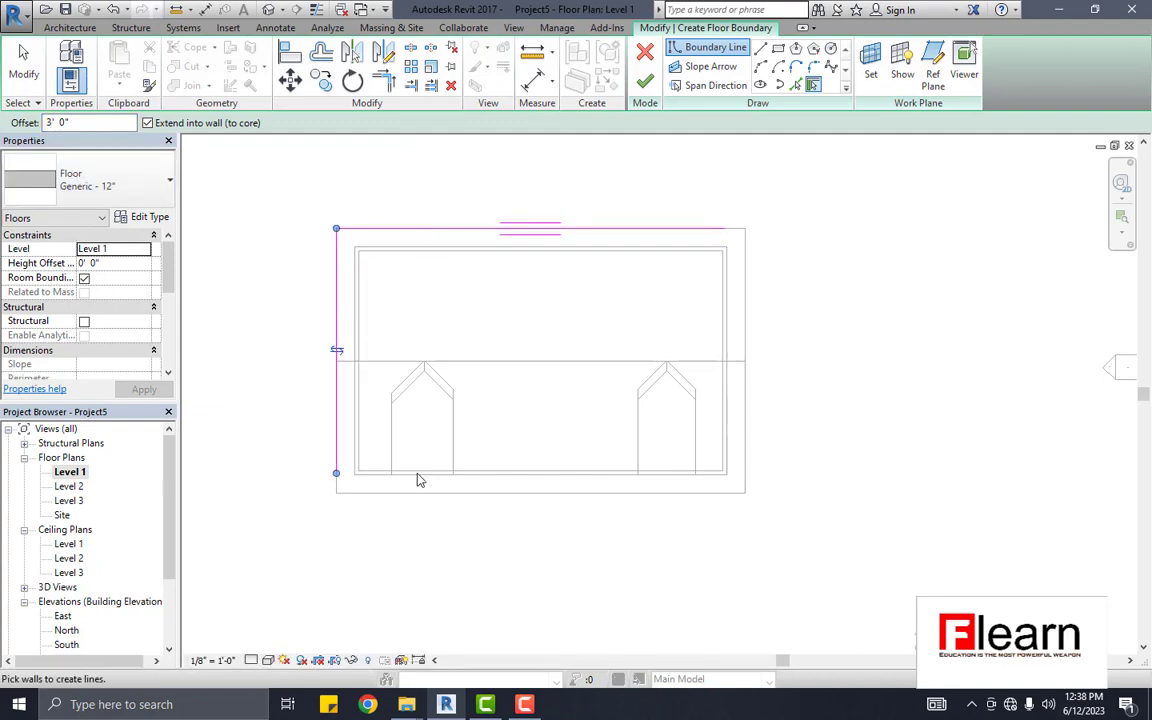
left_click(727, 462)
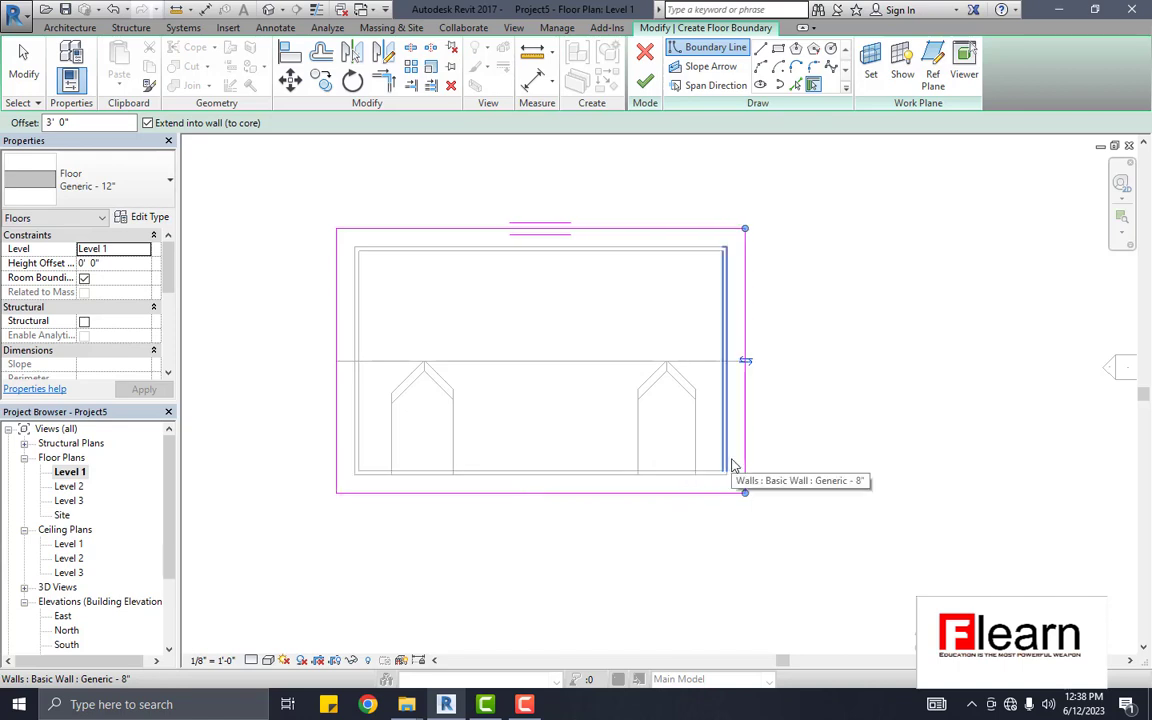
left_click(646, 82)
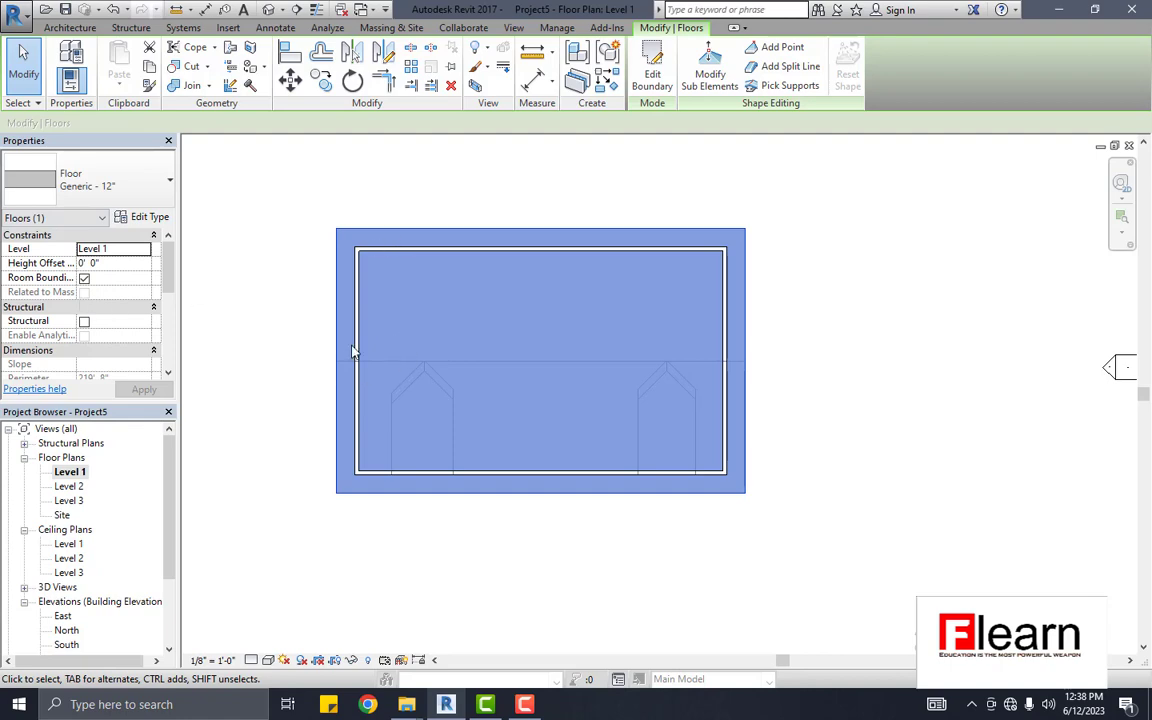
left_click(264, 10)
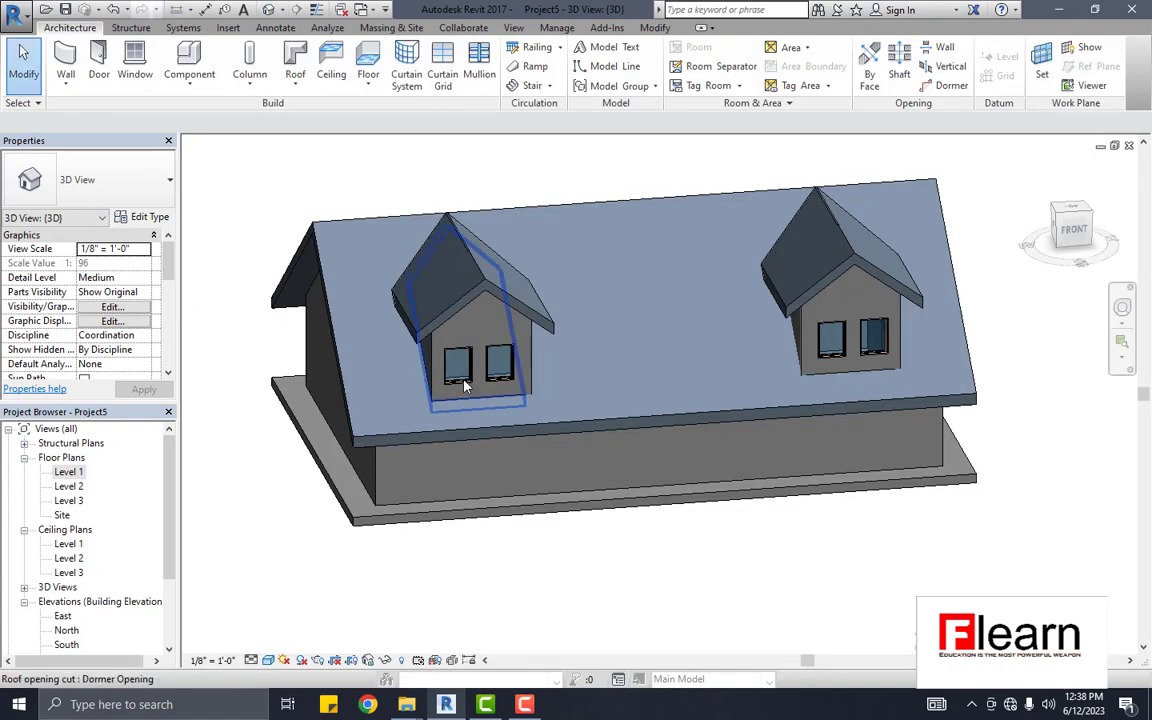
Step: Place a Single-Flush 36" x 84" door in the middle of the front wall
scroll(603, 481, "up", 2)
scroll(609, 463, "up", 1)
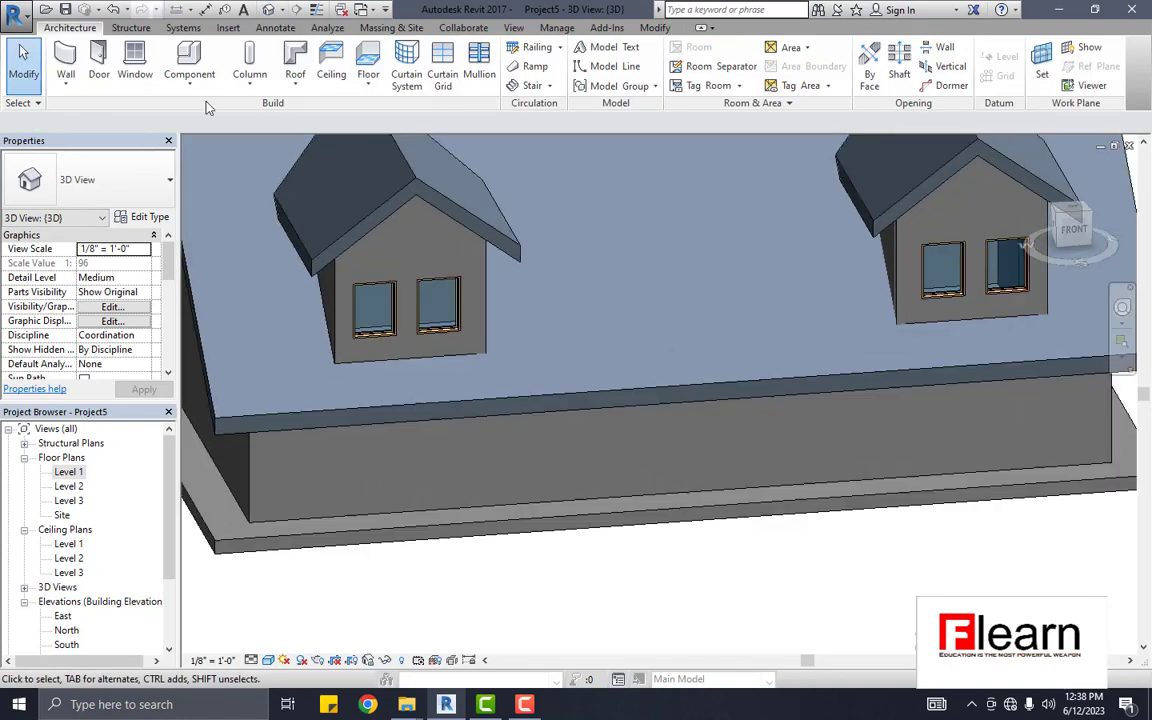
left_click(98, 62)
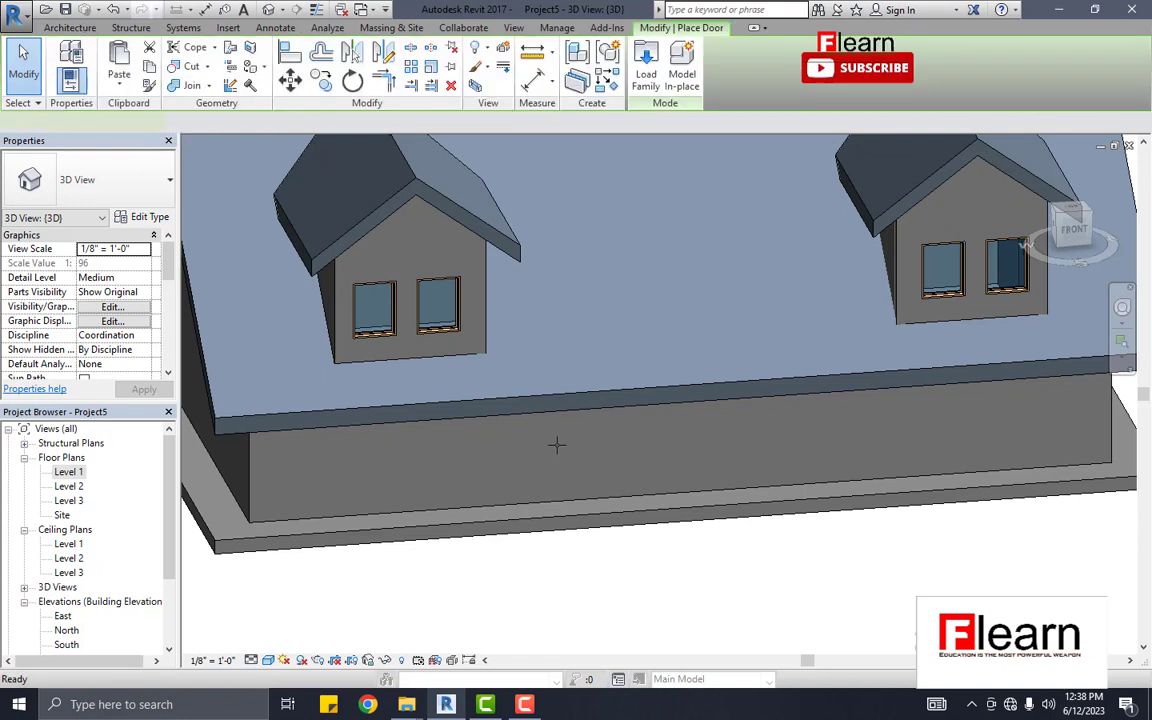
left_click(692, 452)
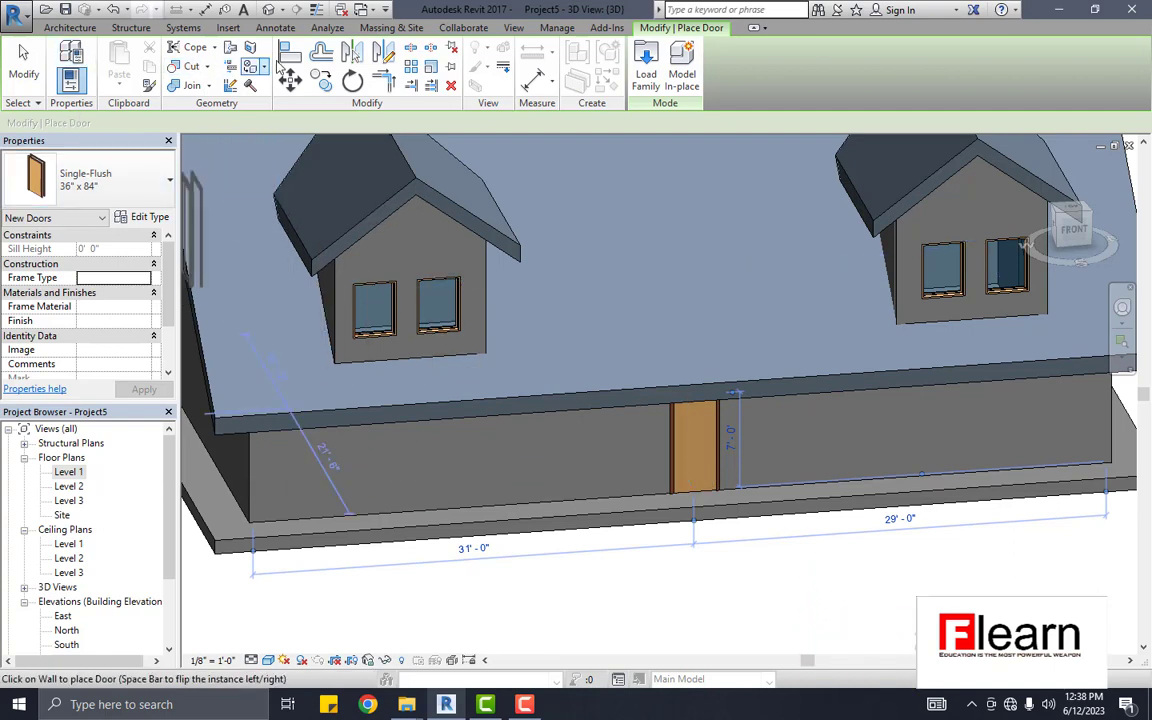
Step: Place Fixed 36" x 72" windows along the front wall on both sides of the door
left_click(70, 27)
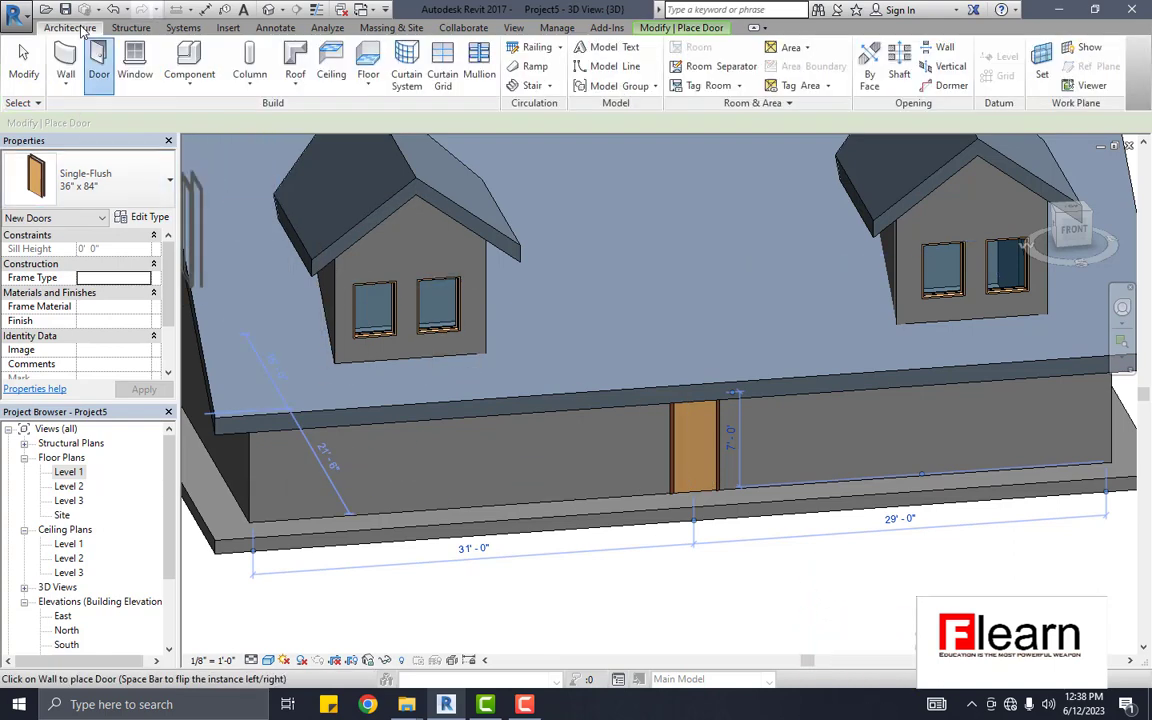
left_click(134, 72)
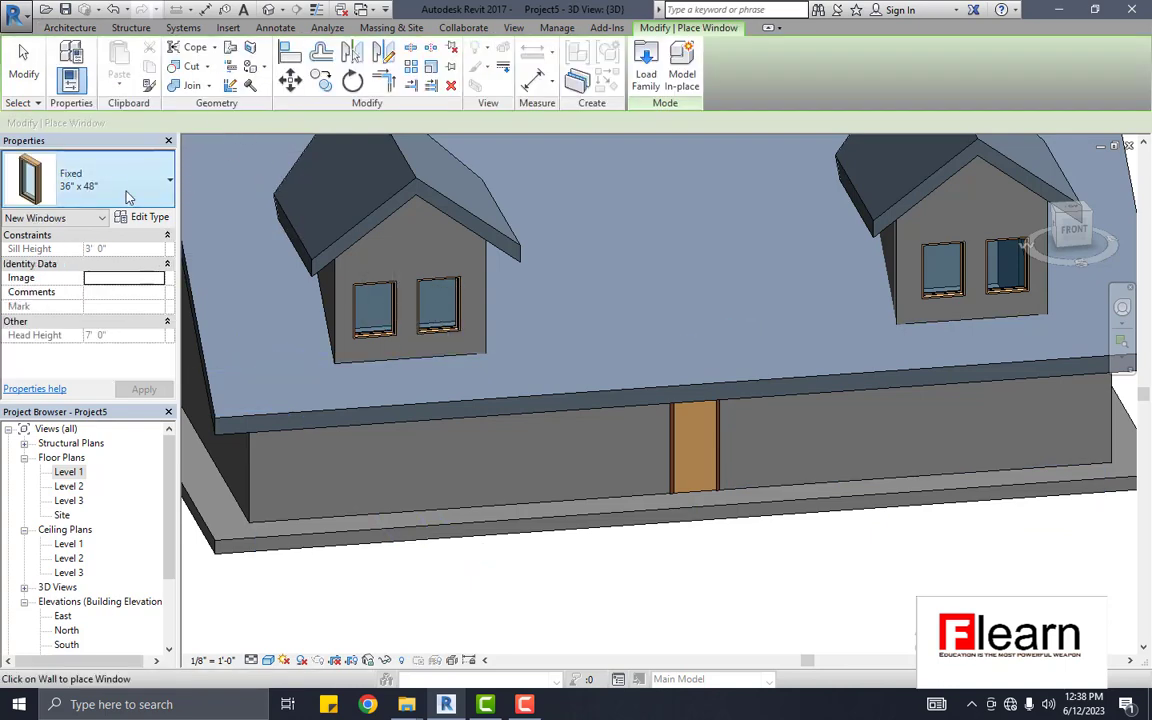
left_click(160, 186)
key("Escape")
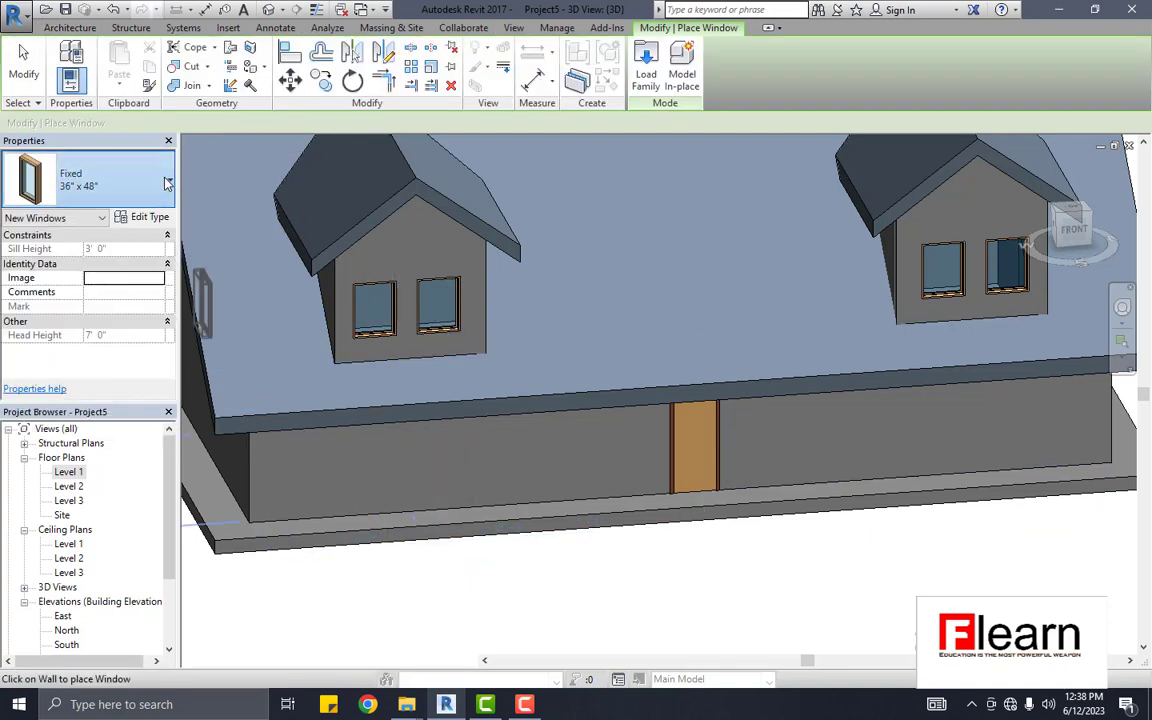
left_click(100, 180)
left_click(72, 429)
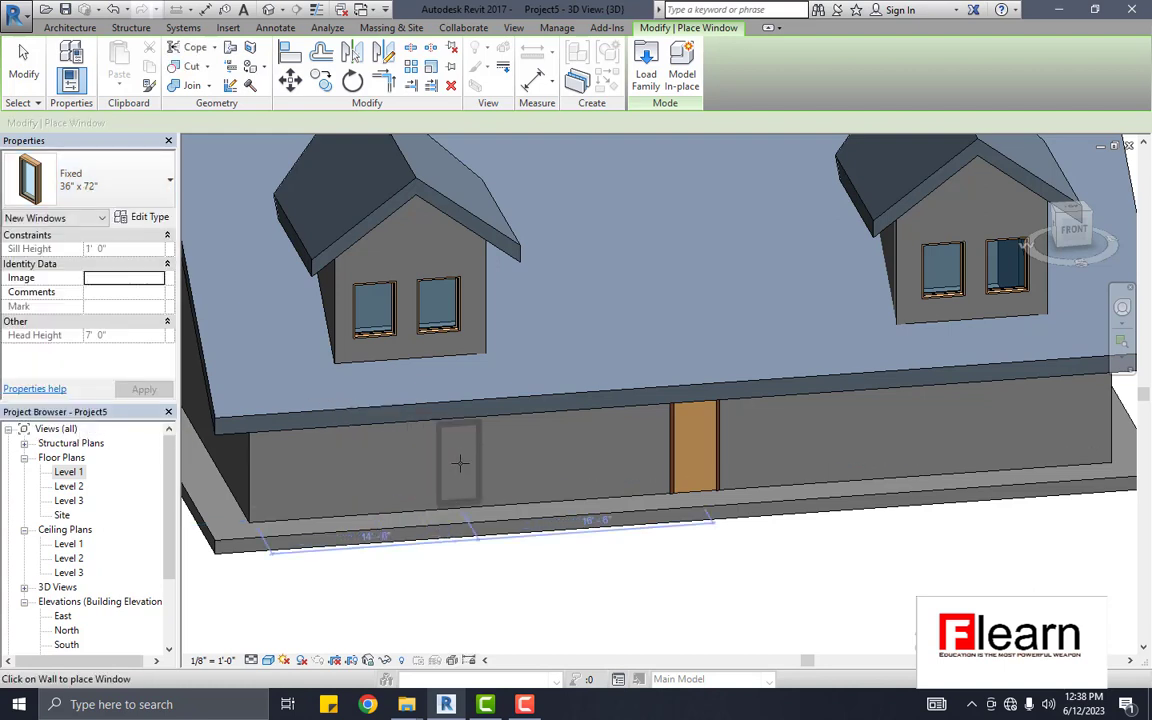
left_click(519, 461)
left_click(810, 437)
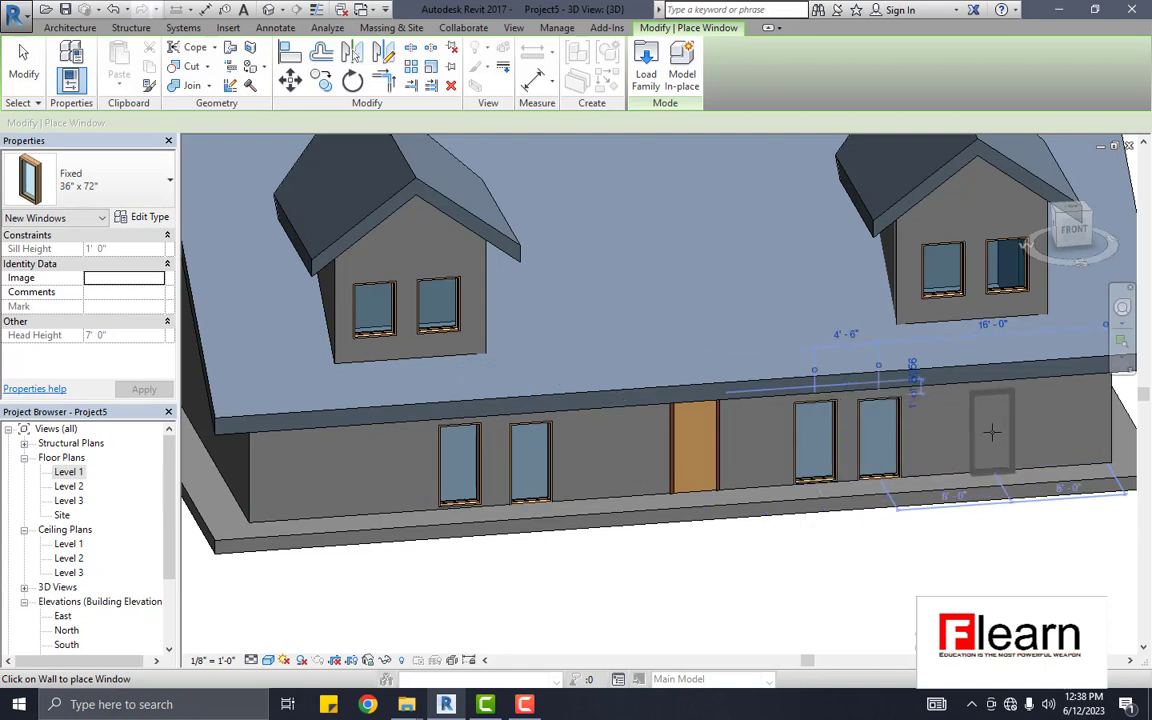
scroll(745, 360, "down", 5)
scroll(605, 410, "up", 8)
scroll(605, 410, "down", 5)
scroll(604, 317, "down", 3)
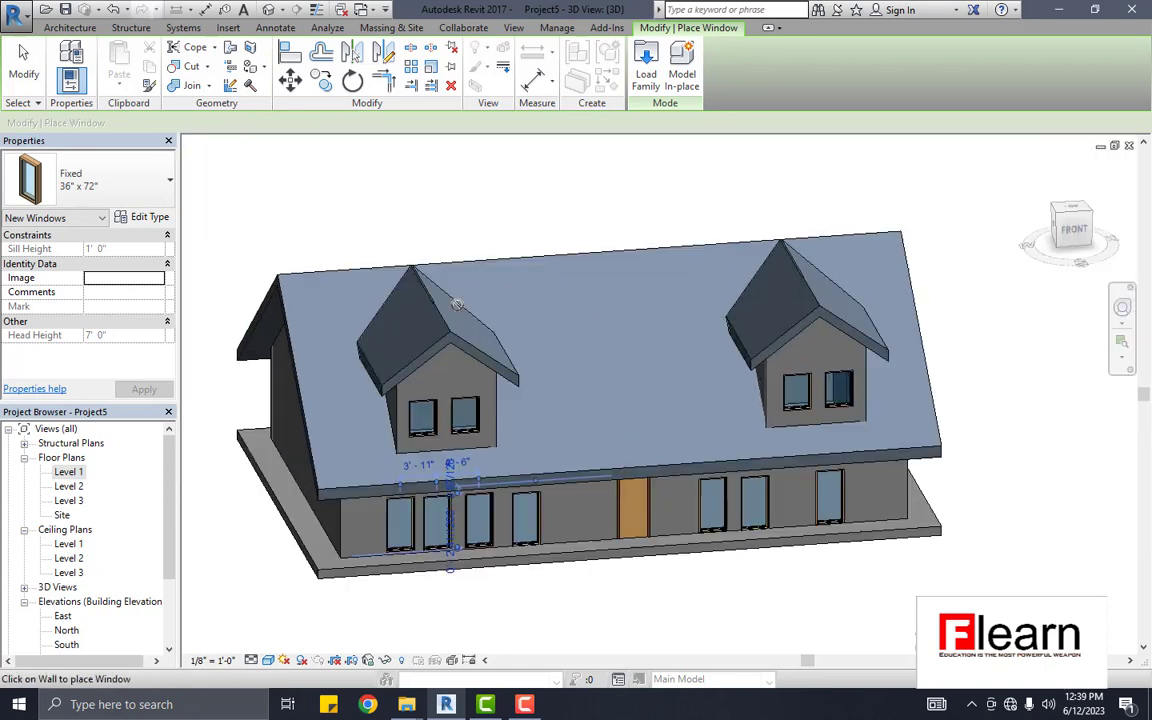